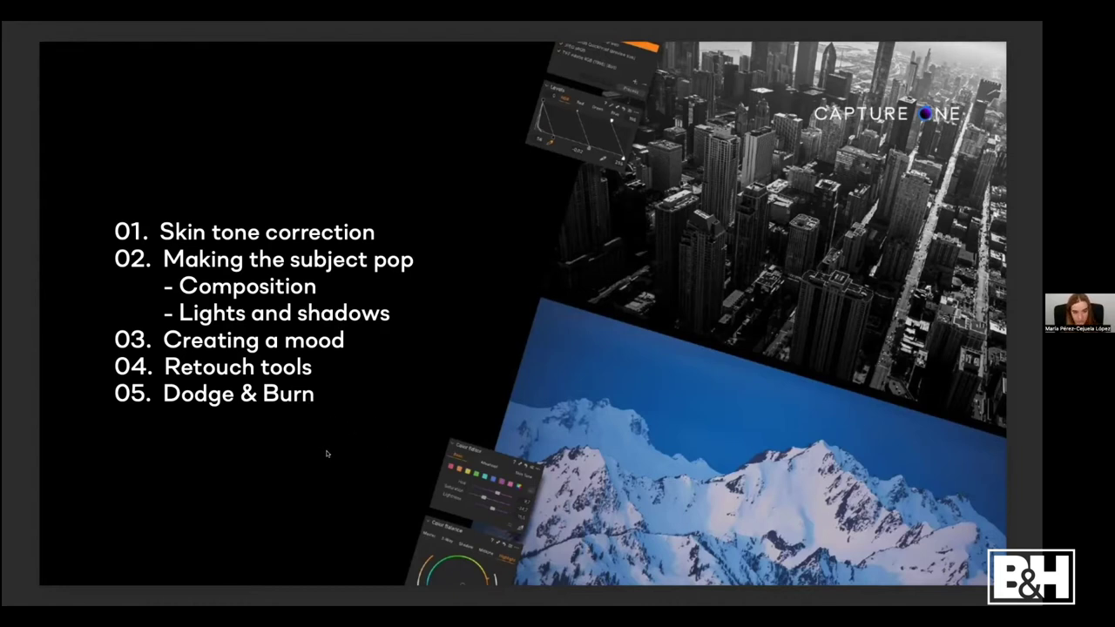
In Capture One, hide the thumbnail browser and crop the upper and left edges of the portrait to about 26.9 × 35.8 in.
key("ctrl+Left")
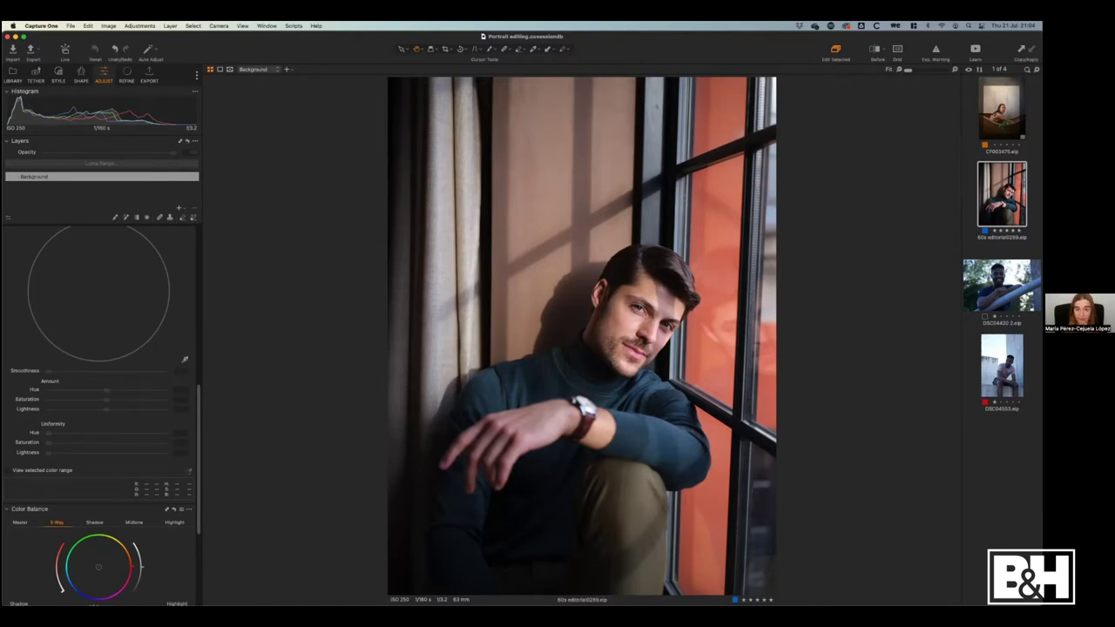
key("super+b")
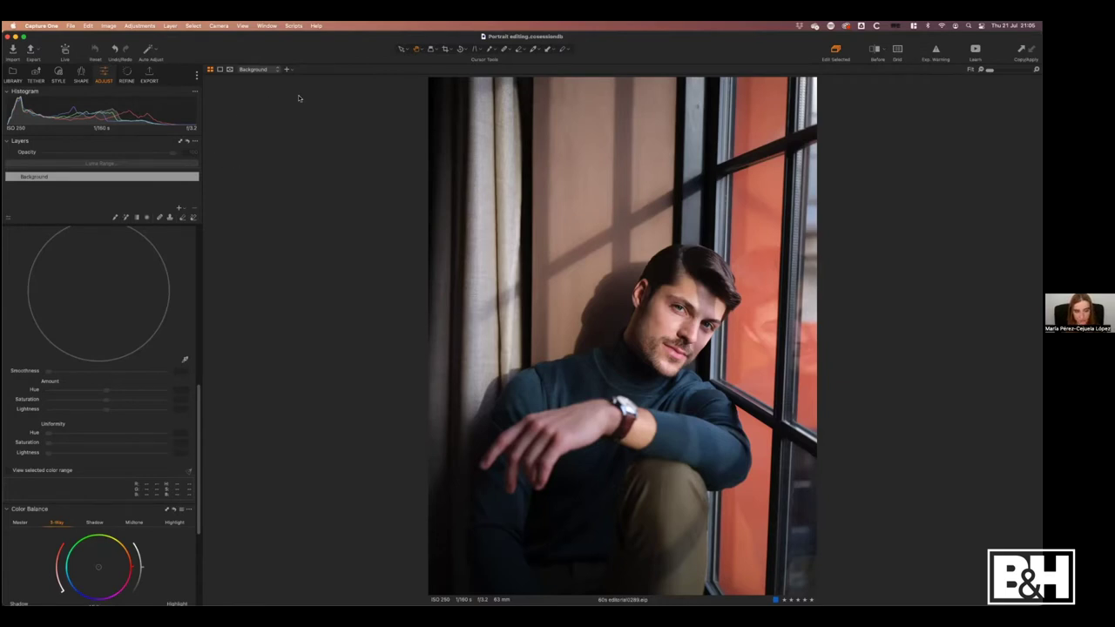
left_click(445, 49)
left_click_drag(436, 85, 481, 120)
left_click_drag(599, 245, 602, 268)
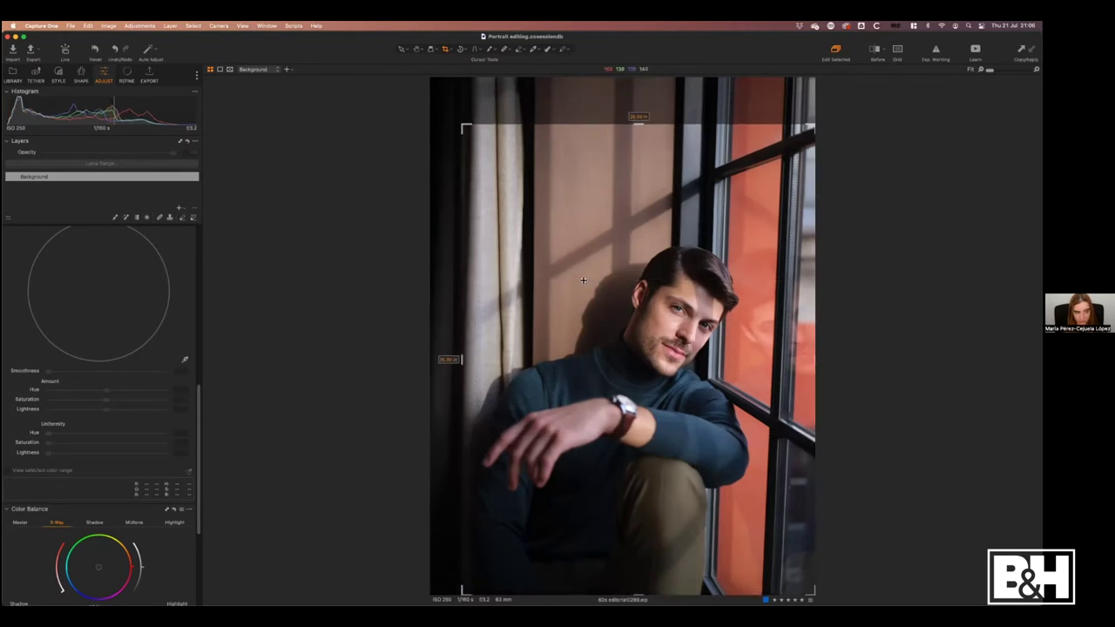
left_click_drag(465, 124, 467, 129)
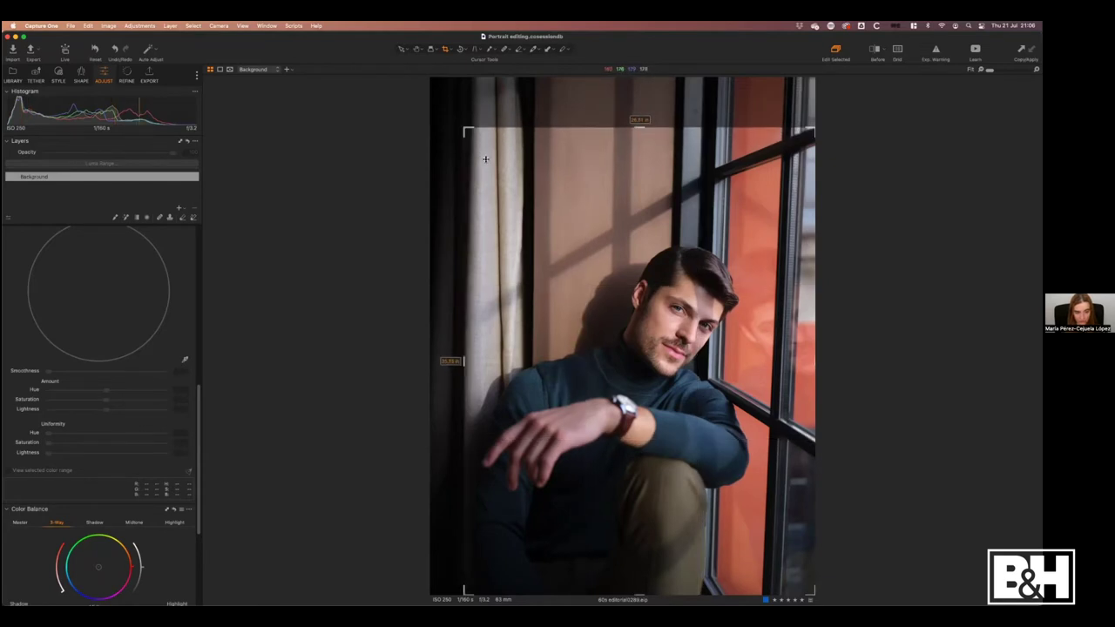
Show the rectangular composition grid over the cropped portrait.
left_click(81, 75)
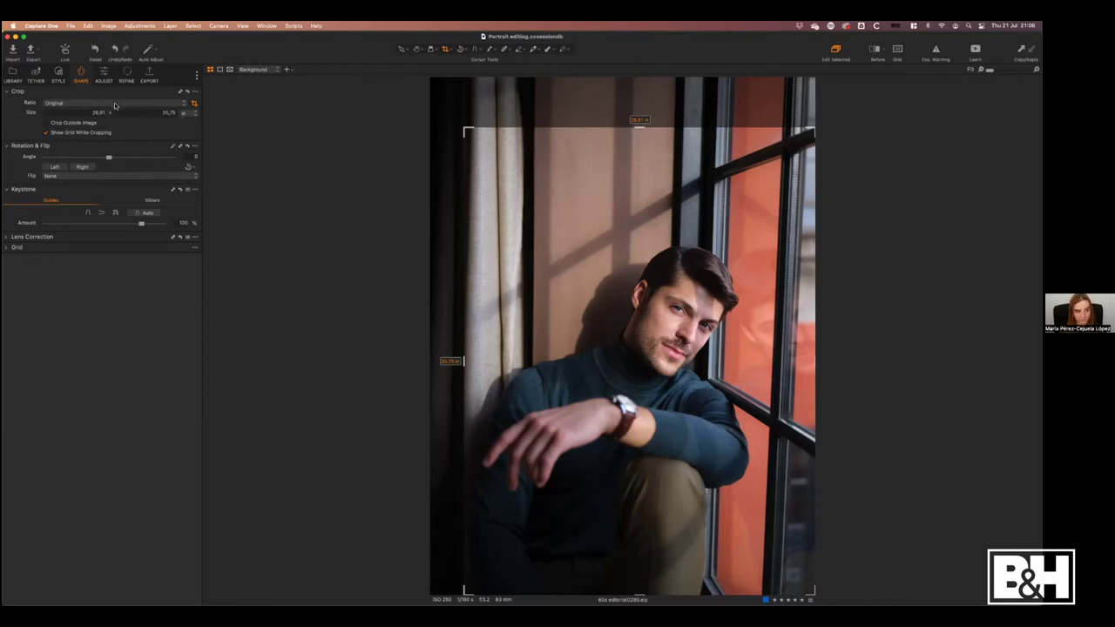
left_click(10, 248)
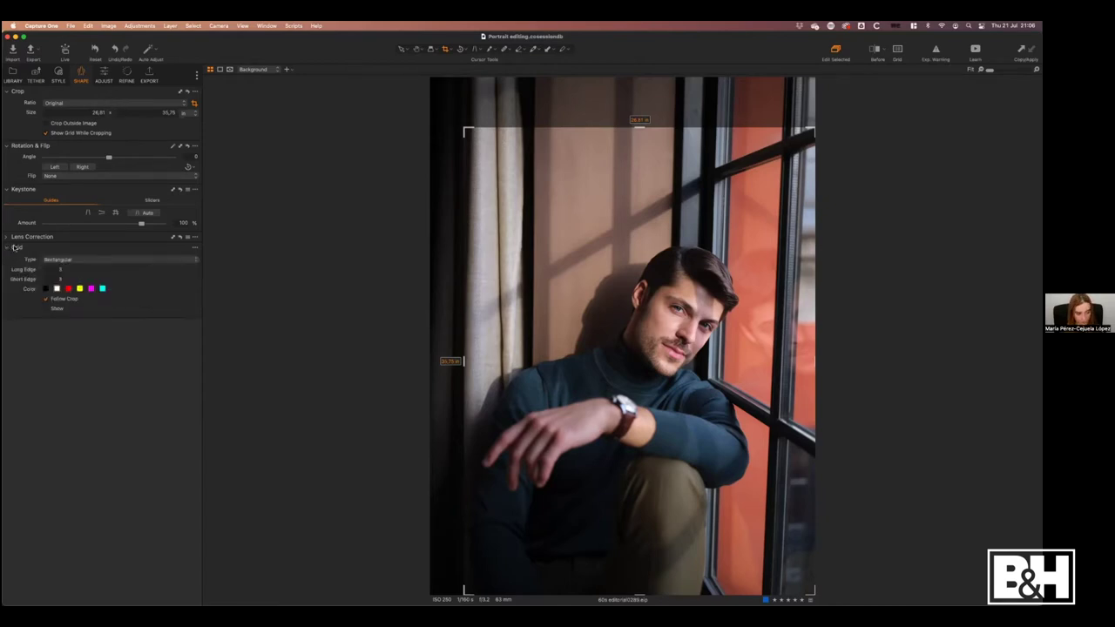
left_click(48, 309)
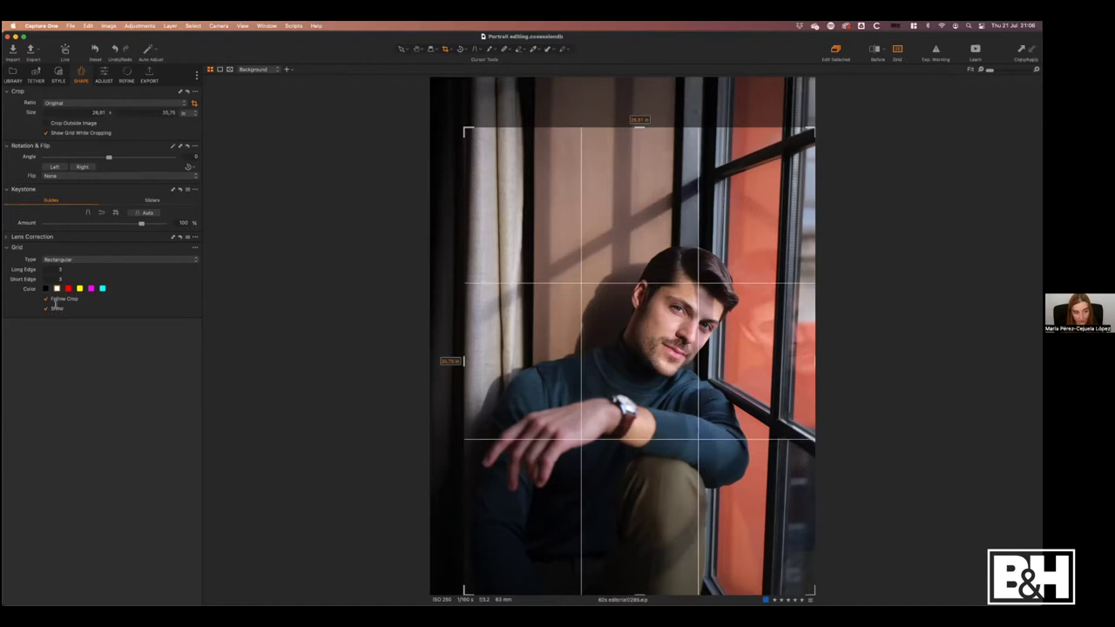
Preview the Golden Ratio and Fibonacci Spiral grid types on the crop, return to Rectangular and hide the grid.
left_click(113, 261)
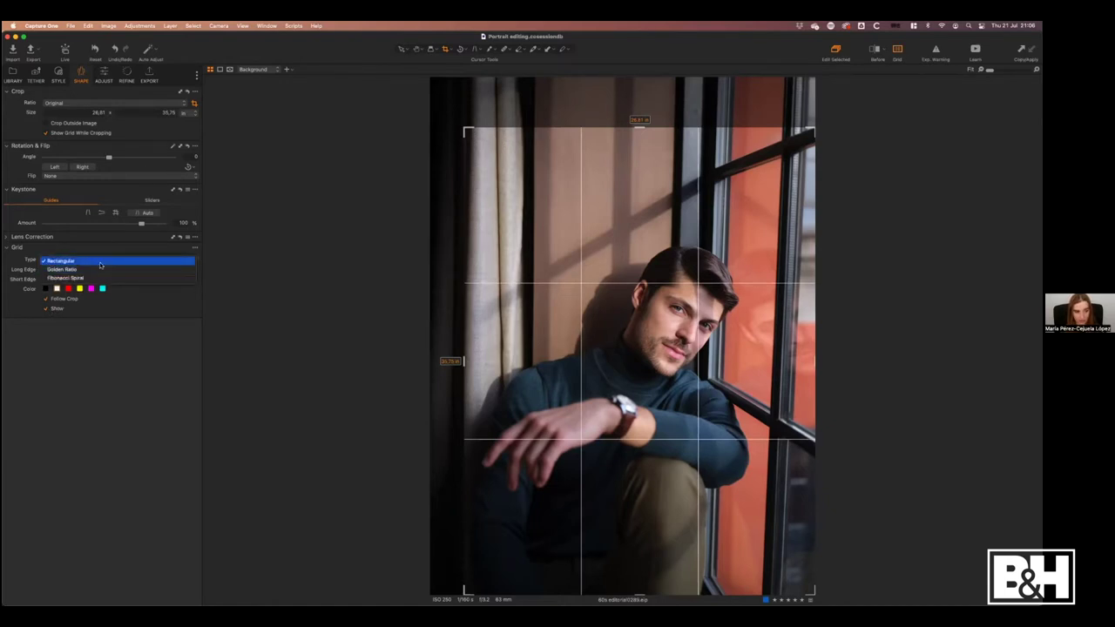
left_click(71, 261)
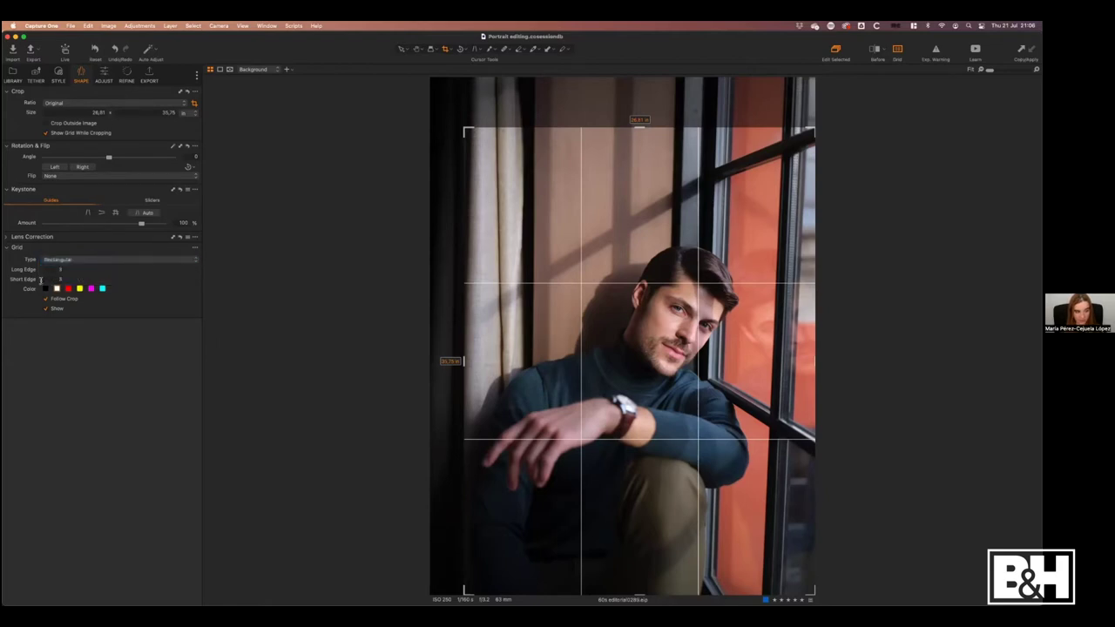
left_click(89, 262)
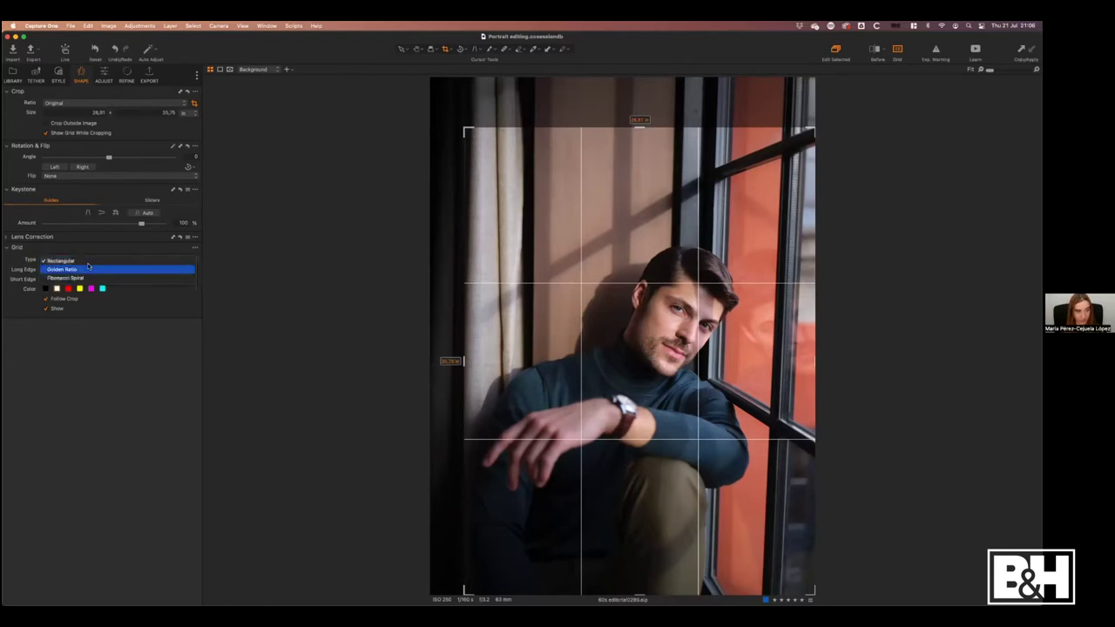
left_click(90, 270)
left_click(109, 261)
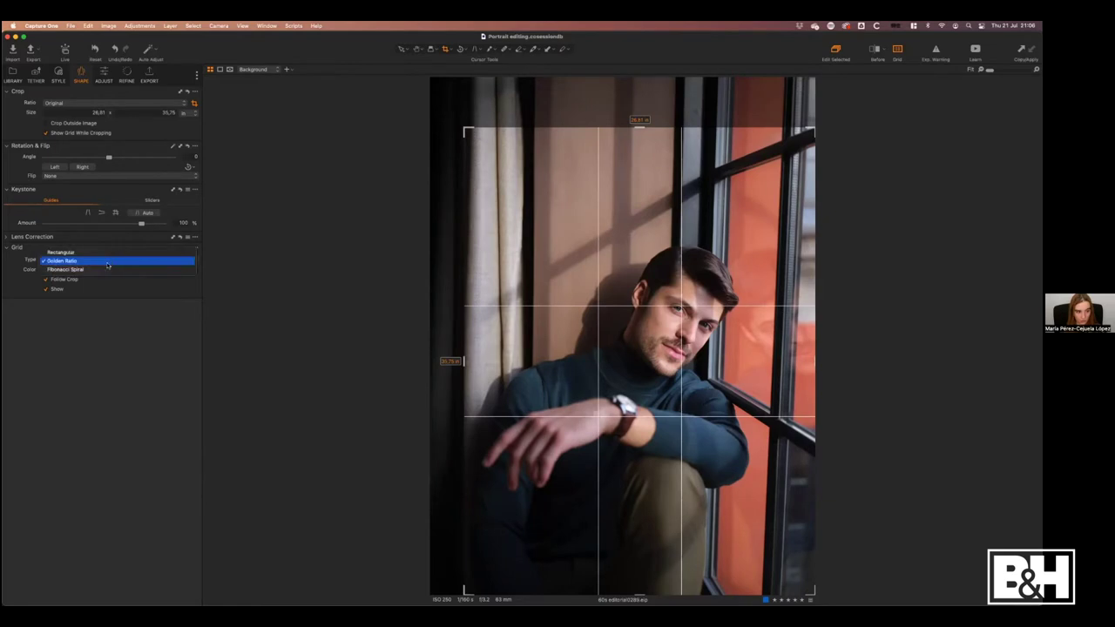
left_click(106, 271)
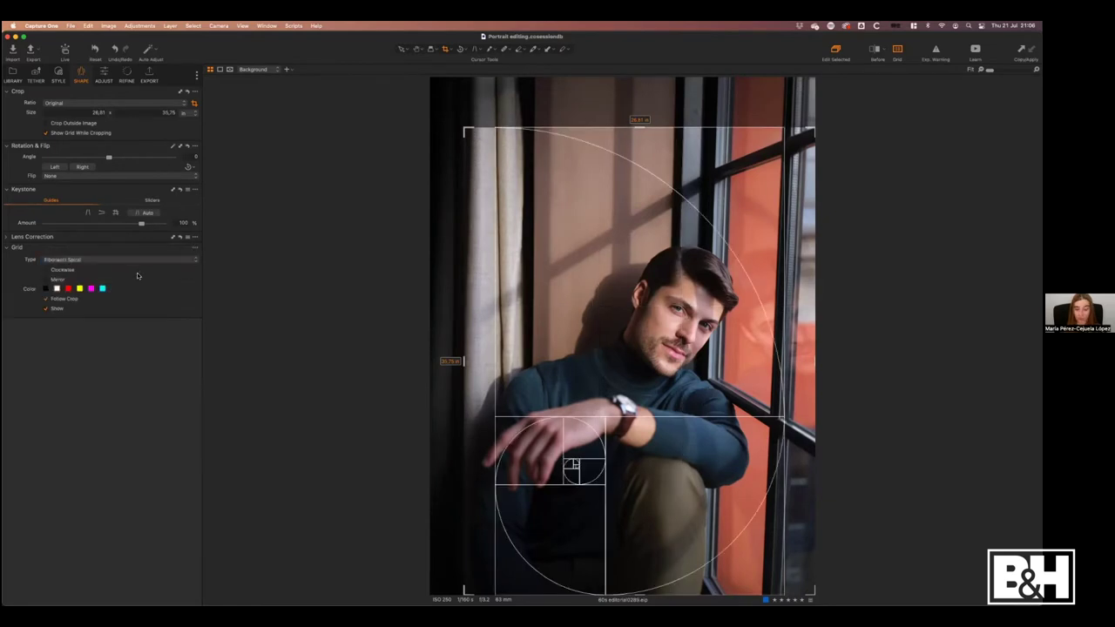
left_click(118, 262)
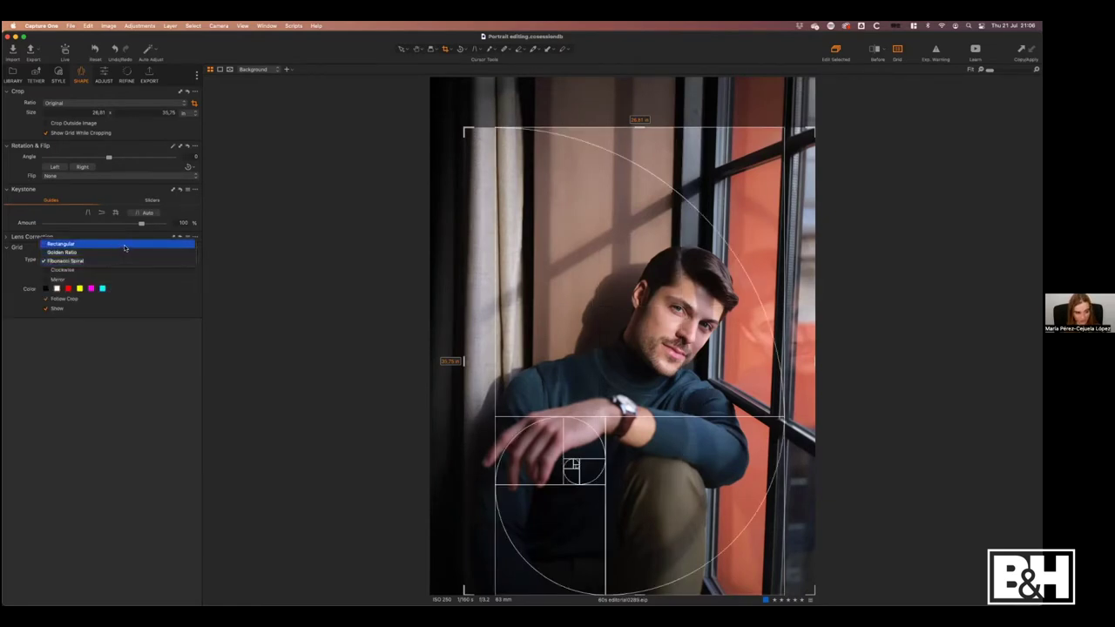
left_click(122, 247)
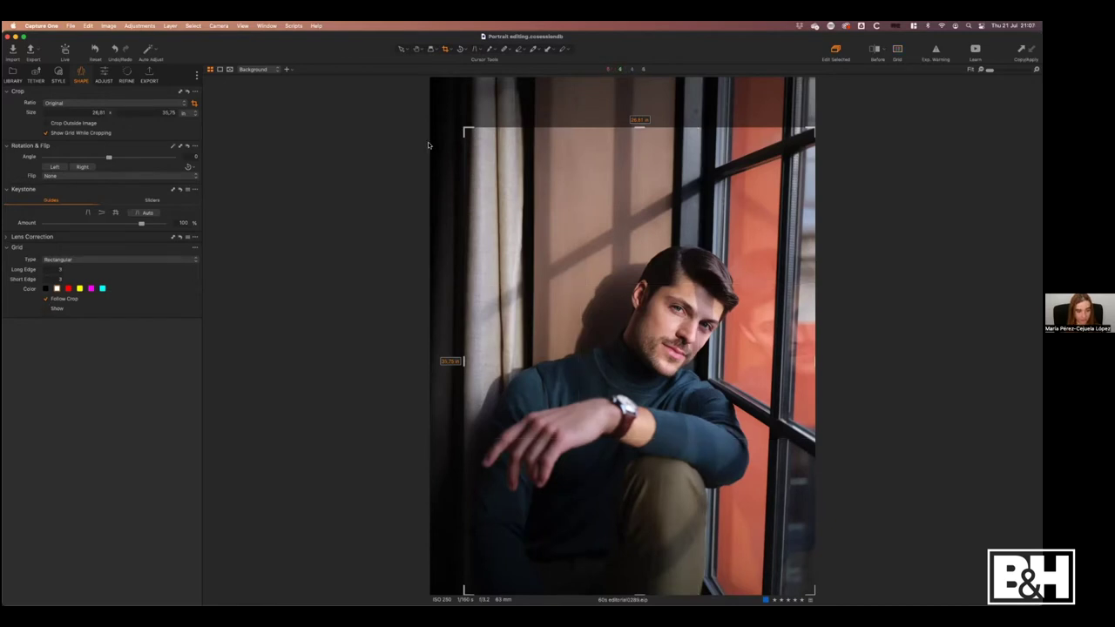
Set the crop's aspect ratio to 4x5 and adjust the frame around the man to about 27.1 × 33.9 in.
mouse_move(466, 131)
left_mouse_down()
mouse_move(477, 142)
mouse_move(466, 130)
left_mouse_up()
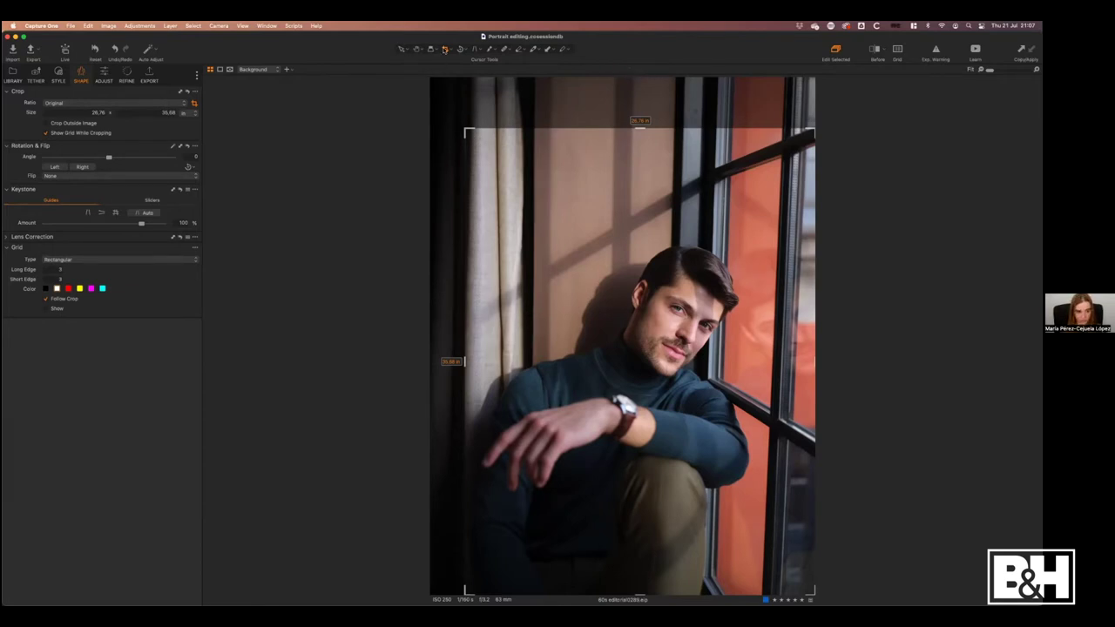
left_click(445, 50)
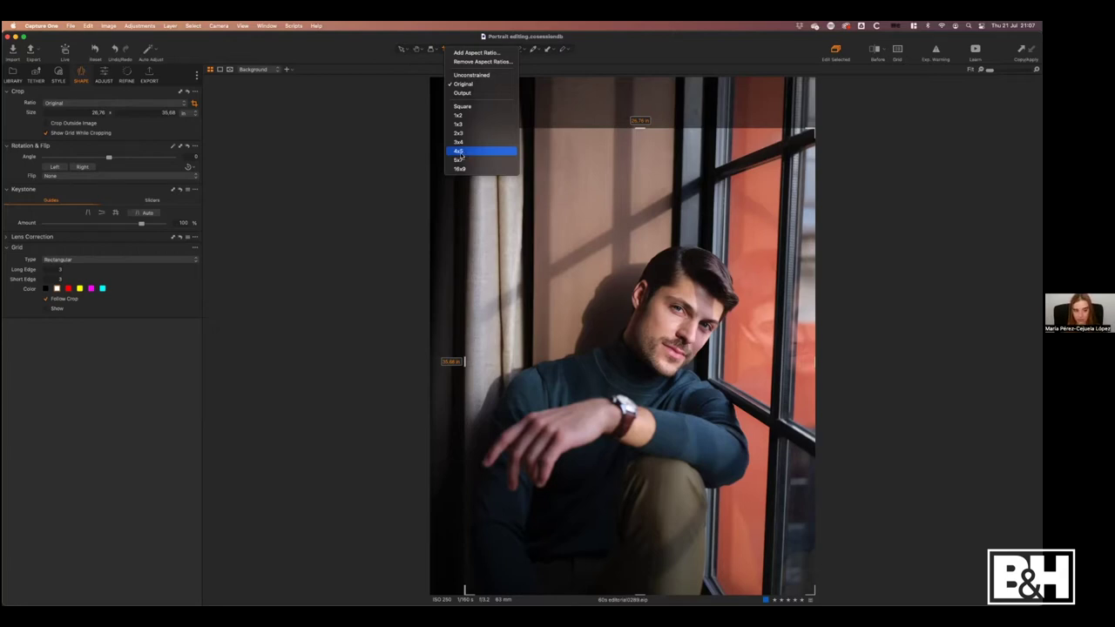
left_click(460, 154)
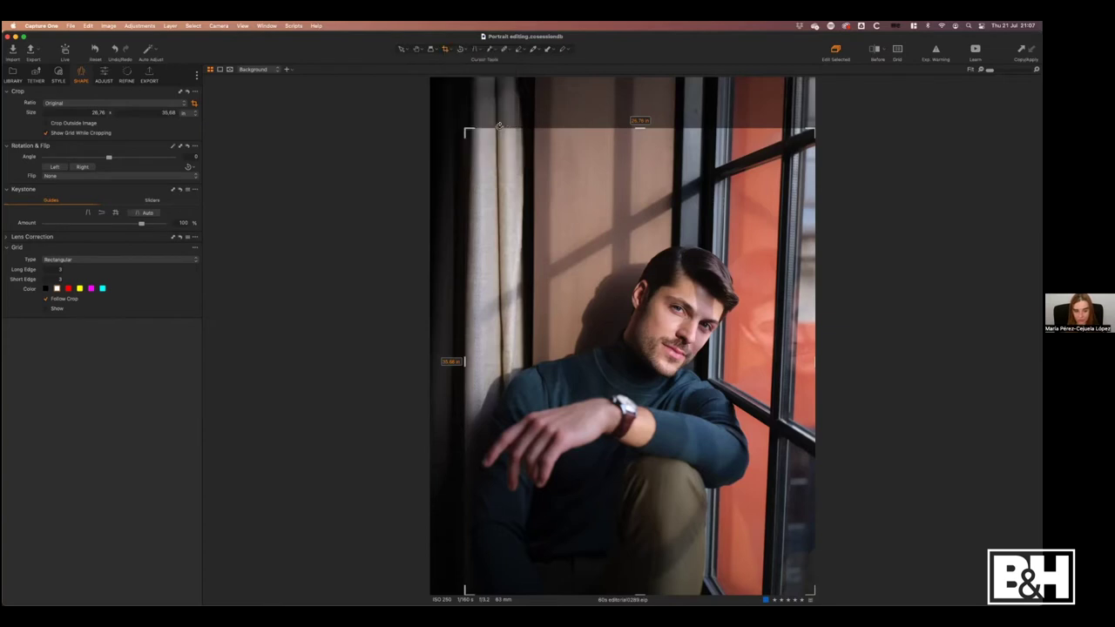
left_click_drag(465, 142, 461, 139)
left_click_drag(531, 217, 533, 245)
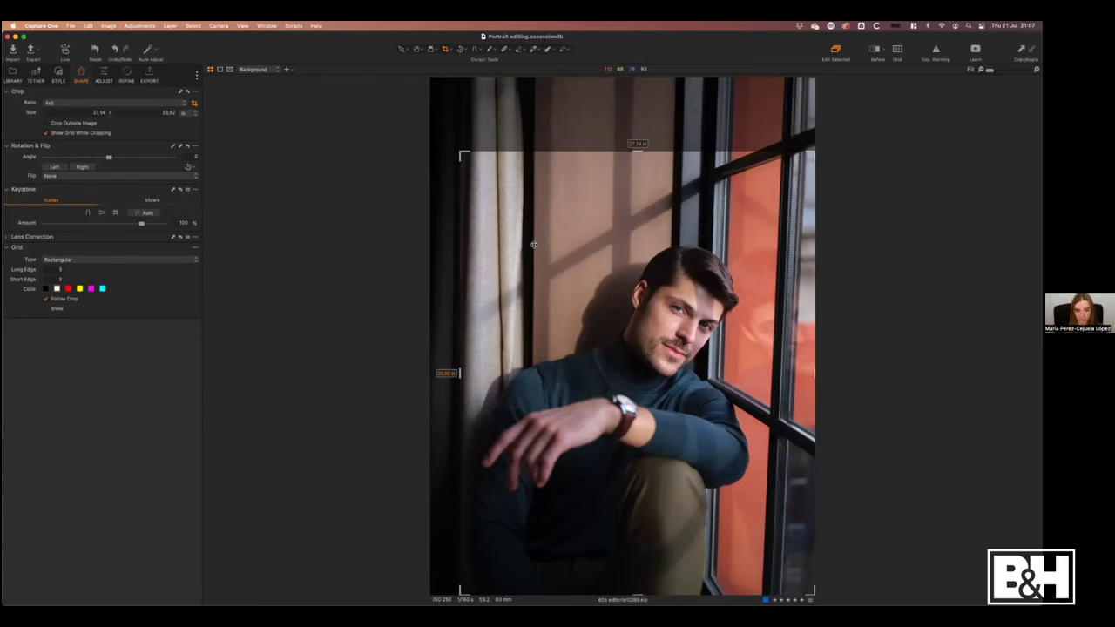
left_click_drag(523, 238, 523, 237)
Enlarge the 4x5 crop slightly to about 27.3 × 34.1 in and apply it.
left_click(446, 50)
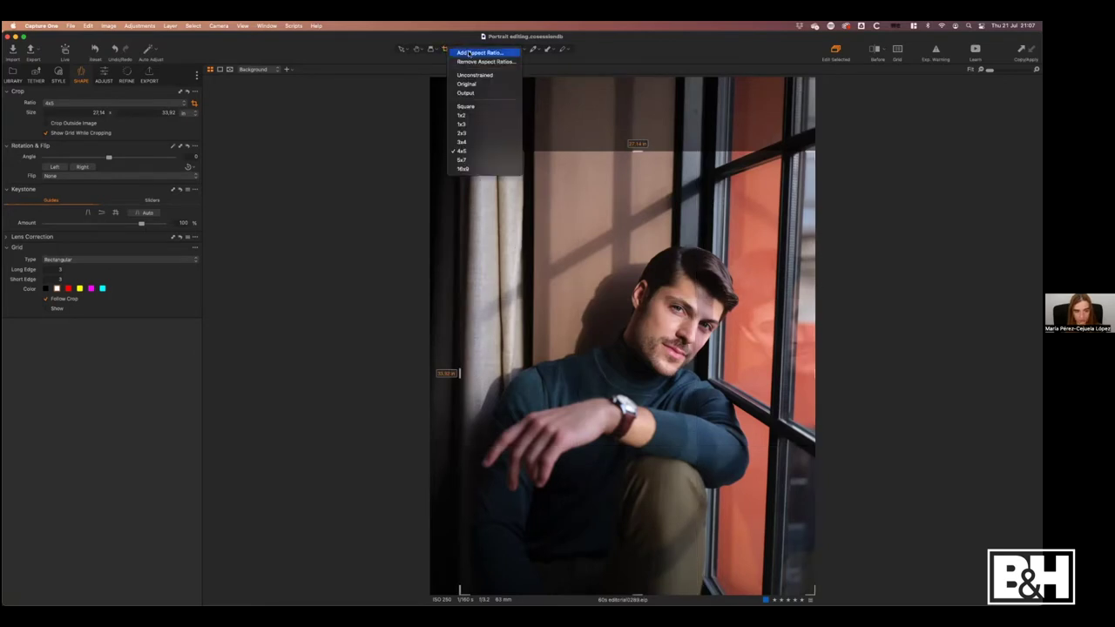
left_click(503, 153)
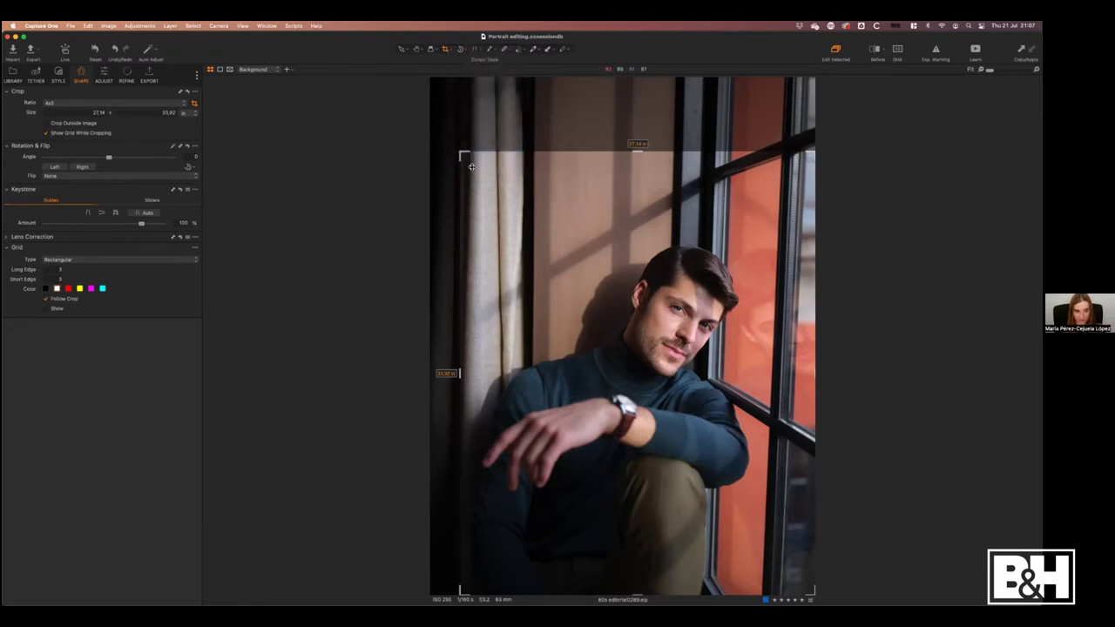
left_click_drag(510, 227, 505, 232)
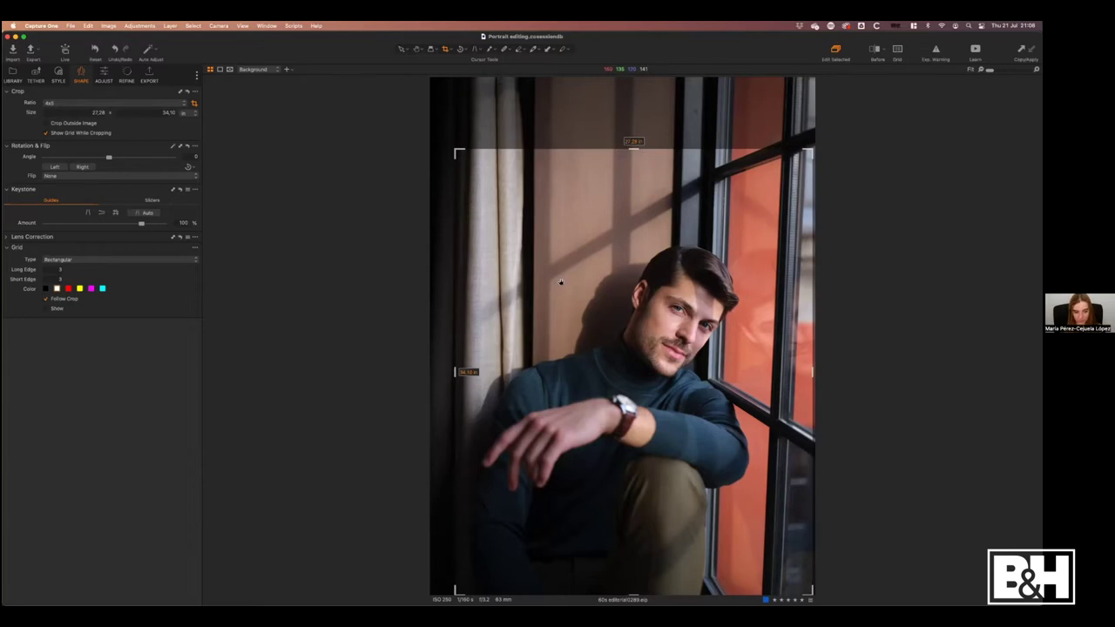
key("h")
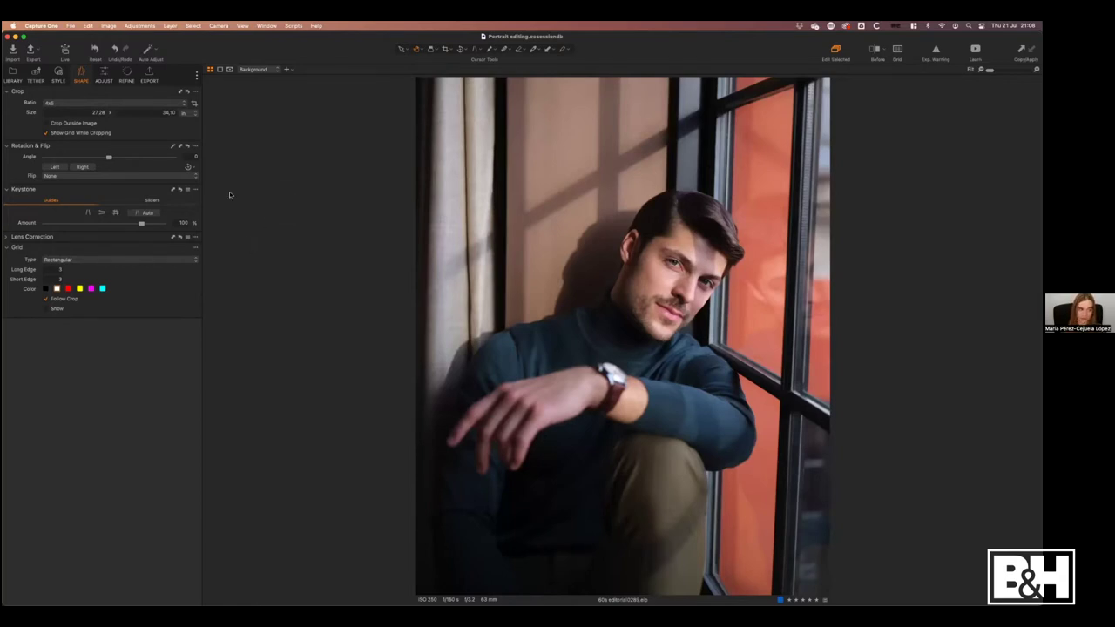
Reset all of the photo's adjustments and undo the reset.
left_click(97, 49)
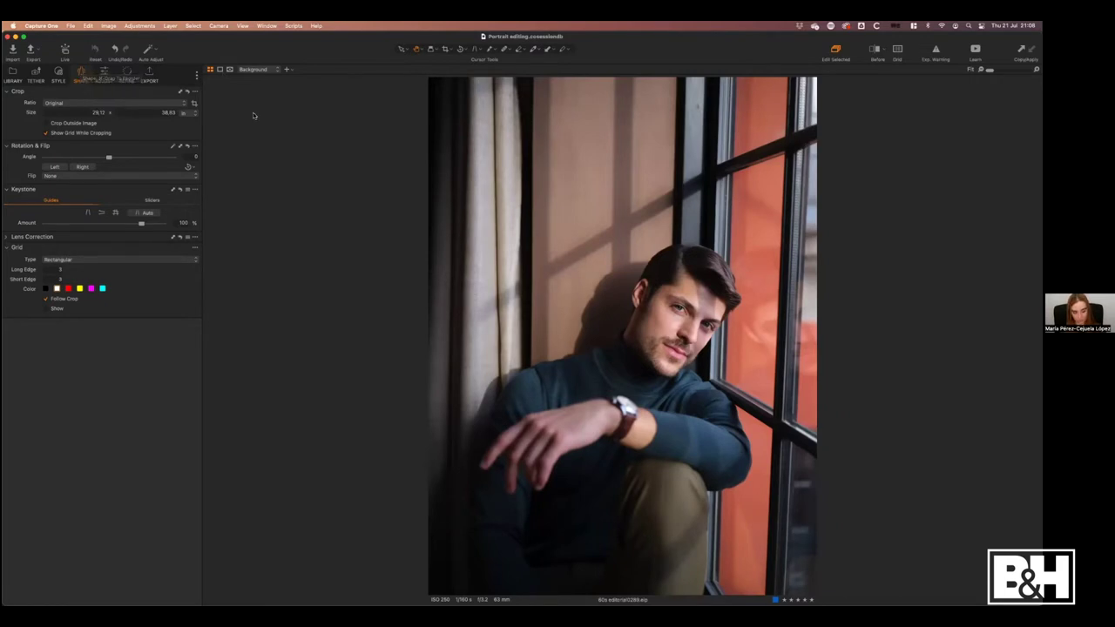
key("super+z")
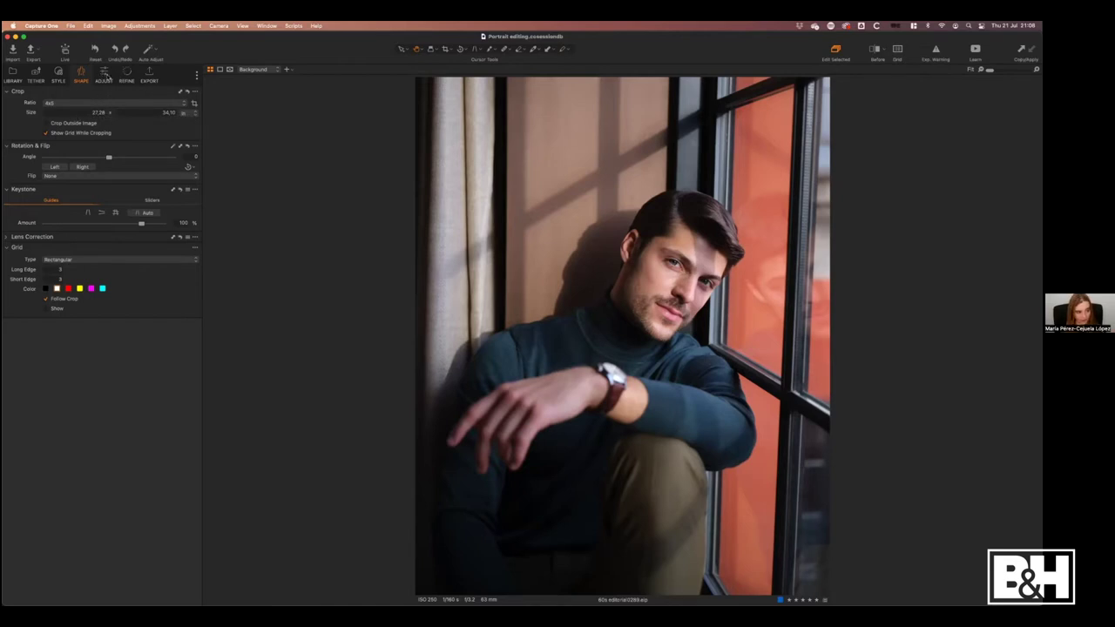
Try the Fujifilm ETERNA BLEACH BYPASS curve on the portrait and set the curve back to Auto.
left_click(61, 78)
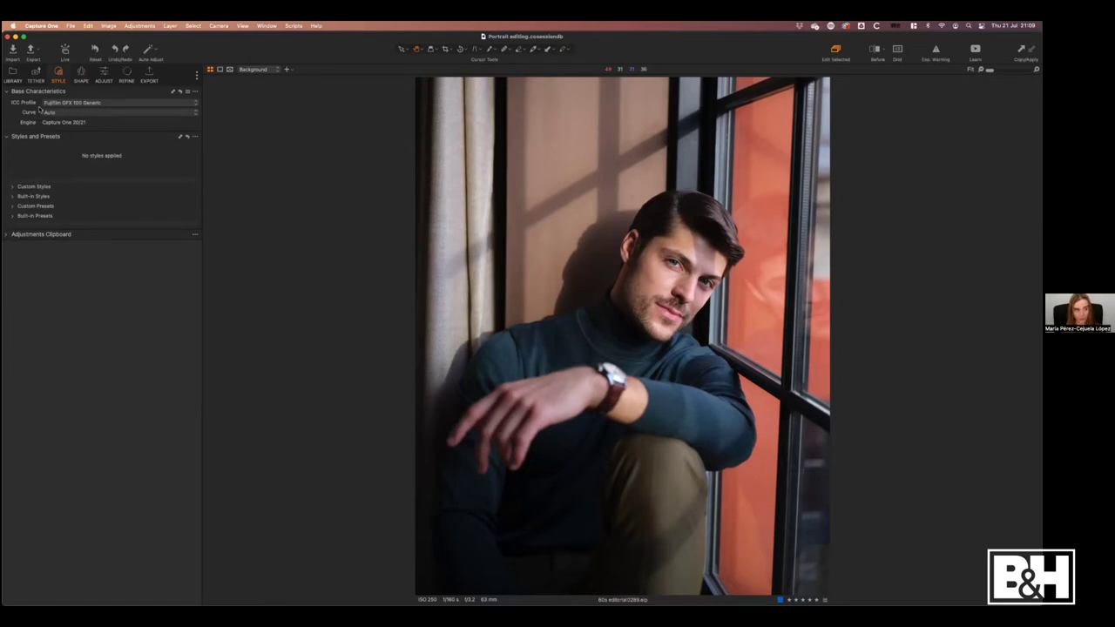
left_click(97, 112)
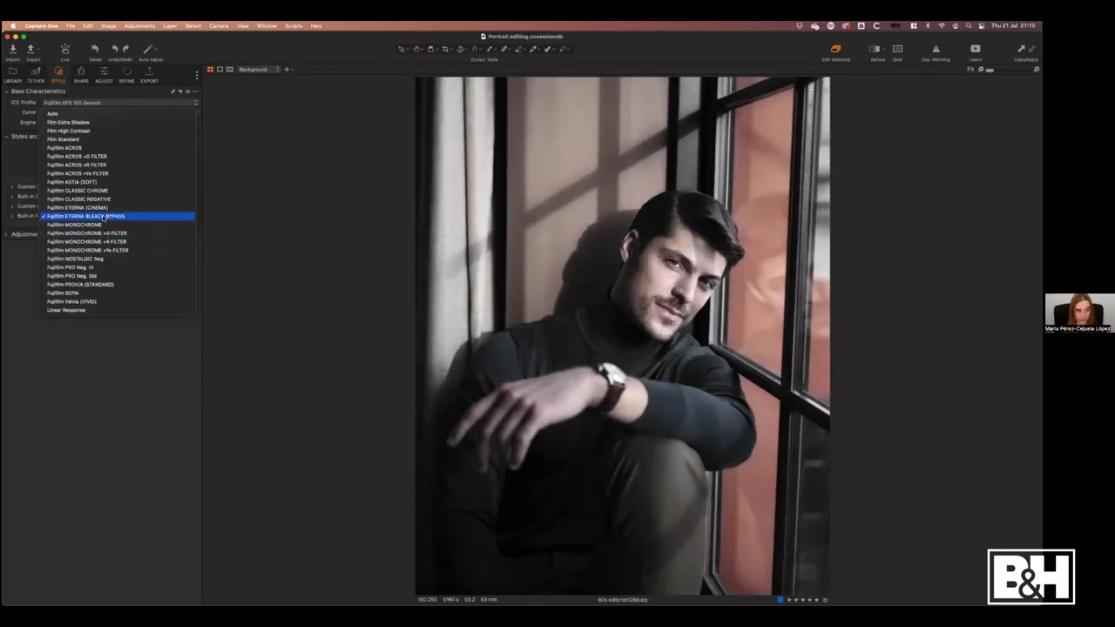
left_click(84, 116)
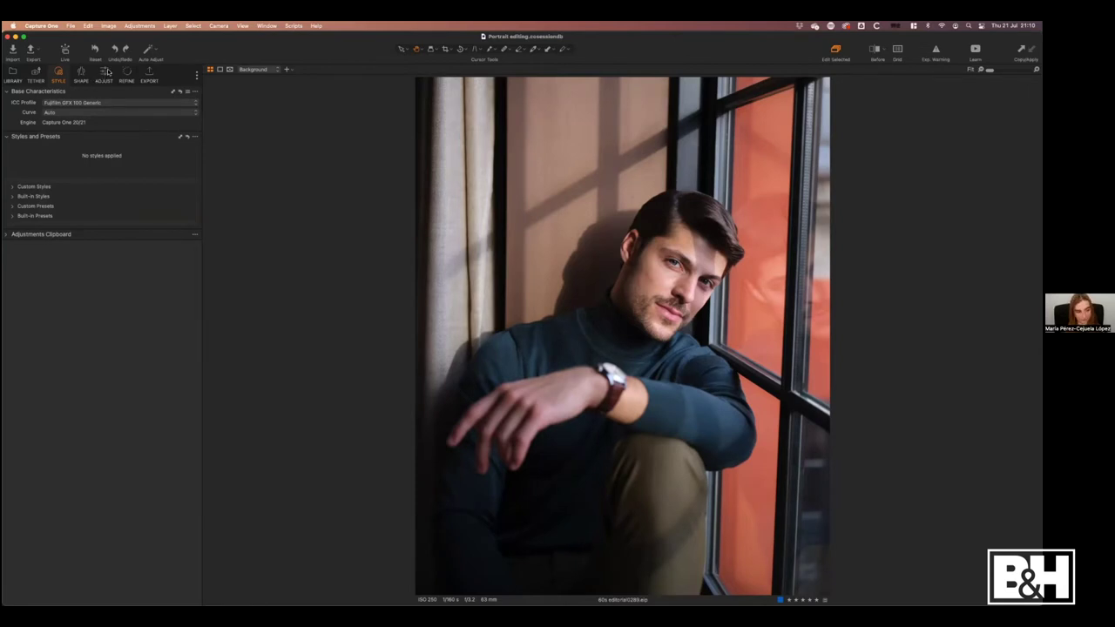
Add a new filled adjustment layer above the Background layer and display its mask.
left_click(104, 73)
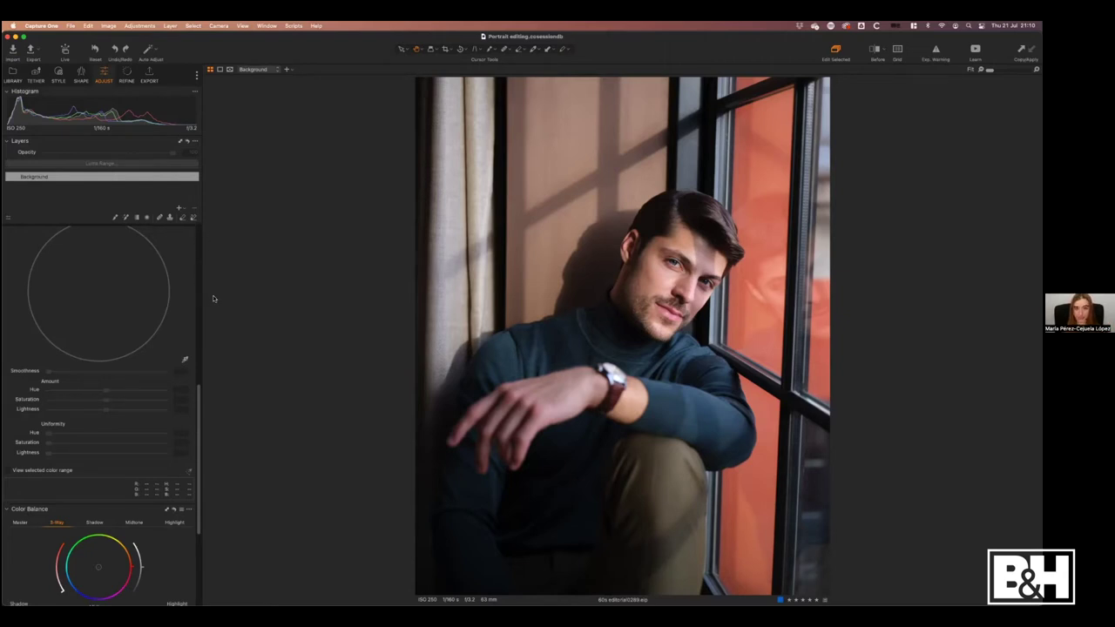
scroll(191, 379, "up", 3)
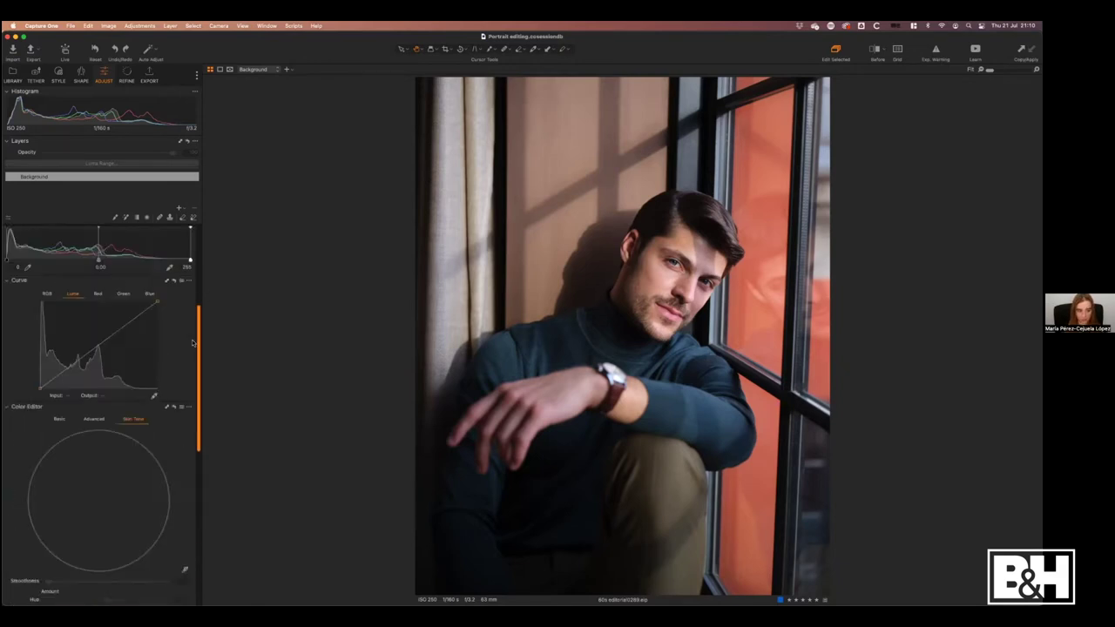
scroll(191, 379, "up", 10)
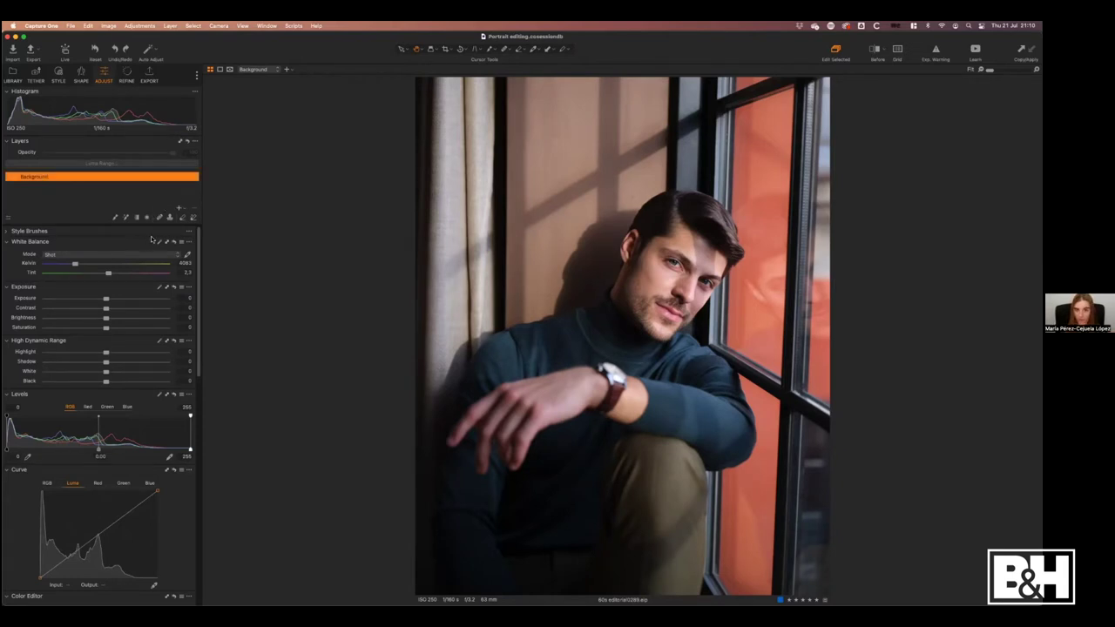
left_click(179, 209)
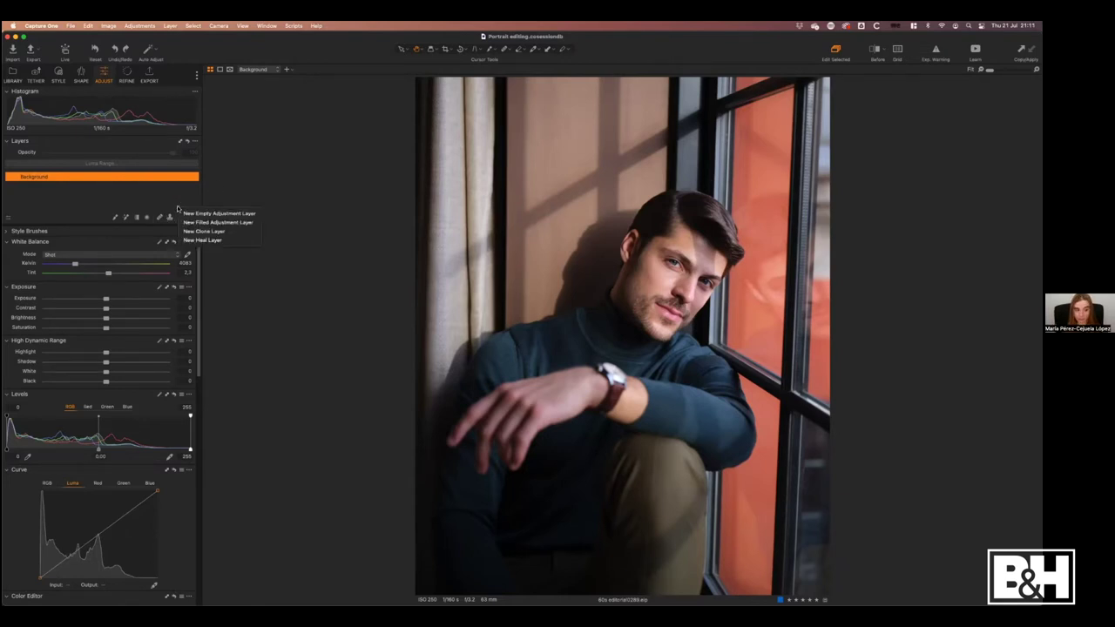
left_click(163, 208)
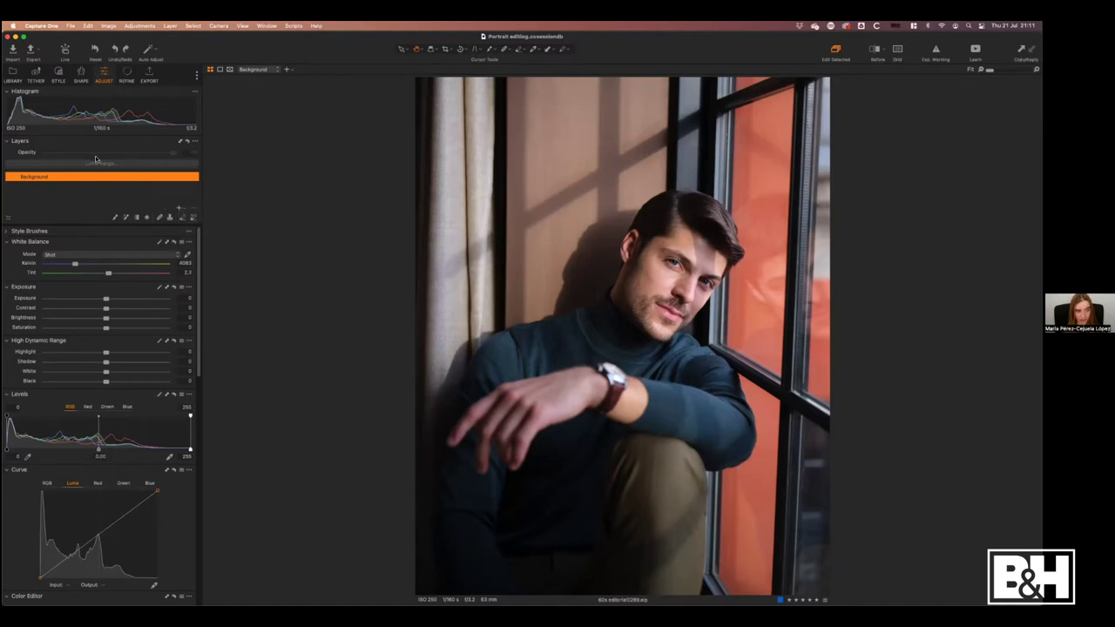
left_click(178, 208)
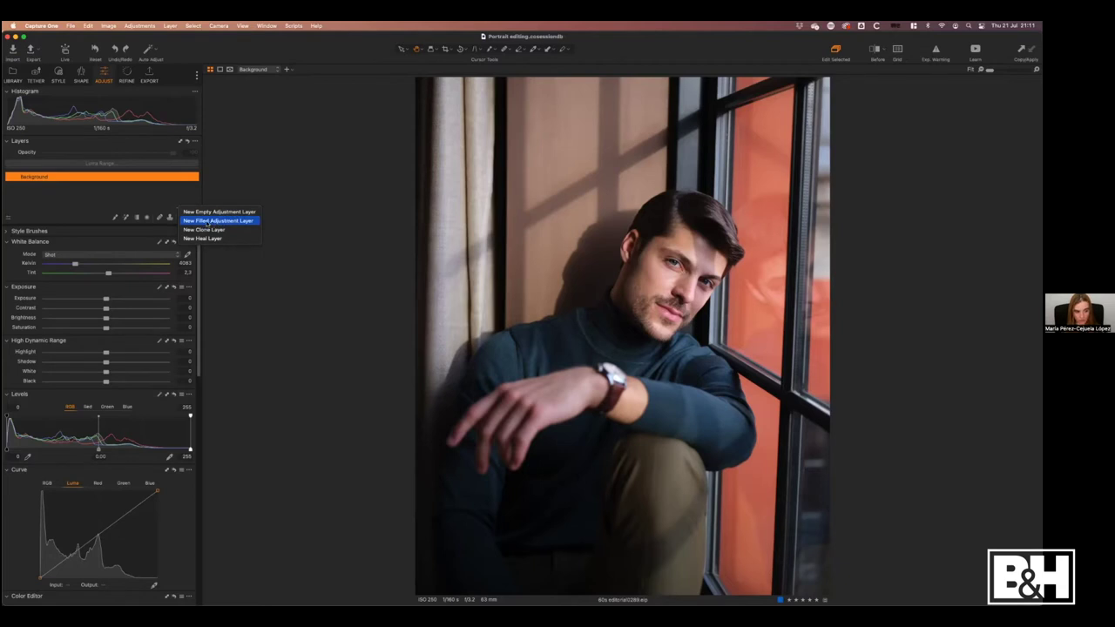
left_click(208, 222)
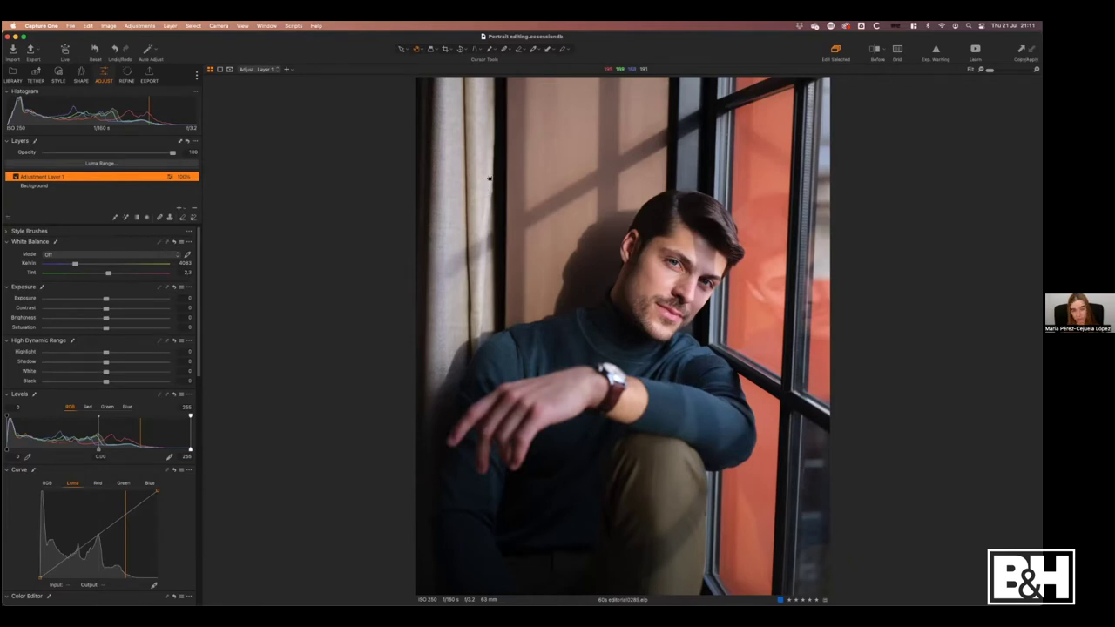
key("m")
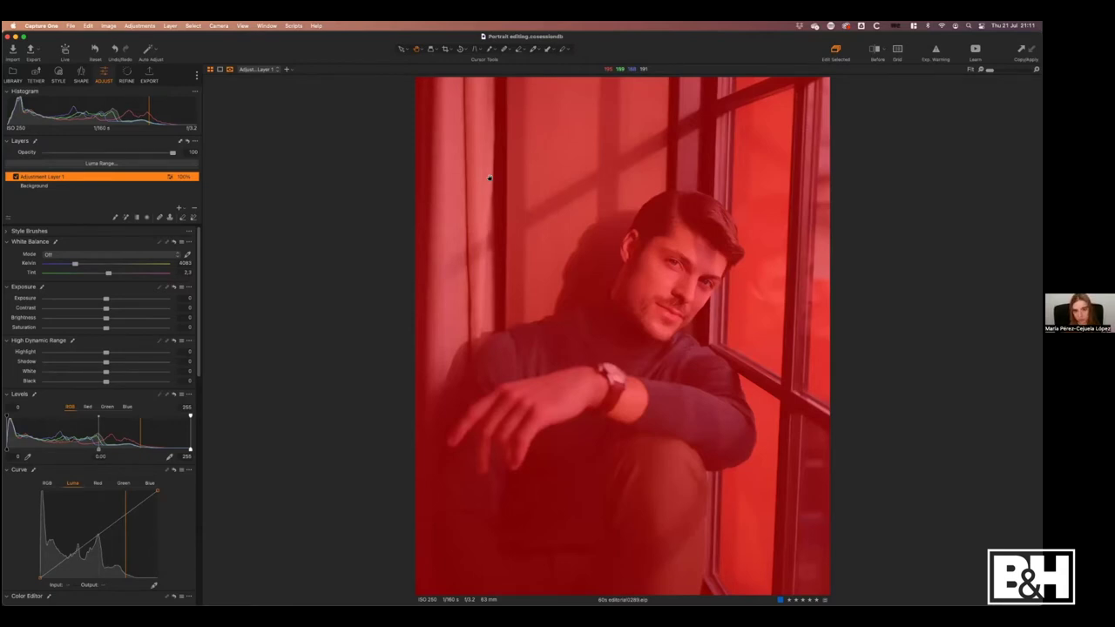
Hide the mask and rename the new adjustment layer as Basic.
key("m")
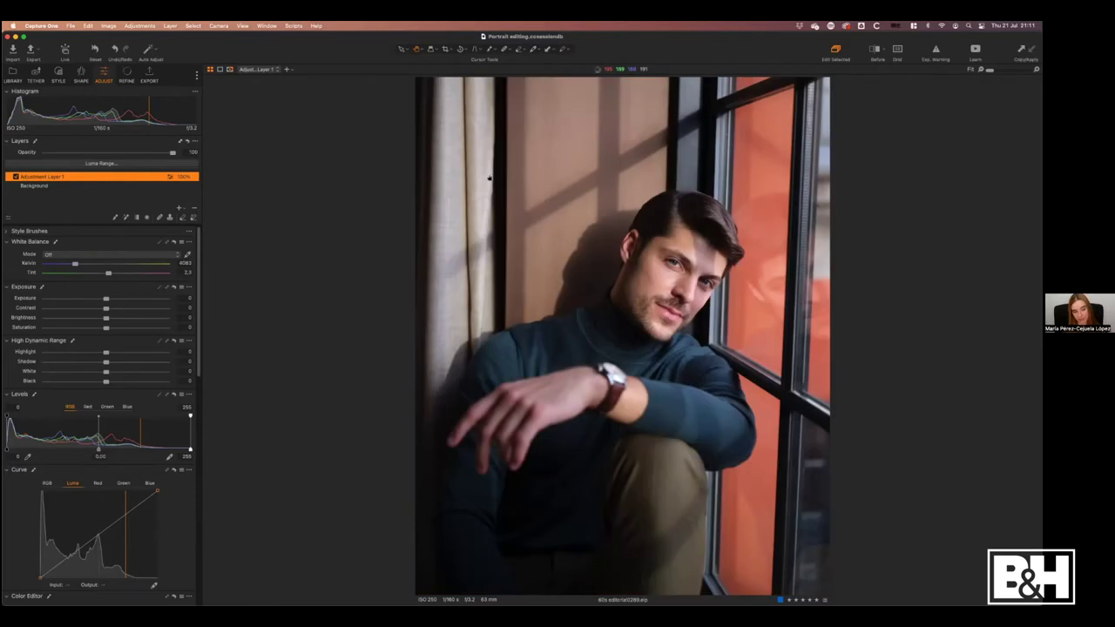
left_click(78, 185)
double_click(78, 176)
type("Bold")
key("Return")
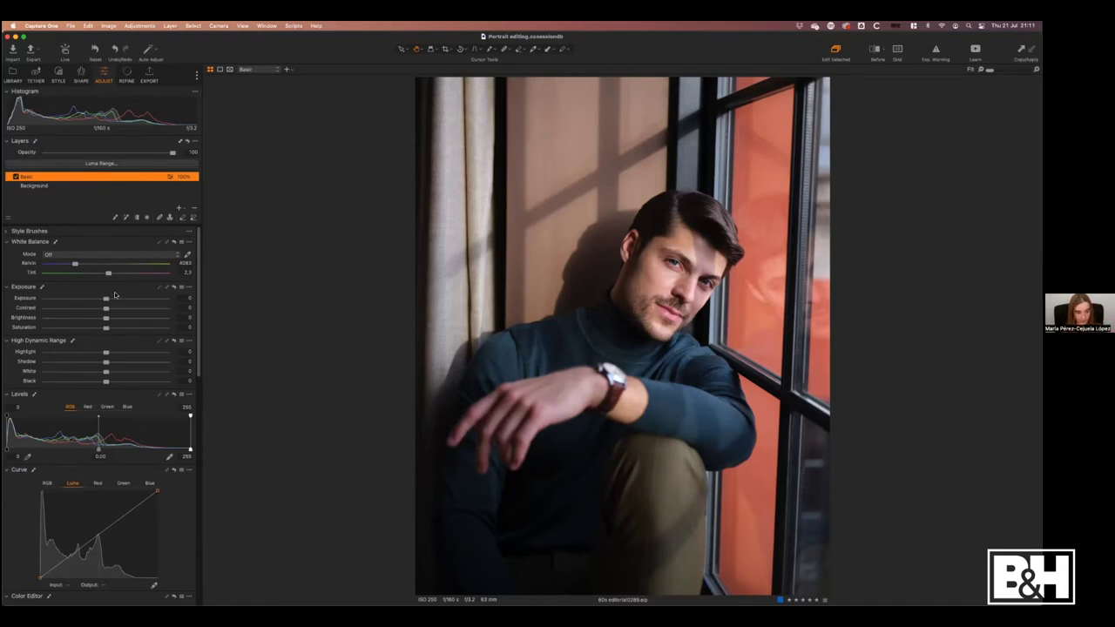
Try a contrast of 30 on the Basic layer and test its strength with opacity lowered to 37 and restored to 100.
left_click_drag(106, 310, 144, 315)
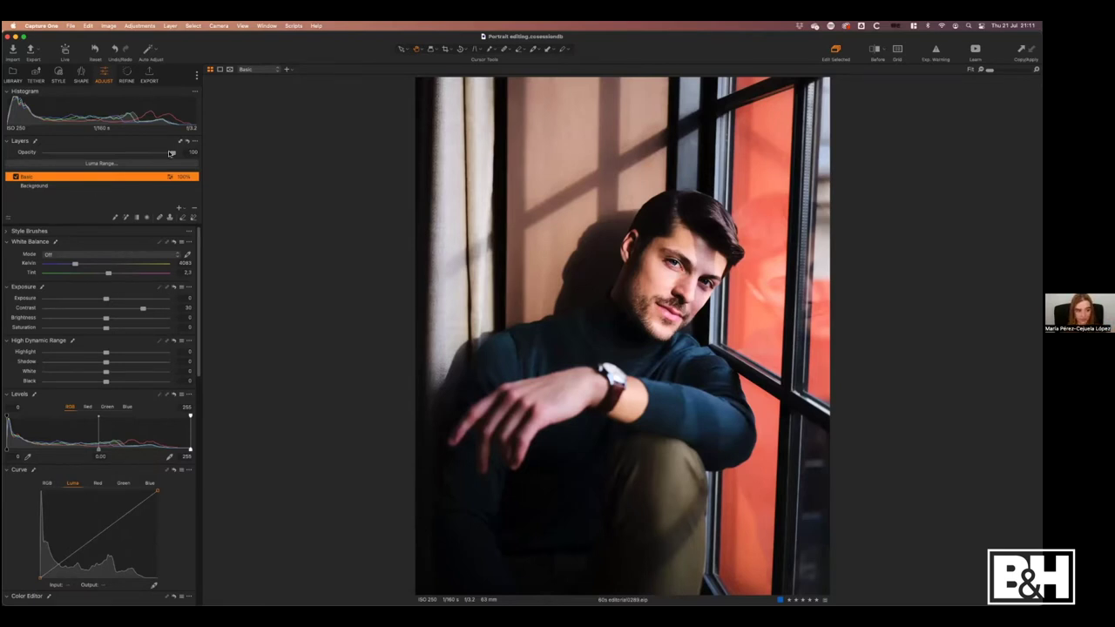
mouse_move(170, 154)
left_mouse_down()
mouse_move(35, 153)
mouse_move(181, 154)
left_mouse_up()
left_click_drag(170, 154, 93, 157)
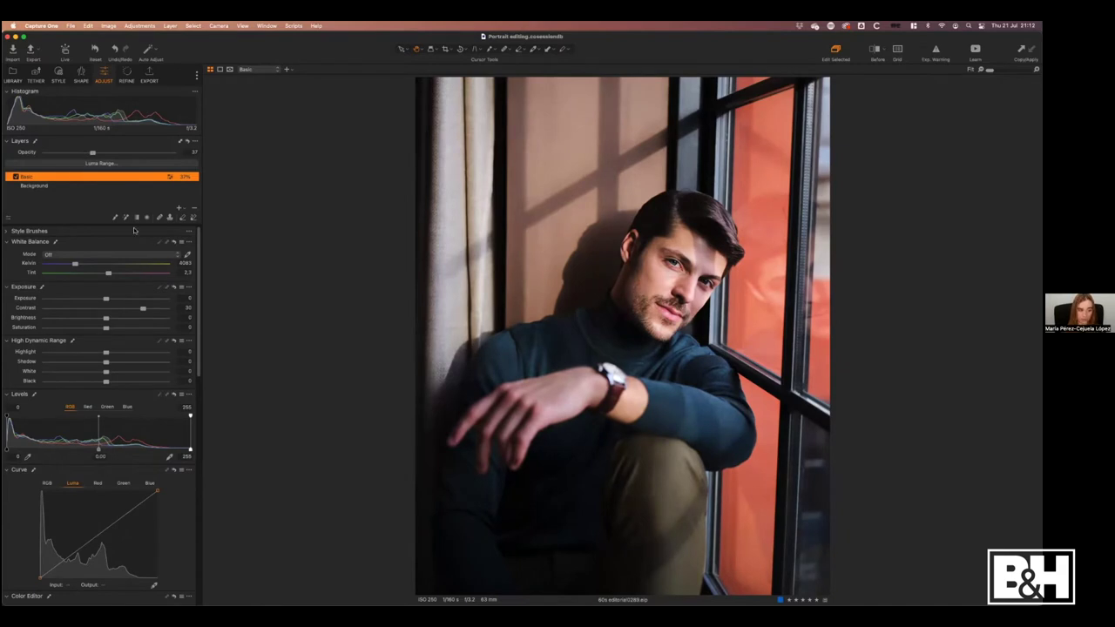
left_click_drag(94, 154, 180, 150)
Compare the Background layer's settings with the Basic layer's, and reset the Basic layer's exposure adjustments.
left_click(55, 188)
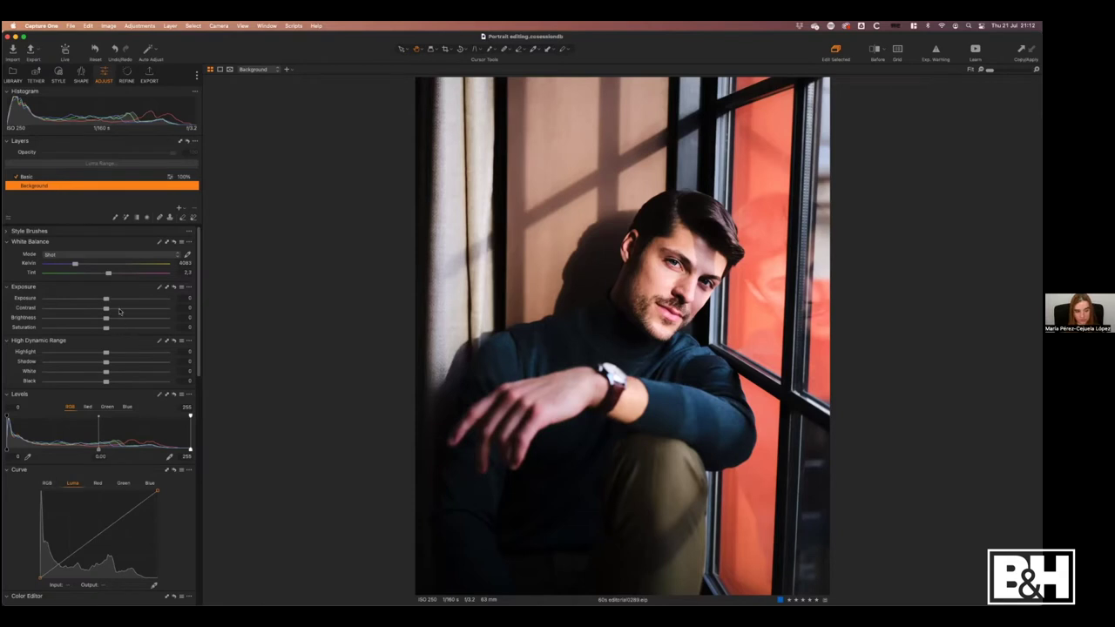
left_click(92, 178)
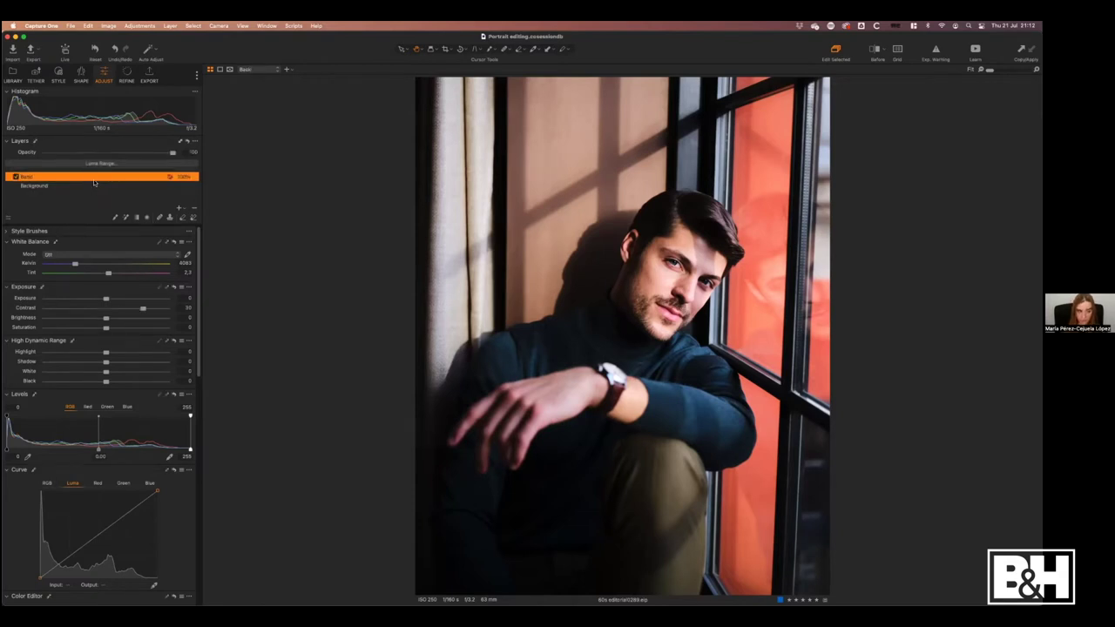
left_click_drag(160, 154, 224, 231)
left_click(174, 288)
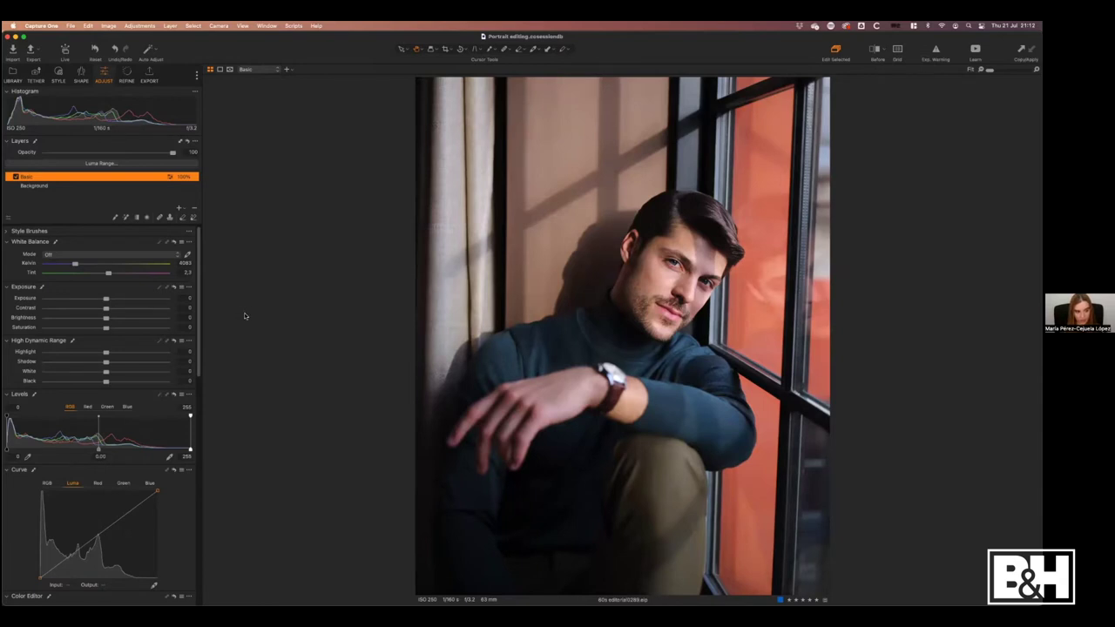
Set the Basic layer's exposure to 0.2.
left_click(183, 297)
key("Up")
key("Up")
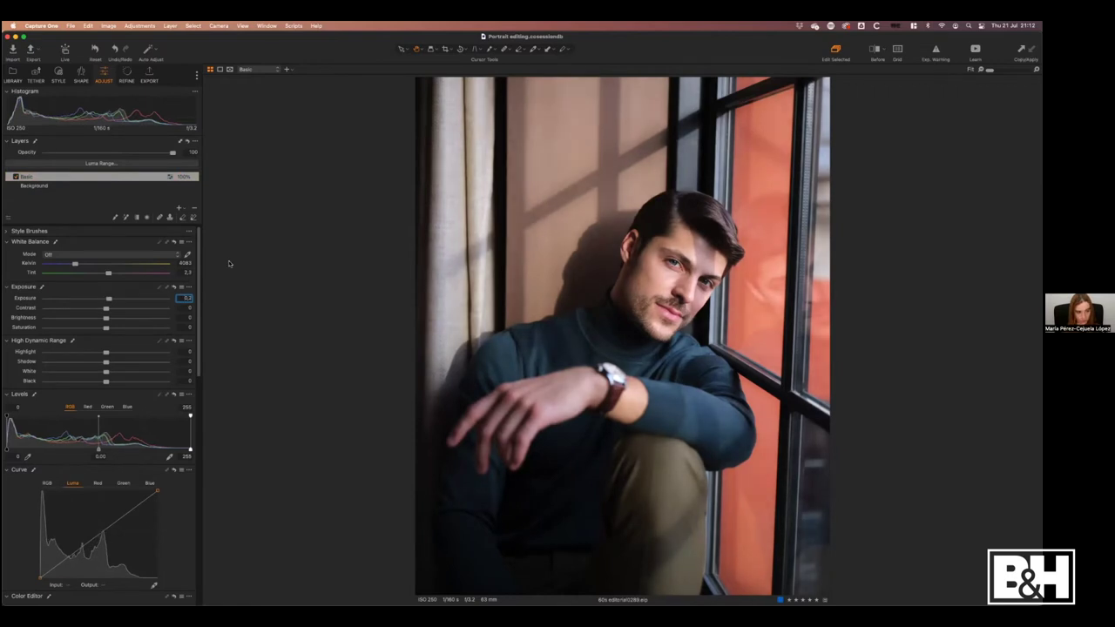
key("Return")
Try a contrast of about 27 on the Basic layer and set it back to 0.
left_click_drag(106, 308, 138, 308)
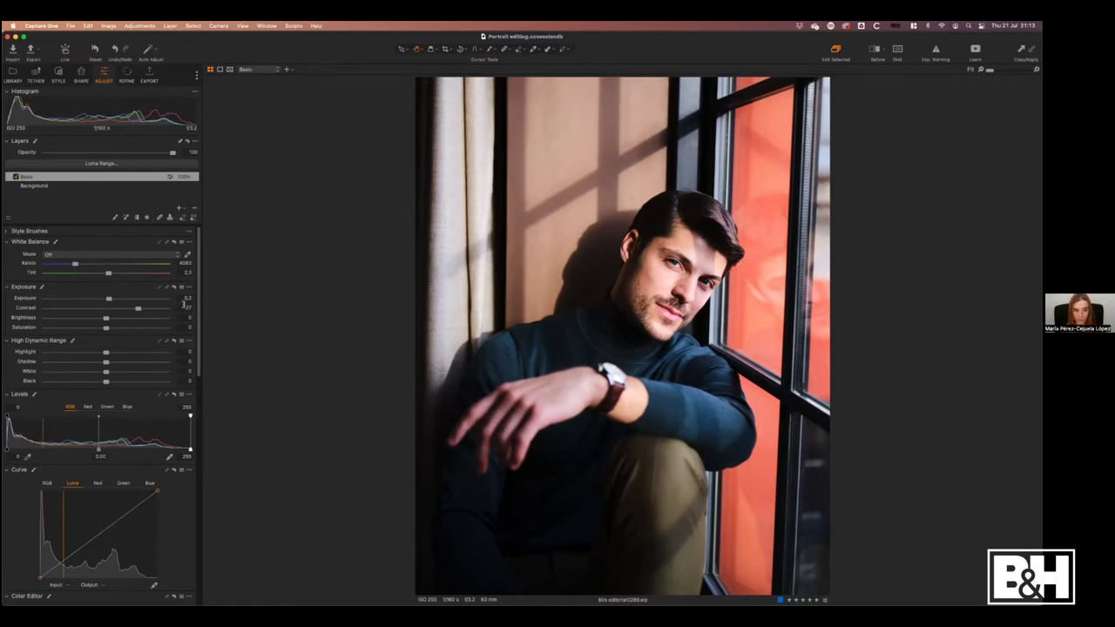
left_click(179, 307)
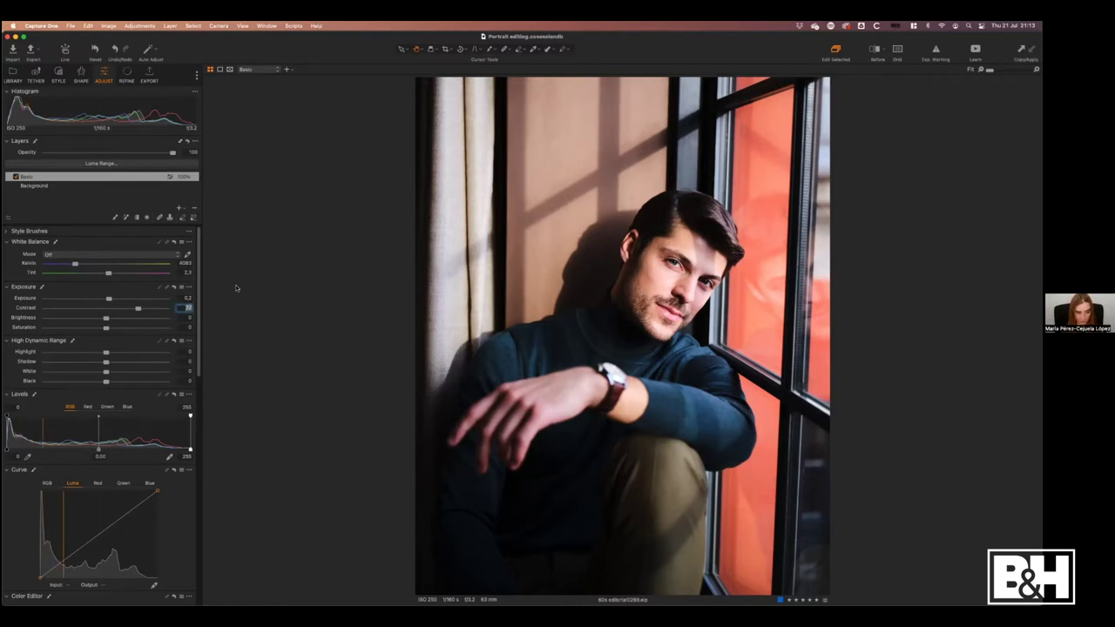
type("0")
key("Return")
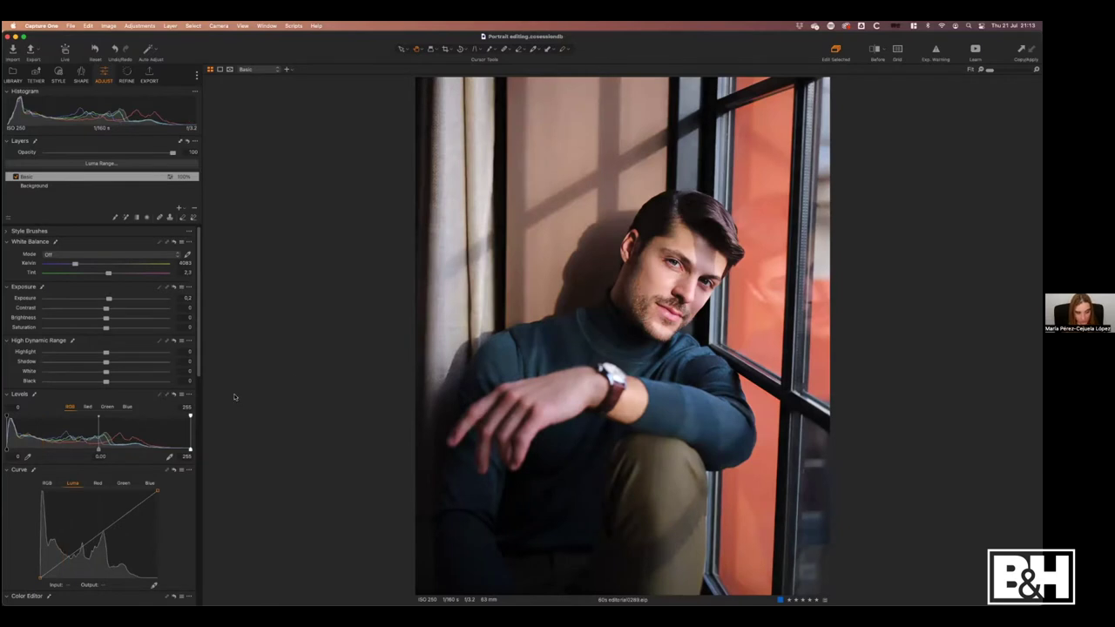
Try an S-curve on the RGB channel with darker shadows and brighter highlights, and reset the curve.
scroll(200, 371, "down", 3)
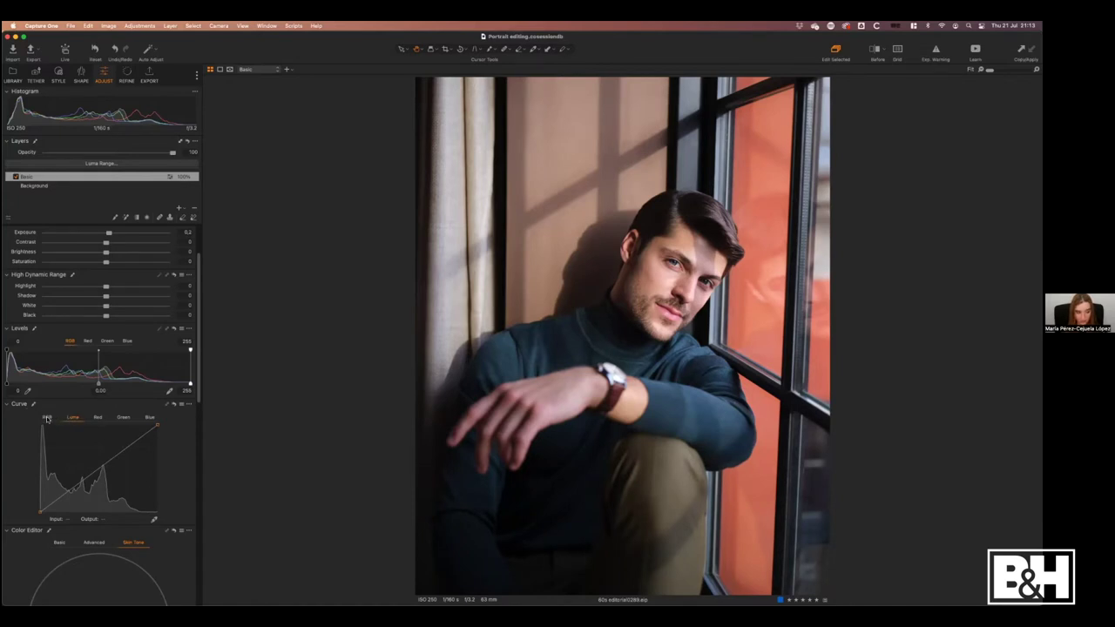
left_click(47, 418)
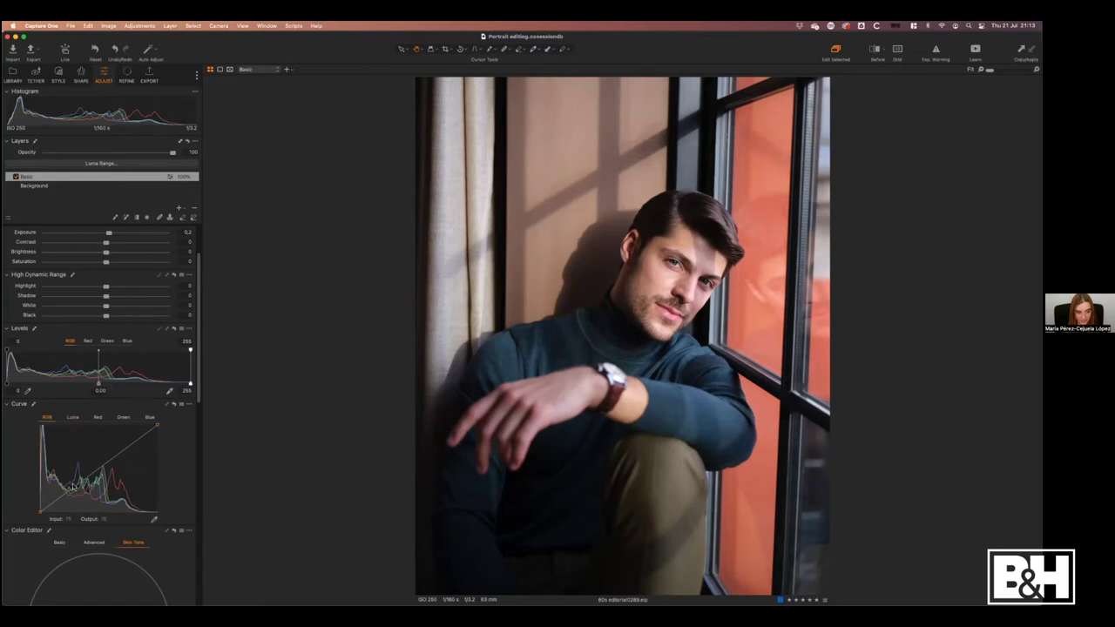
left_click_drag(71, 490, 68, 496)
left_click_drag(121, 462, 118, 447)
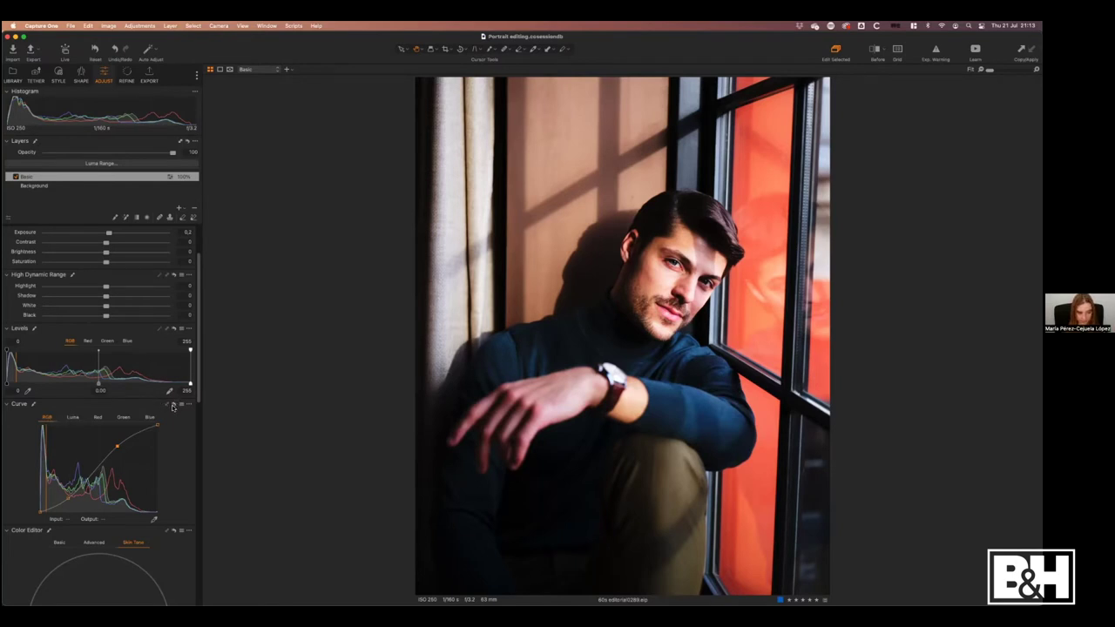
left_click(173, 405)
Try a strong S-curve on the Luma channel with a lowered shadow point and a raised highlight point.
left_click(73, 418)
left_click_drag(69, 494, 68, 496)
left_click_drag(115, 459, 113, 450)
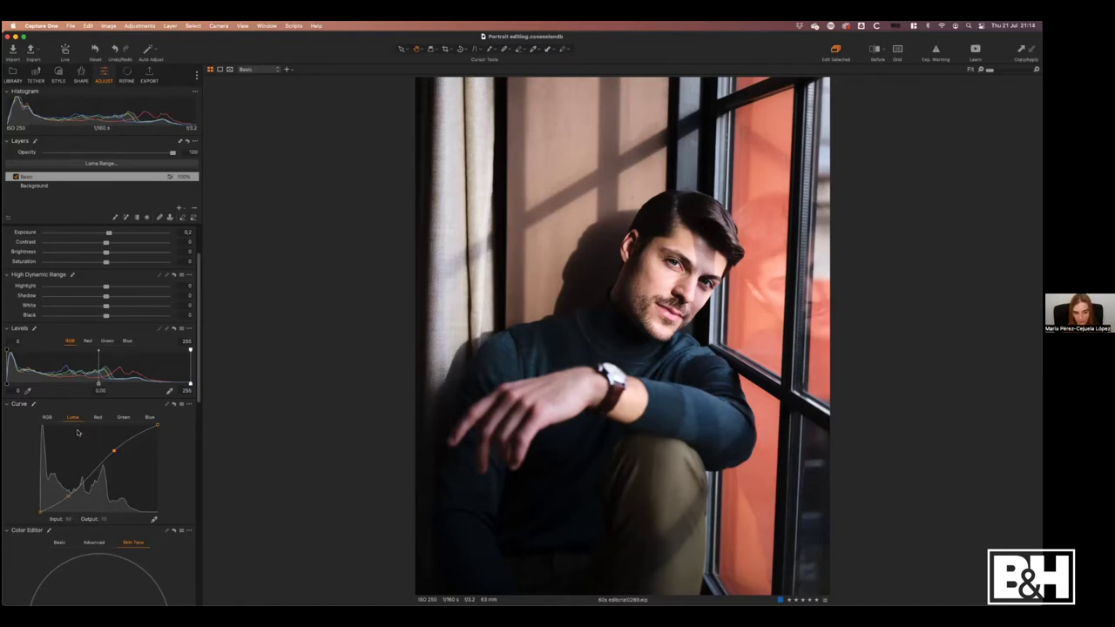
Try a higher saturation with the Luma curve, set the saturation back to 0 and reset the curve.
left_click_drag(106, 261, 127, 261)
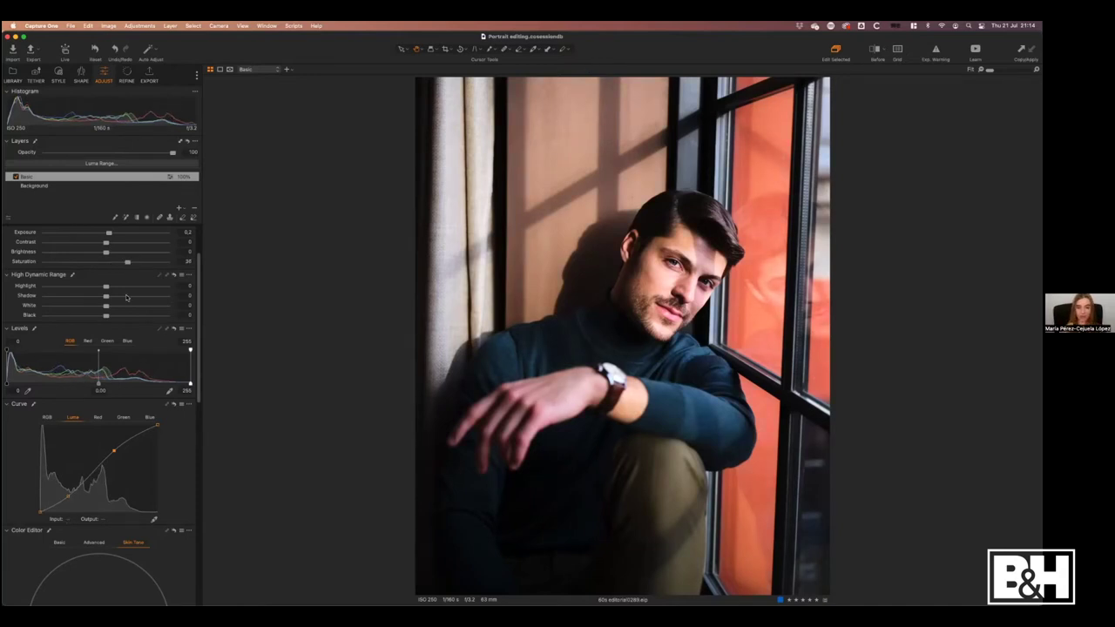
left_click(184, 261)
type("0")
key("Return")
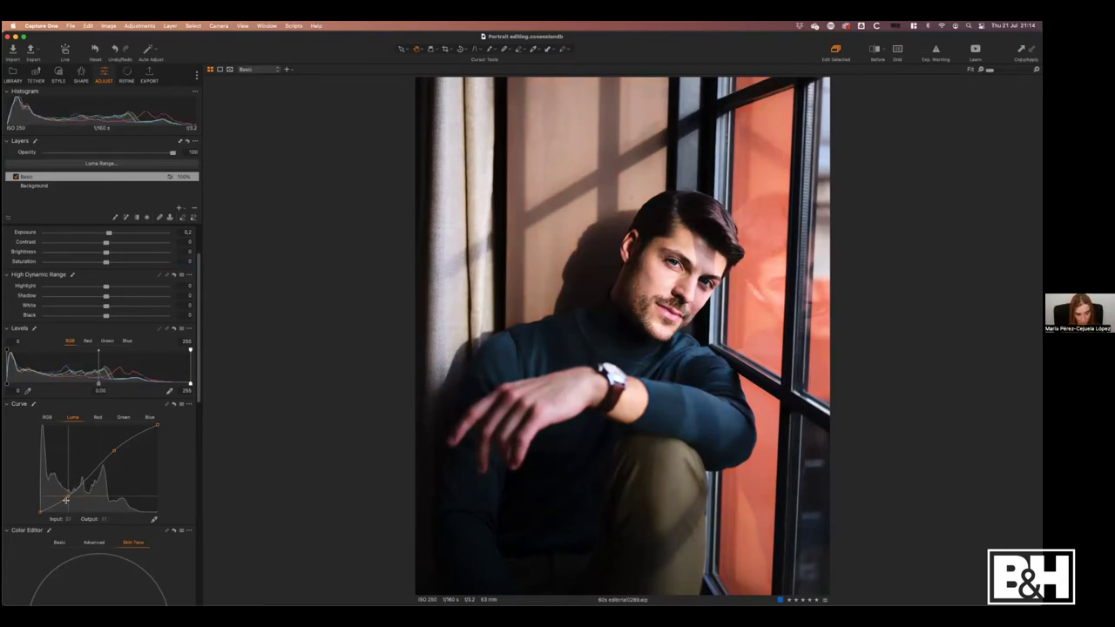
left_click(173, 404)
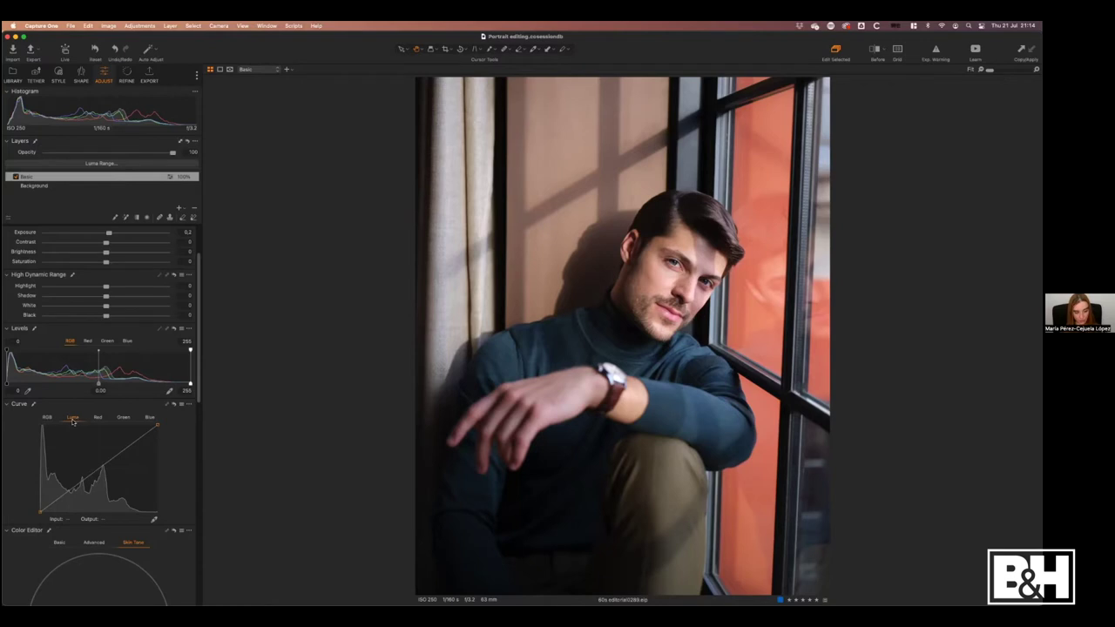
Shape a gentle Luma S-curve by slightly lowering a shadow point and slightly raising a highlight point.
left_click(69, 488)
left_click_drag(69, 489, 70, 493)
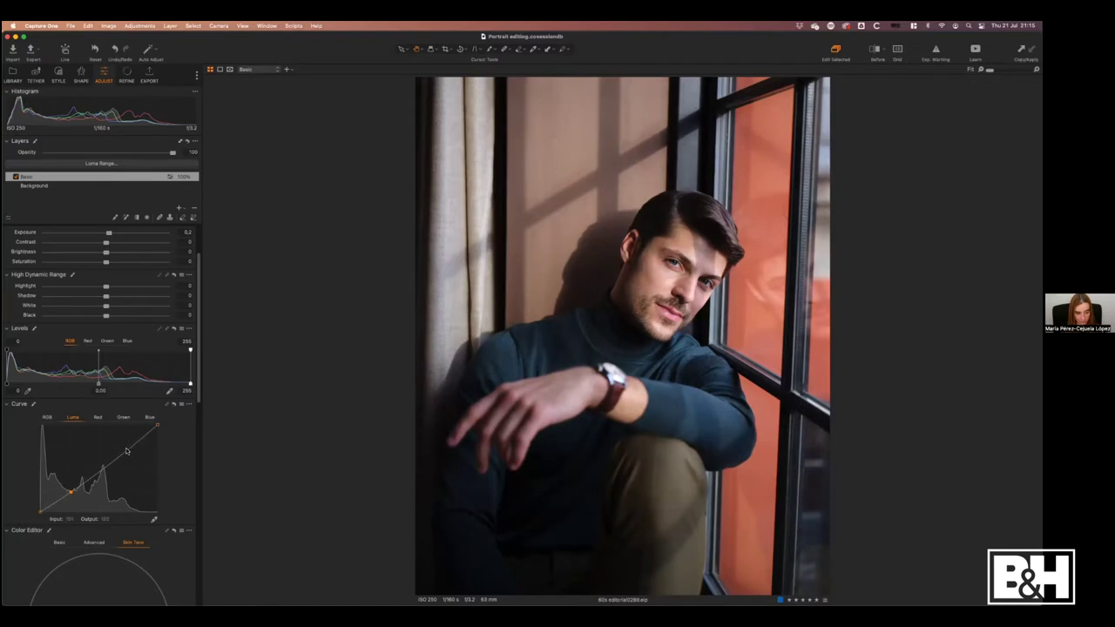
left_click_drag(126, 451, 127, 445)
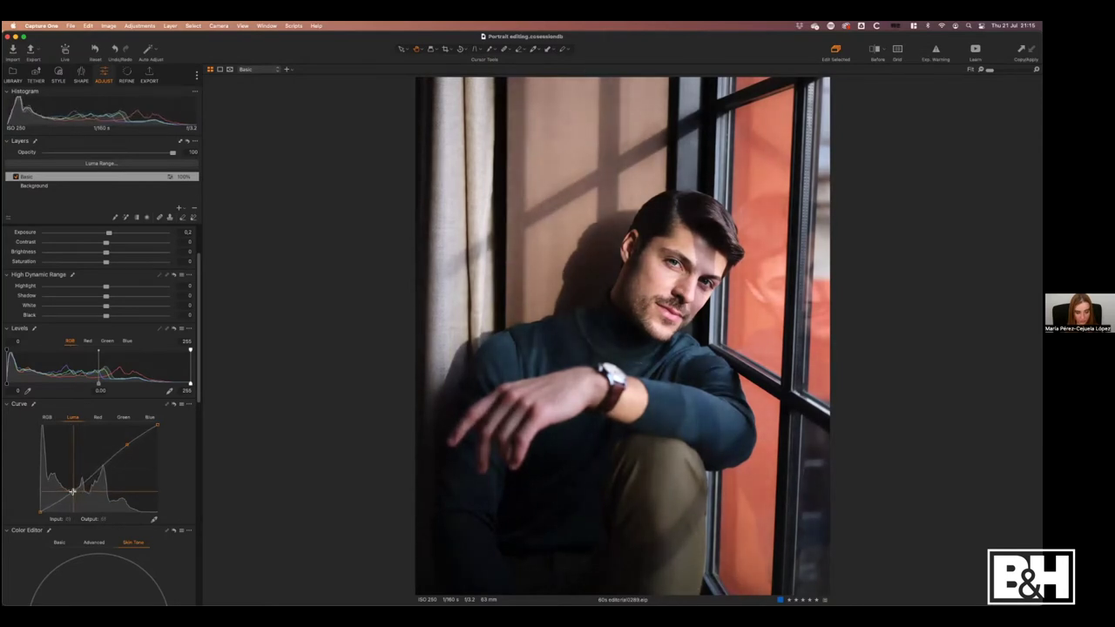
Fine-tune the Luma curve's shadow point while checking the shadows on the man's face at 100%.
left_click_drag(73, 492, 84, 488)
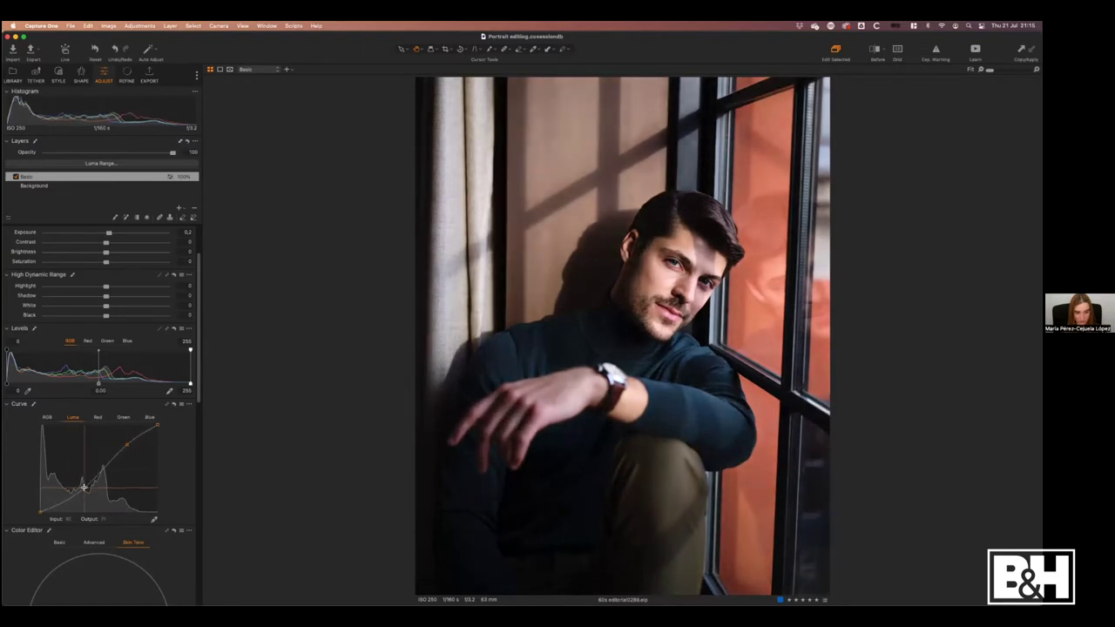
double_click(663, 283)
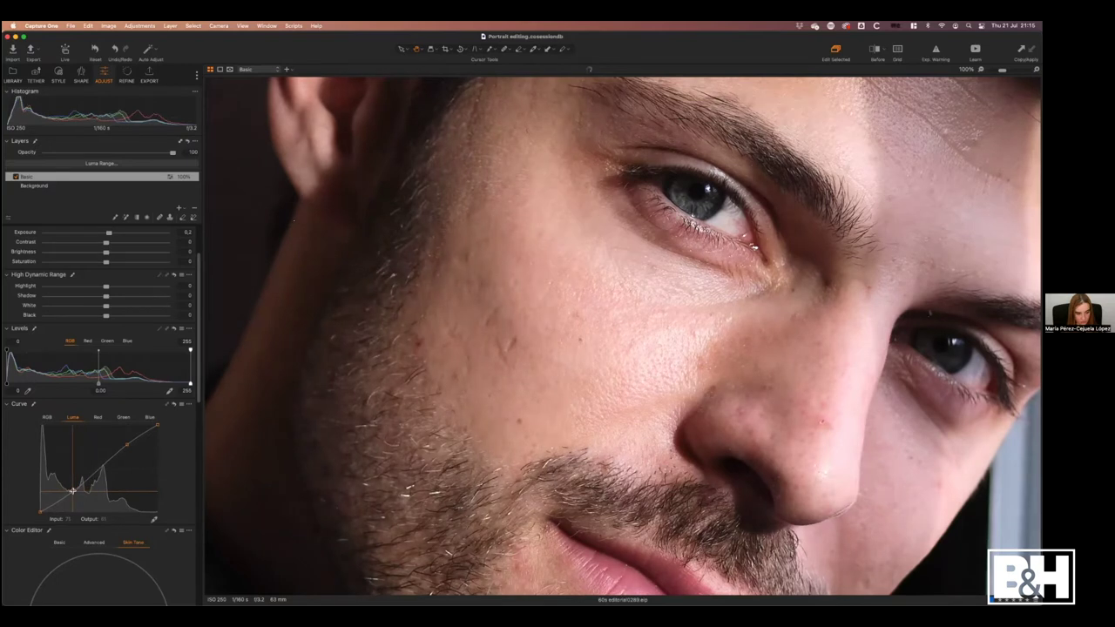
left_click_drag(73, 490, 74, 490)
double_click(515, 388)
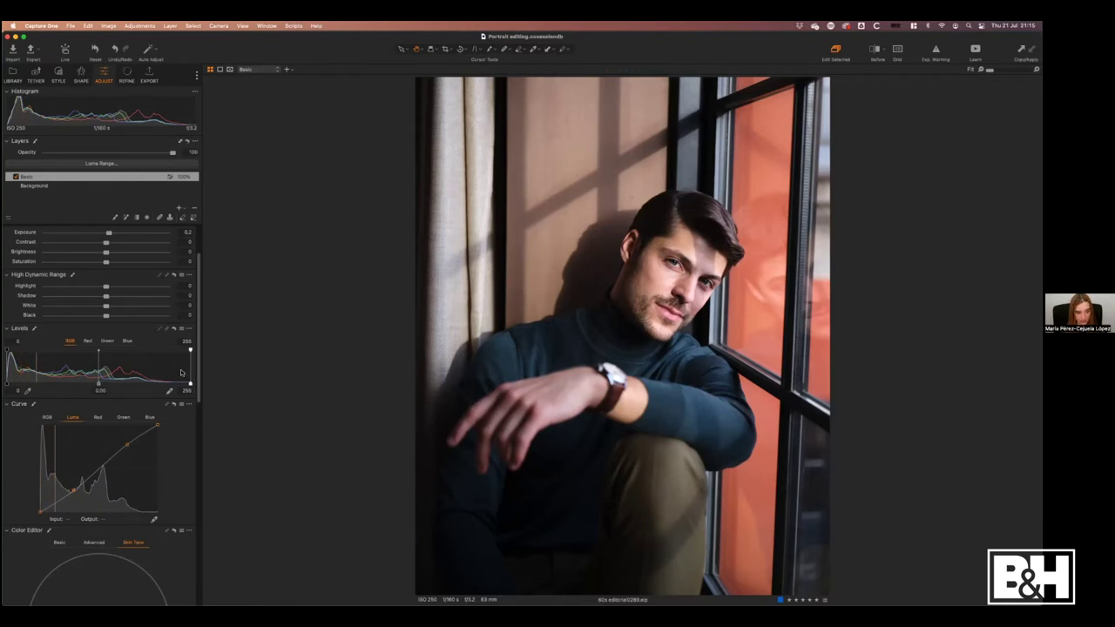
Raise the High Dynamic Range shadows to about 8 and slightly lower the Luma curve's shadow point.
scroll(131, 397, "up", 3)
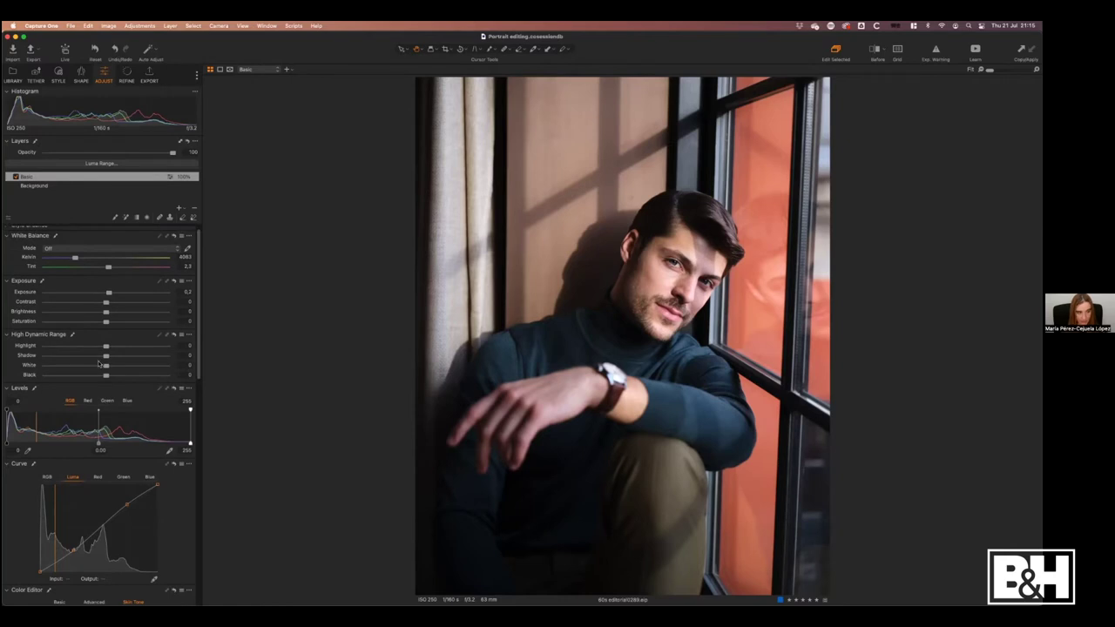
left_click_drag(105, 357, 111, 356)
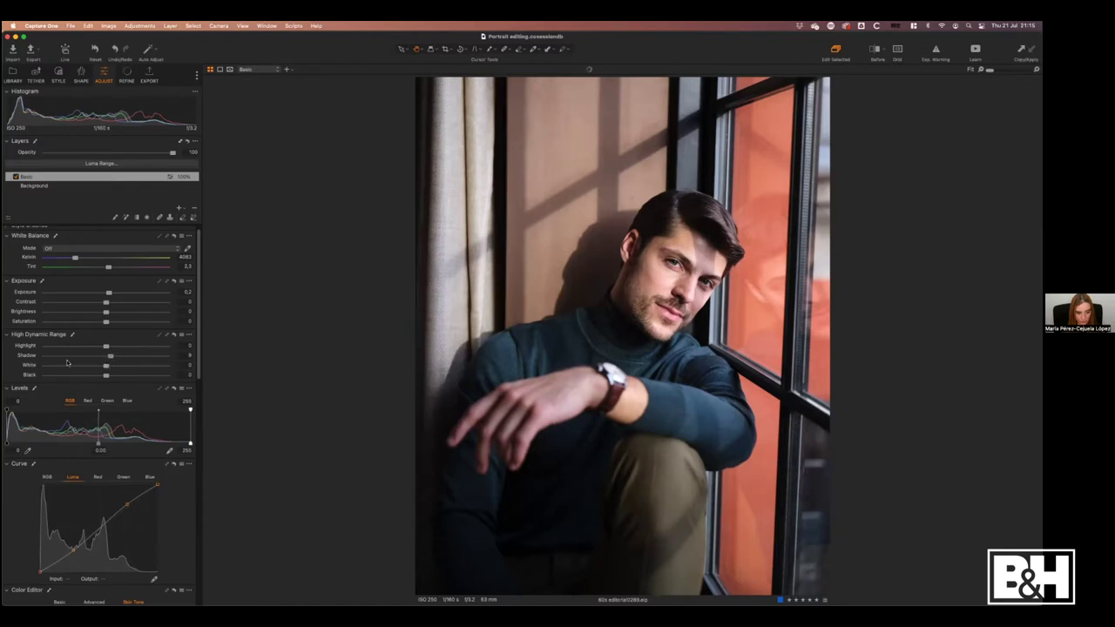
left_click_drag(110, 357, 111, 356)
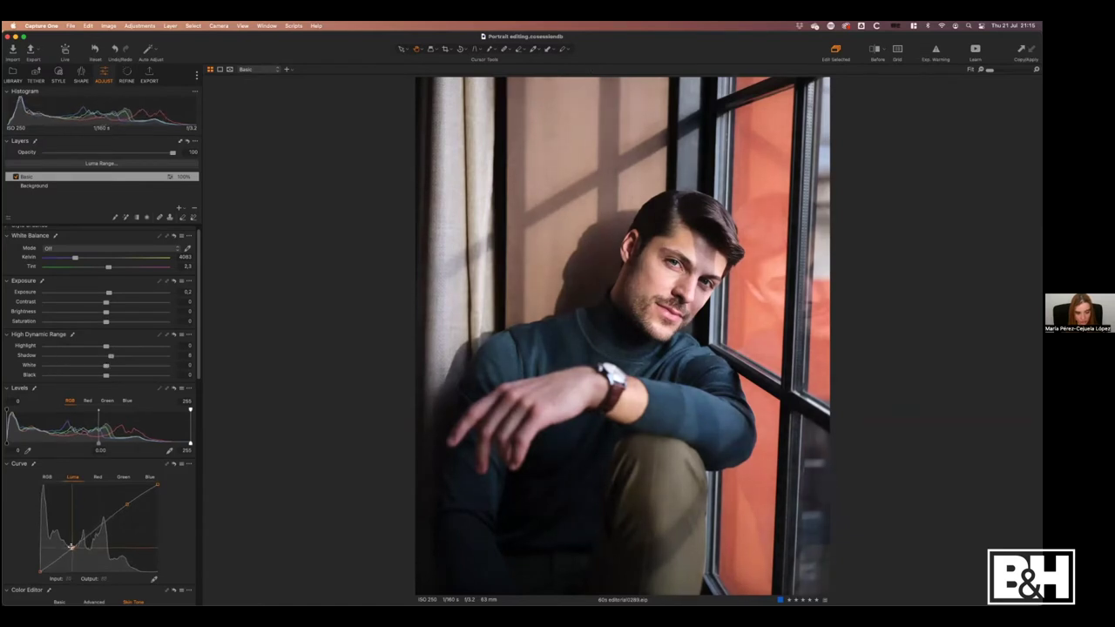
left_click_drag(69, 548, 72, 551)
left_click_drag(111, 356, 113, 356)
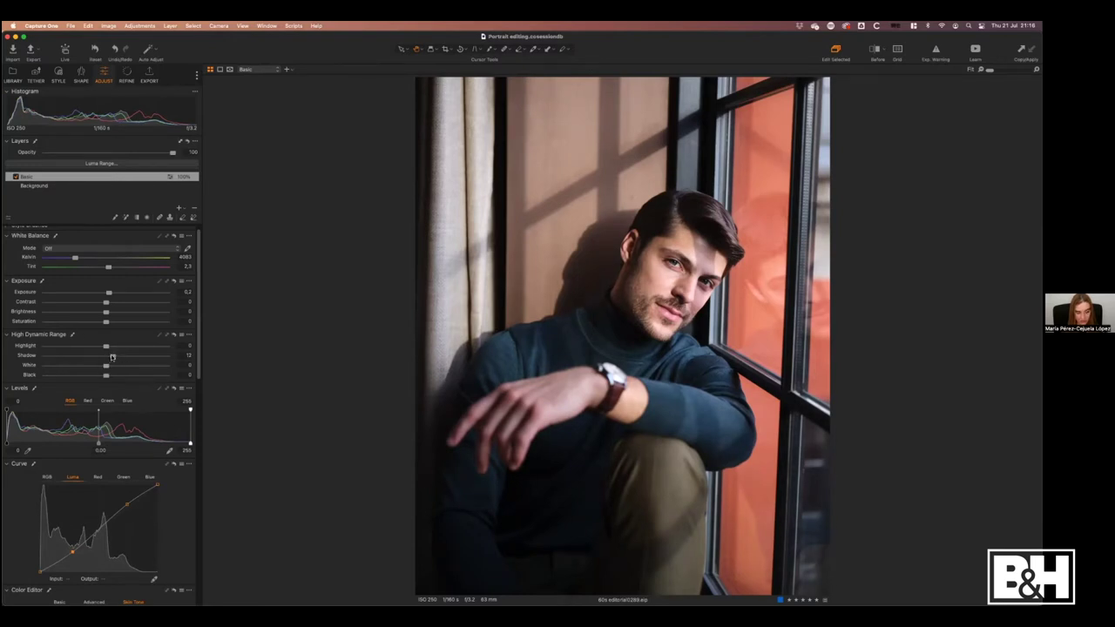
left_click_drag(112, 357, 110, 357)
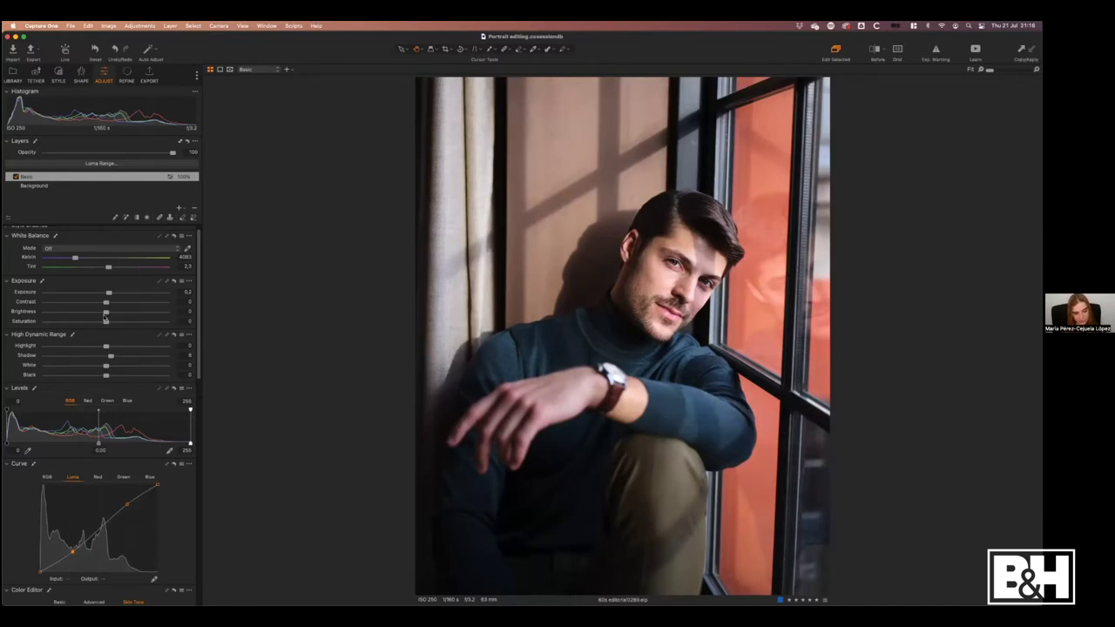
Set the Basic layer's saturation to 12 and its Natural clarity to about 8.
left_click_drag(106, 323, 111, 327)
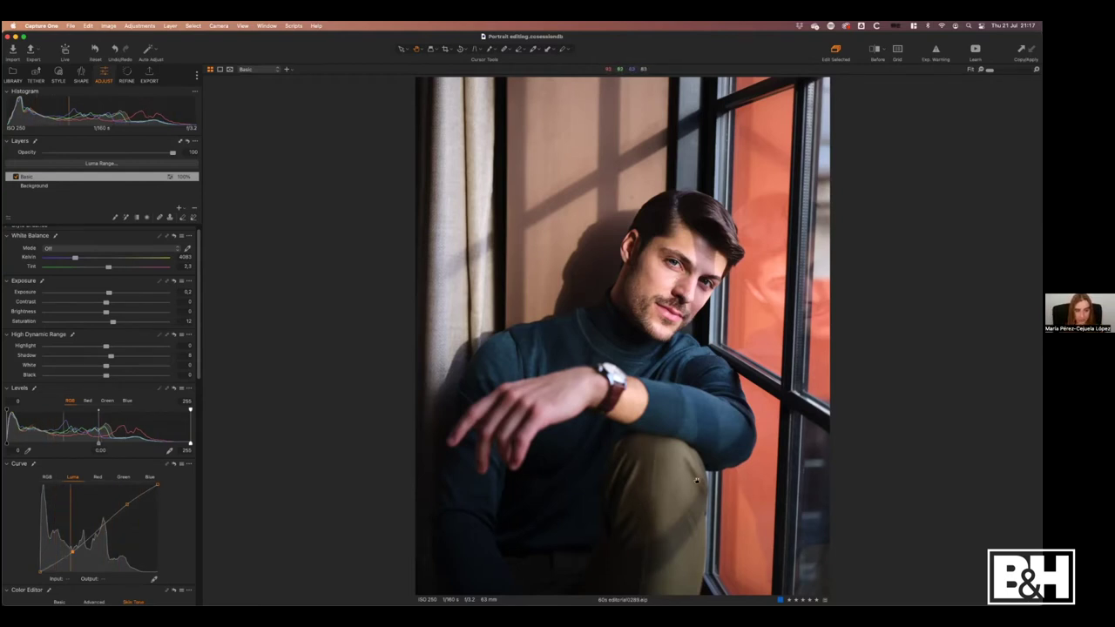
mouse_move(200, 373)
left_mouse_down()
mouse_move(201, 359)
mouse_move(225, 599)
left_mouse_up()
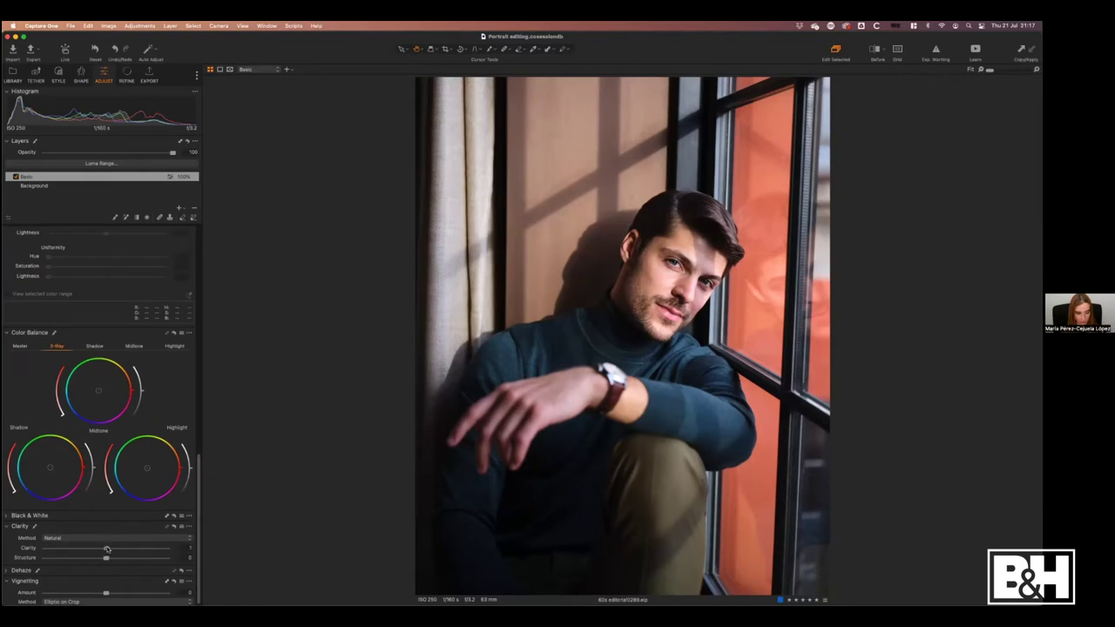
left_click_drag(109, 548, 110, 549)
Examine the skin texture and blemishes on the man's cheek and around his eyes at 100%.
double_click(659, 282)
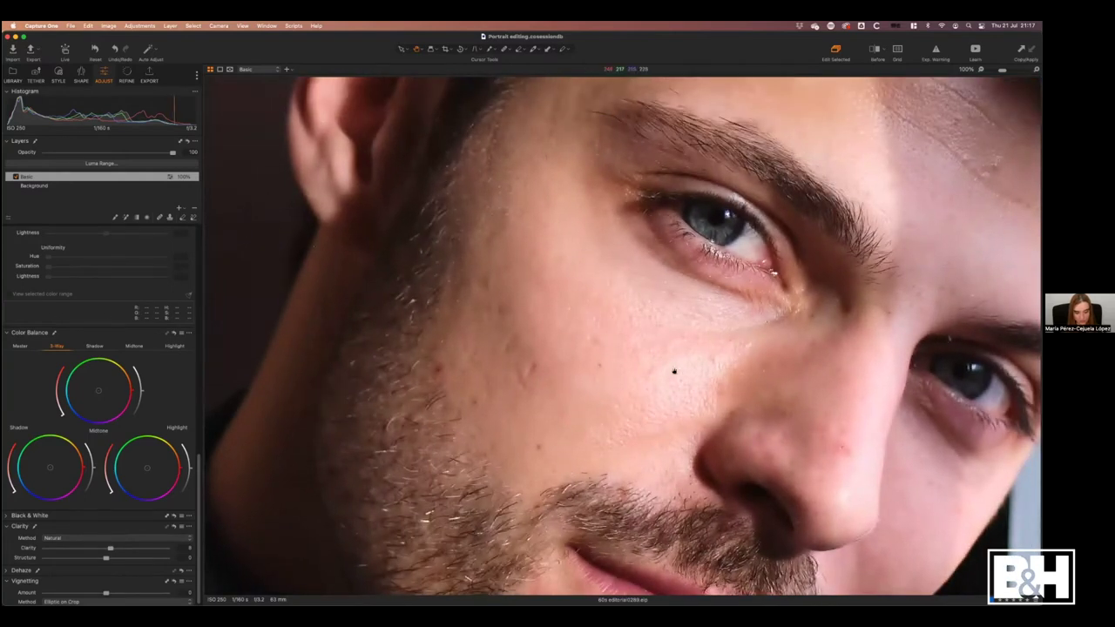
left_click_drag(608, 428, 537, 437)
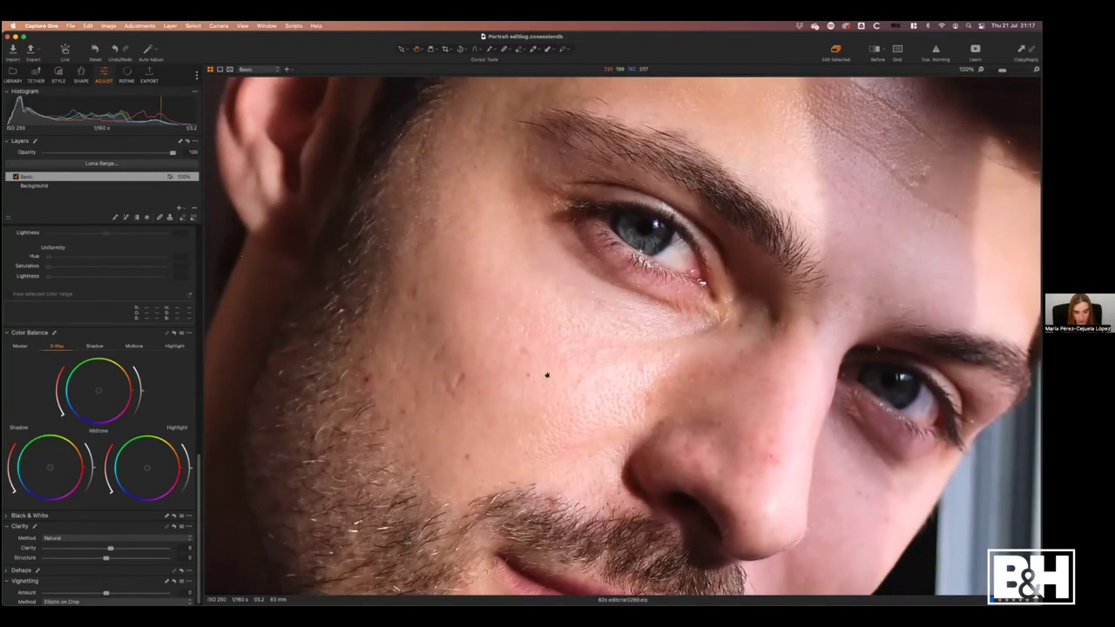
scroll(502, 424, "up", 2)
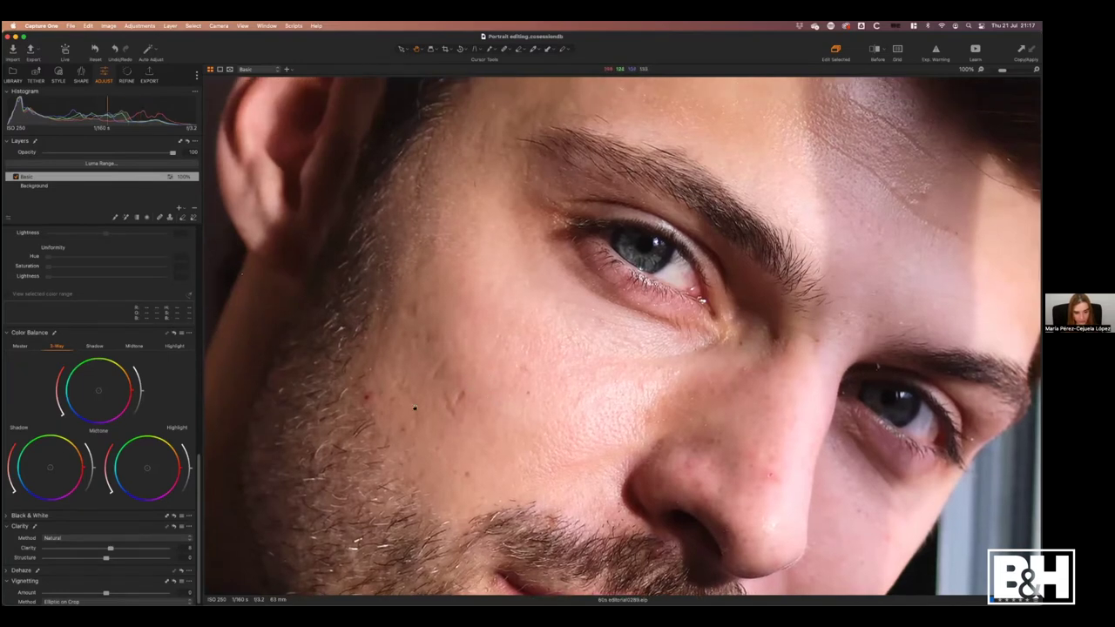
scroll(432, 403, "left", 2)
scroll(431, 403, "down", 1)
left_click_drag(433, 403, 417, 414)
double_click(458, 410)
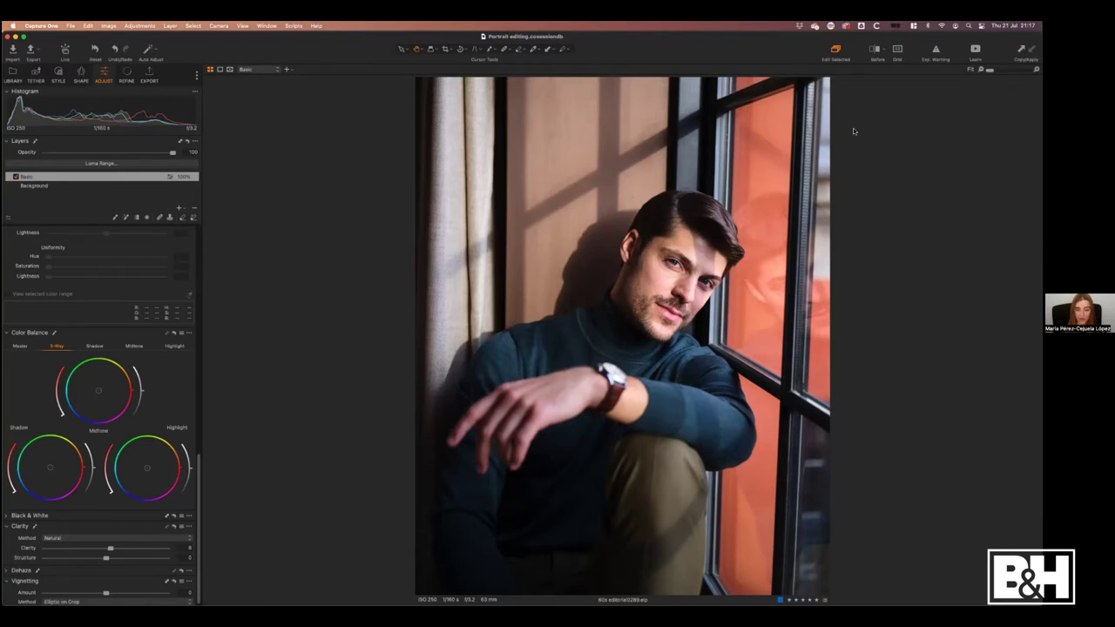
Compare the edited portrait with its before version.
left_click(874, 50)
left_click(878, 50)
left_click(874, 50)
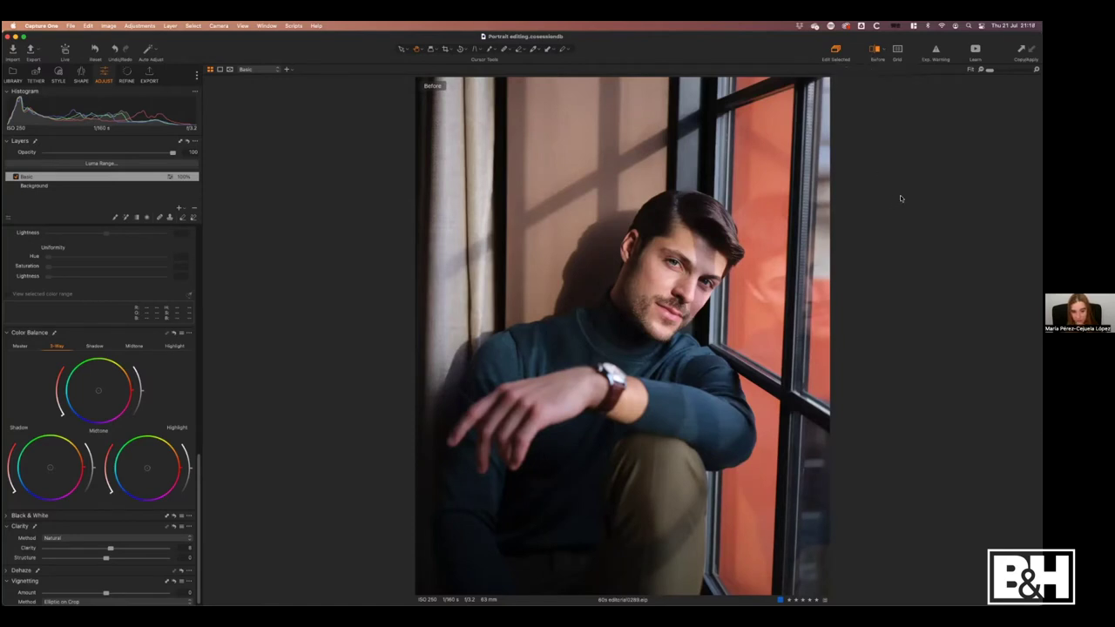
Toggle repeatedly between the original and the edited portrait to judge the effect of the Basic layer's corrections.
key("shift+y")
left_click_drag(622, 336, 678, 344)
key("shift+y")
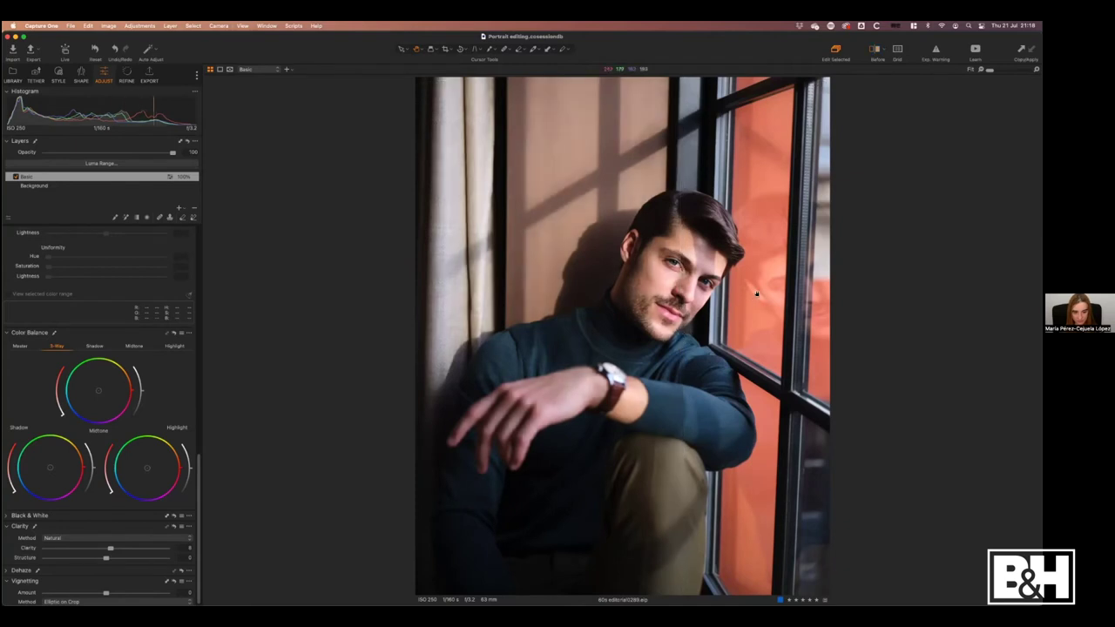
key("shift+y")
key("shift+y")
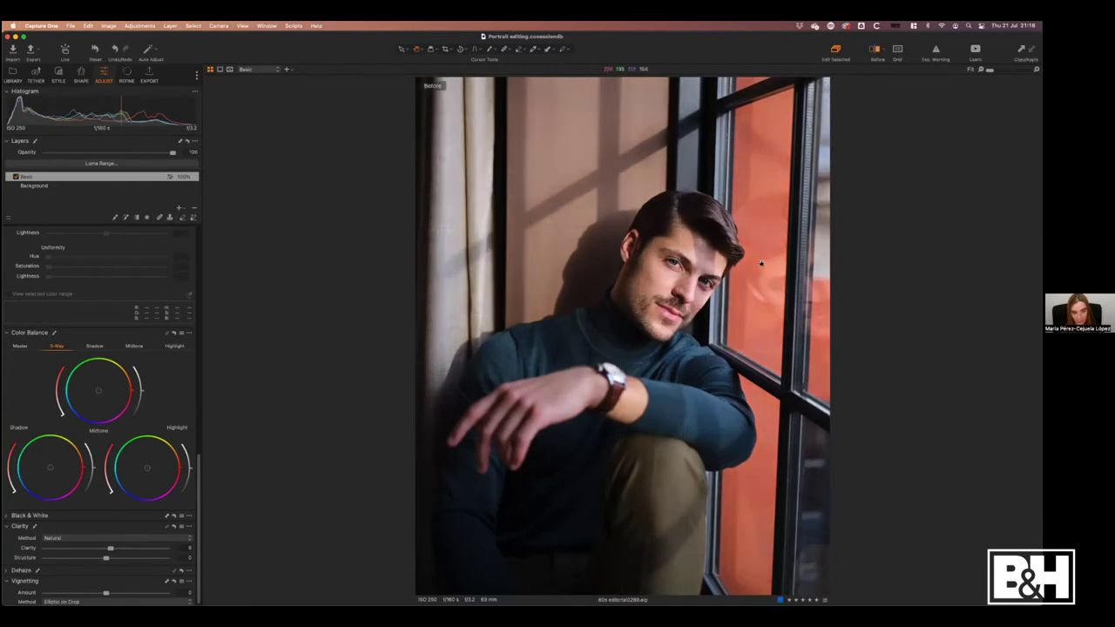
key("y")
key("y")
key("y")
key("y")
key("y")
key("y")
key("y")
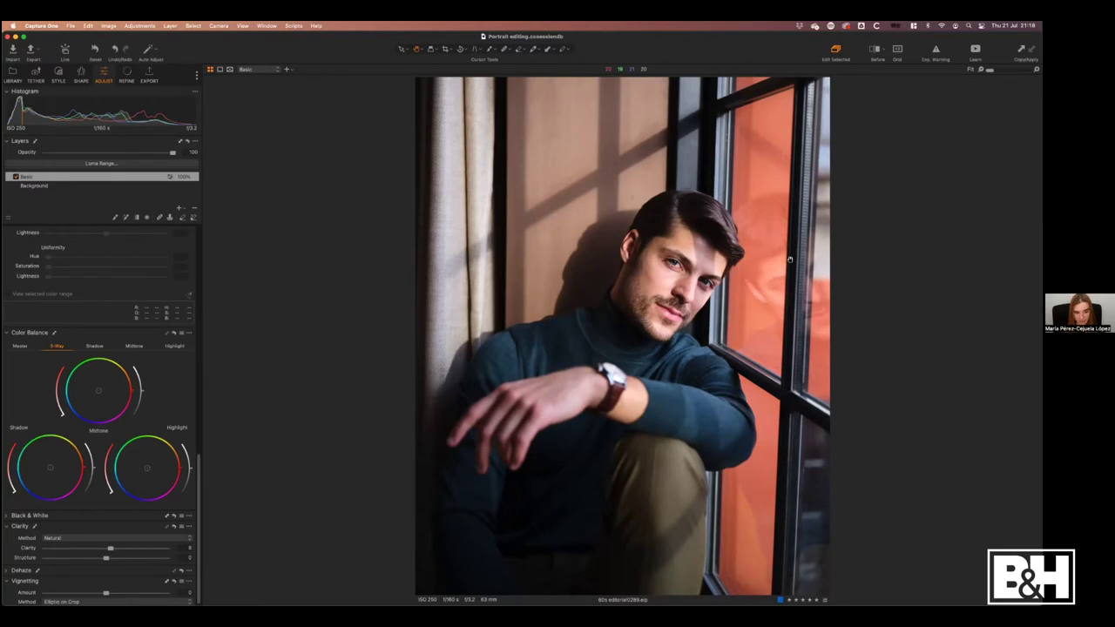
Create a new filled adjustment layer above the Basic layer and name it Color.
left_click_drag(199, 482, 199, 237)
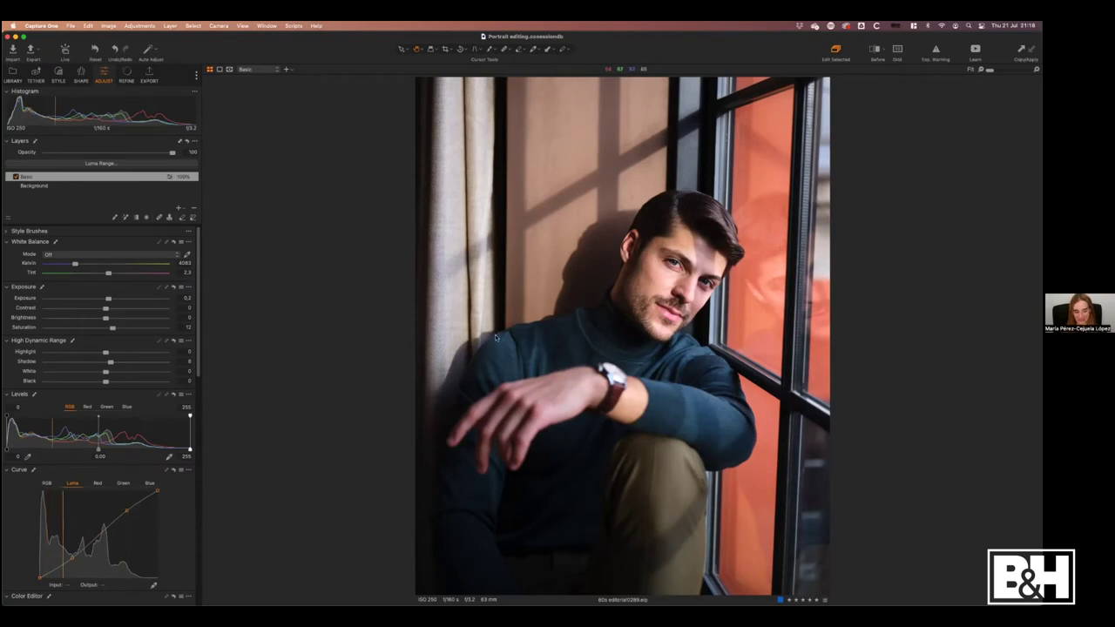
left_click(178, 208)
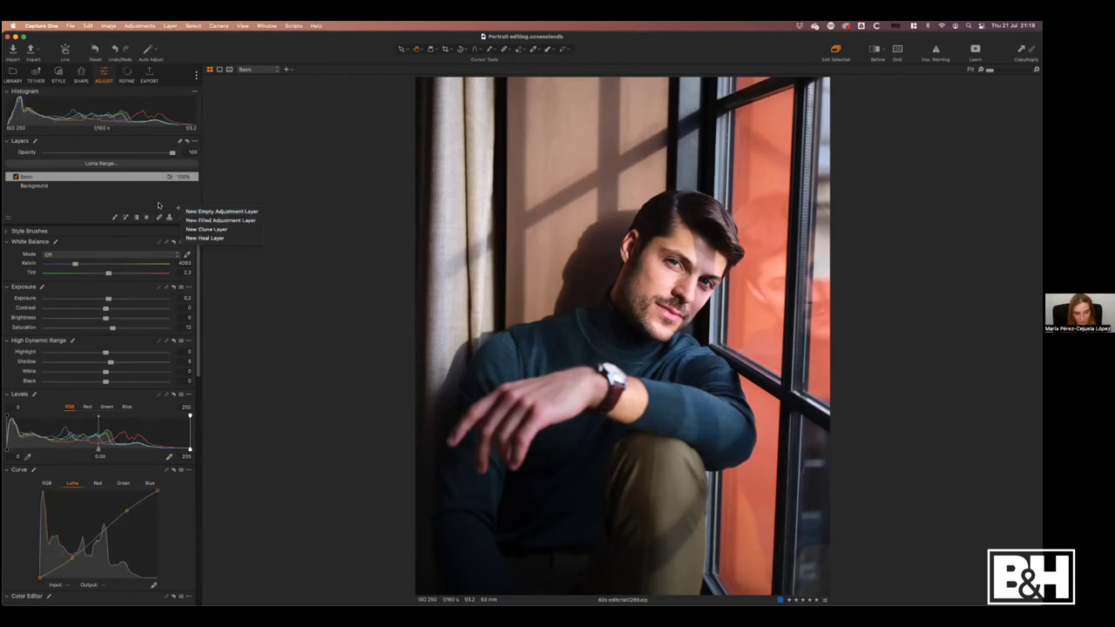
left_click(159, 206)
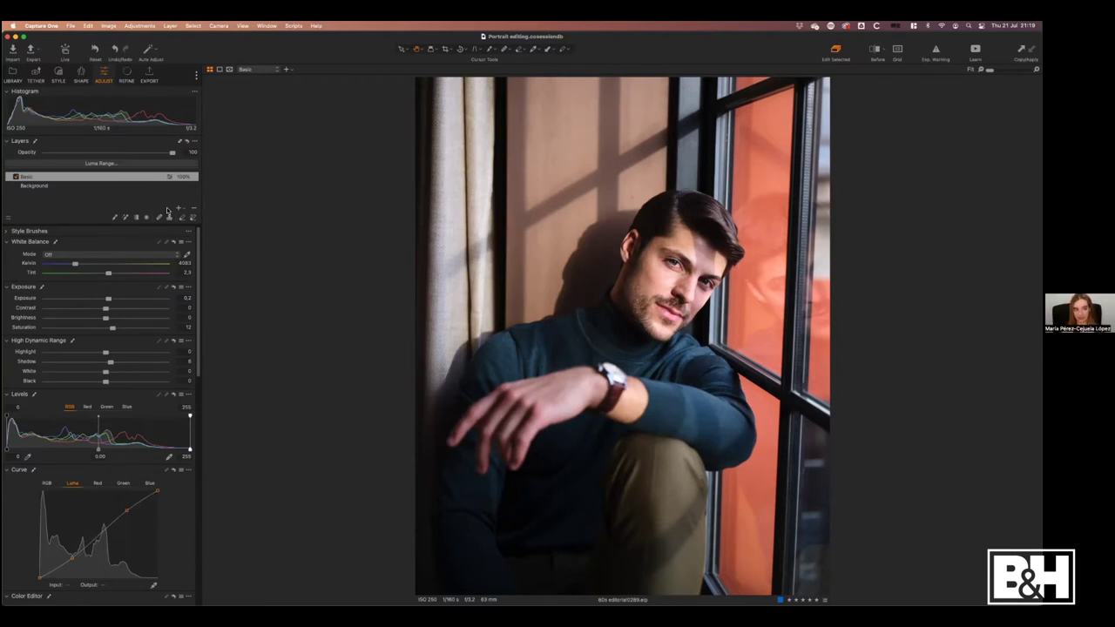
left_click(180, 210)
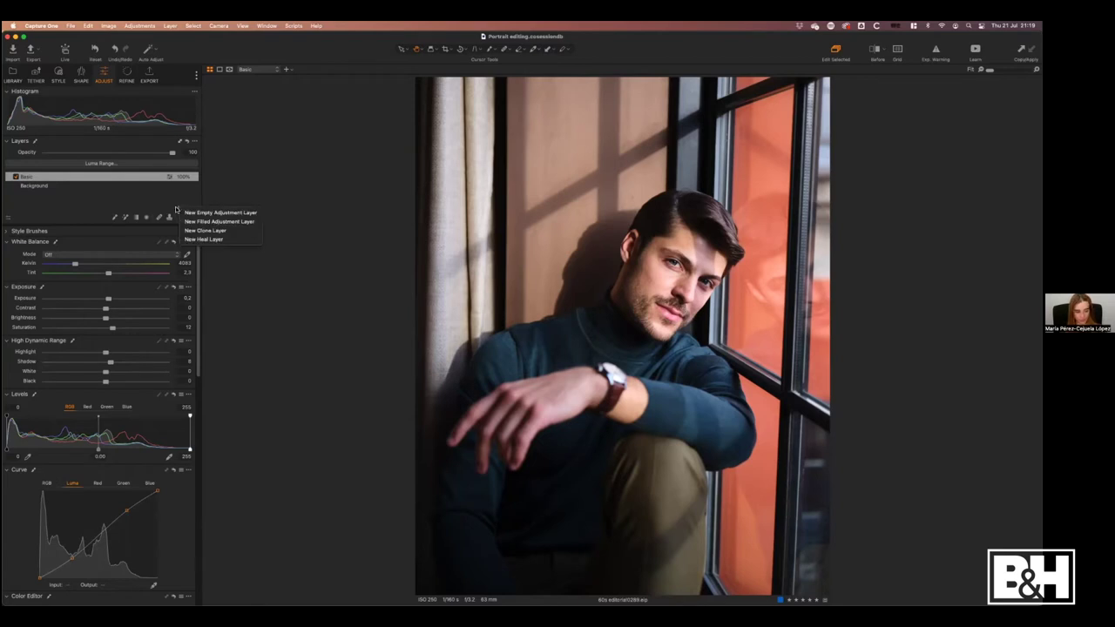
left_click(217, 223)
double_click(50, 177)
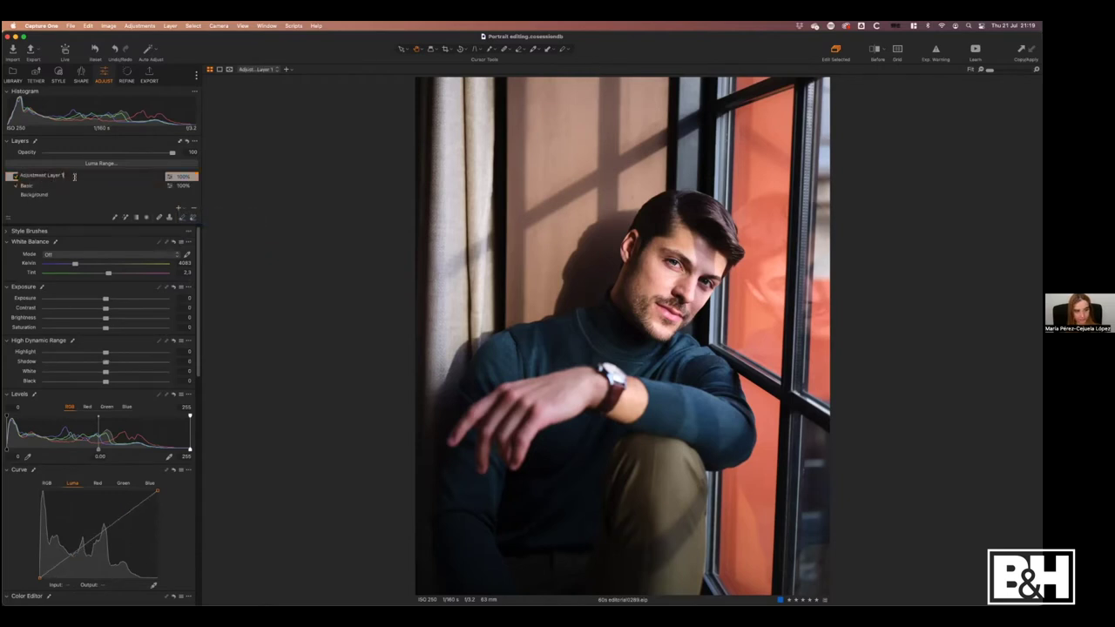
type("Oil")
key("Return")
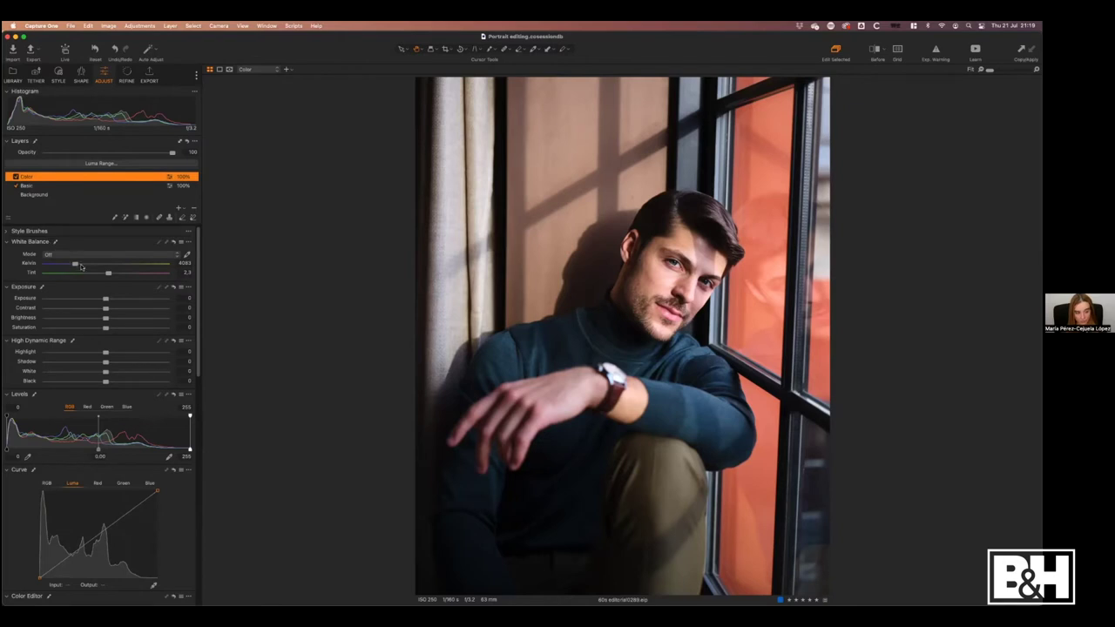
left_click(78, 266)
left_click_drag(79, 268, 81, 267)
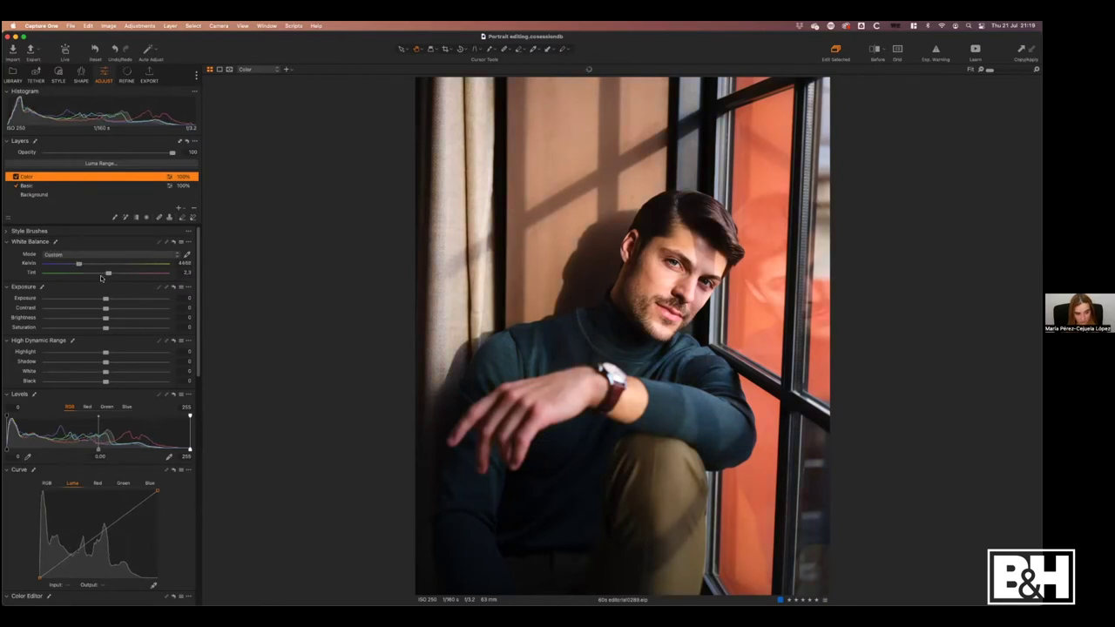
key("super+z")
Set the Color layer's white balance to 4133 Kelvin with a tint of 1.3, and collapse the White Balance tool.
left_click(185, 262)
key("Up")
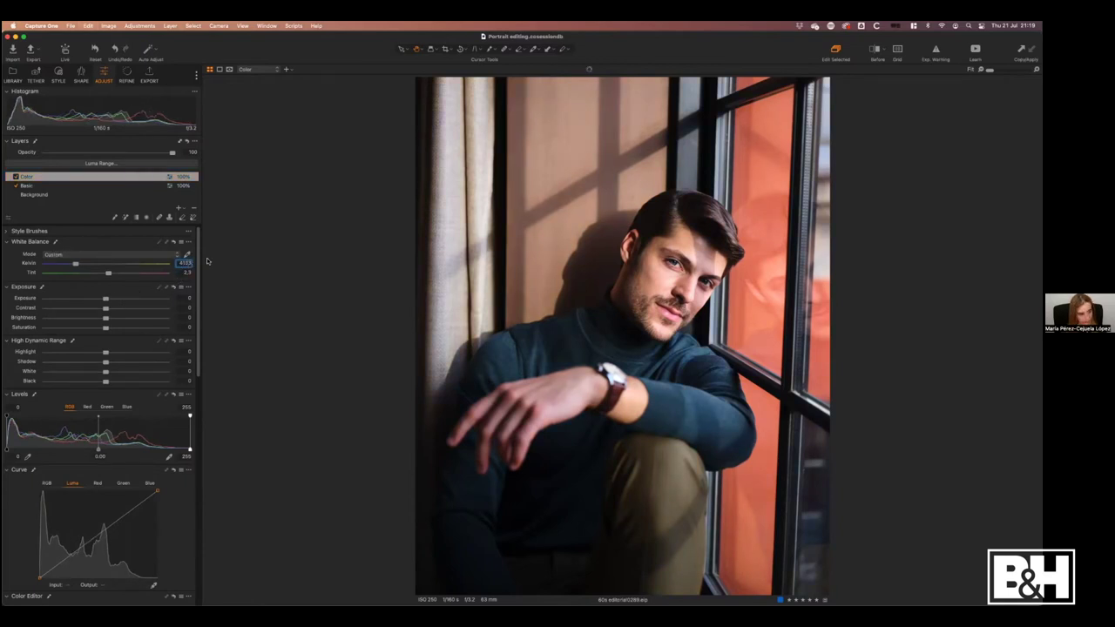
key("Return")
left_click(187, 272)
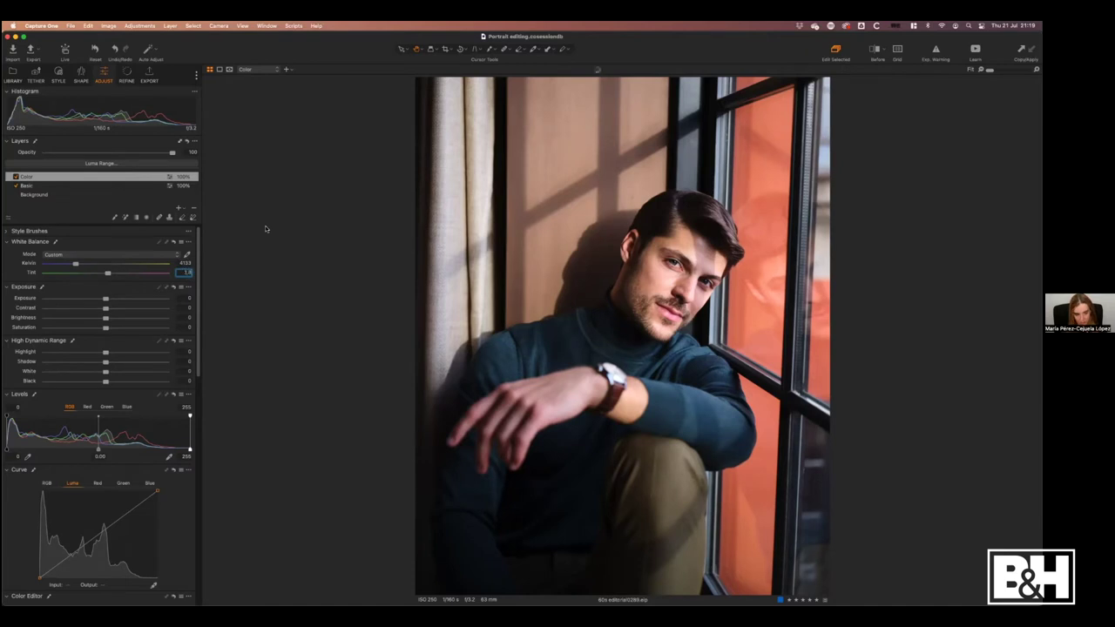
key("Return")
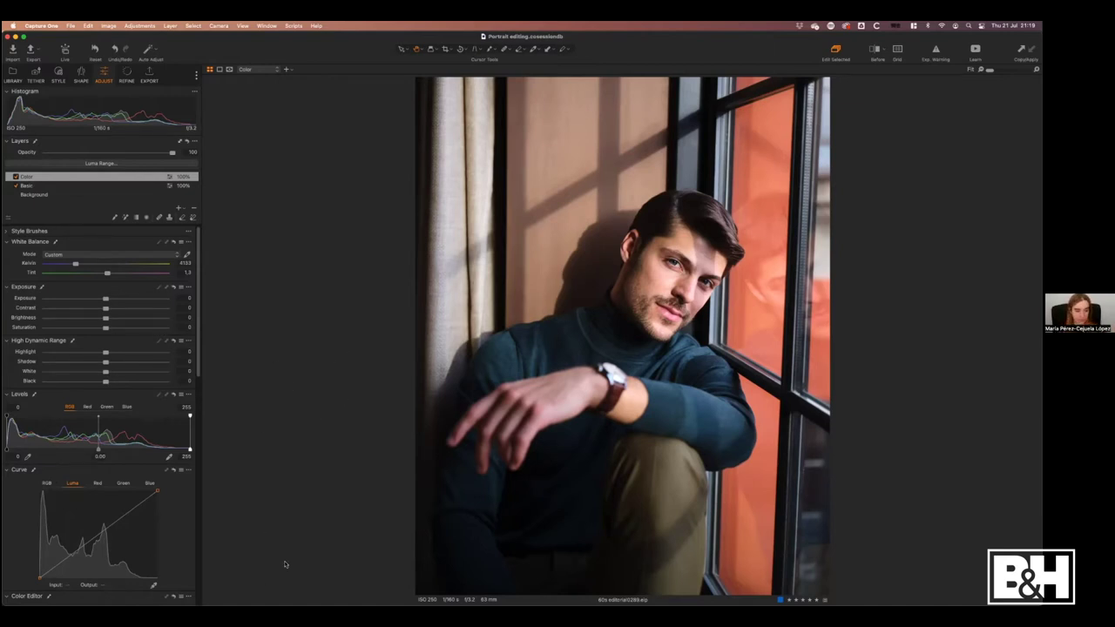
left_click(8, 243)
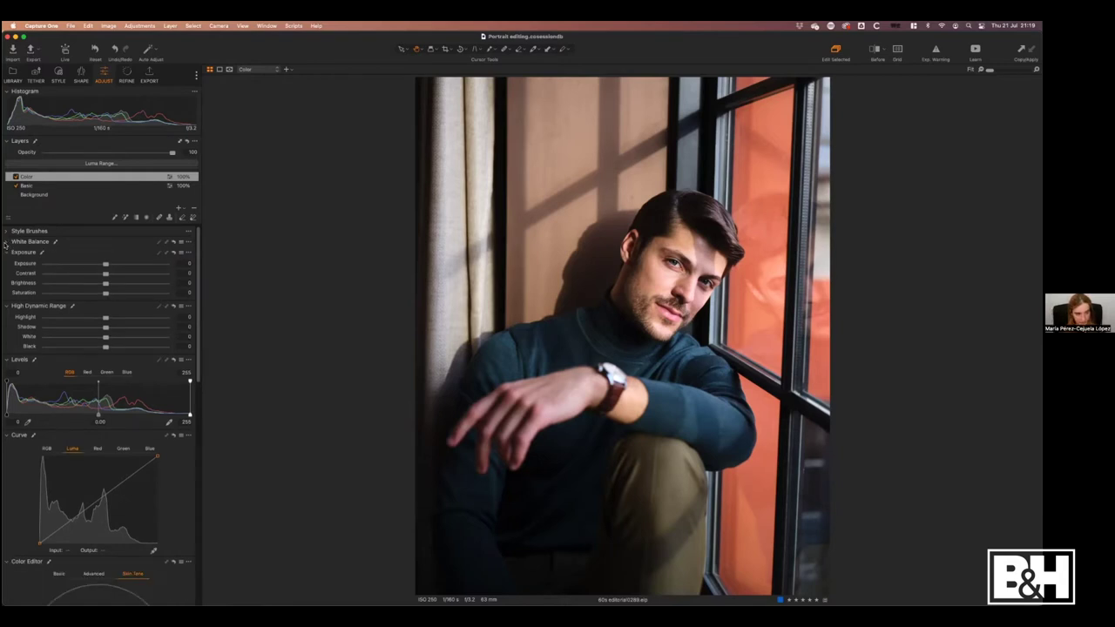
Tint the Color layer's shadows a subtle teal with the 3-Way Color Balance, after trying stronger blue and green casts.
left_click_drag(200, 349, 209, 566)
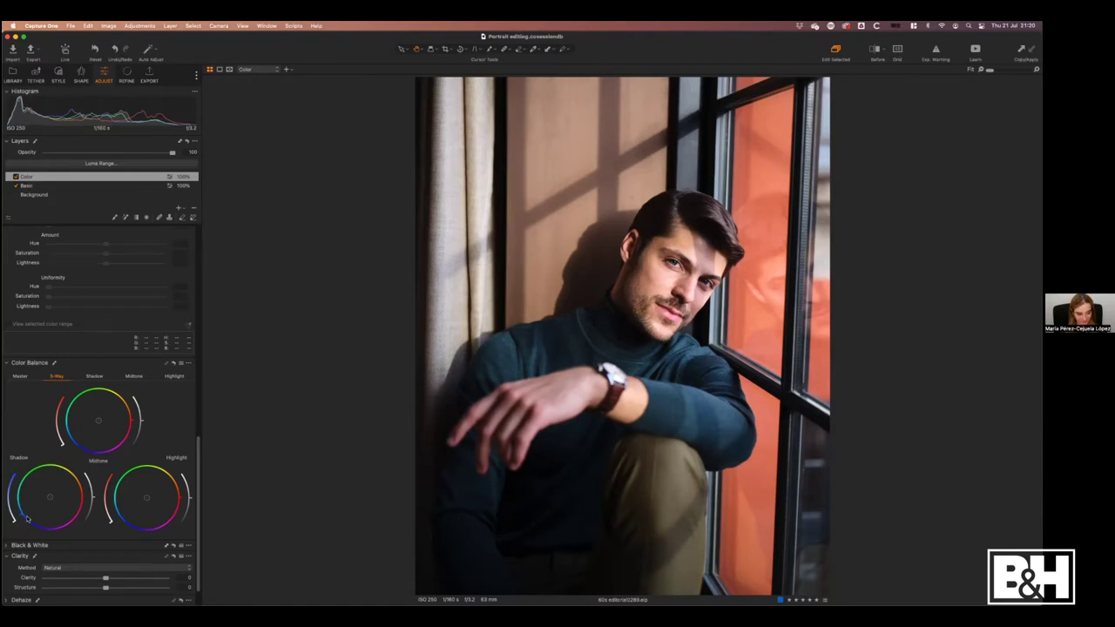
left_click_drag(51, 500, 20, 528)
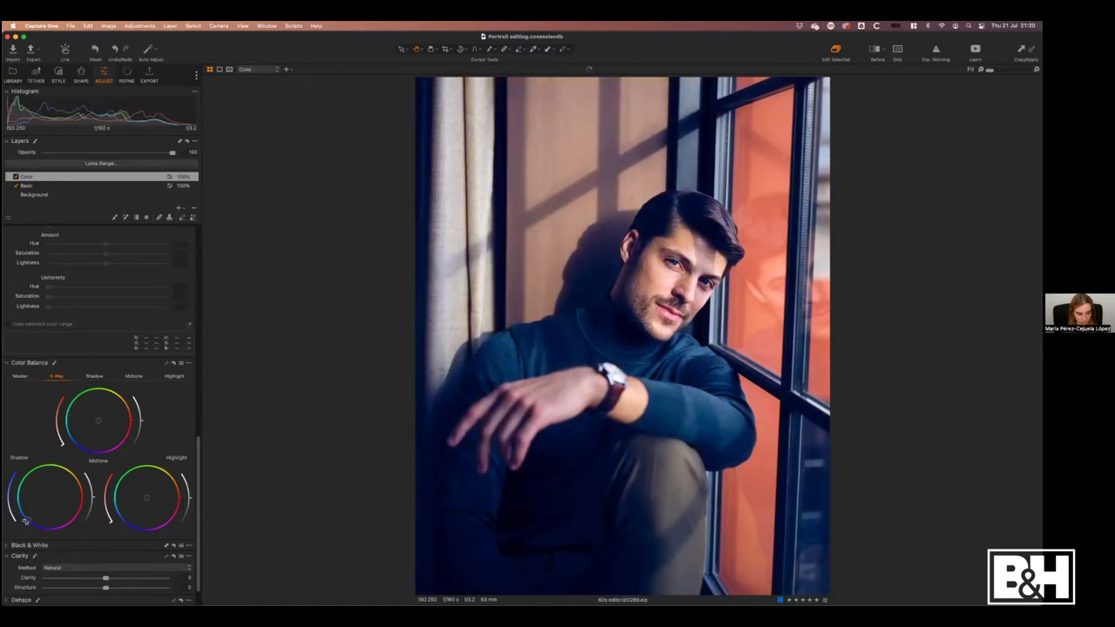
left_click_drag(25, 521, 12, 468)
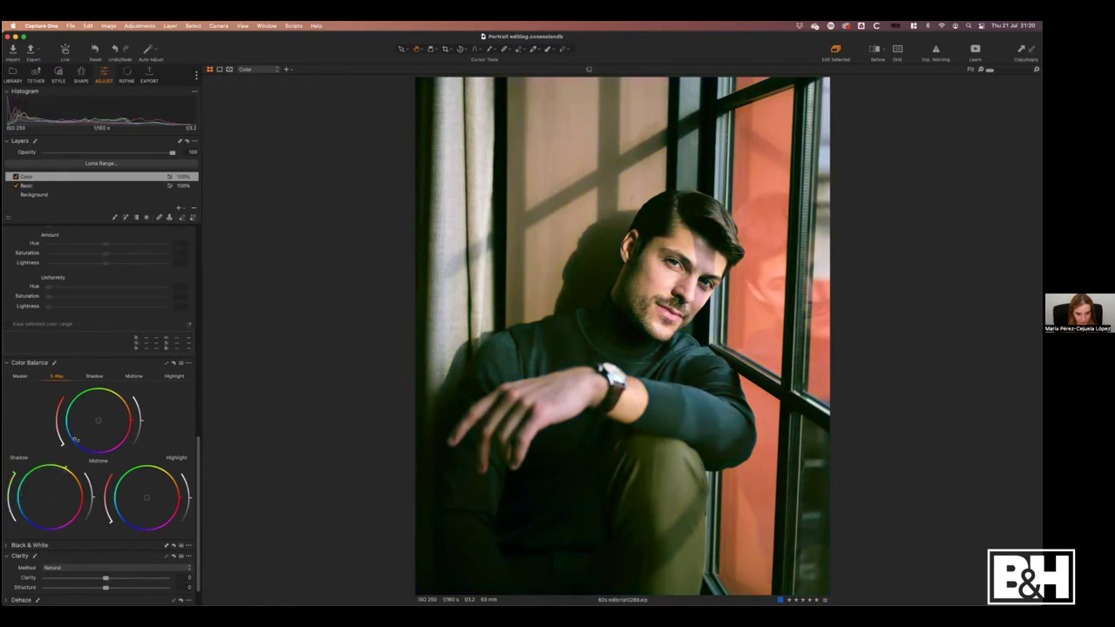
left_click_drag(99, 457, 9, 493)
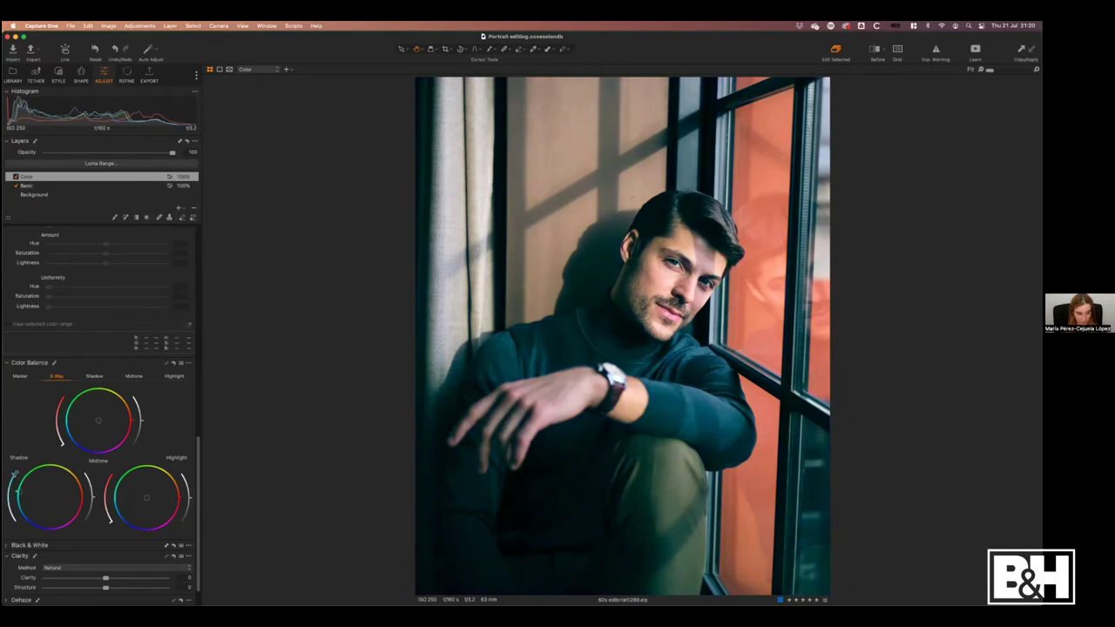
left_click_drag(14, 474, 10, 514)
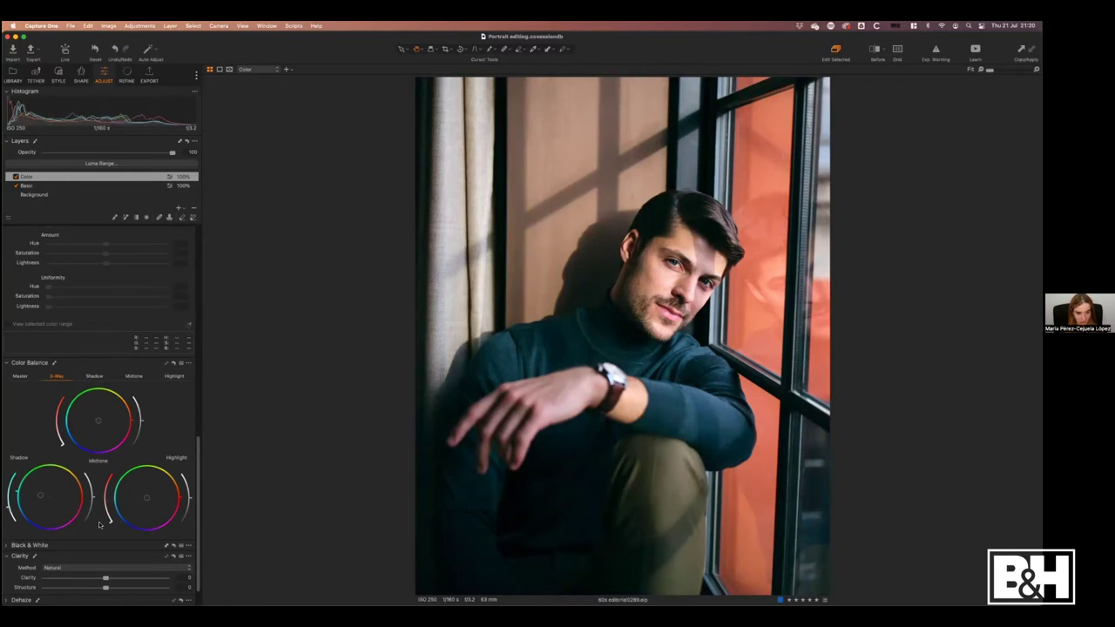
left_click_drag(9, 509, 10, 512)
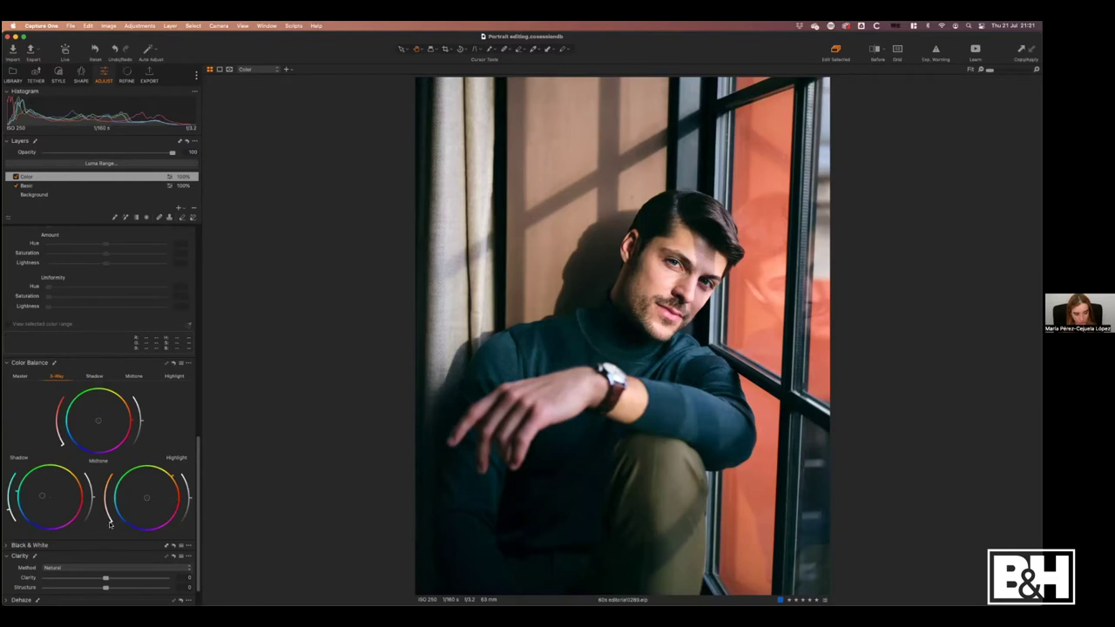
Warm the Color layer's highlights slightly towards orange, and compare the portrait with and without that layer.
left_click_drag(110, 523, 105, 515)
left_click(15, 176)
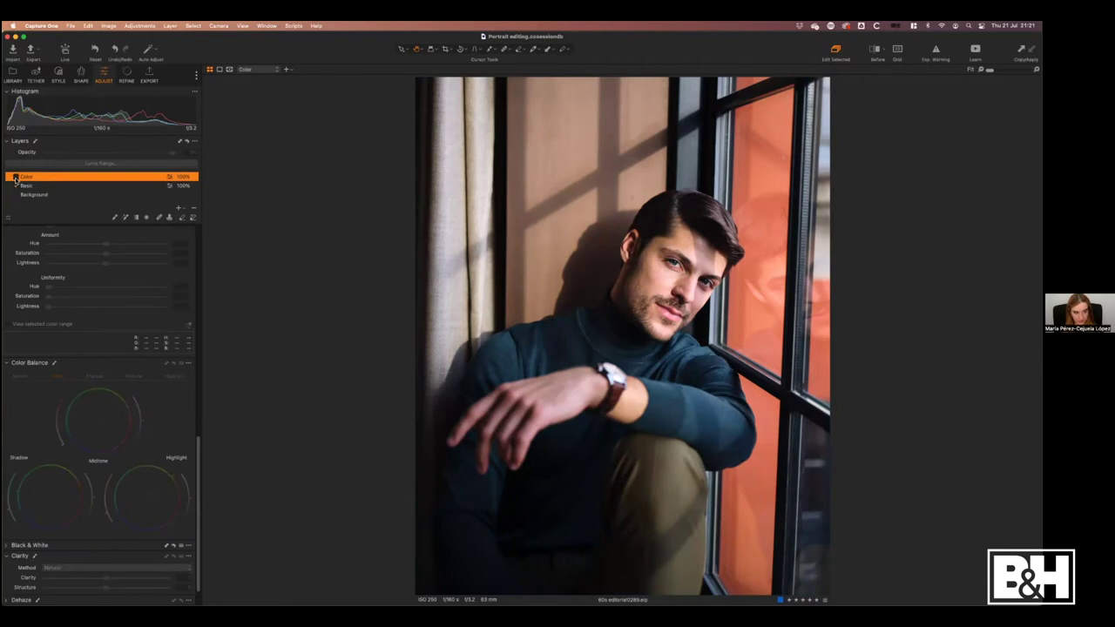
left_click(15, 177)
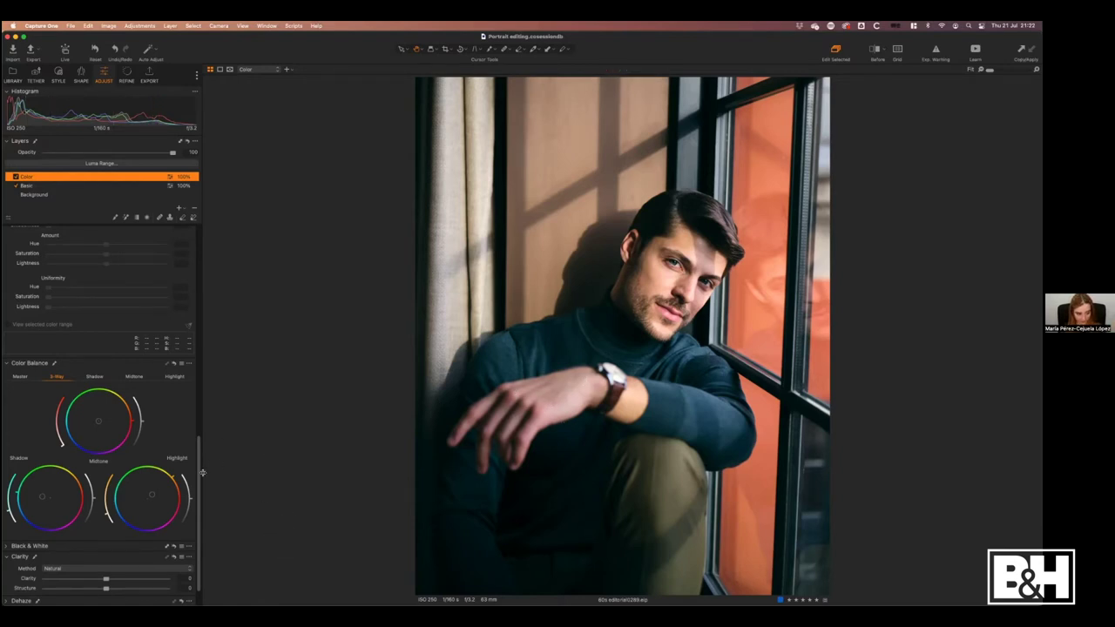
Sample the lit skin on the man's cheek as the Skin Tone colour in the Color Editor.
left_click_drag(198, 495, 190, 411)
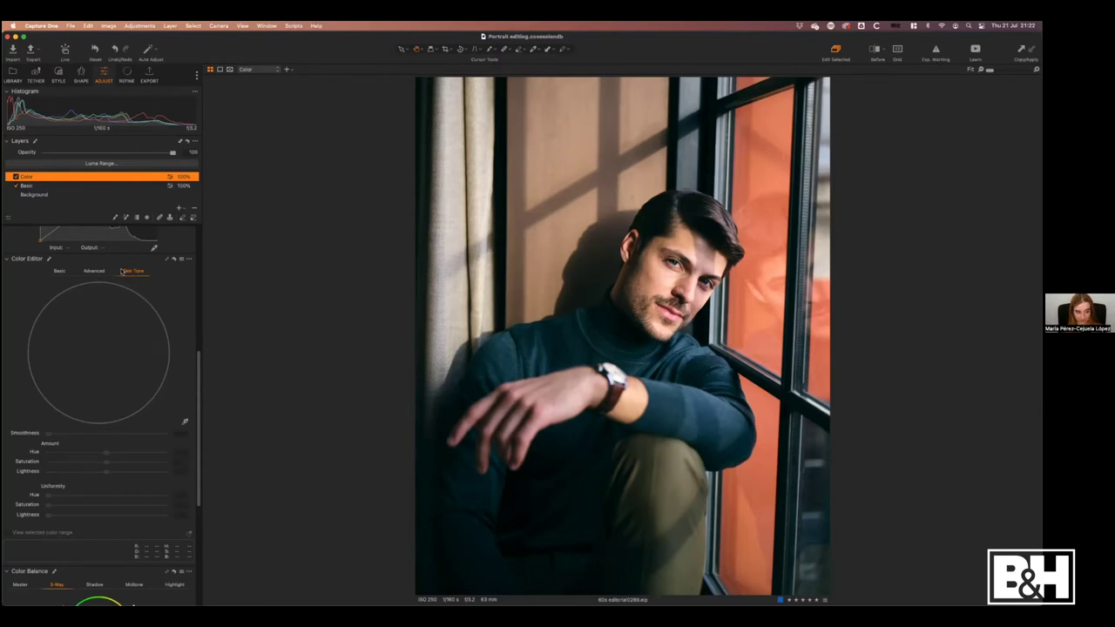
left_click(63, 271)
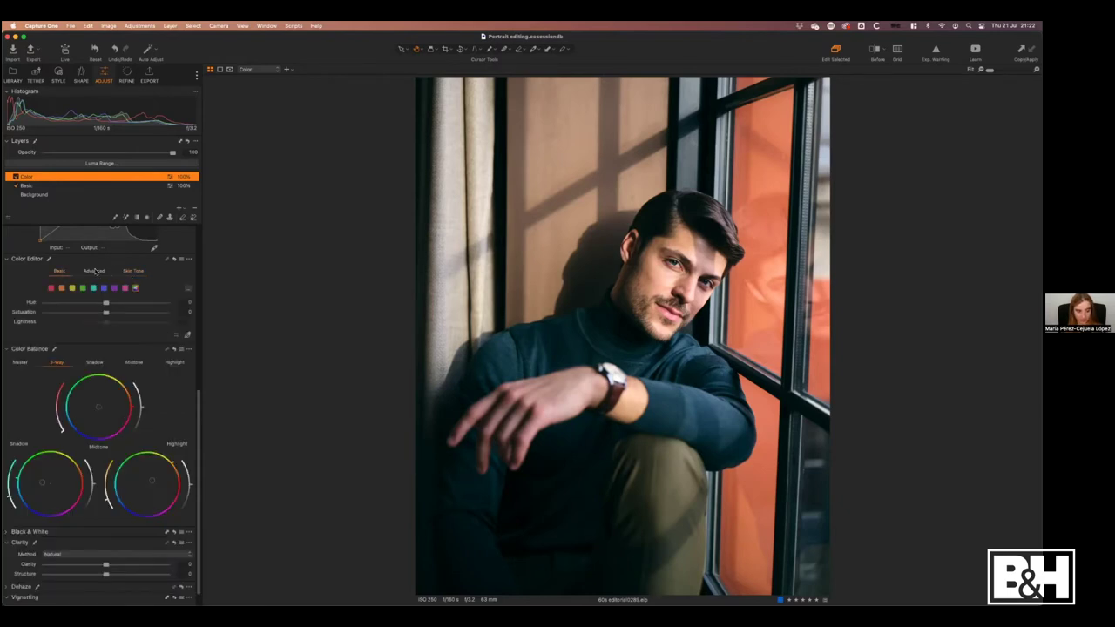
left_click(99, 271)
left_click(130, 272)
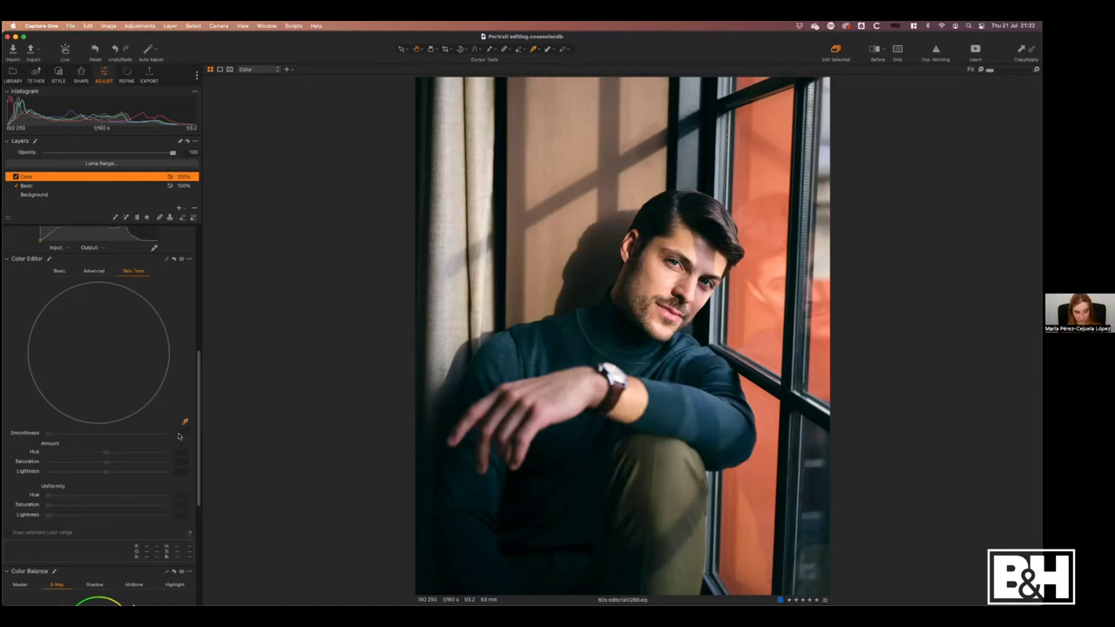
key("h")
left_click(671, 294)
left_click_drag(659, 314, 643, 420)
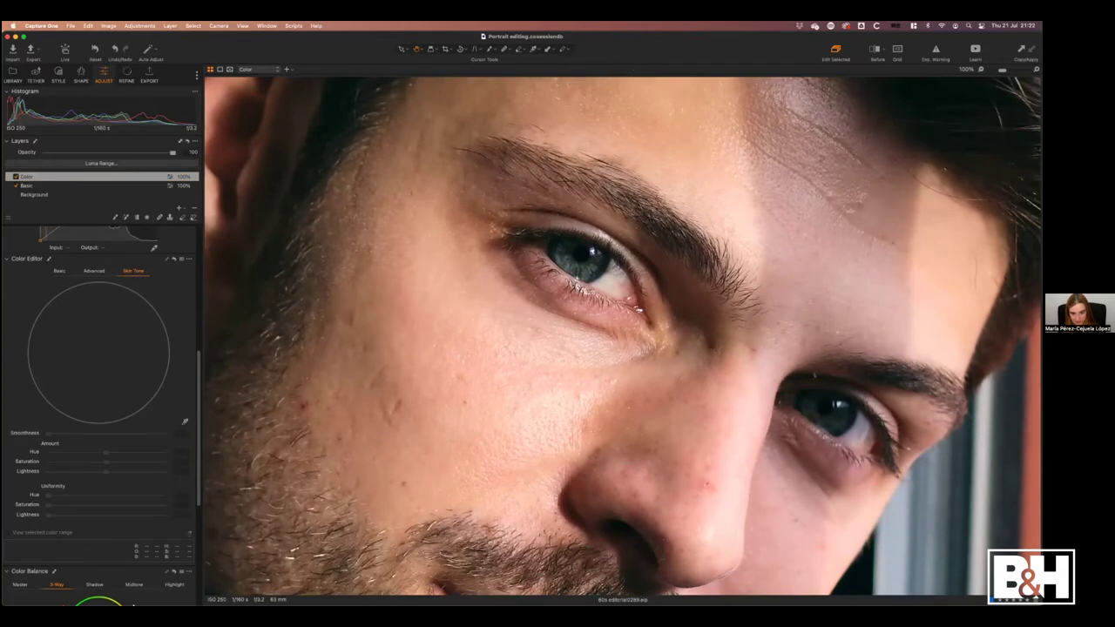
key("super+minus")
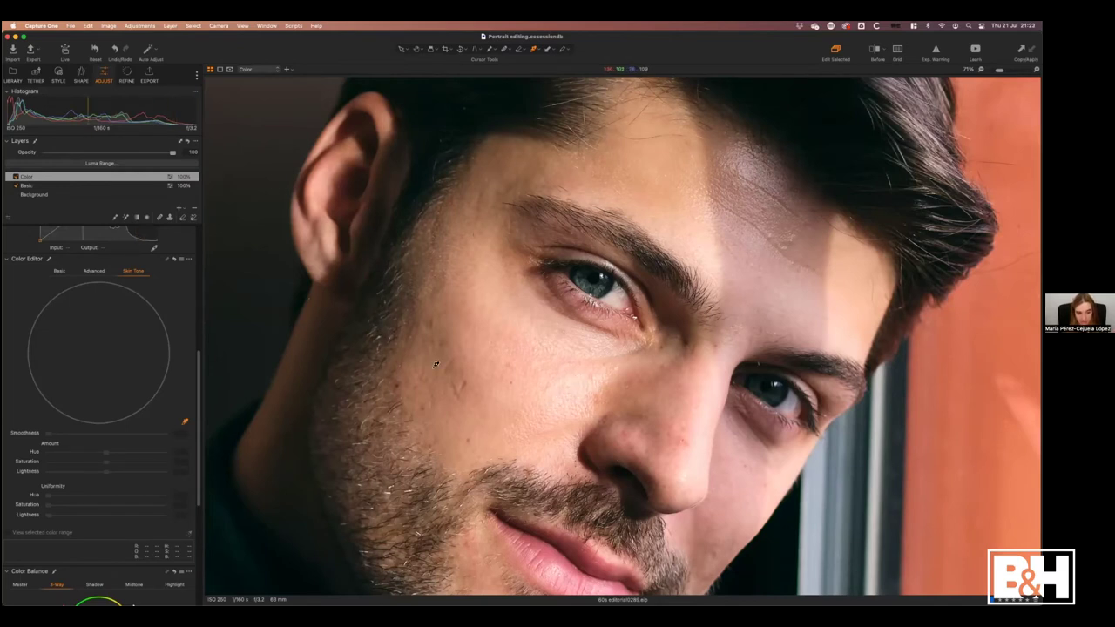
left_click(505, 338)
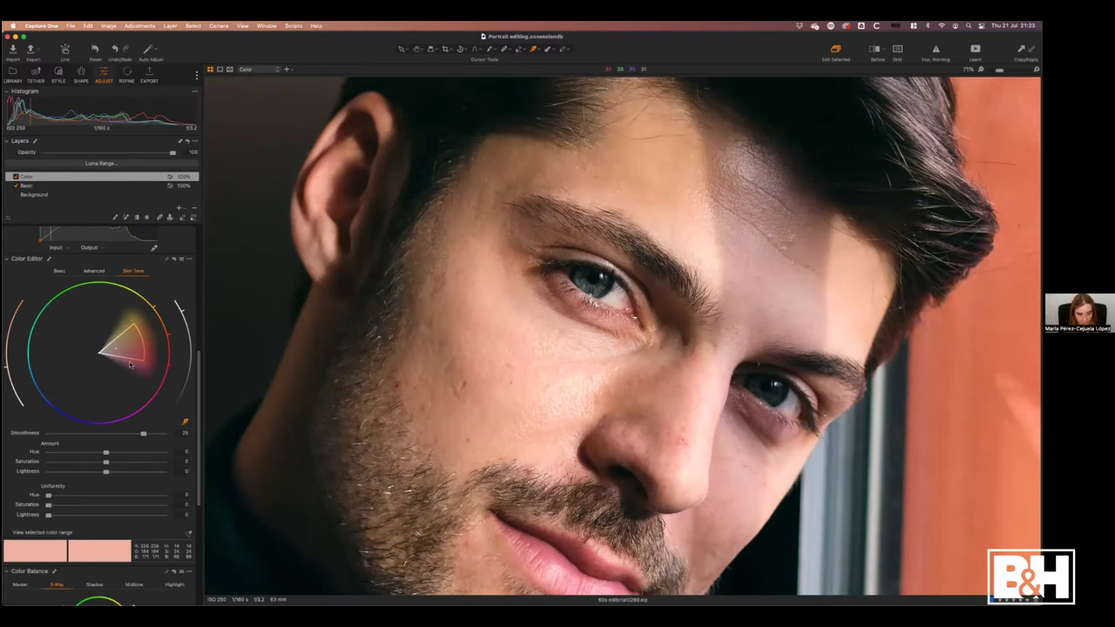
Preview the selected colour range, narrow it around the skin tone, and raise the hue amount to about 2.9.
left_click_drag(999, 69, 989, 70)
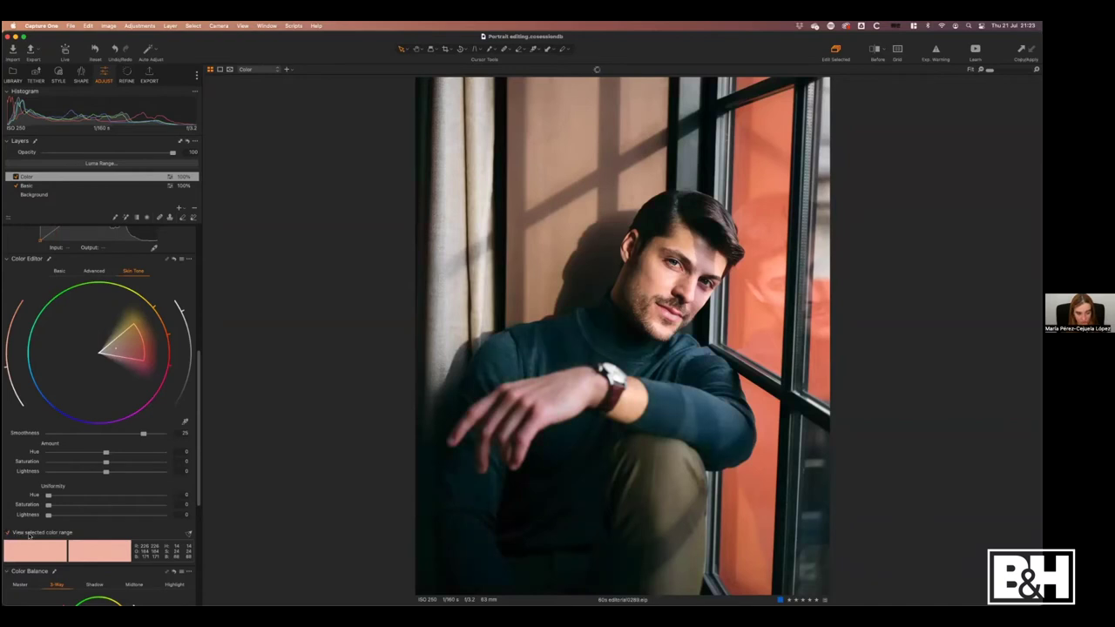
left_click(8, 531)
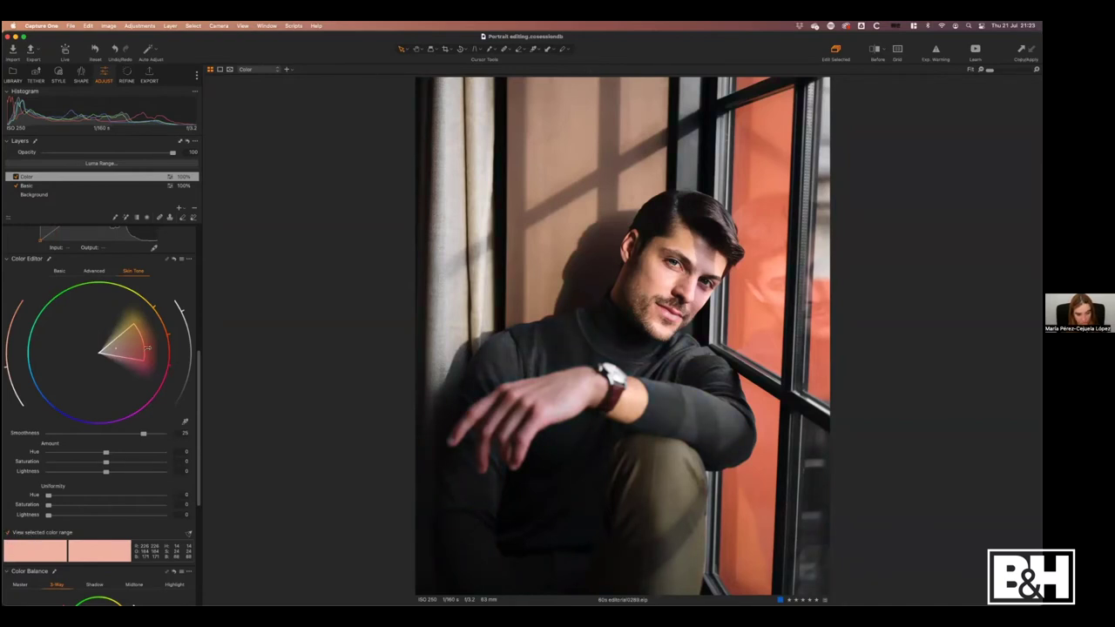
left_click_drag(140, 351, 119, 346)
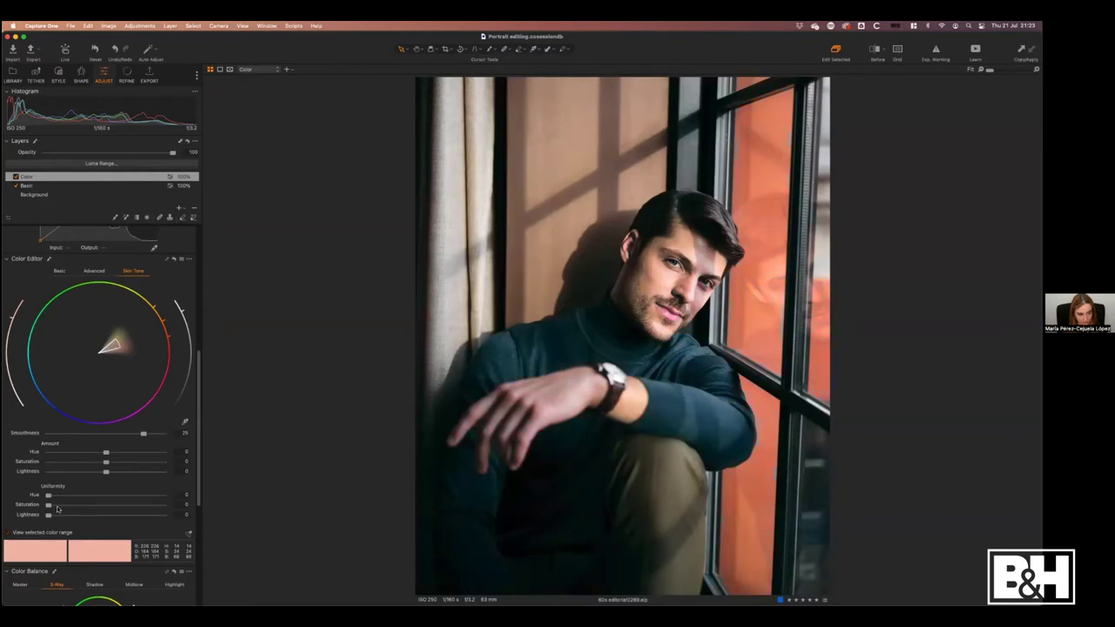
left_click_drag(106, 454, 134, 453)
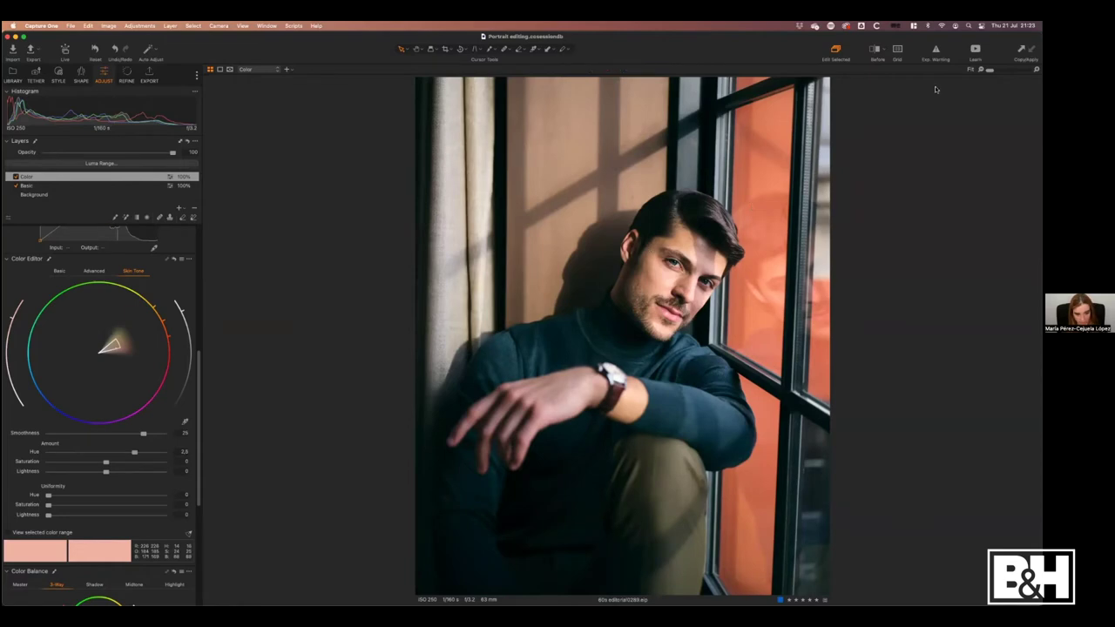
Try extreme hue amounts on the skin tone in a close view of the face, and reset the Color Editor.
left_click_drag(990, 69, 995, 70)
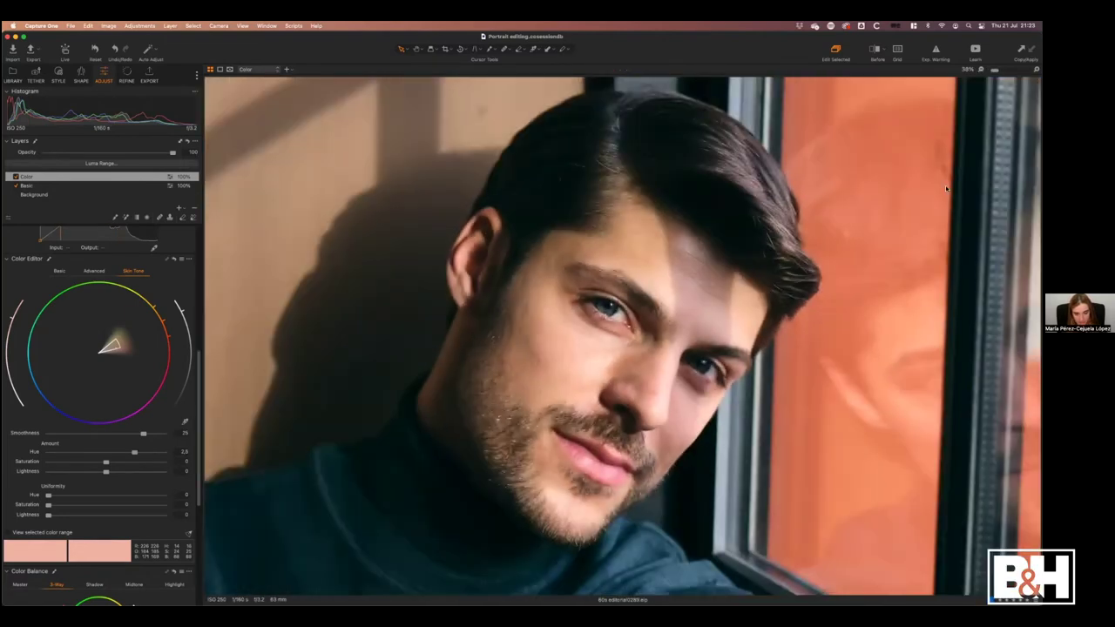
left_click_drag(586, 365, 614, 311)
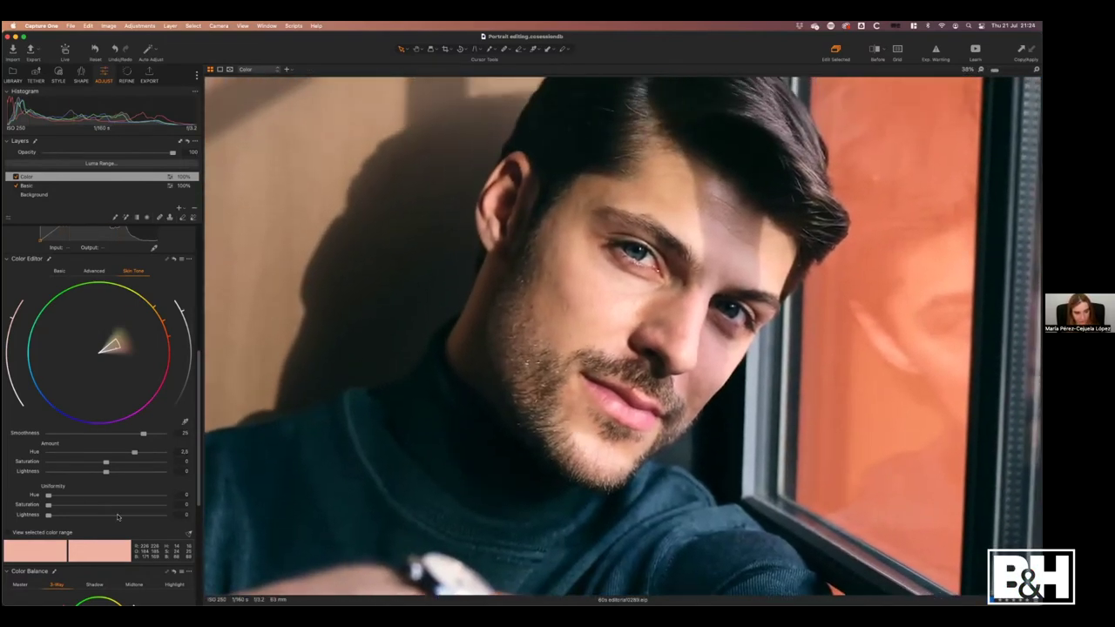
left_click_drag(134, 453, 180, 448)
left_click_drag(133, 455, 6, 478)
left_click_drag(103, 458, 109, 453)
left_click(174, 260)
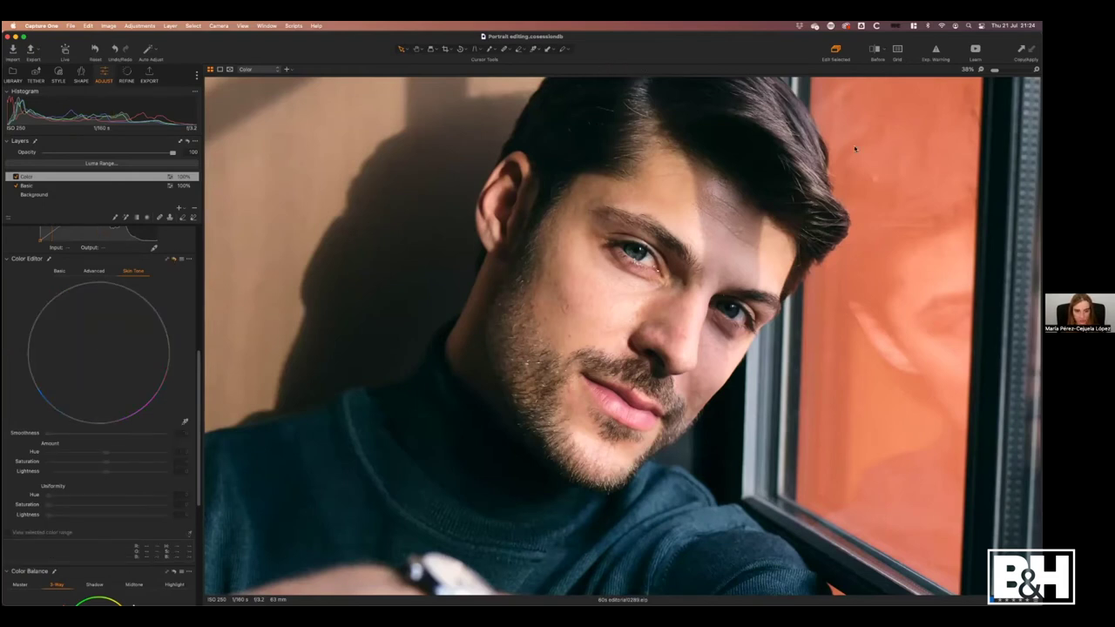
Add a new empty adjustment layer above the Color layer, with the whole portrait in view.
key("super+0")
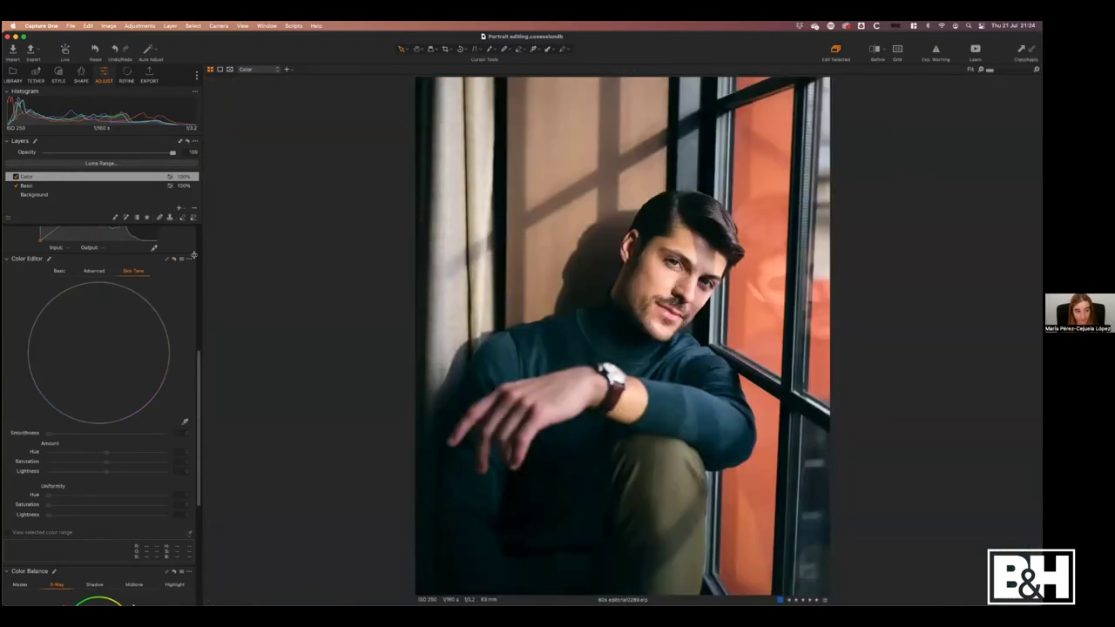
left_click(179, 210)
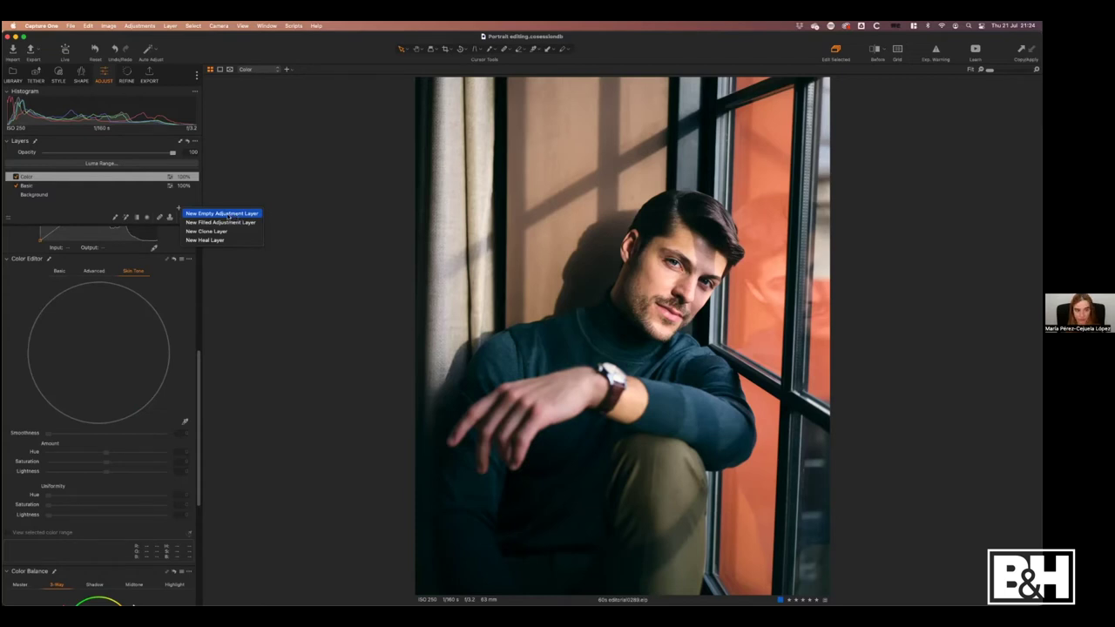
left_click(238, 214)
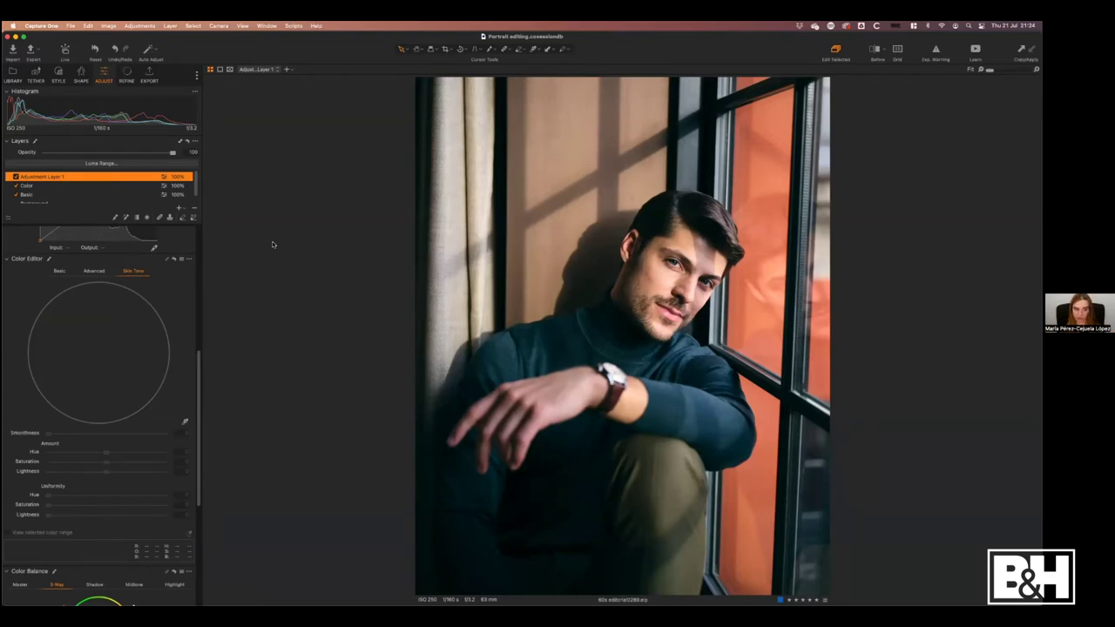
Draw a tilted elliptical radial mask over the man's face, torso and hand, and reposition it with the mask overlay shown.
left_click(147, 218)
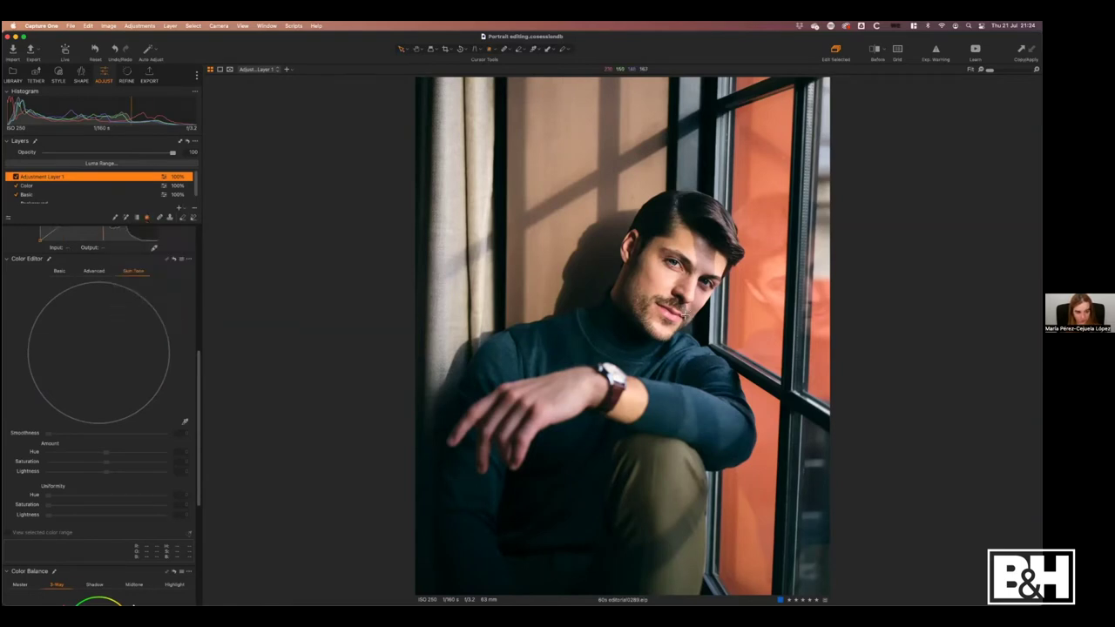
mouse_move(671, 299)
left_mouse_down()
mouse_move(543, 497)
mouse_move(639, 391)
mouse_move(575, 387)
mouse_move(555, 413)
mouse_move(551, 380)
mouse_move(549, 394)
left_mouse_up()
key("m")
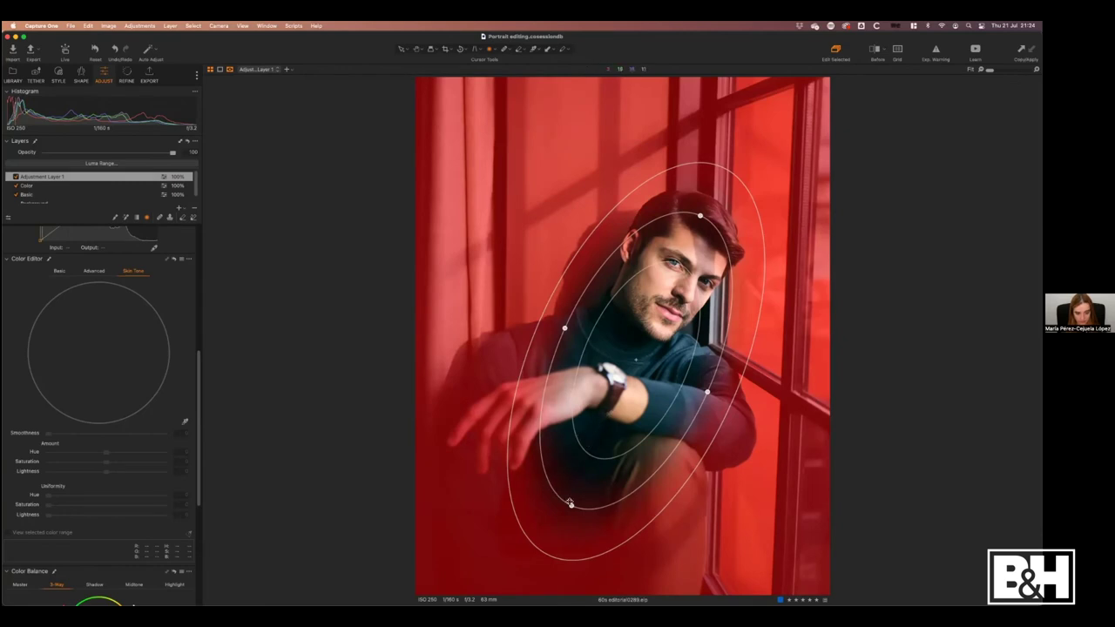
left_click_drag(559, 495, 548, 486)
left_click_drag(587, 397, 556, 406)
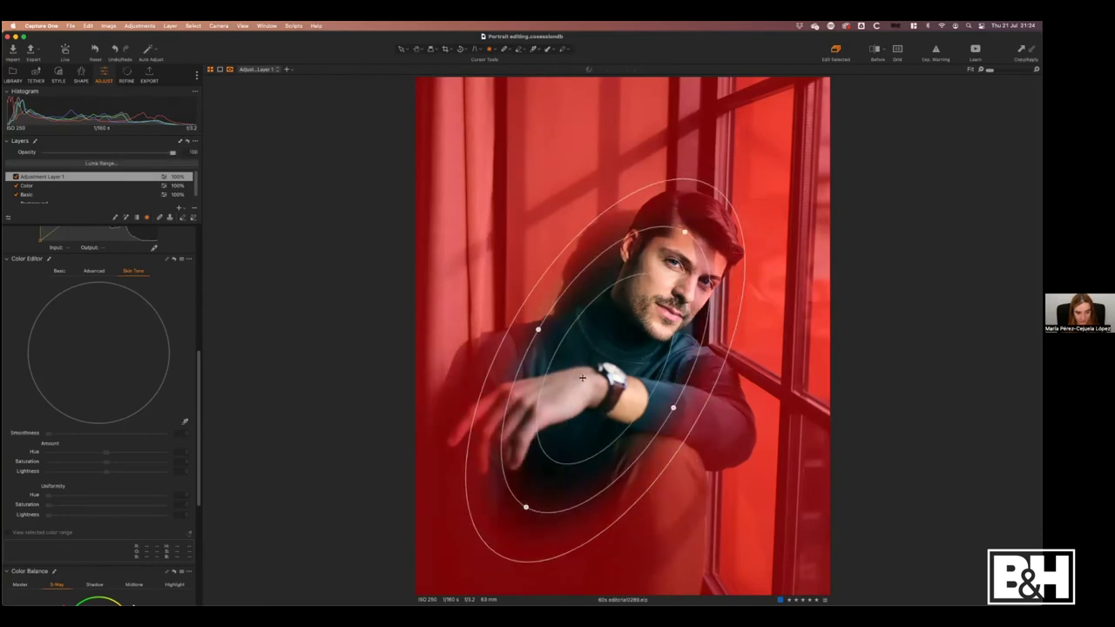
Invert the new layer's radial mask so it covers the man, and rename the layer as Skin.
right_click(42, 177)
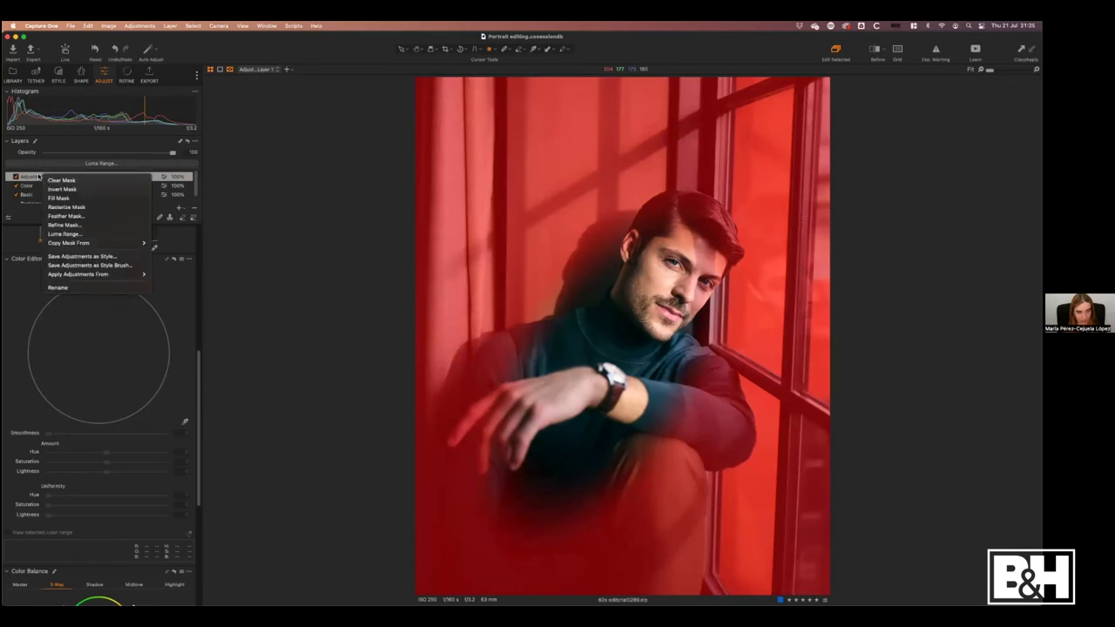
left_click(78, 190)
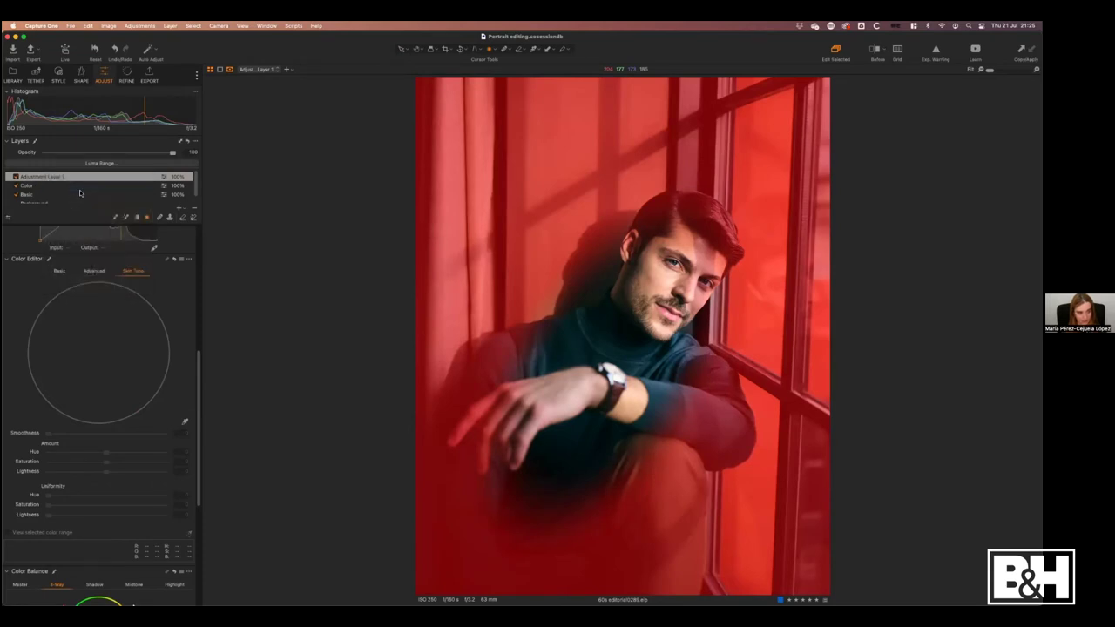
double_click(55, 176)
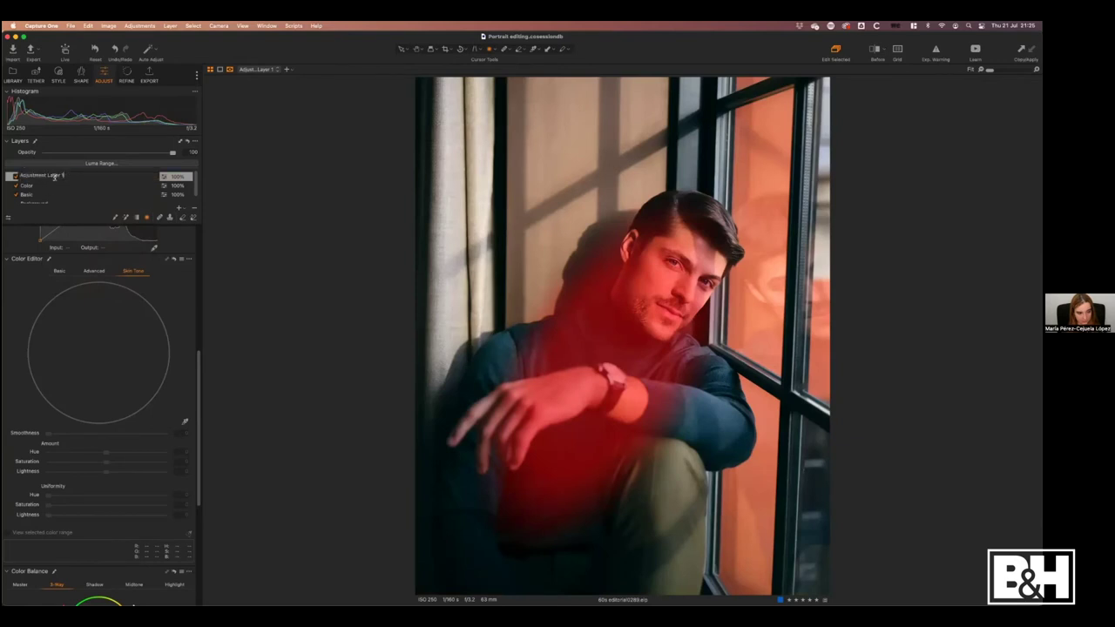
type("Skin")
key("Return")
Reshape and enlarge the Skin layer's radial mask to follow the face and hands, checking its coverage with the mask overlay.
mouse_move(556, 325)
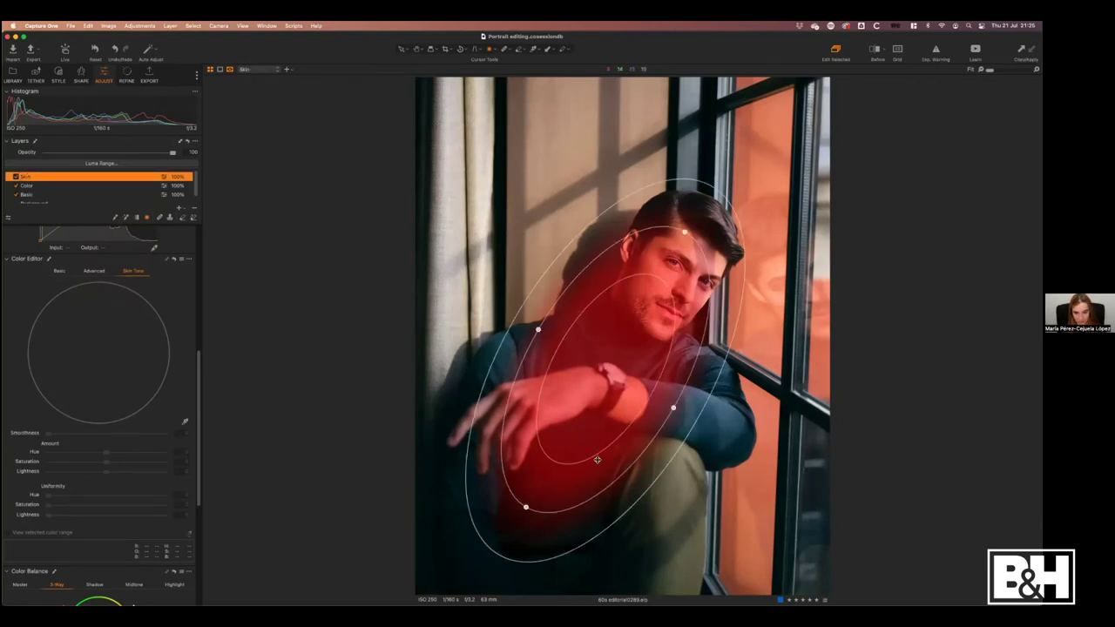
left_click_drag(575, 463, 577, 458)
left_click_drag(588, 414, 606, 405)
left_click_drag(546, 494, 530, 520)
left_click_drag(575, 433, 499, 462)
left_click_drag(604, 413, 613, 412)
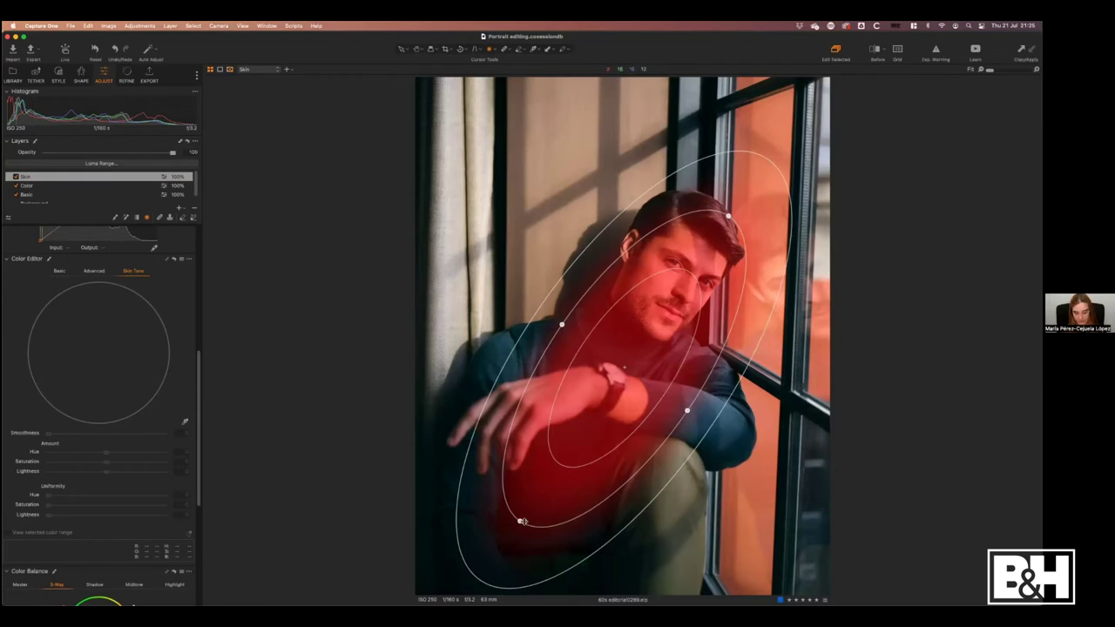
key("m")
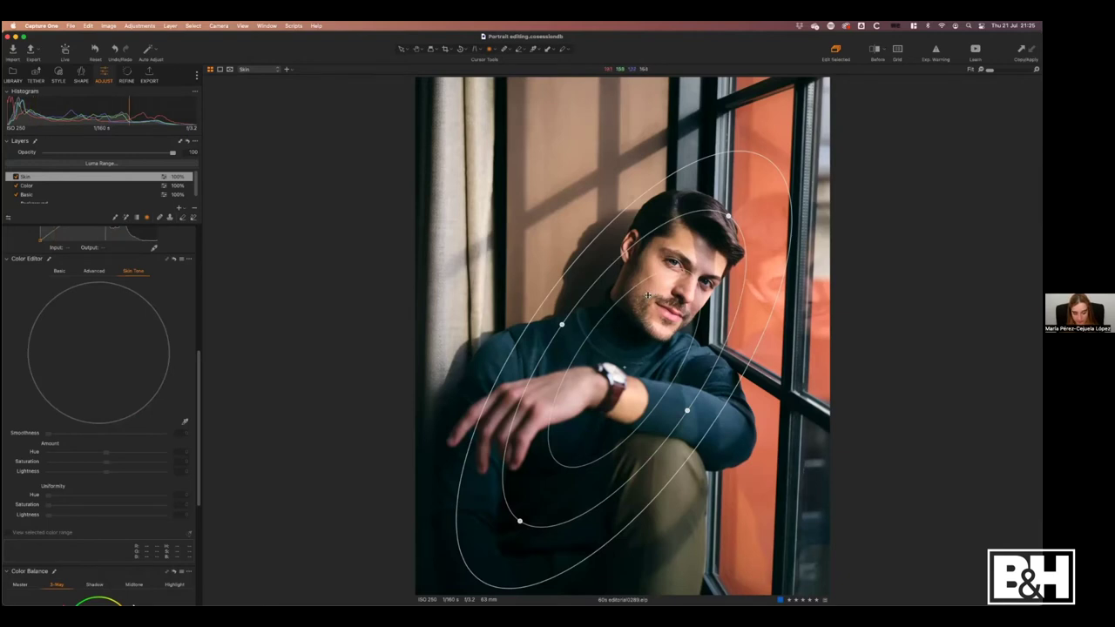
key("m")
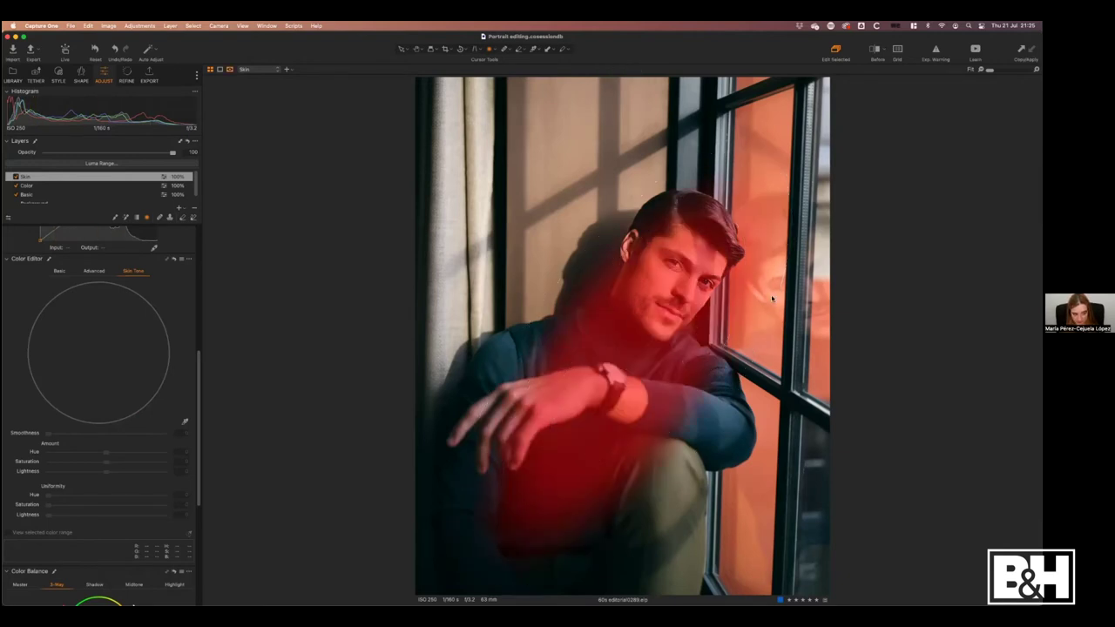
key("m")
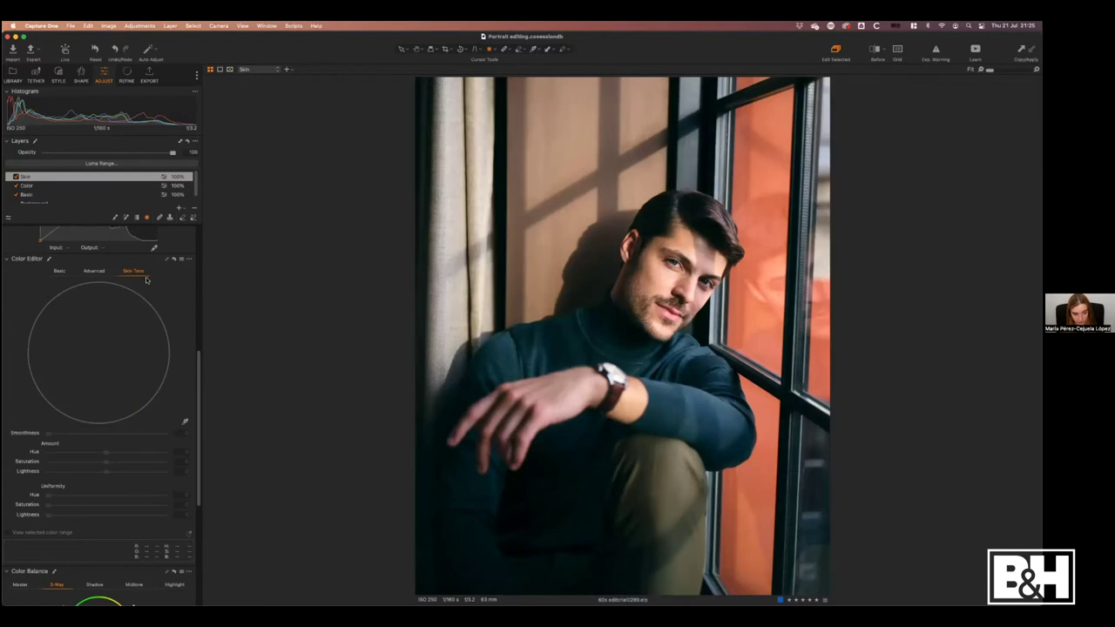
Sample the lit skin on the man's face as the Skin Tone colour and narrow its range using the selected-range preview.
mouse_move(600, 364)
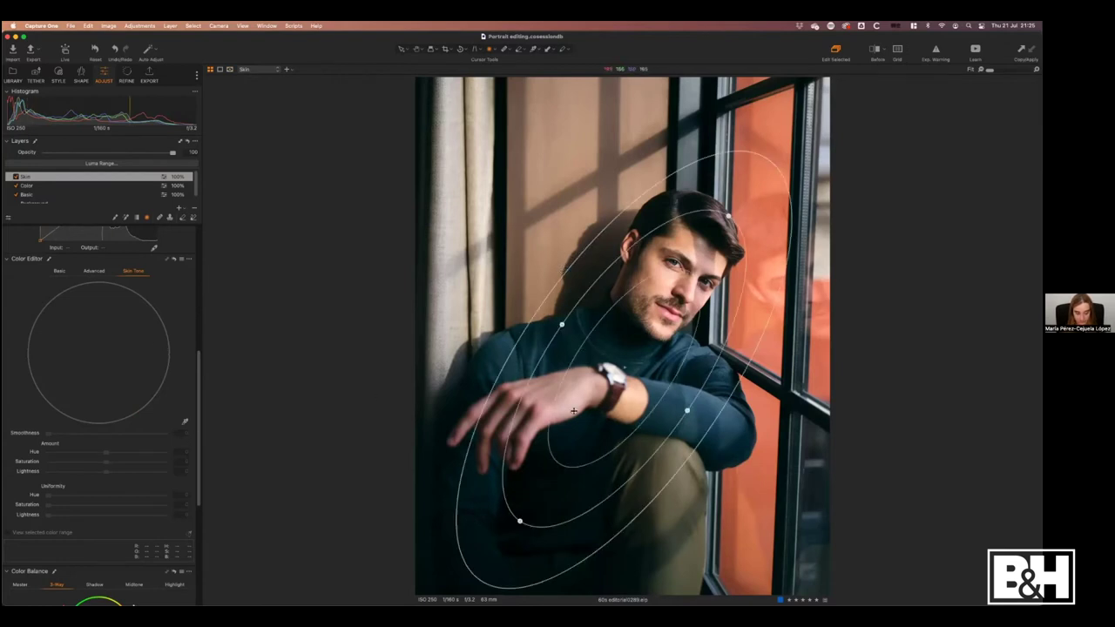
left_click(186, 423)
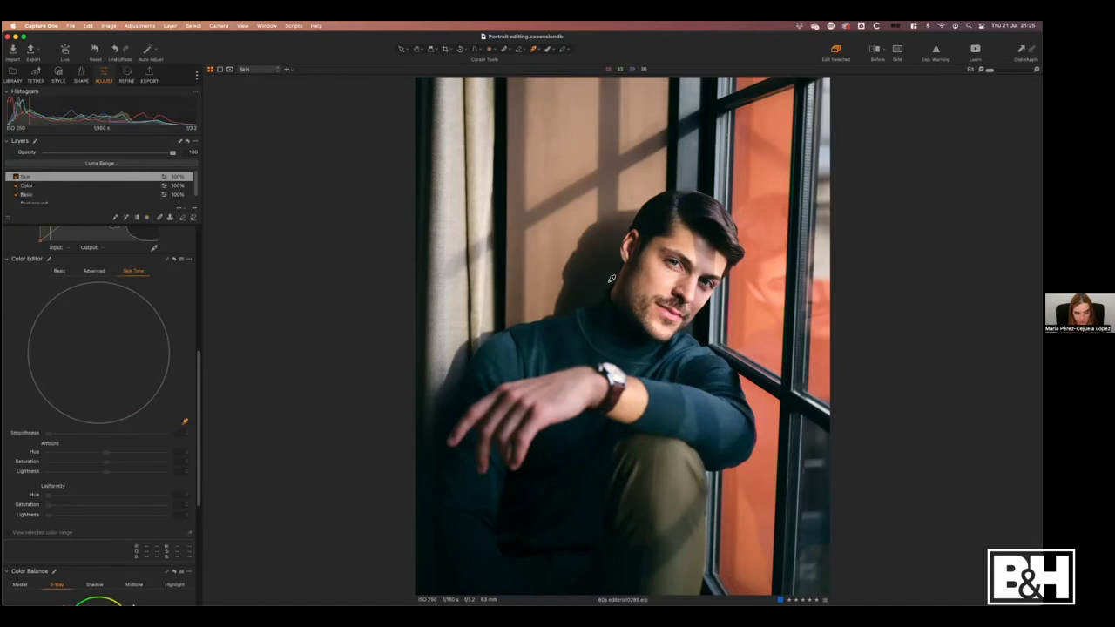
left_click(661, 265)
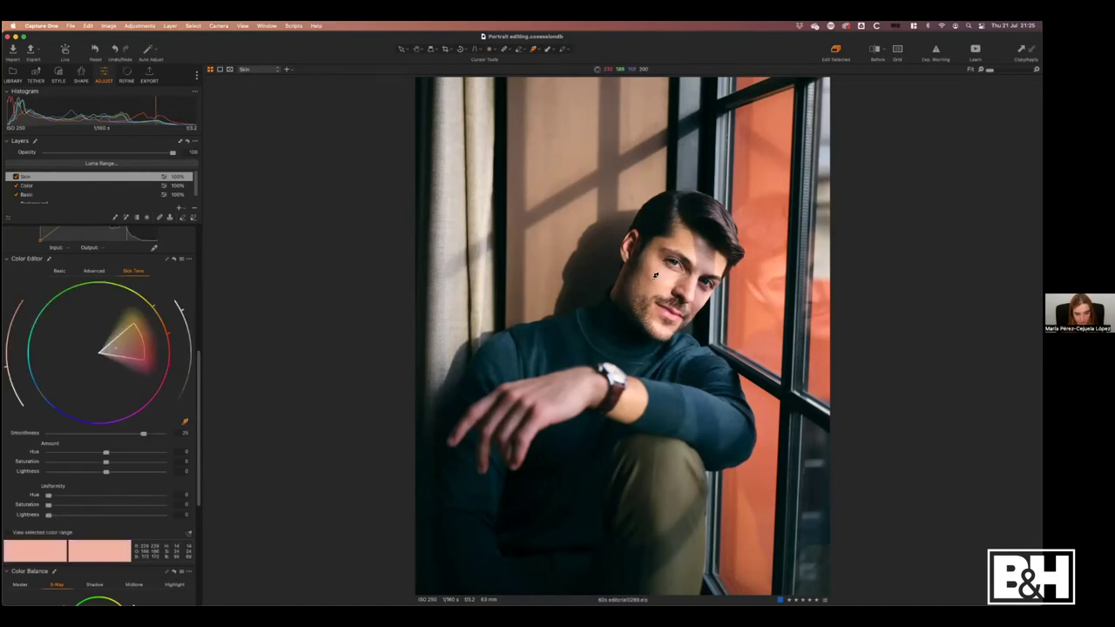
left_click(57, 532)
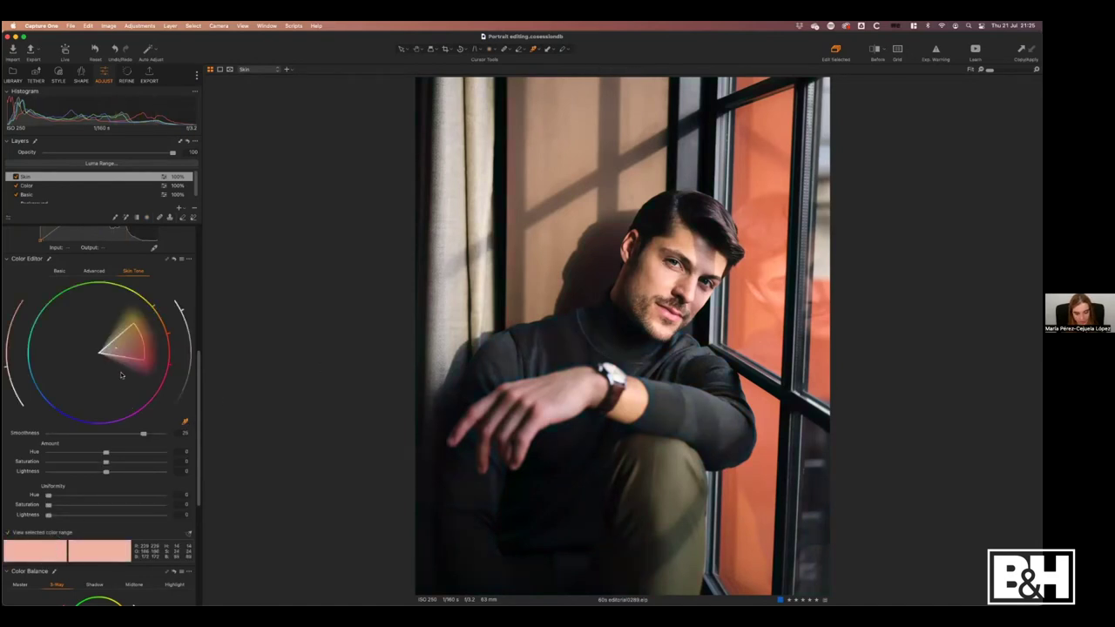
left_click_drag(144, 348, 124, 357)
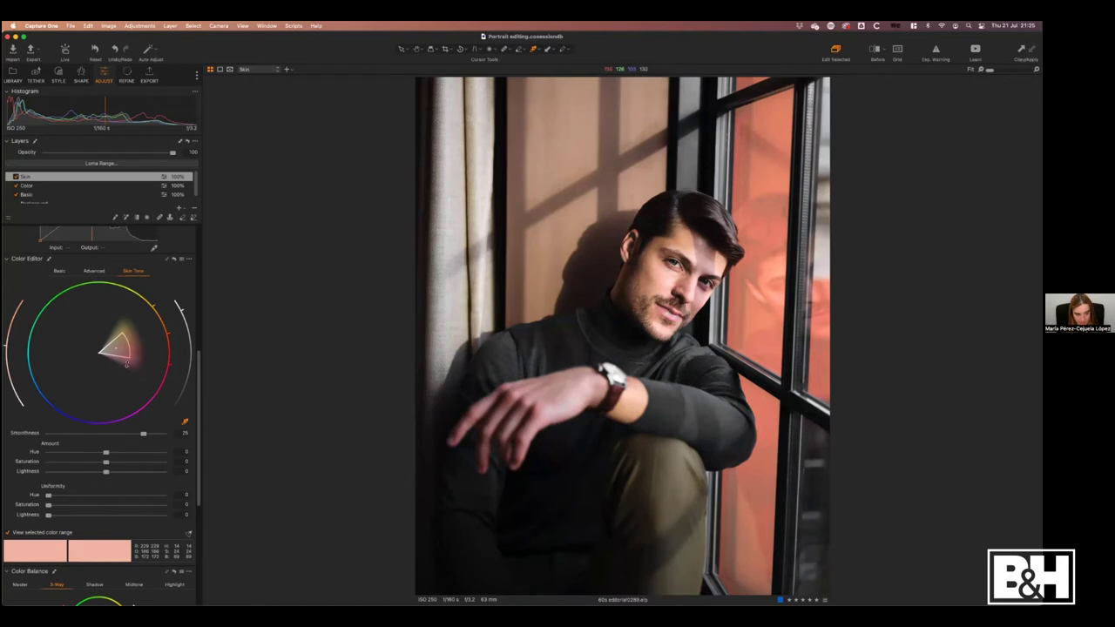
left_click_drag(124, 354, 124, 348)
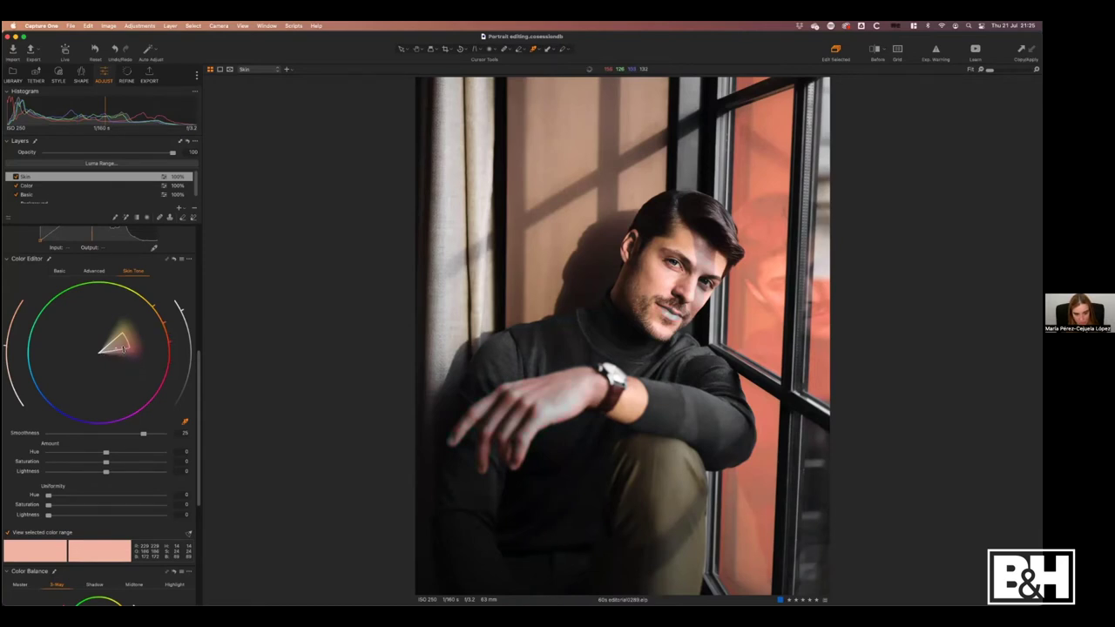
left_click(39, 532)
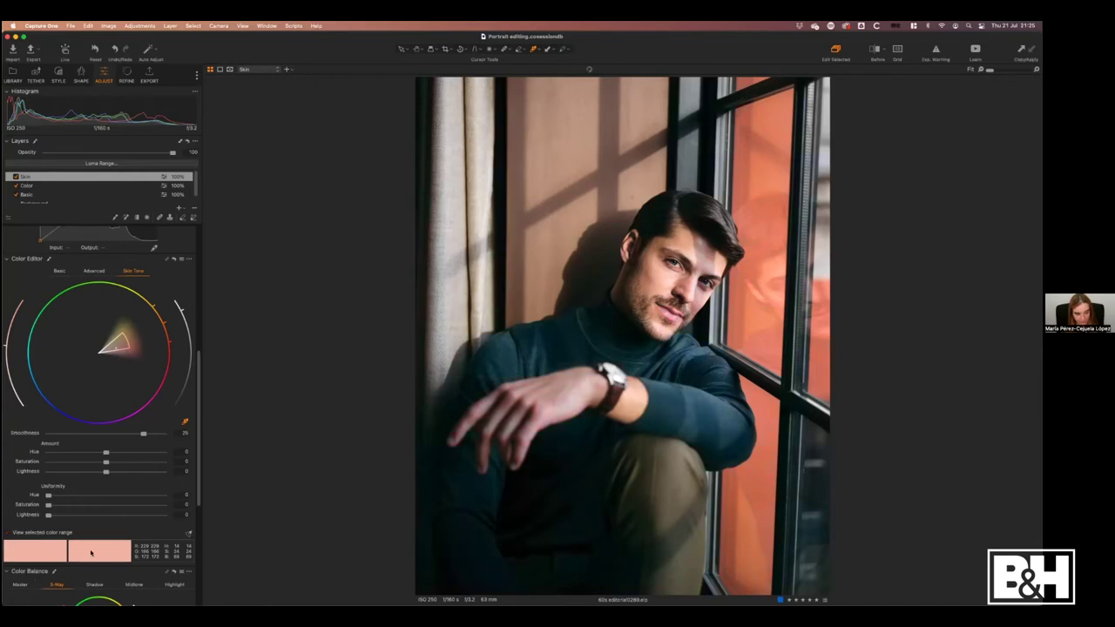
Try the skin tone's hue amount at the extremes of -5 and 5 in a close view of the face.
scroll(690, 274, "up", 5)
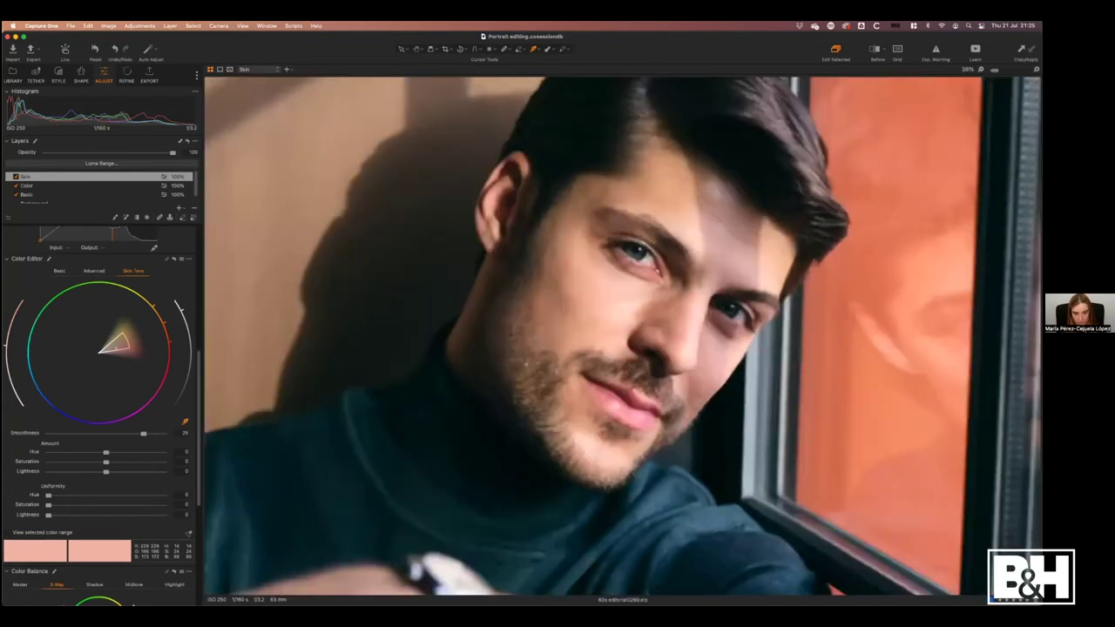
scroll(690, 275, "down", 1)
left_click_drag(502, 369, 541, 404)
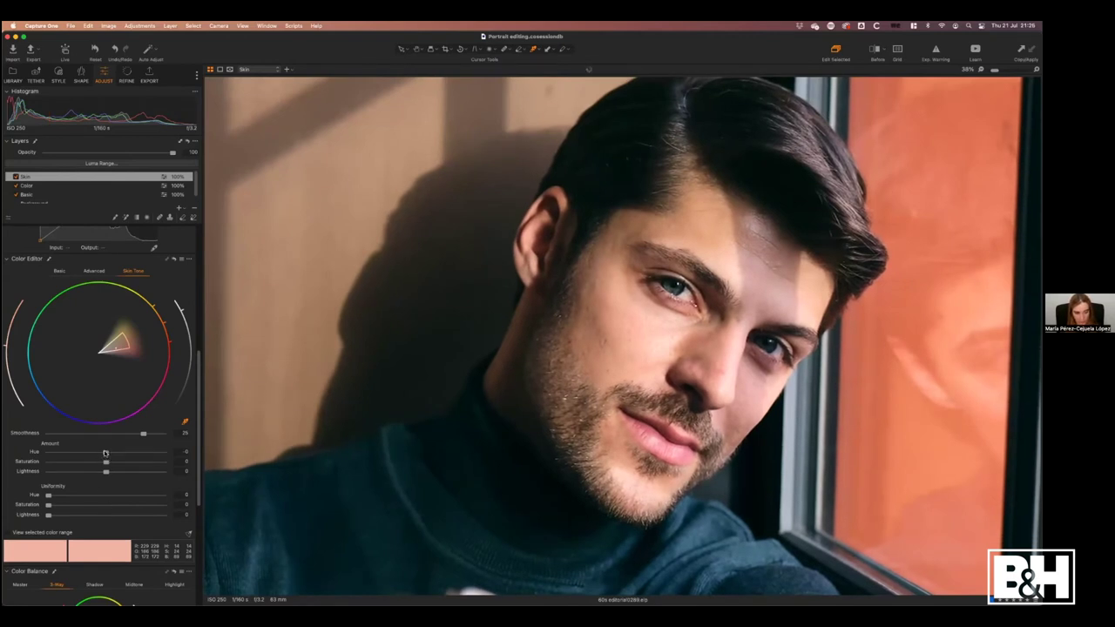
left_click_drag(130, 452, 5, 466)
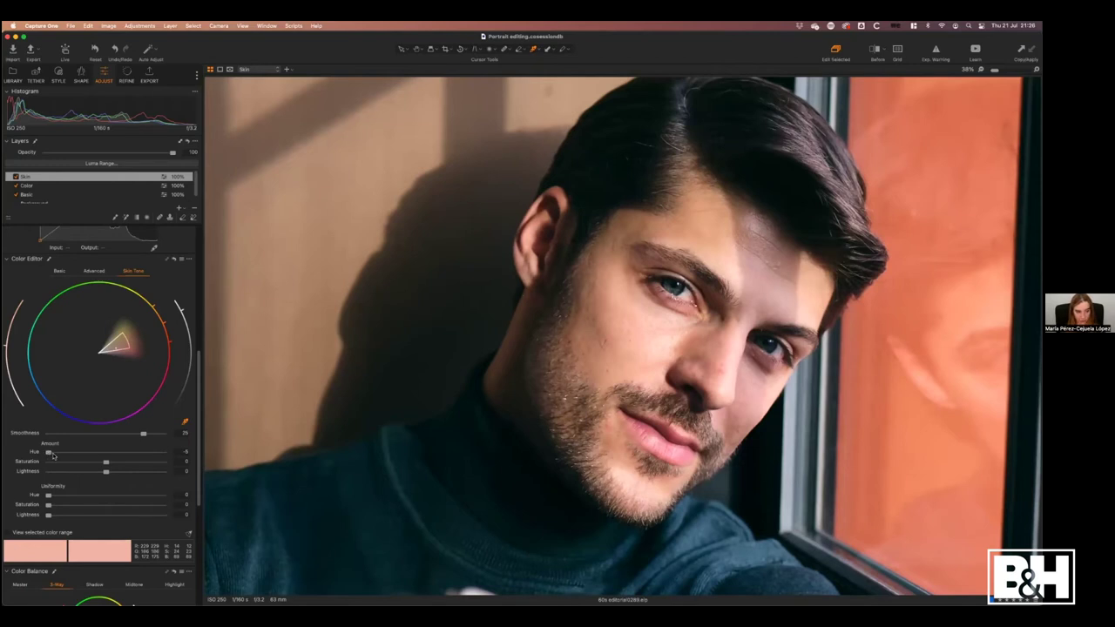
left_click_drag(48, 453, 206, 449)
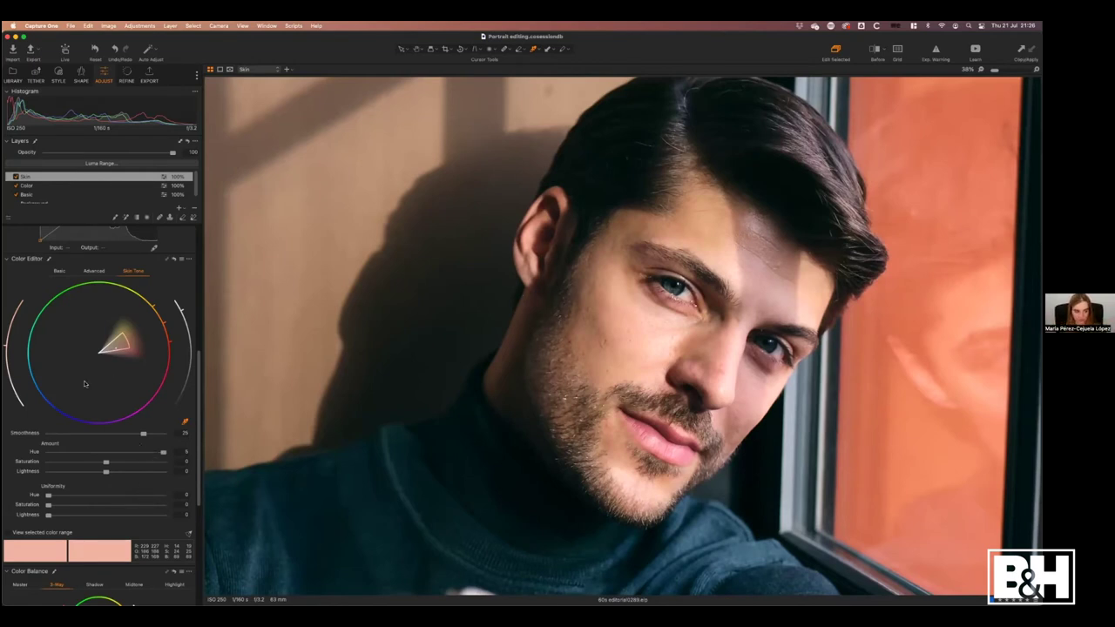
Set the skin tone's hue amount to about 1.4 and its saturation amount to about 4.1.
left_click_drag(163, 452, 120, 452)
mouse_move(105, 462)
left_mouse_down()
mouse_move(93, 466)
mouse_move(120, 467)
mouse_move(111, 463)
mouse_move(122, 454)
left_mouse_up()
left_click_drag(111, 462, 114, 462)
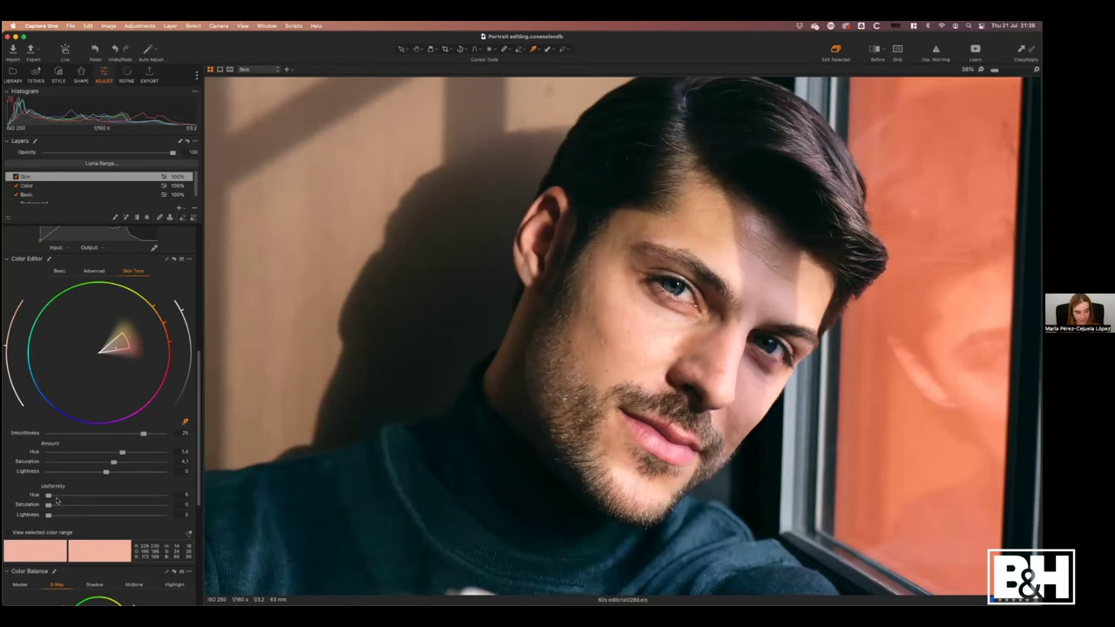
Even out the skin tone by setting hue uniformity to about 29.1 and saturation uniformity to about 51.6.
left_click_drag(48, 494, 153, 491)
mouse_move(154, 496)
left_mouse_down()
mouse_move(66, 505)
mouse_move(144, 505)
left_mouse_up()
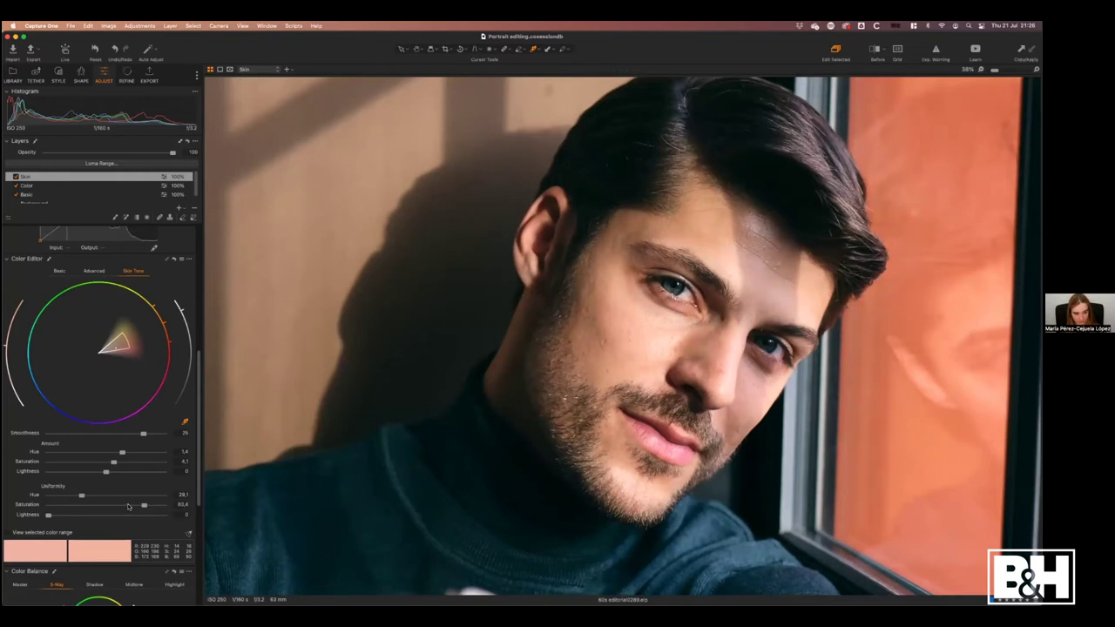
left_click_drag(143, 505, 108, 511)
Compare the portrait with and without the Skin layer and all edits, and check the area covered by the Skin mask.
left_click(14, 177)
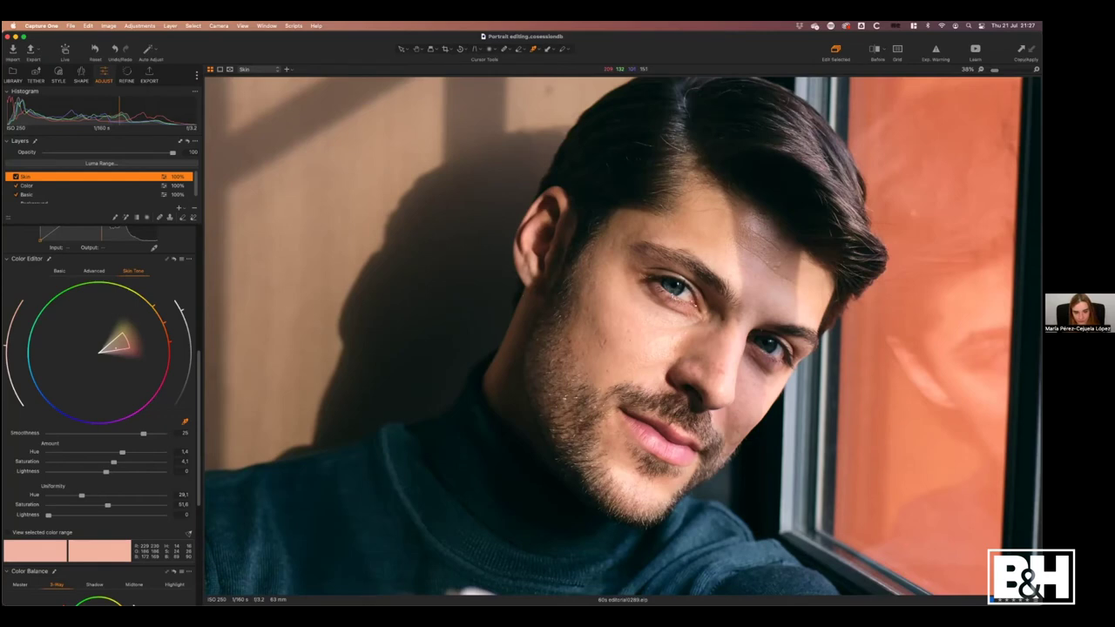
left_click(981, 69)
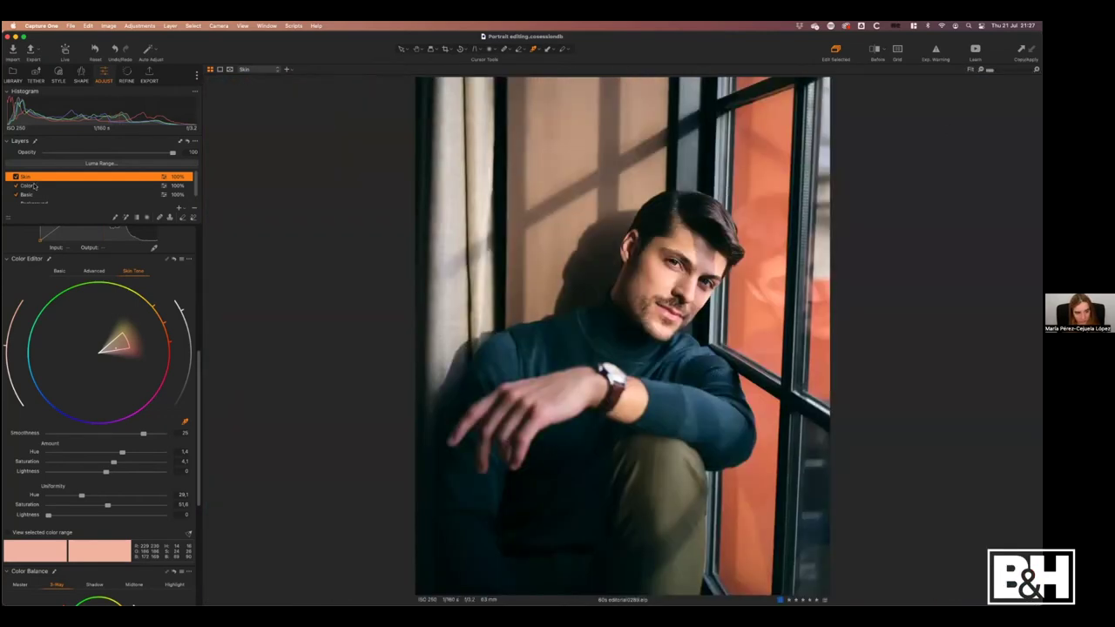
left_click(875, 49)
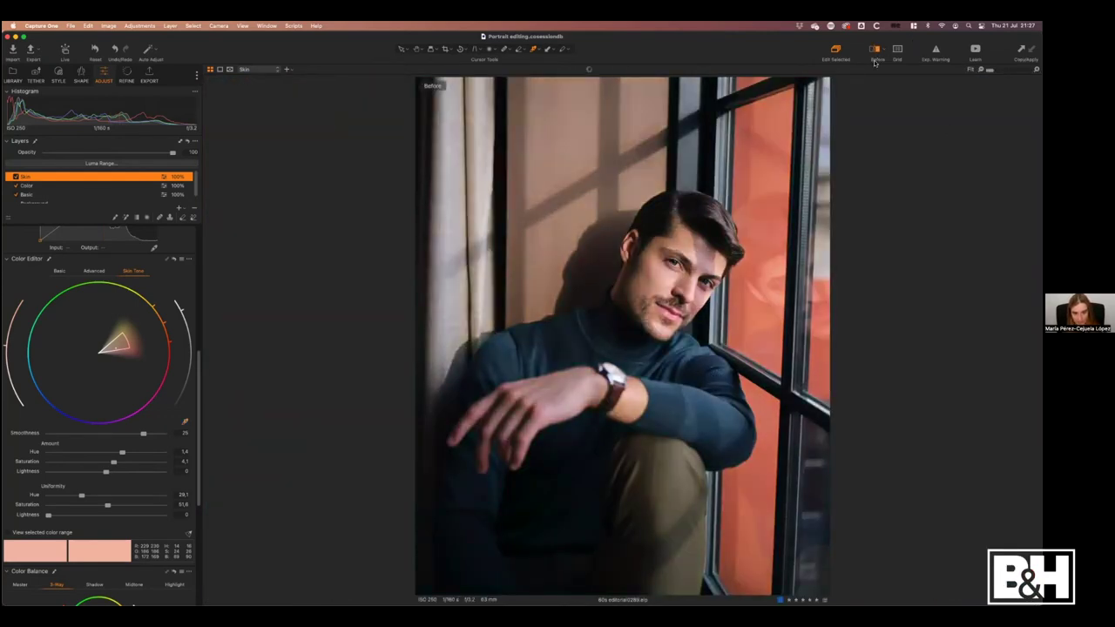
key("y")
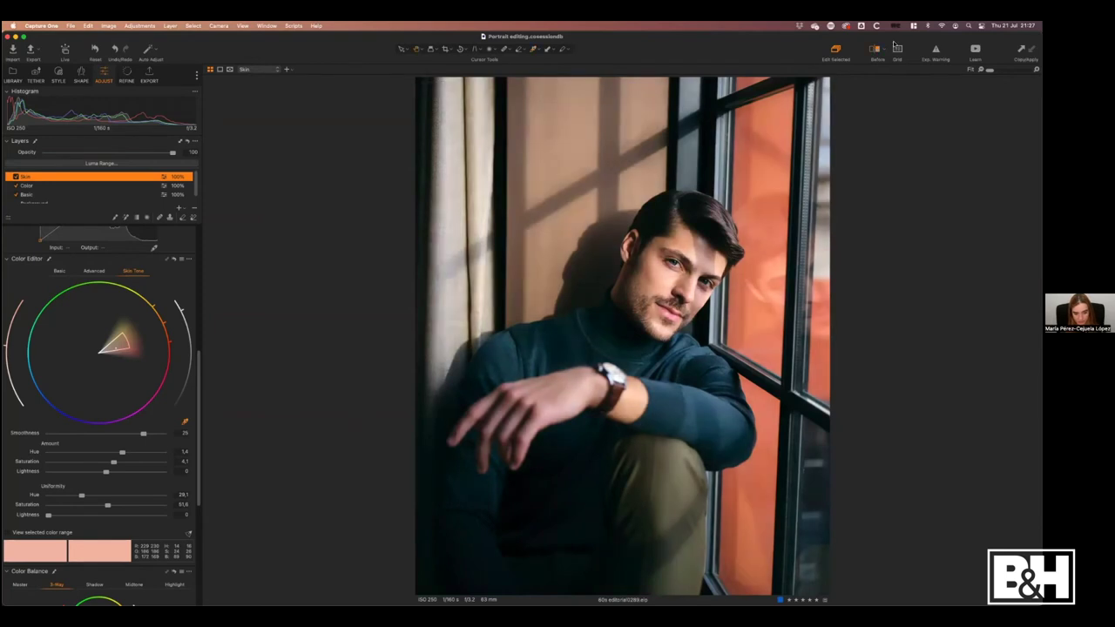
key("y")
key("y")
key("m")
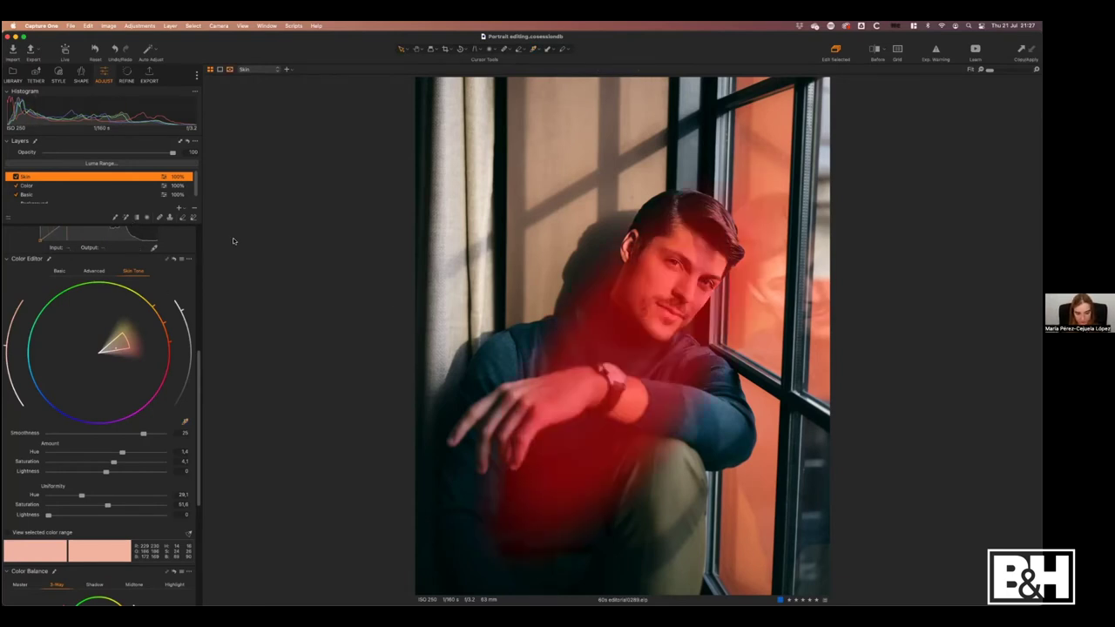
key("m")
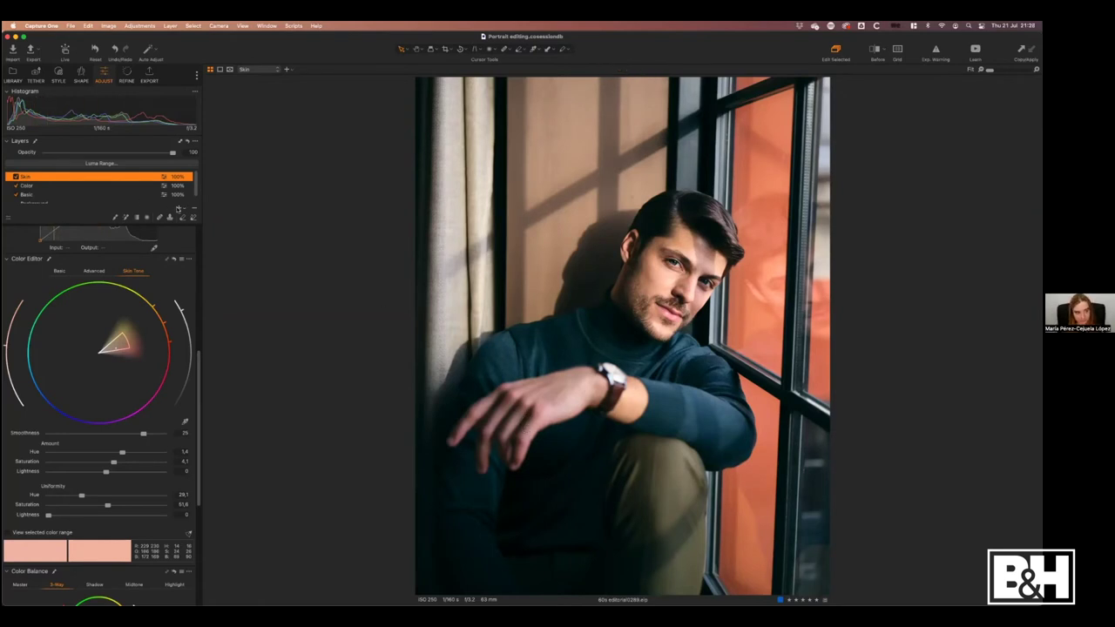
Add a new empty adjustment layer above the Skin layer and name it Hand.
left_click(178, 207)
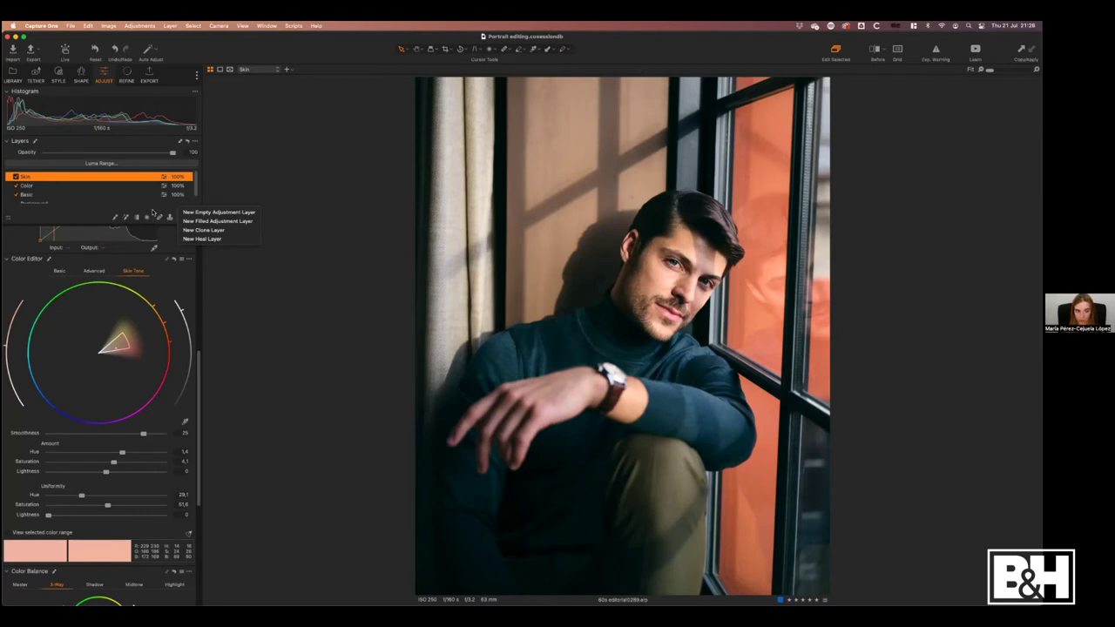
left_click(219, 213)
double_click(71, 177)
type("S")
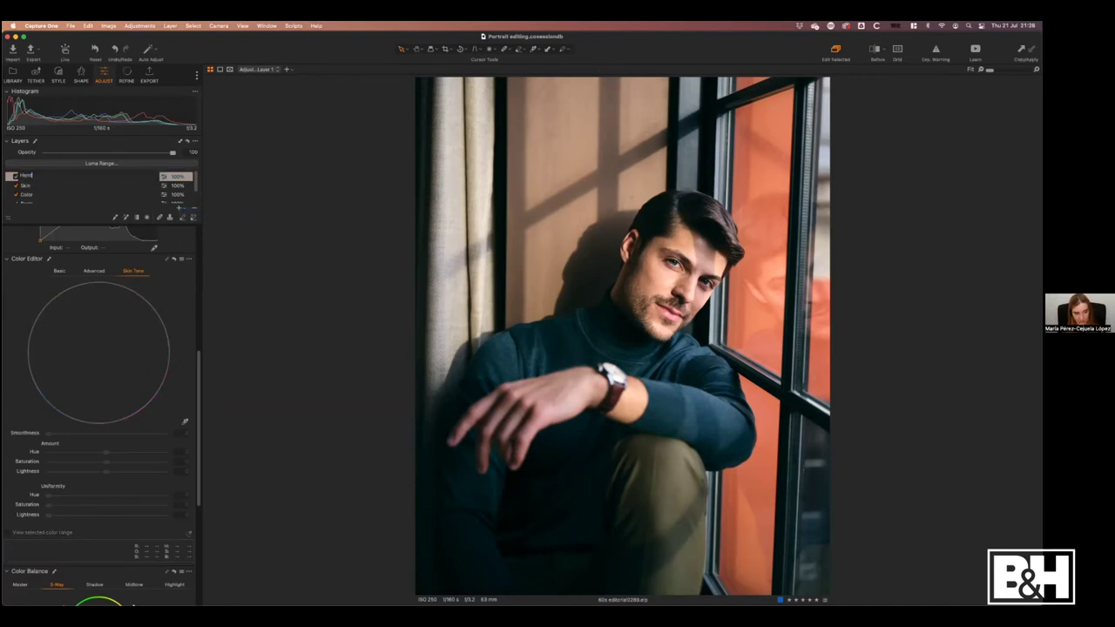
key("Return")
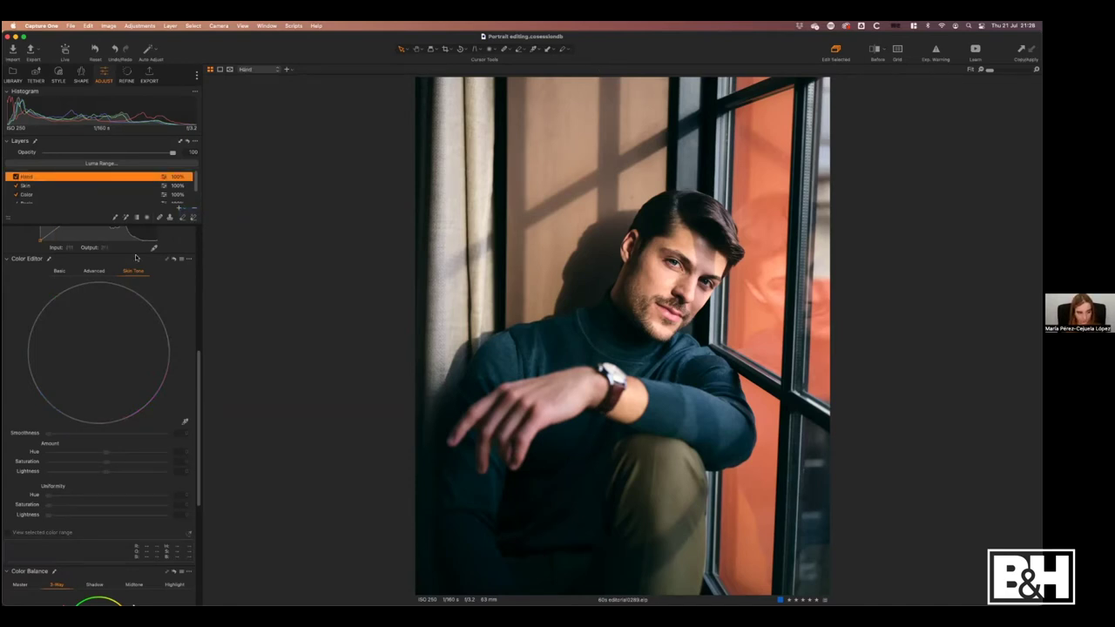
Draw a radial gradient mask around the hand on the Hand layer and invert it to cover the hand.
left_click(145, 219)
left_click_drag(506, 413, 517, 433)
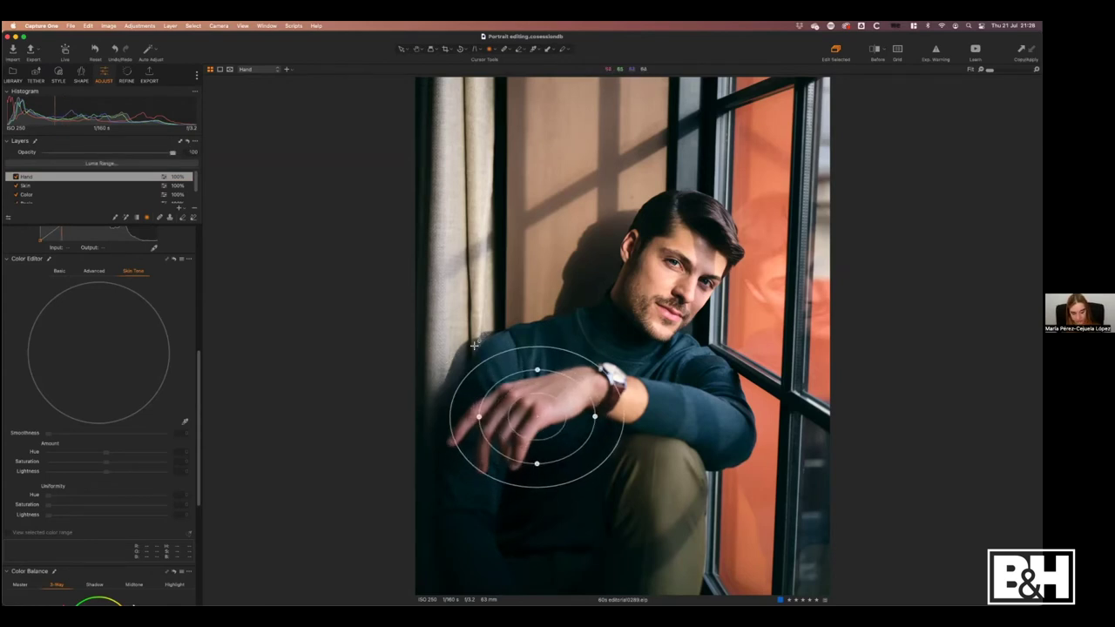
key("m")
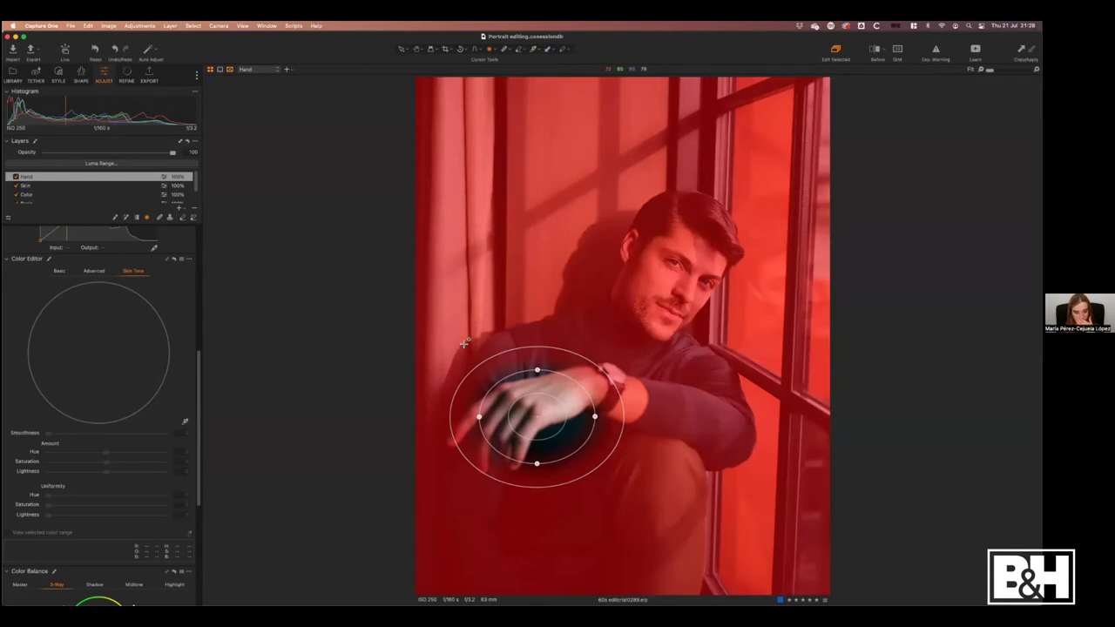
right_click(36, 178)
left_click(64, 192)
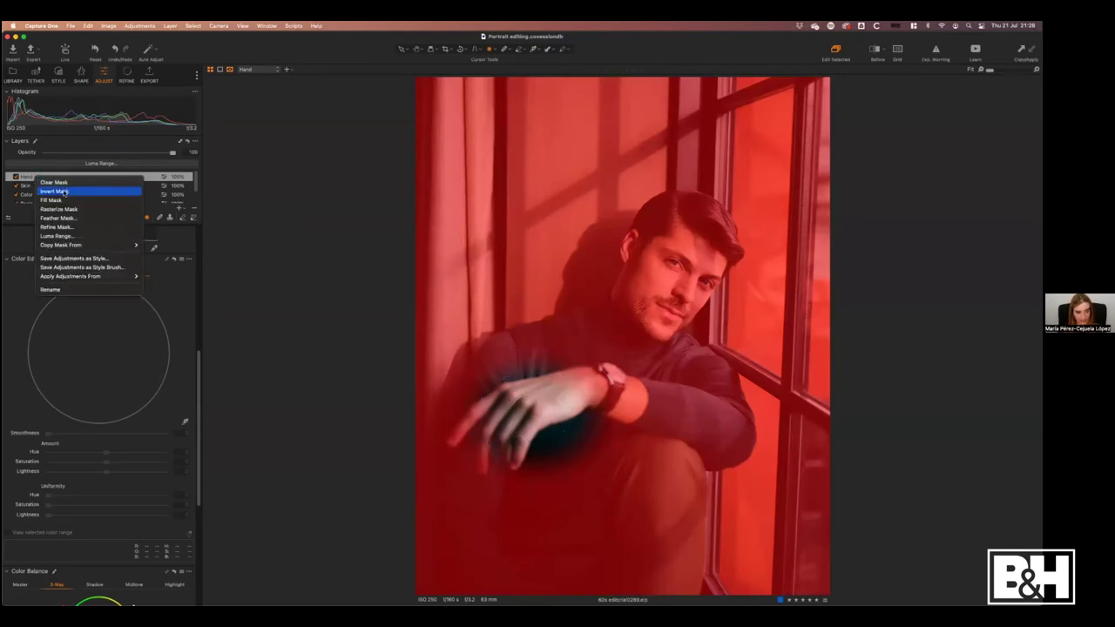
Rotate and reshape the radial mask into a tilted ellipse following the hand from fingertips to wrist, then hide the mask overlay.
left_click_drag(528, 438, 600, 381)
left_click_drag(542, 430, 537, 430)
left_click_drag(596, 382, 603, 376)
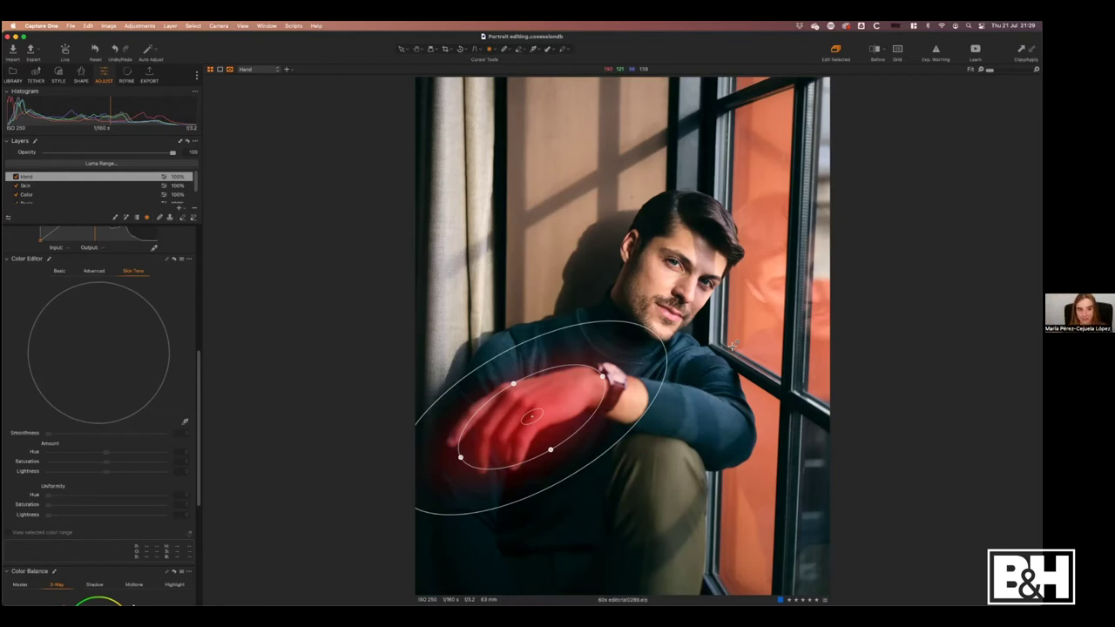
key("m")
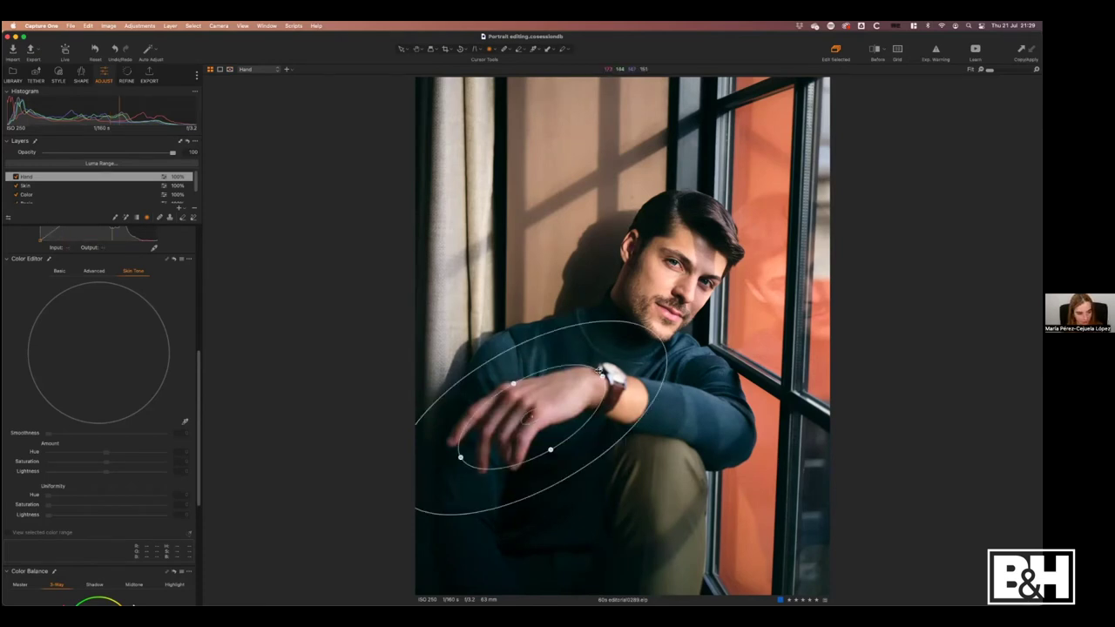
key("v")
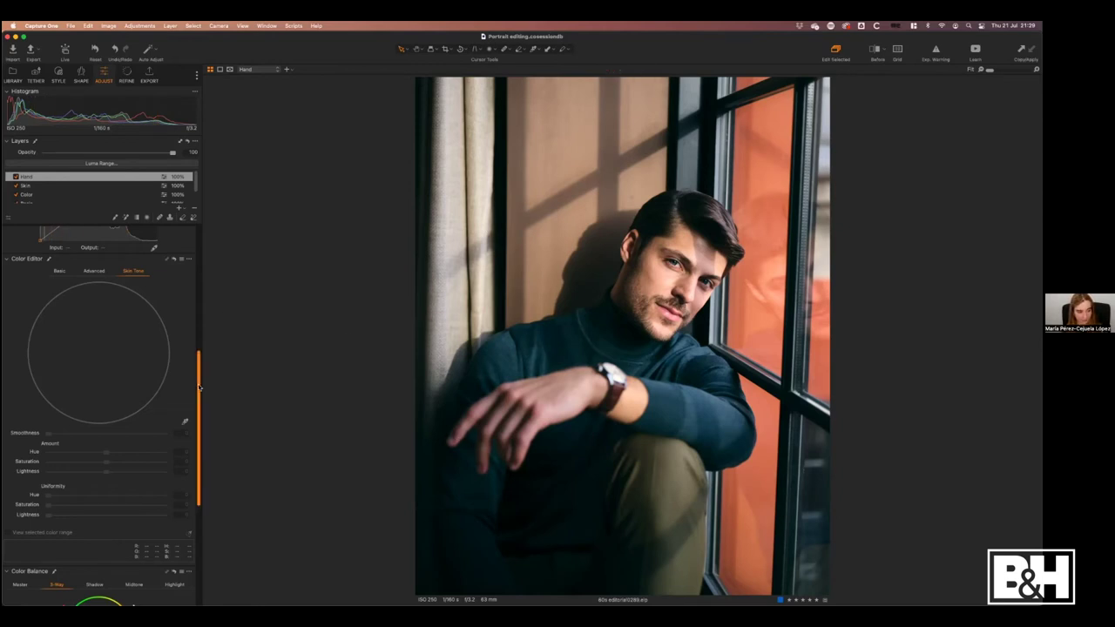
Sample the face's skin tone as the reference for the Hand layer and set its hue amount to 5.
scroll(200, 388, "down", 1)
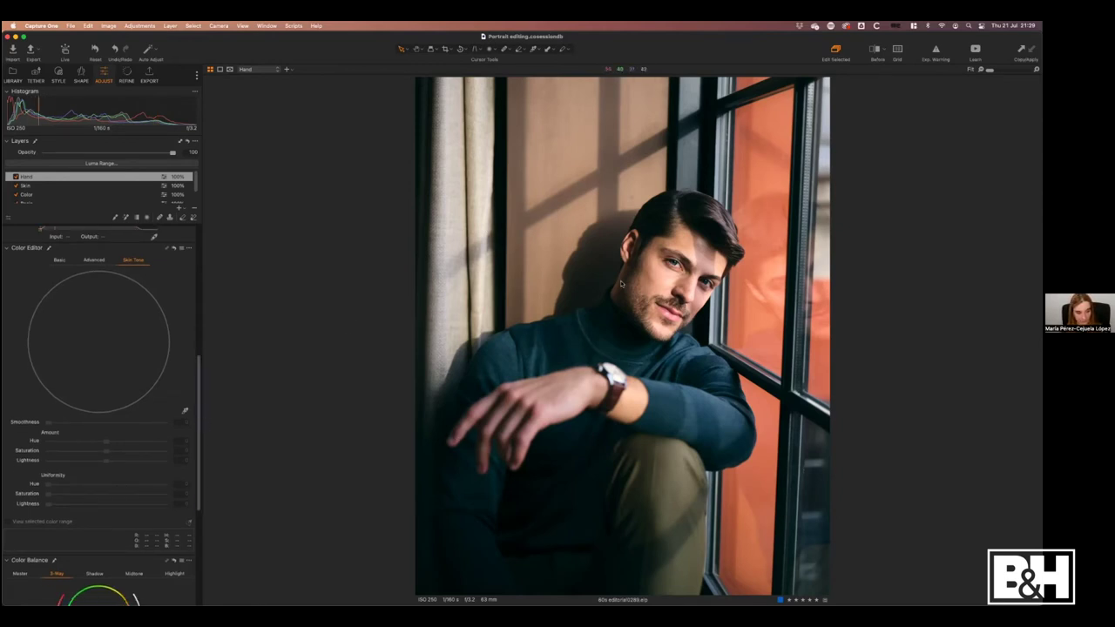
scroll(199, 383, "down", 1)
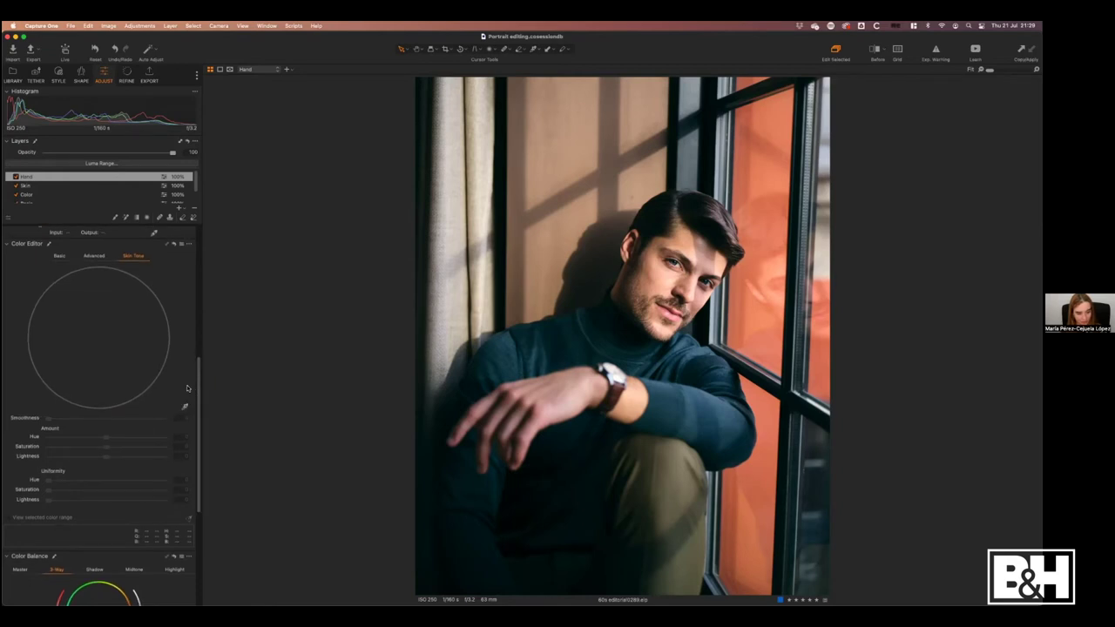
left_click(184, 407)
left_click(660, 263)
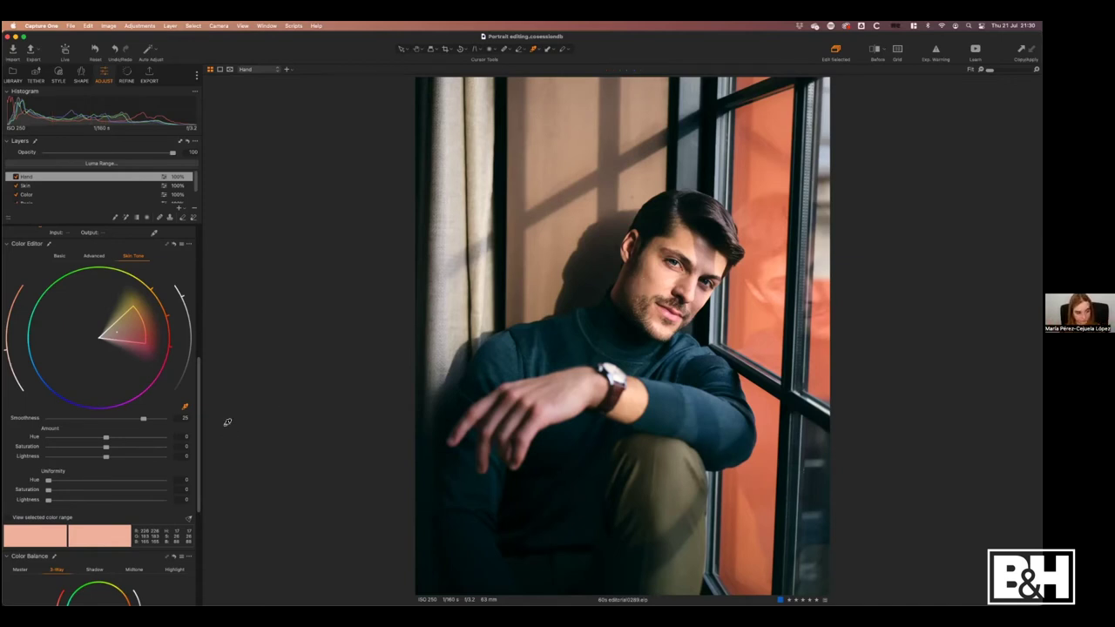
left_click_drag(106, 438, 165, 433)
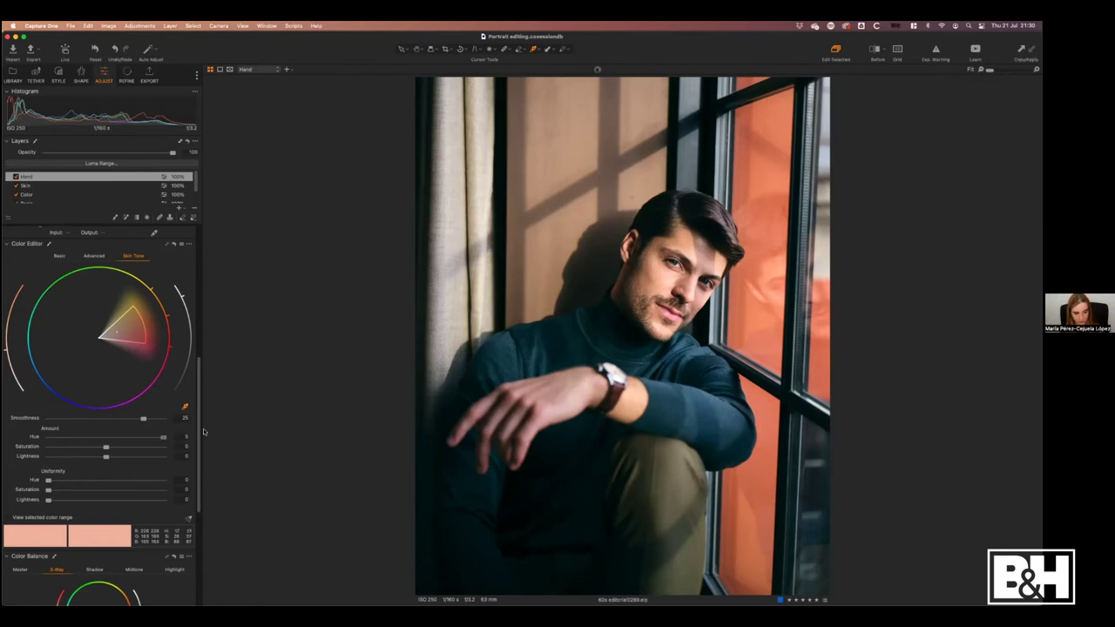
Set the Hand layer's hue uniformity to about 68.1, saturation uniformity to 31.7, saturation amount to 5.9 and lightness amount to -2.2.
left_click_drag(49, 480, 126, 480)
left_click_drag(47, 491, 84, 489)
mouse_move(106, 448)
left_mouse_down()
mouse_move(127, 449)
mouse_move(117, 450)
left_mouse_up()
left_click(15, 176)
left_click(15, 177)
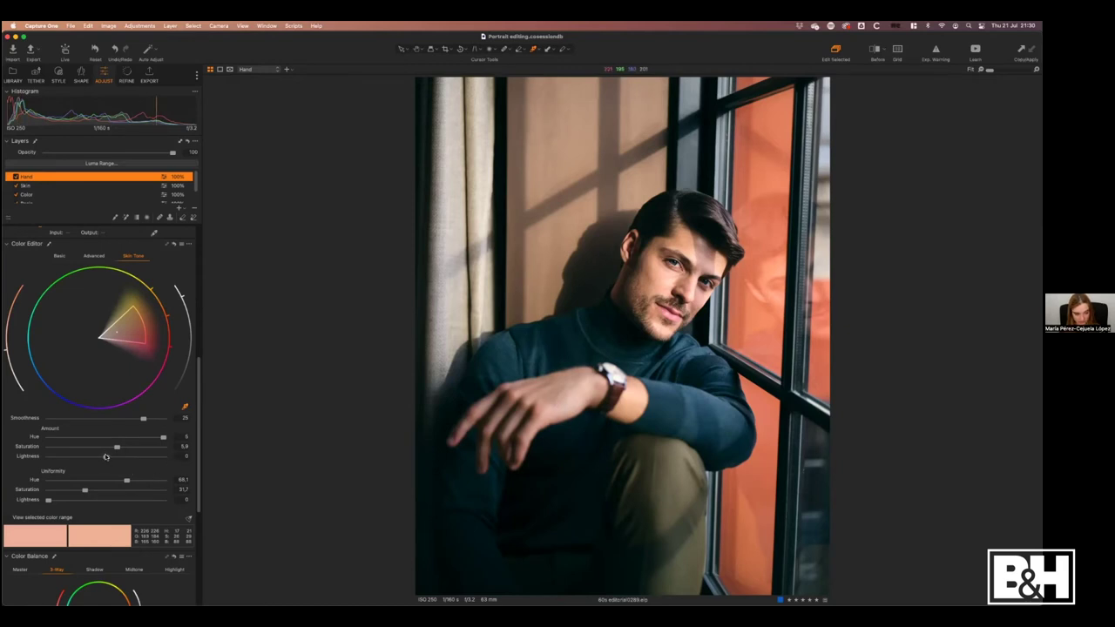
left_click_drag(105, 458, 94, 459)
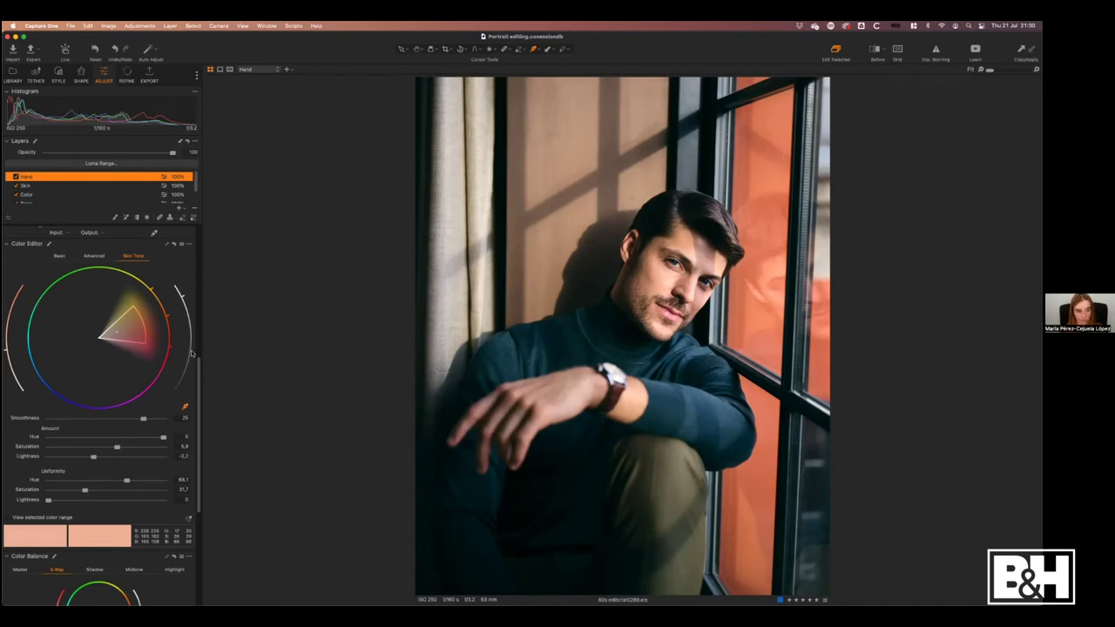
Compare the portrait with and without the Hand layer, and before and after all edits.
left_click(15, 177)
left_click(15, 178)
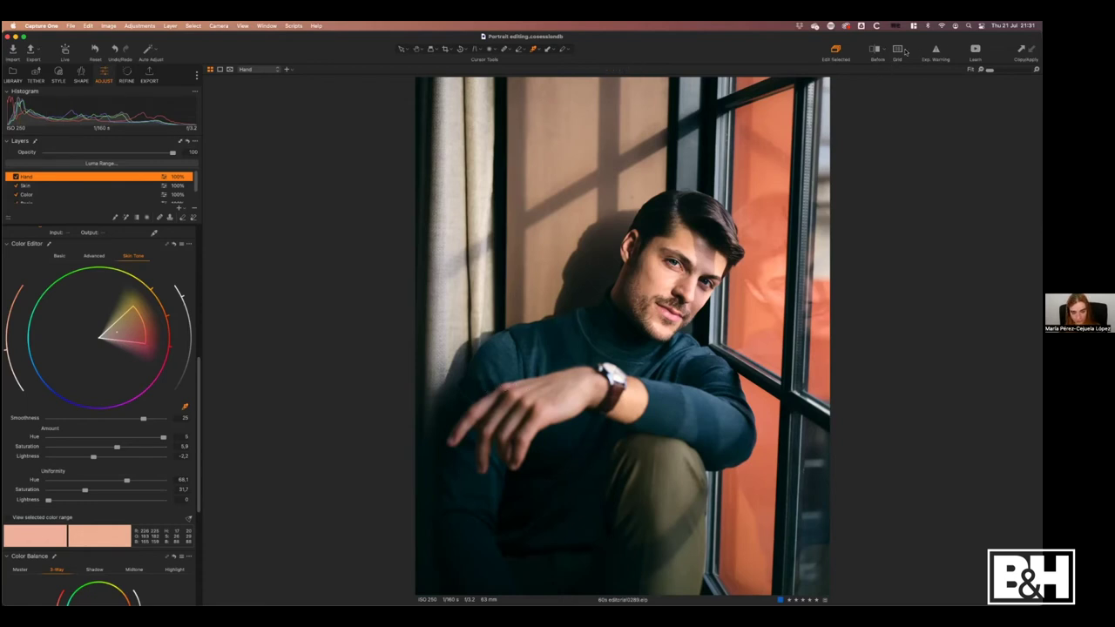
left_click(875, 50)
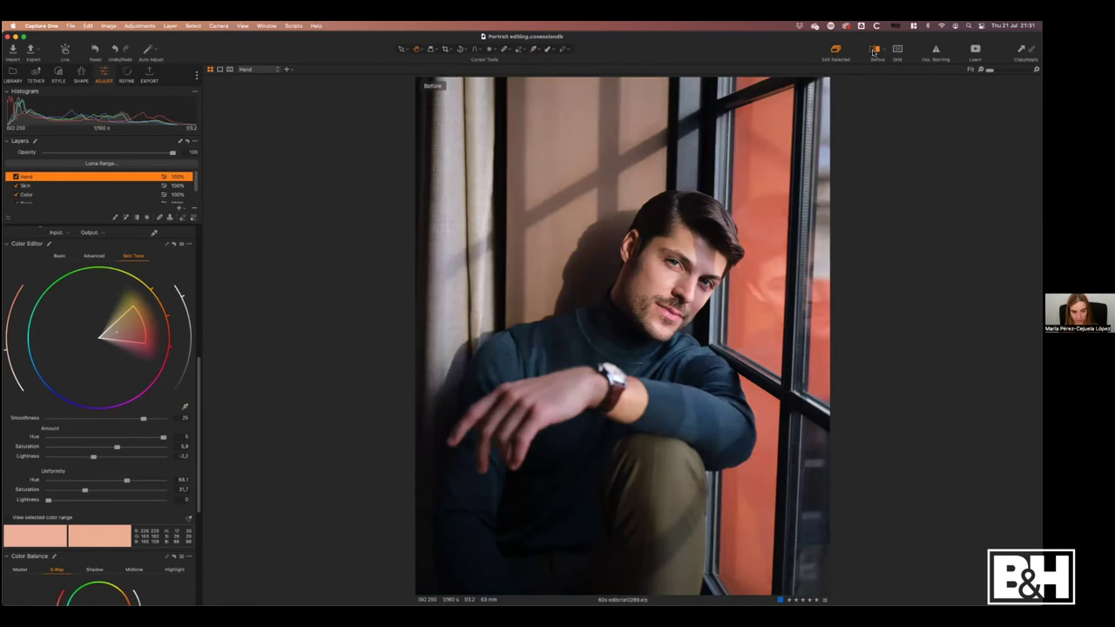
left_click(875, 50)
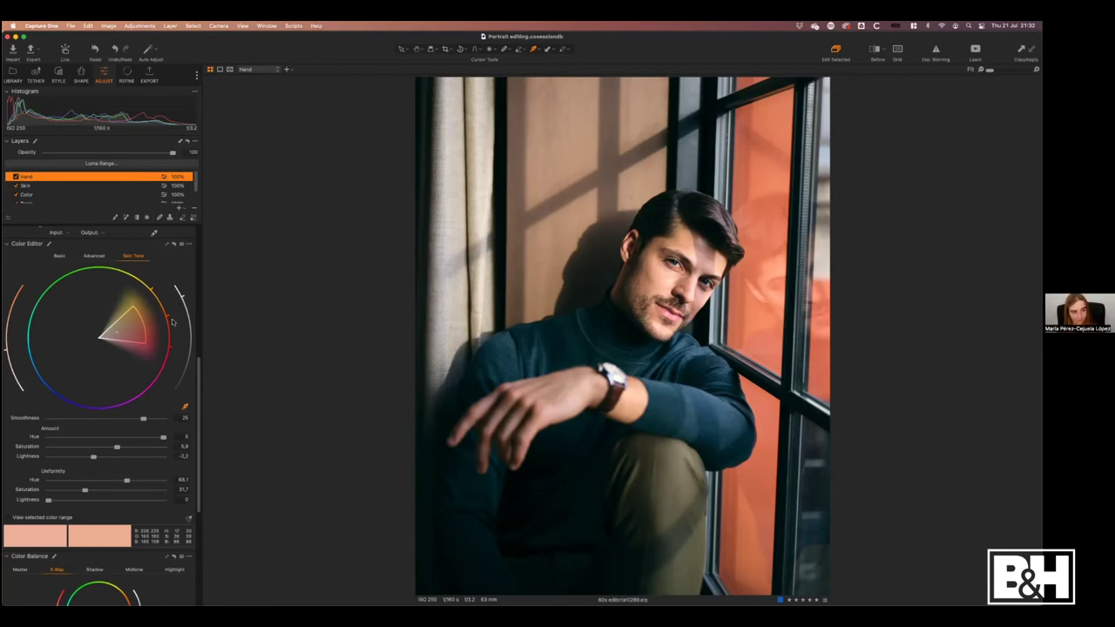
Paint over the iris of the man's right eye with the built-in Iris Enhance style brush in a close view.
left_click_drag(200, 378, 184, 250)
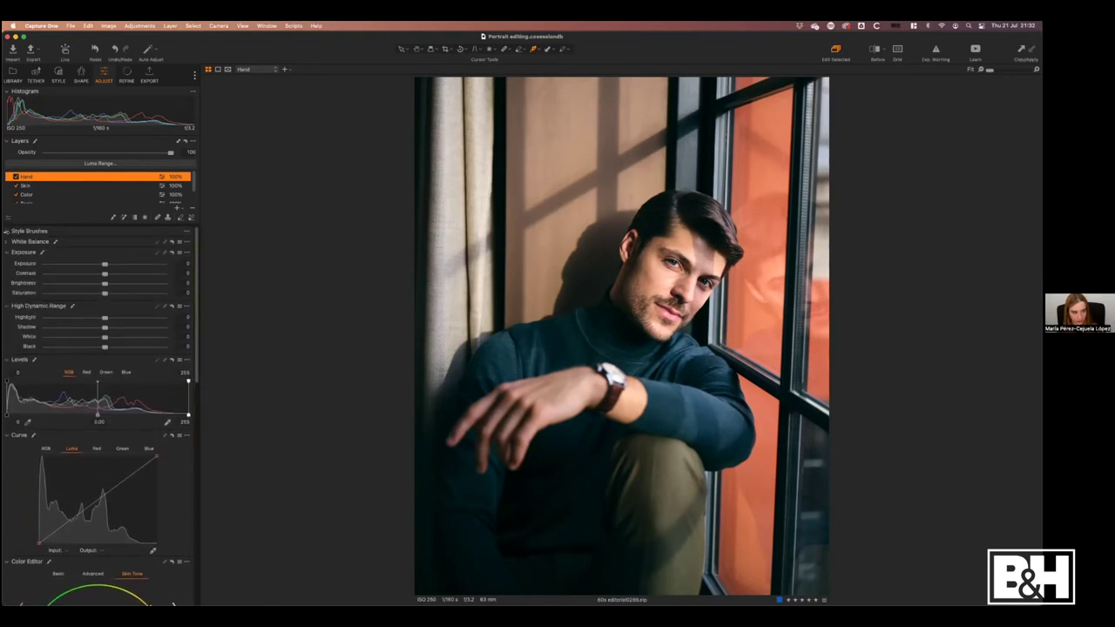
left_click(6, 233)
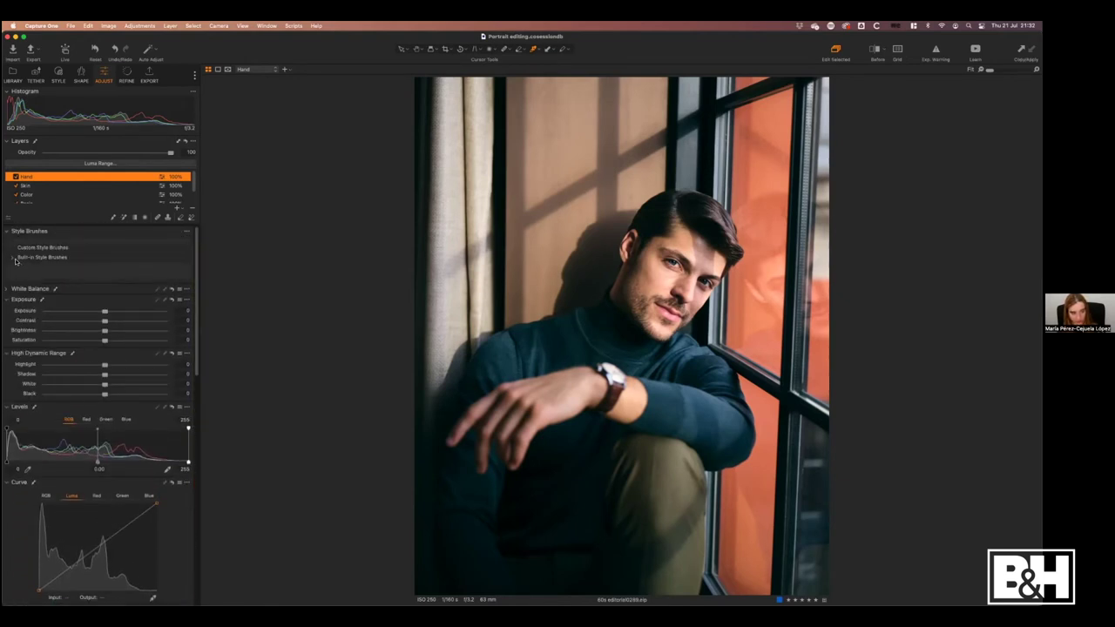
left_click(12, 258)
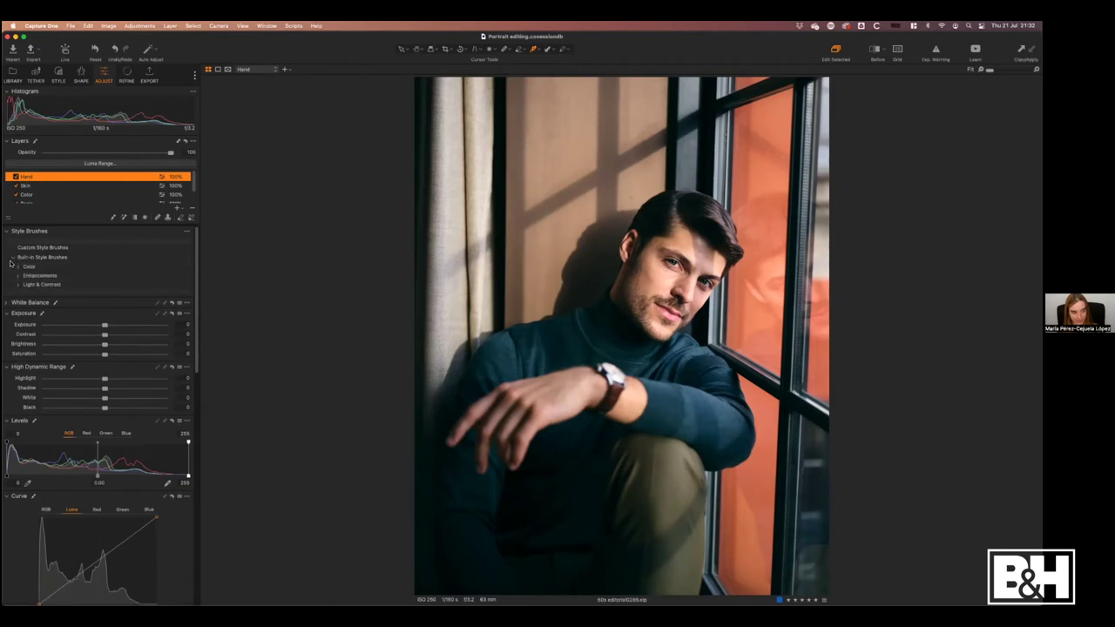
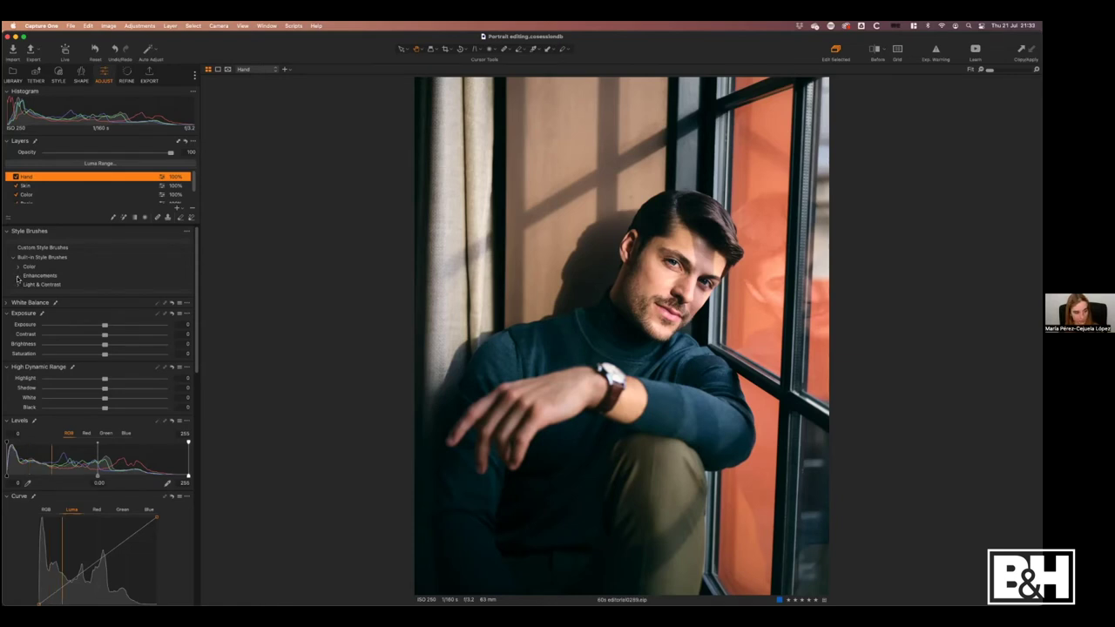
left_click(18, 276)
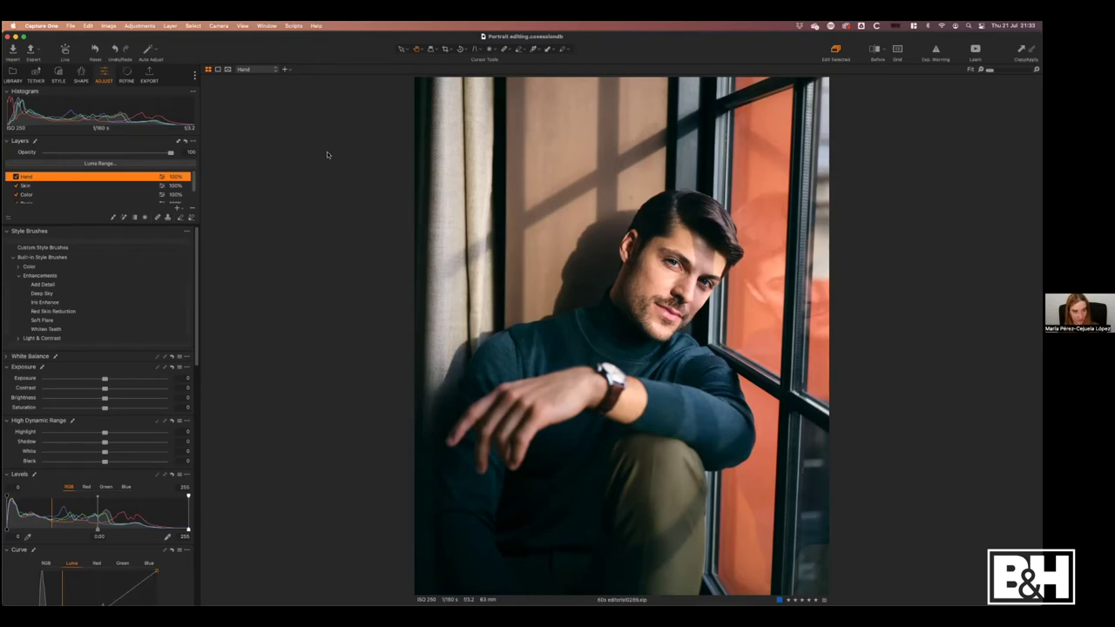
double_click(680, 281)
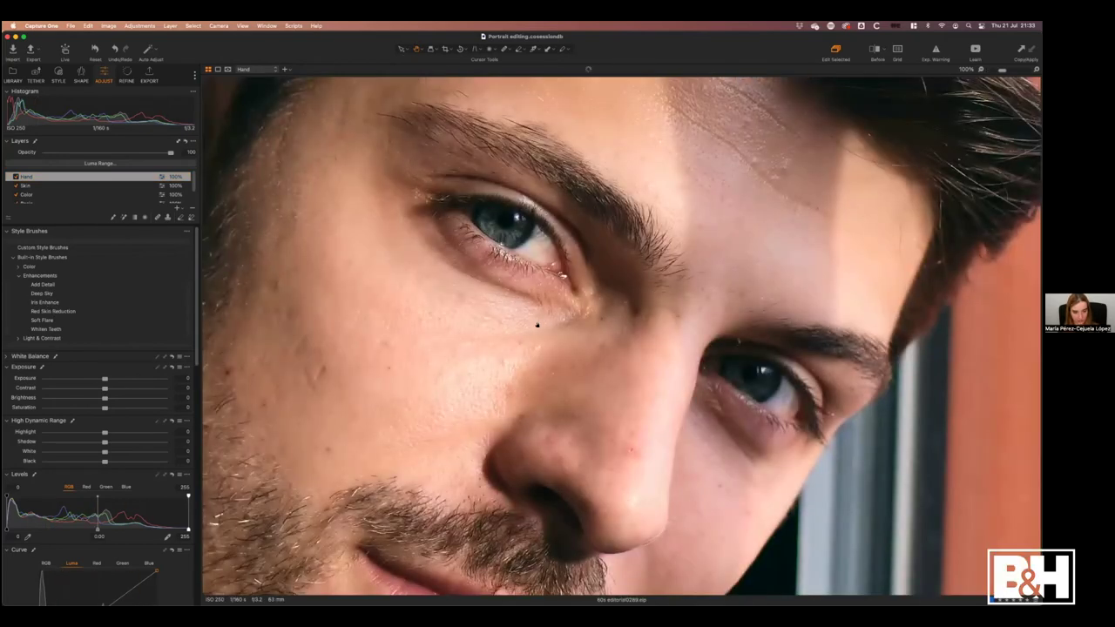
left_click_drag(543, 318, 580, 300)
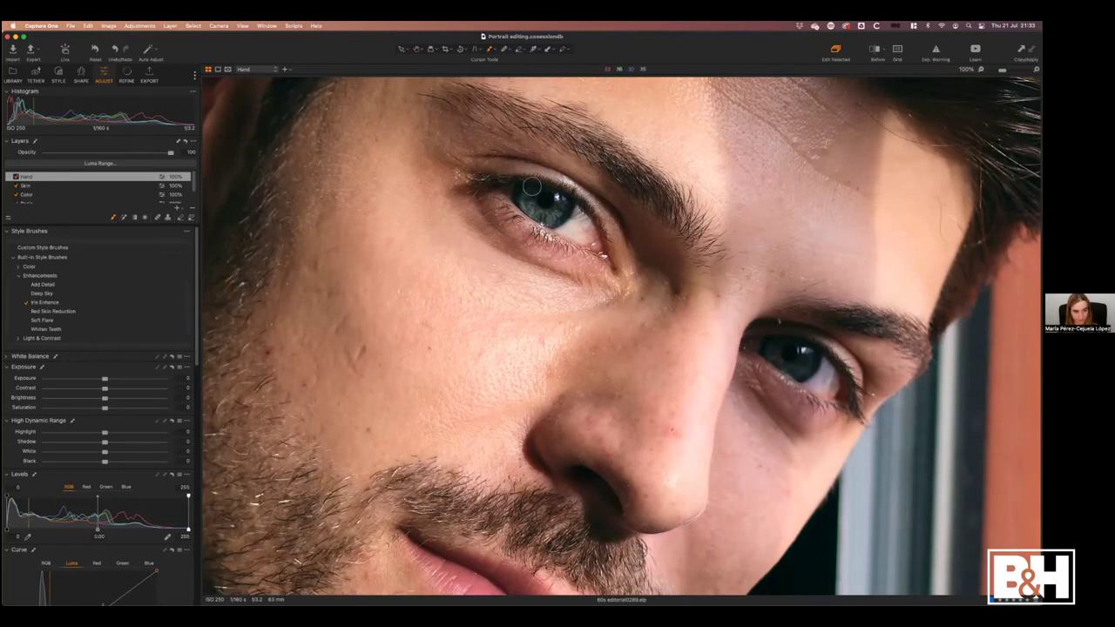
left_click_drag(533, 193, 529, 202)
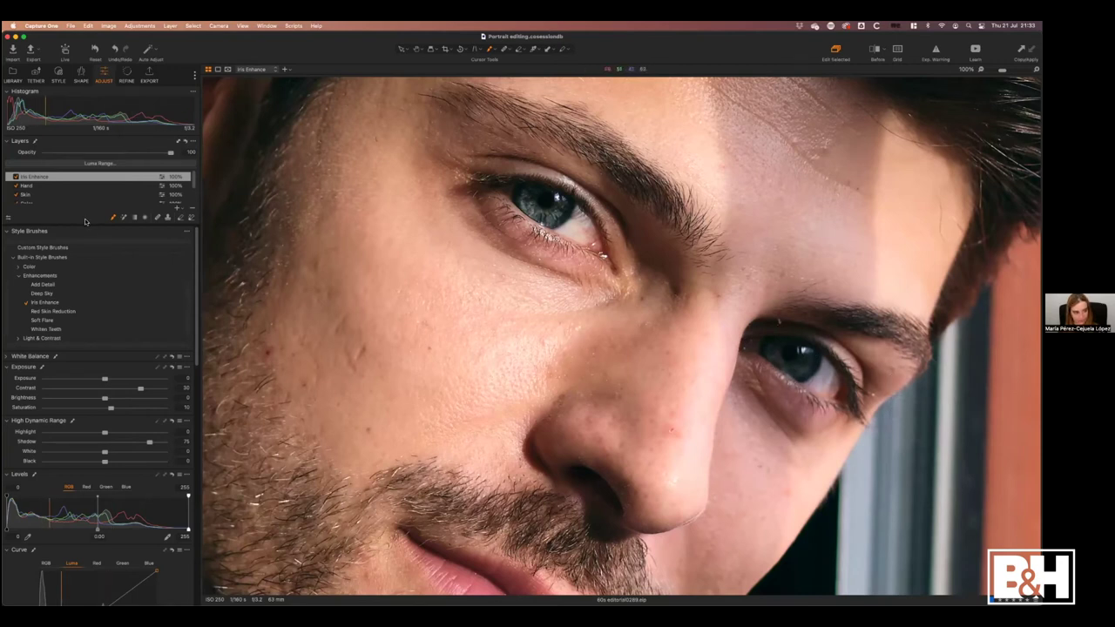
Compare the eyes with and without the Iris Enhance layer, and check the whole portrait.
left_click(15, 177)
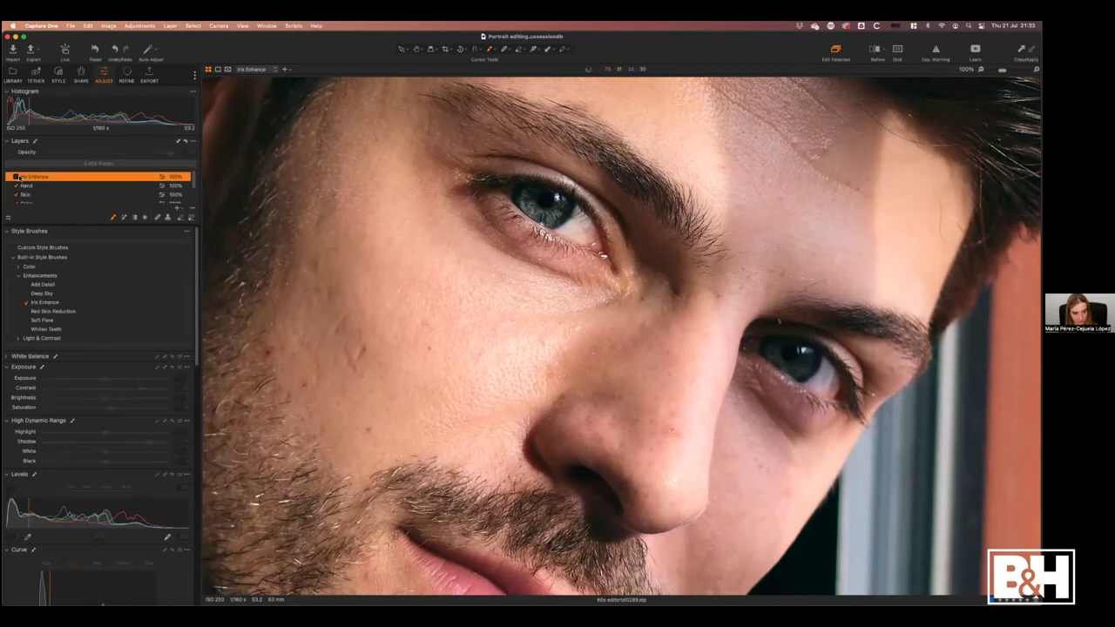
left_click(15, 177)
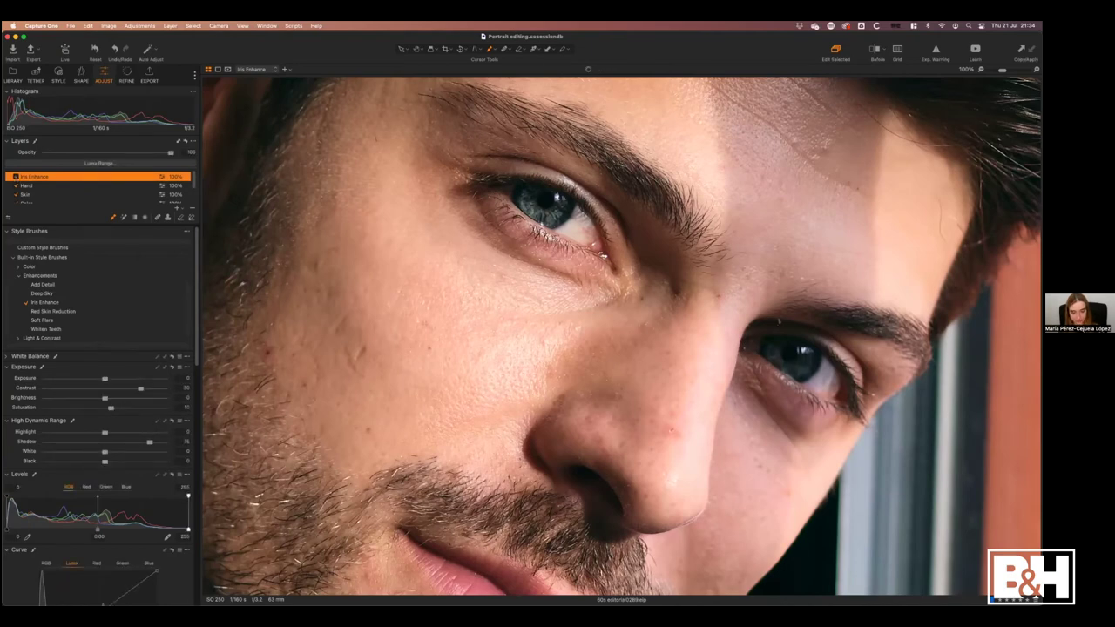
key("super+0")
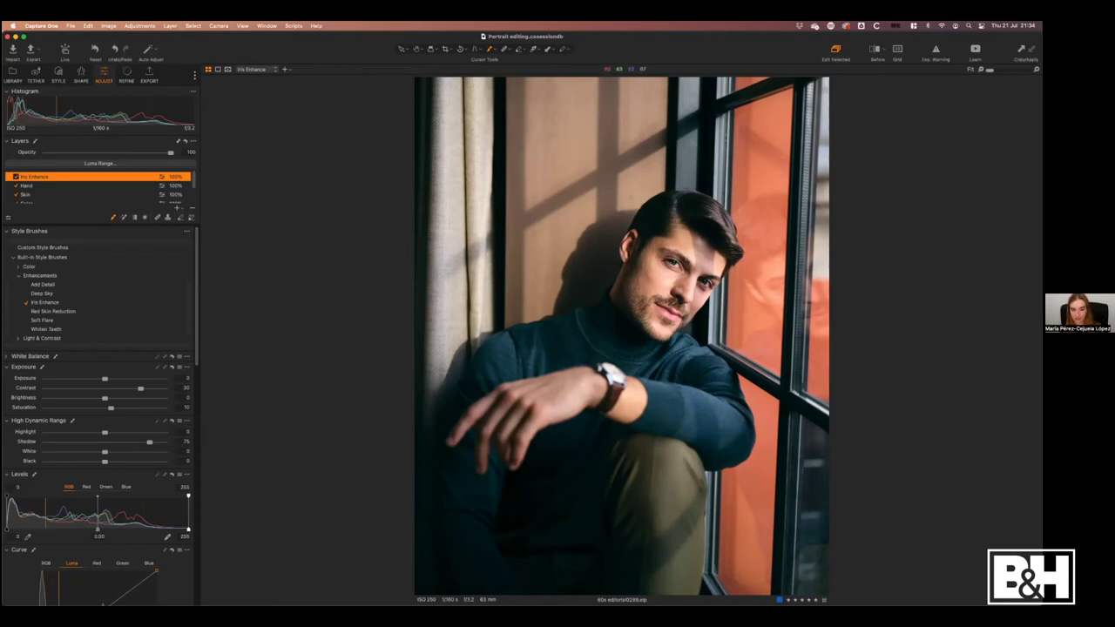
Brush the Iris Enhance effect further over the irises of both eyes.
scroll(698, 265, "up", 5)
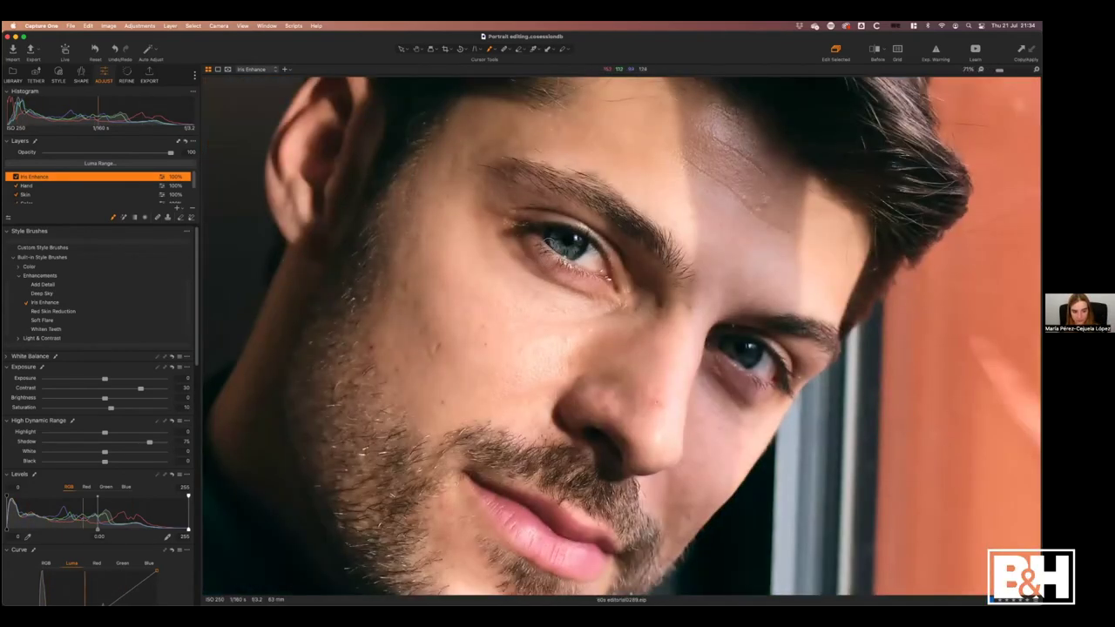
mouse_move(556, 238)
left_mouse_down()
mouse_move(578, 251)
mouse_move(555, 242)
mouse_move(564, 250)
left_mouse_up()
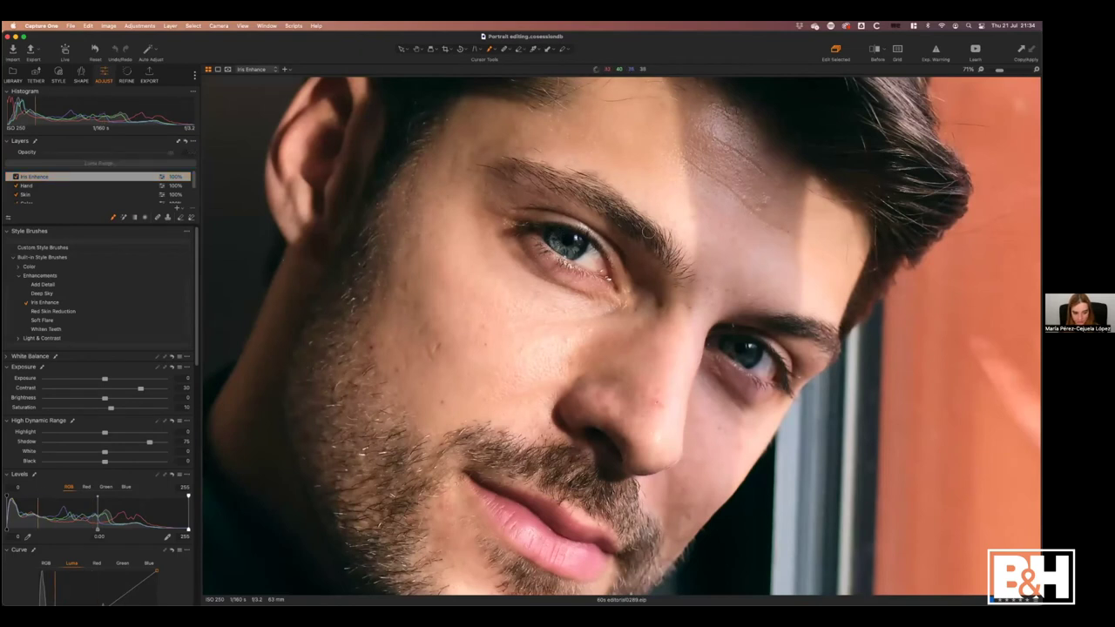
left_click_drag(735, 353, 752, 349)
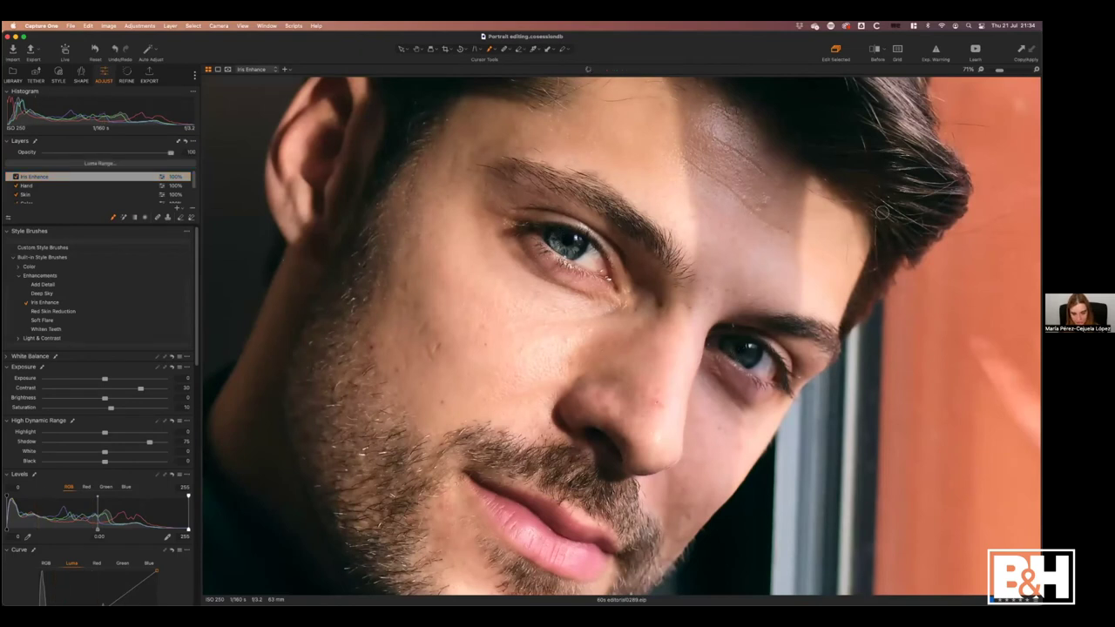
key("super+plus")
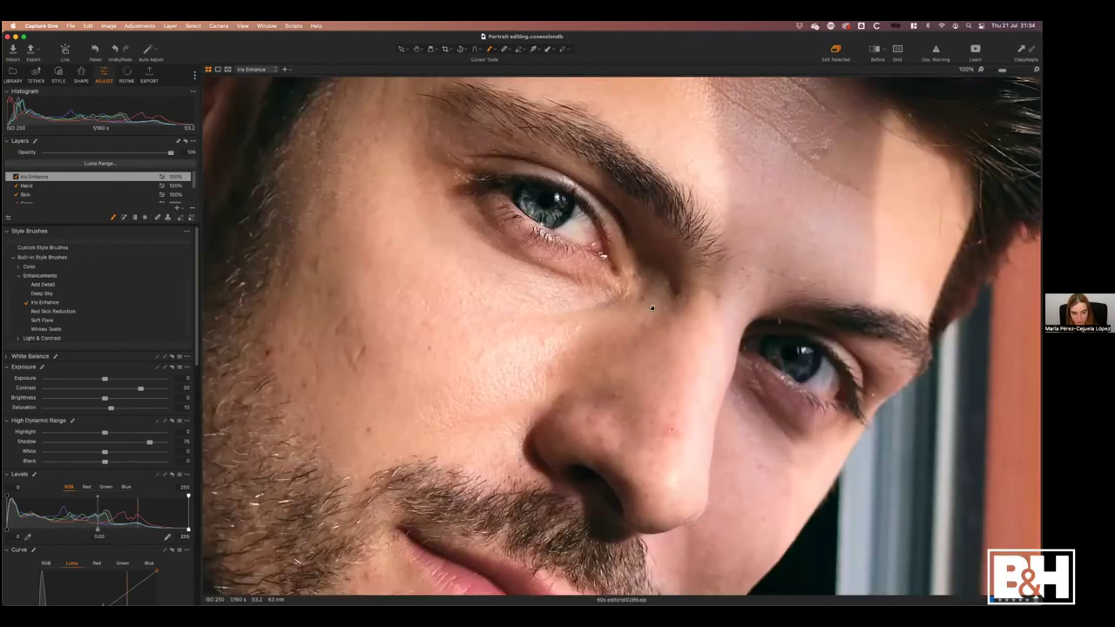
left_click_drag(537, 197, 562, 210)
left_click_drag(787, 364, 779, 351)
key("super+0")
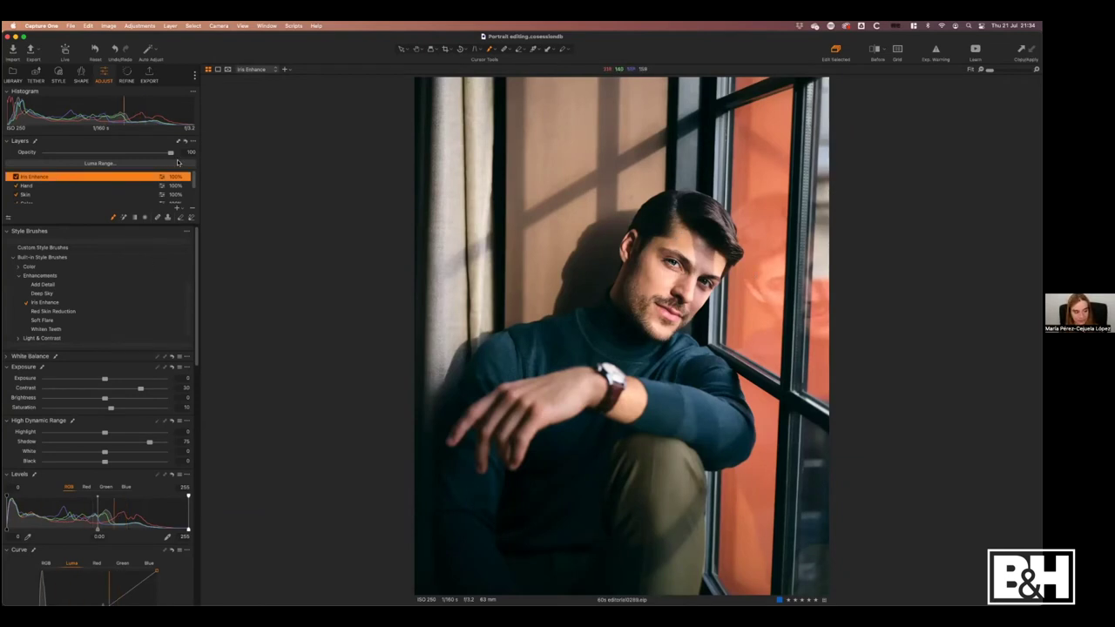
Reduce the Iris Enhance layer's opacity to 50, comparing the eyes with and without the layer.
left_click_drag(169, 154, 96, 162)
left_click(15, 177)
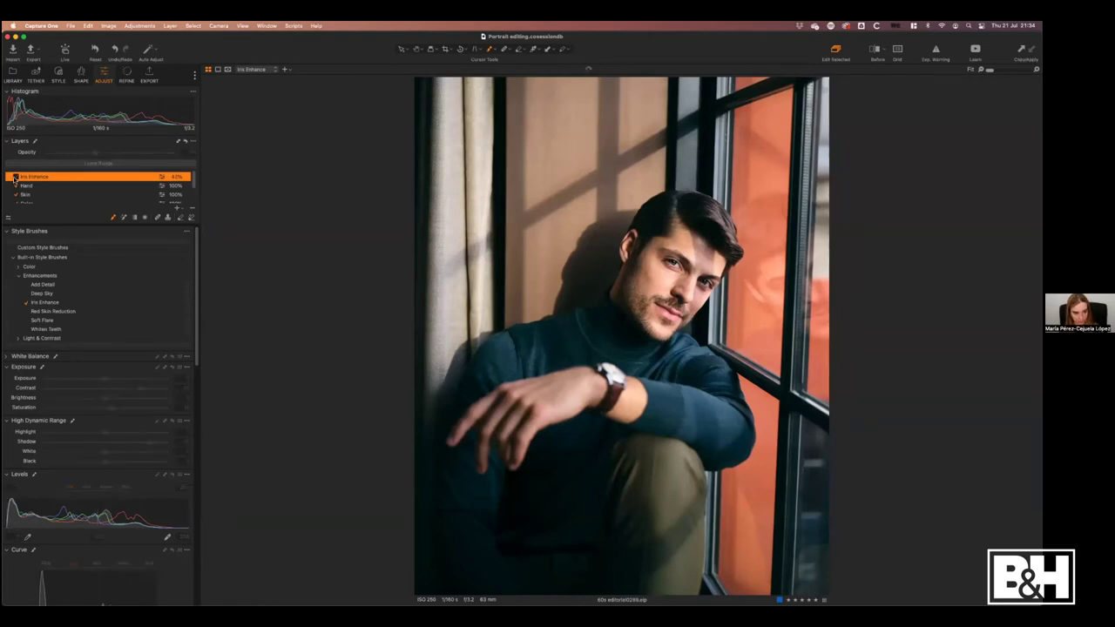
left_click(15, 177)
left_click_drag(95, 154, 99, 153)
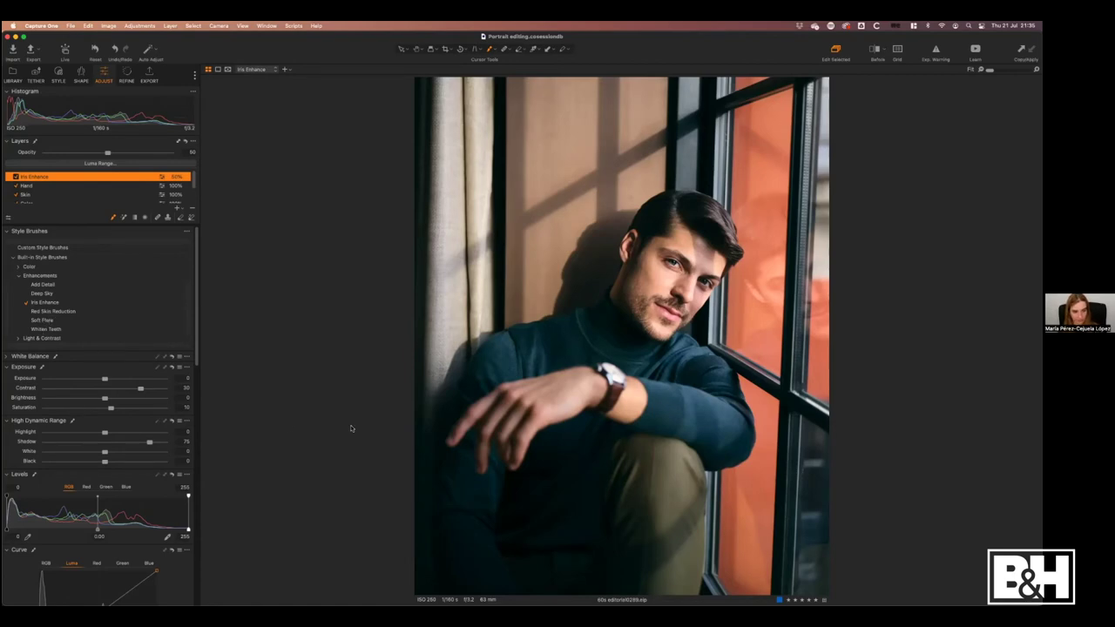
scroll(697, 267, "up", 5)
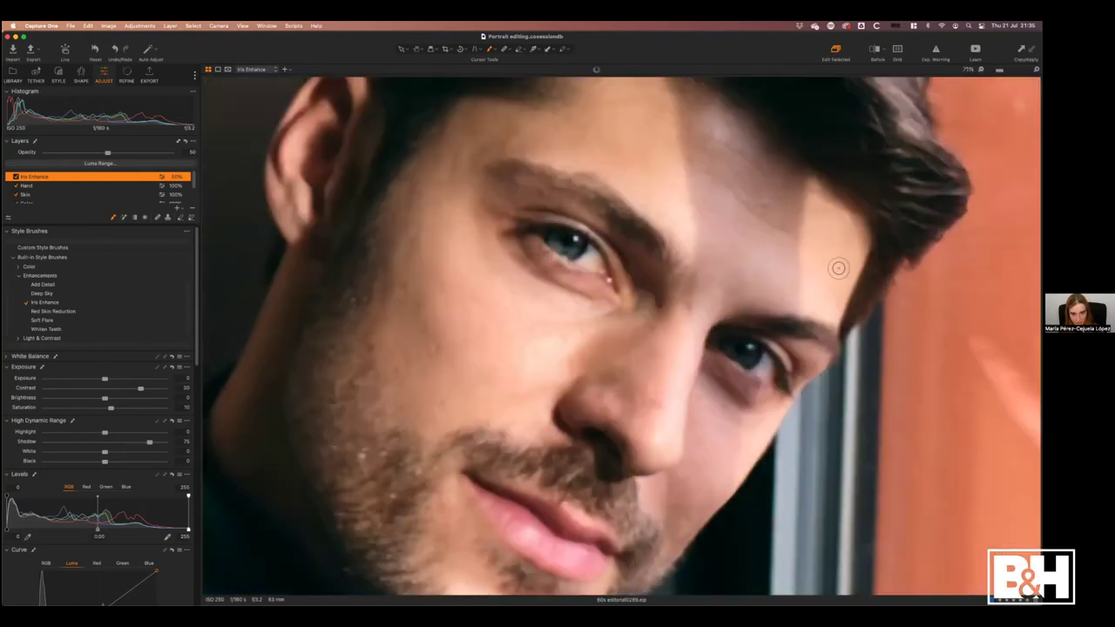
scroll(556, 442, "down", 3)
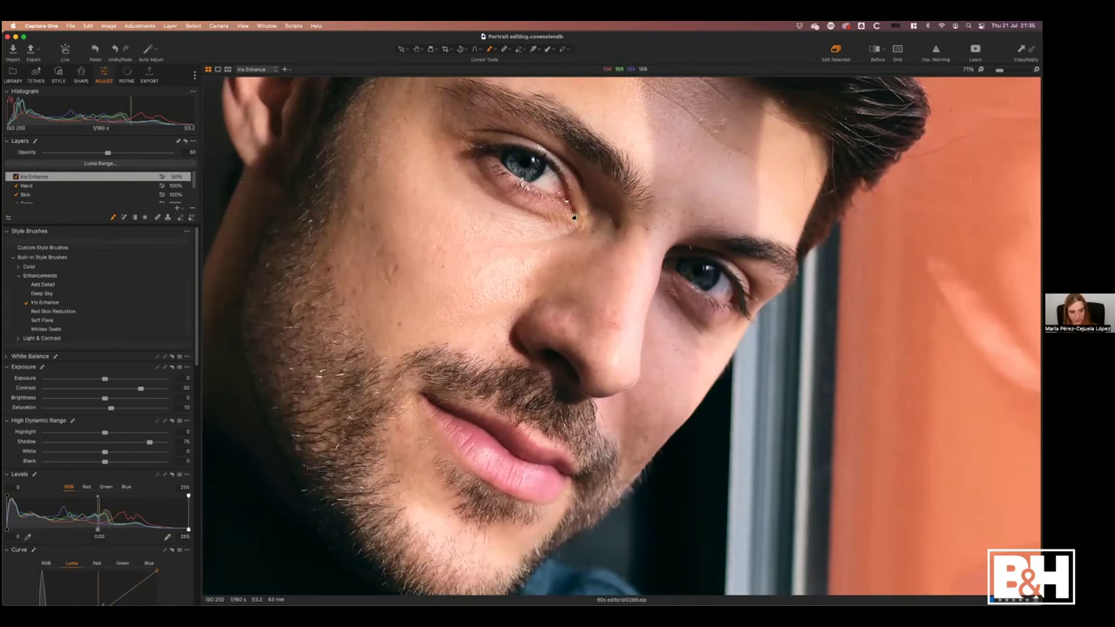
Paint the skin around both of the man's eyes with the built-in Red Skin Reduction style brush.
scroll(558, 313, "up", 3)
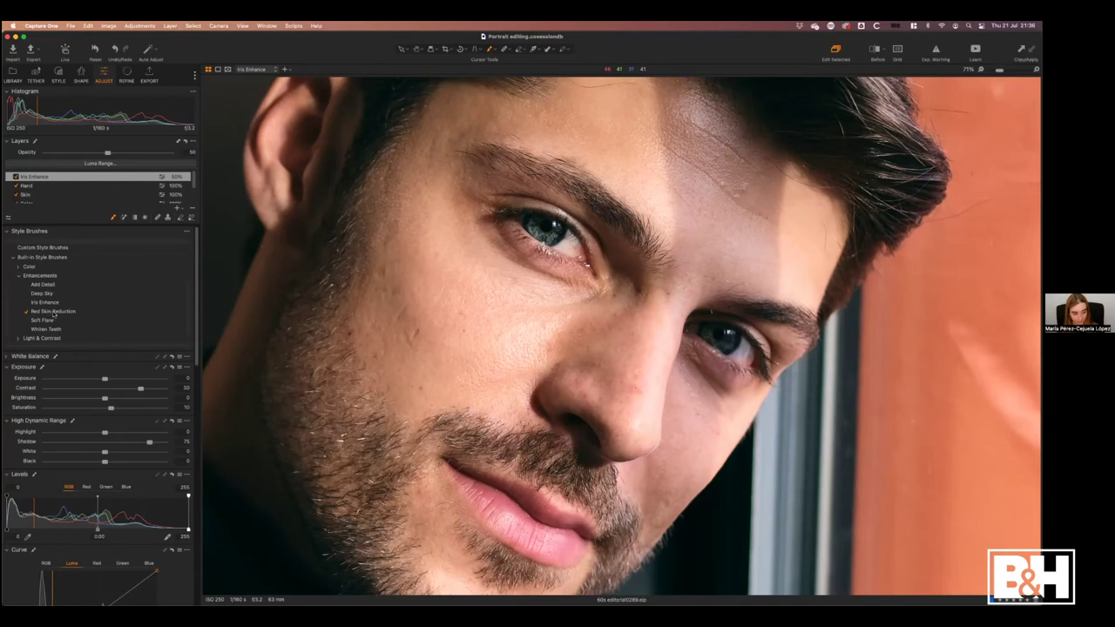
left_click(55, 311)
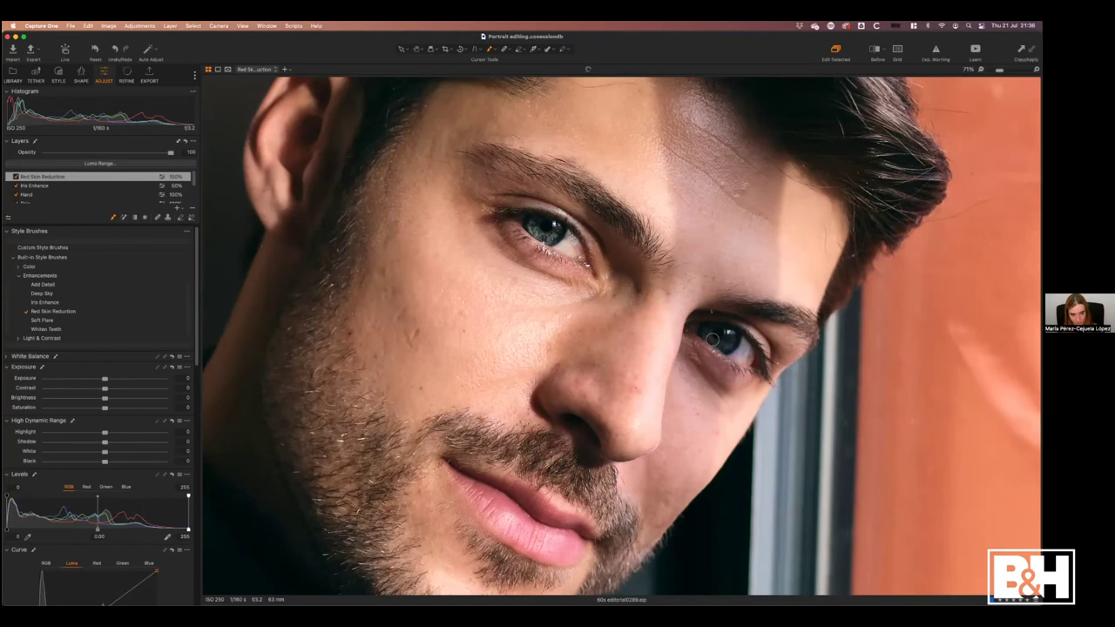
right_click(722, 350)
right_click(531, 263)
Compare the face with and without the Red Skin Reduction layer, and return to the whole portrait.
left_click(14, 177)
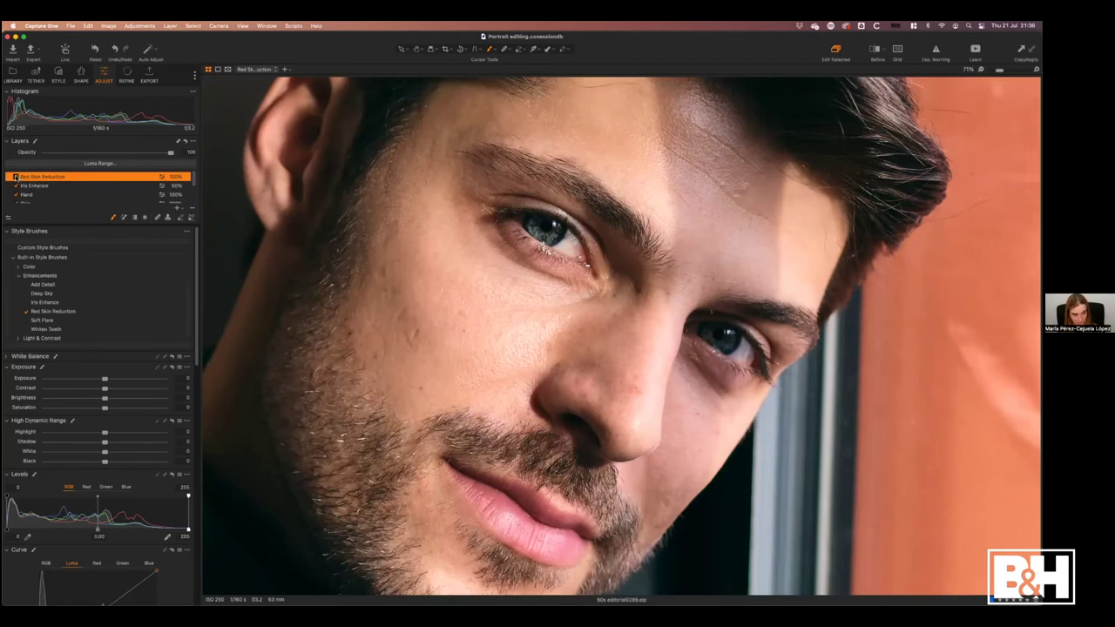
left_click(15, 177)
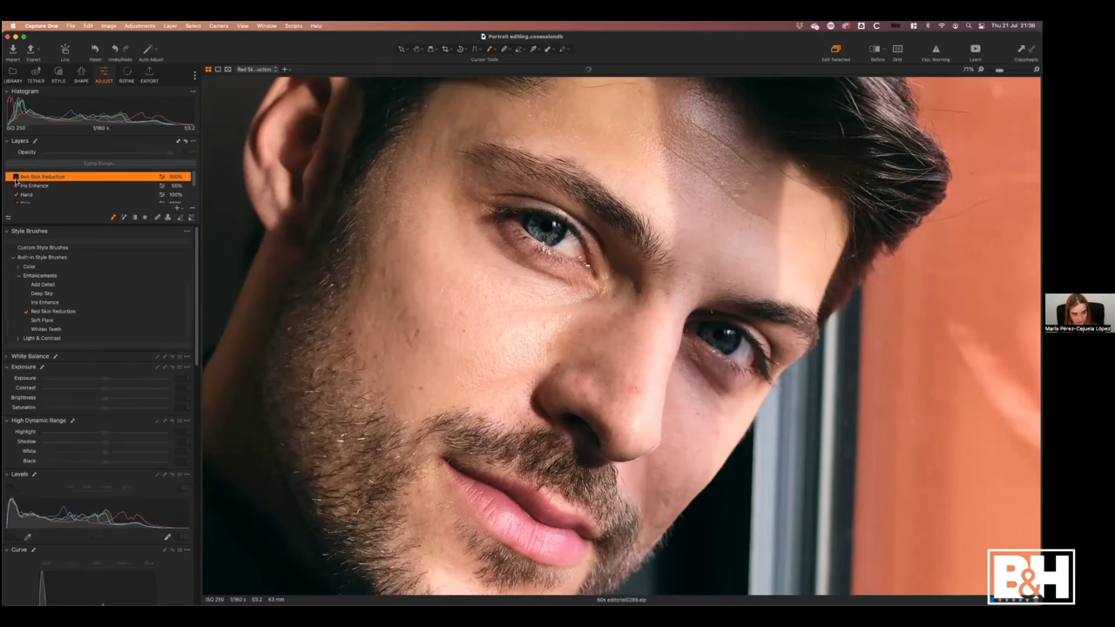
left_click(14, 177)
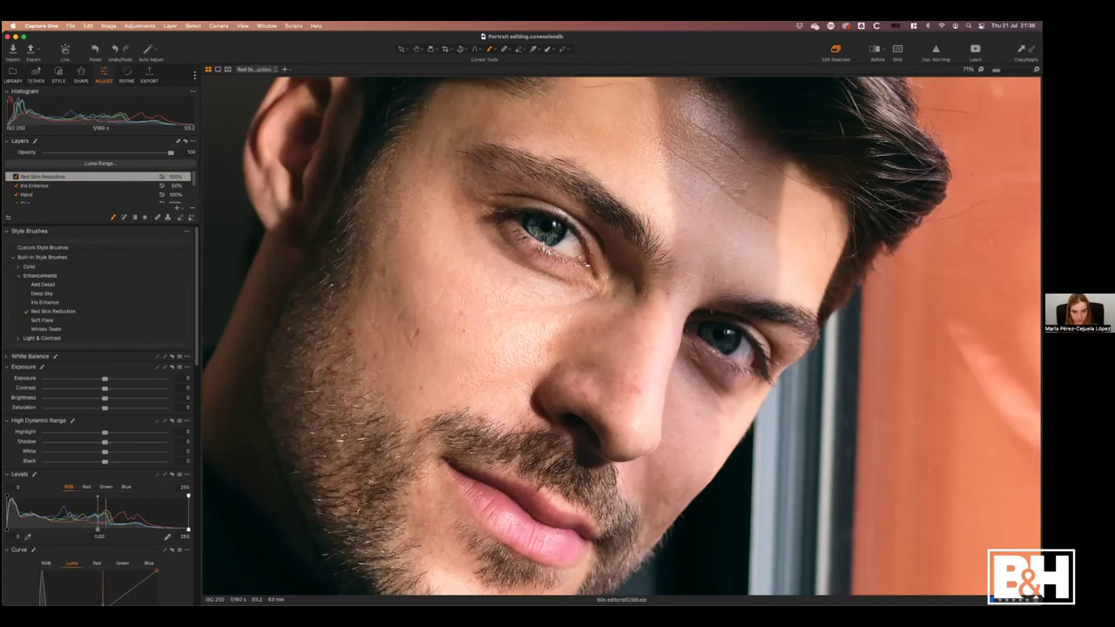
key("super+0")
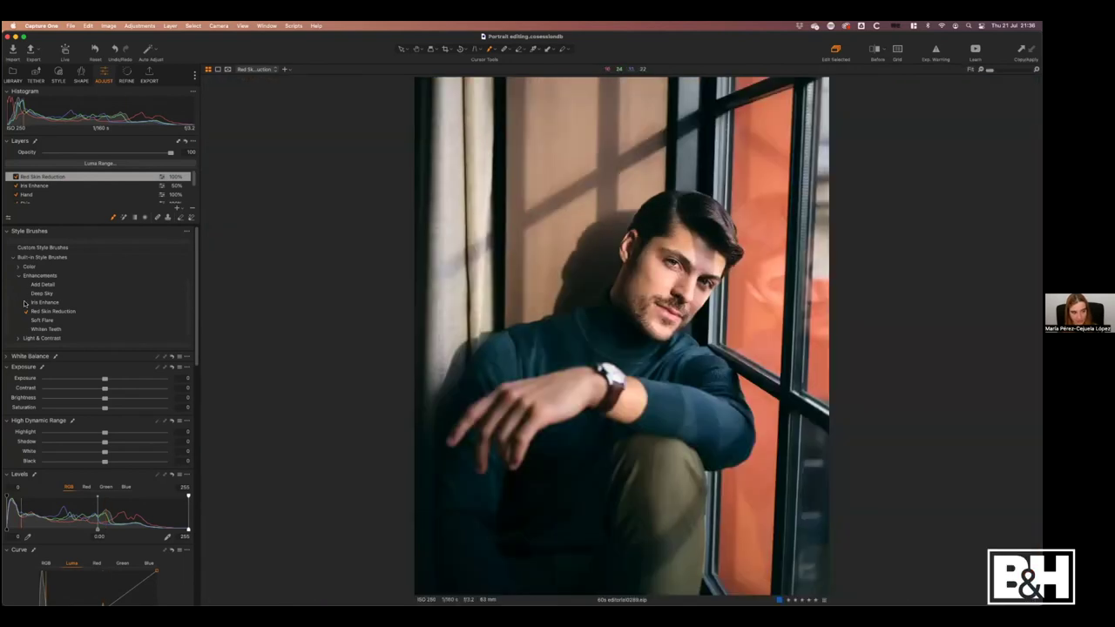
Choose the built-in Burn (darken) style brush from Light & Contrast and start darkening the cheek below the man's ear.
left_click(19, 276)
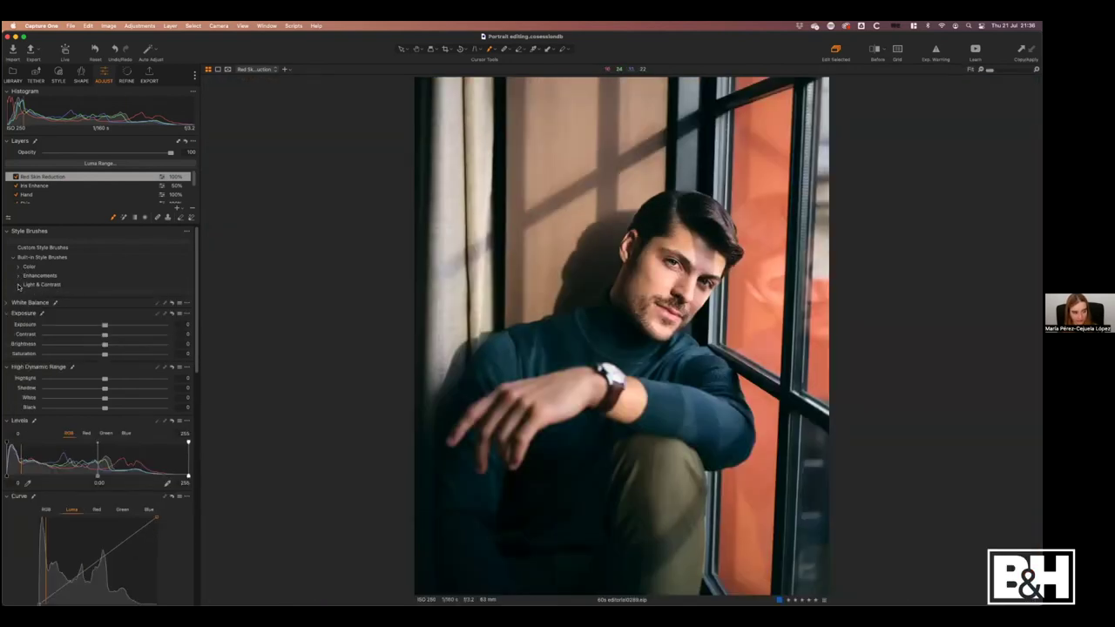
left_click(18, 285)
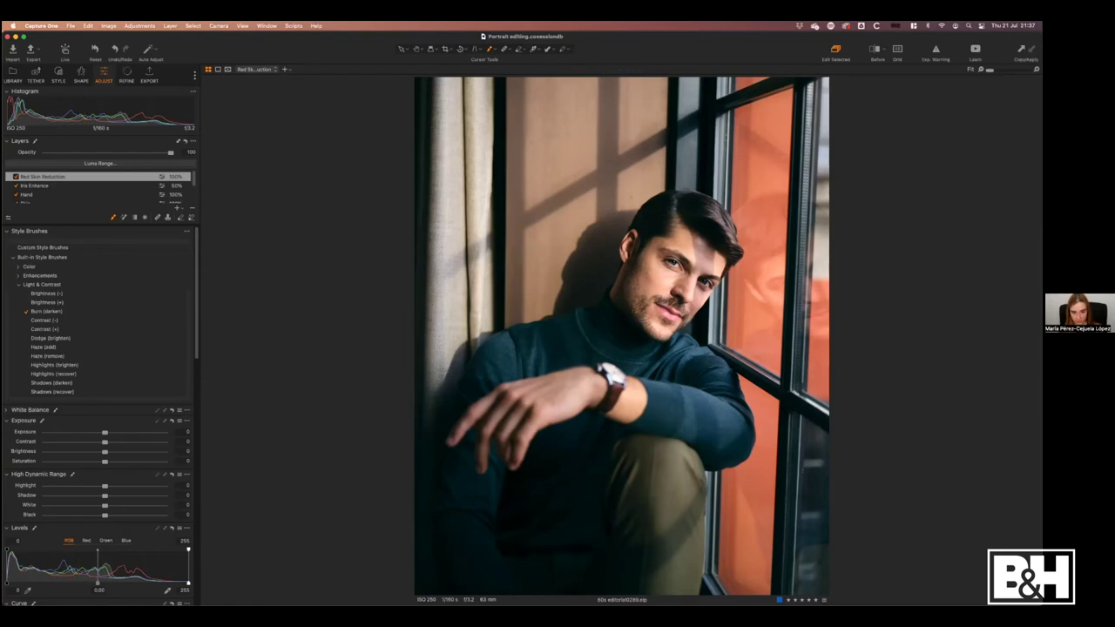
scroll(706, 262, "up", 5)
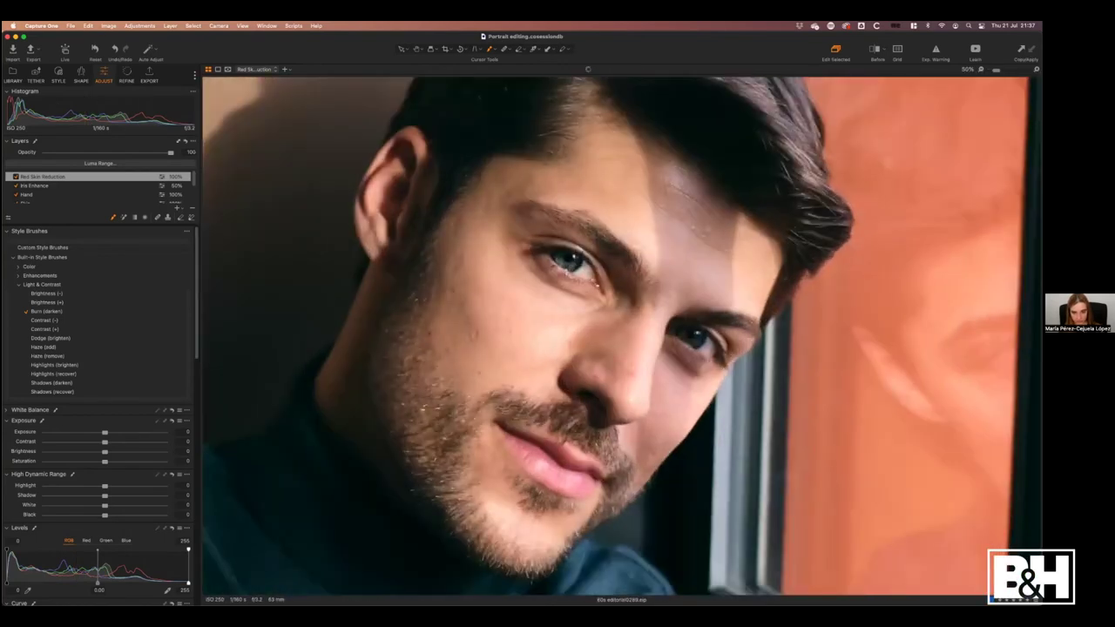
scroll(865, 194, "down", 3)
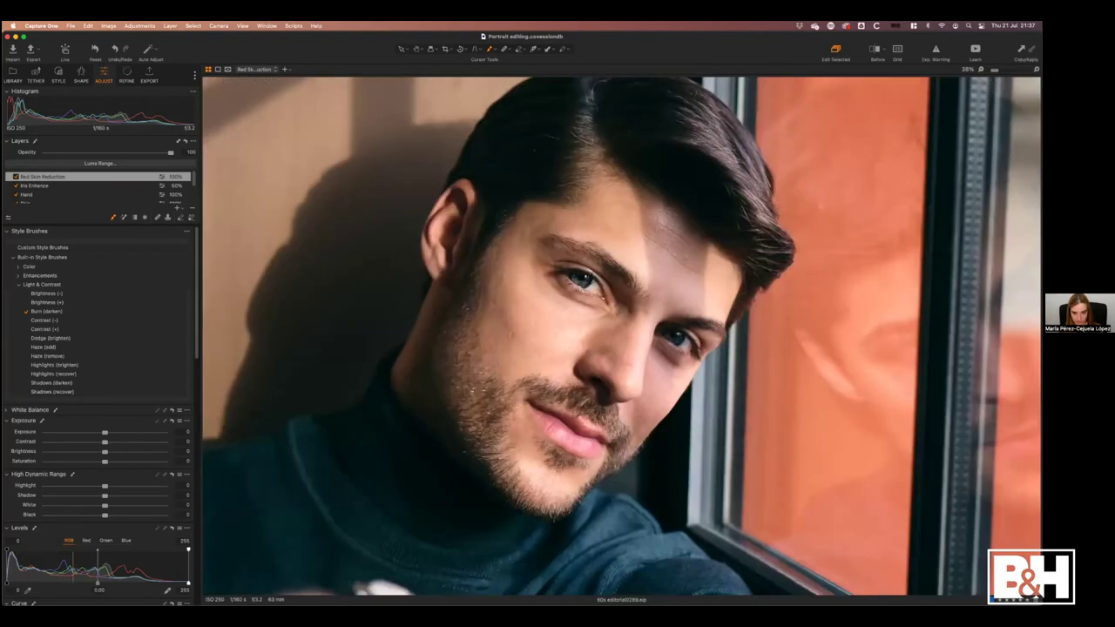
scroll(1032, 331, "down", 2)
left_click_drag(676, 392, 669, 294)
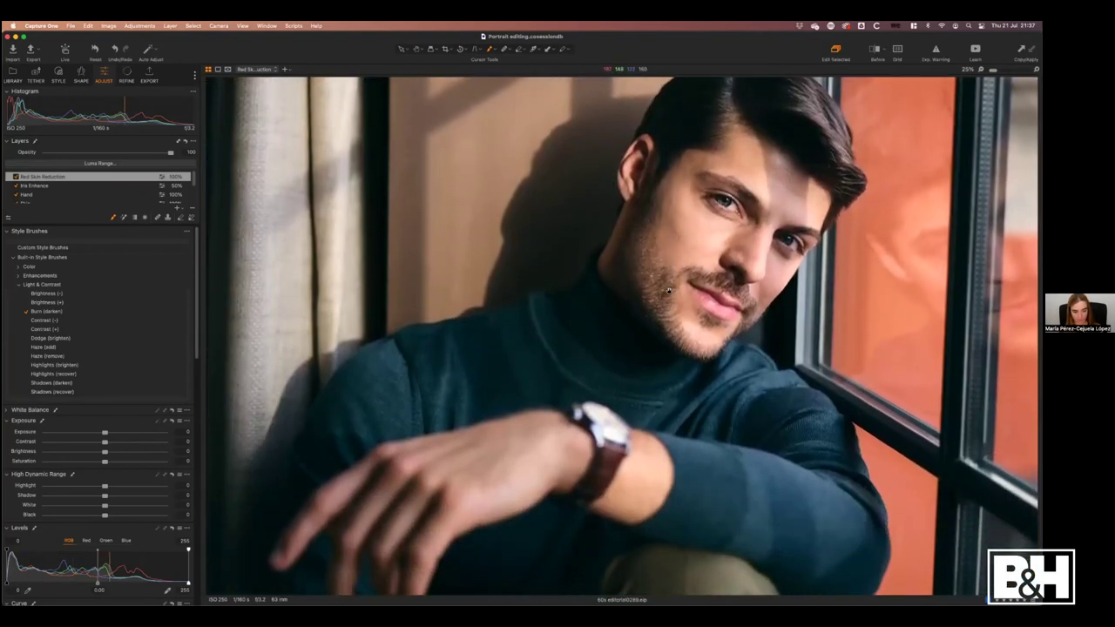
scroll(662, 320, "up", 1)
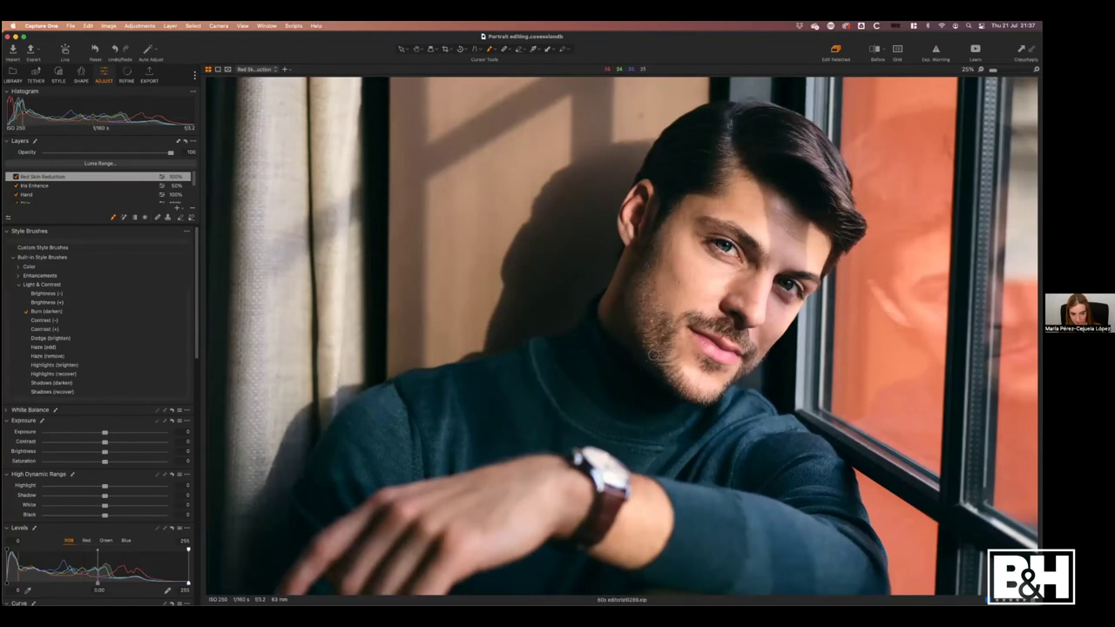
right_click(655, 299)
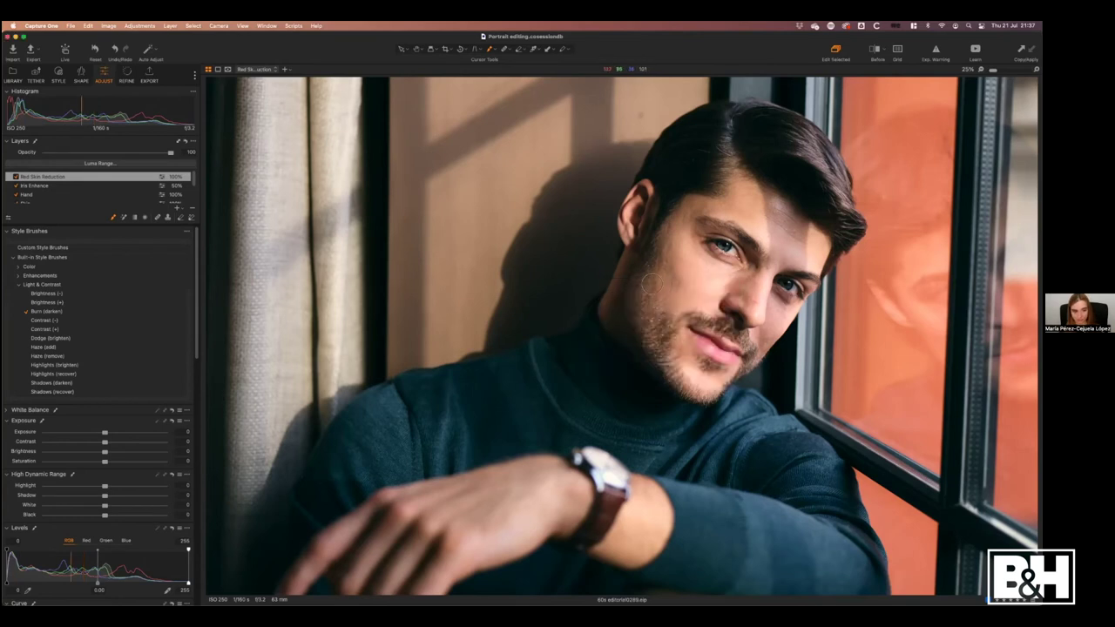
left_click_drag(648, 272, 652, 248)
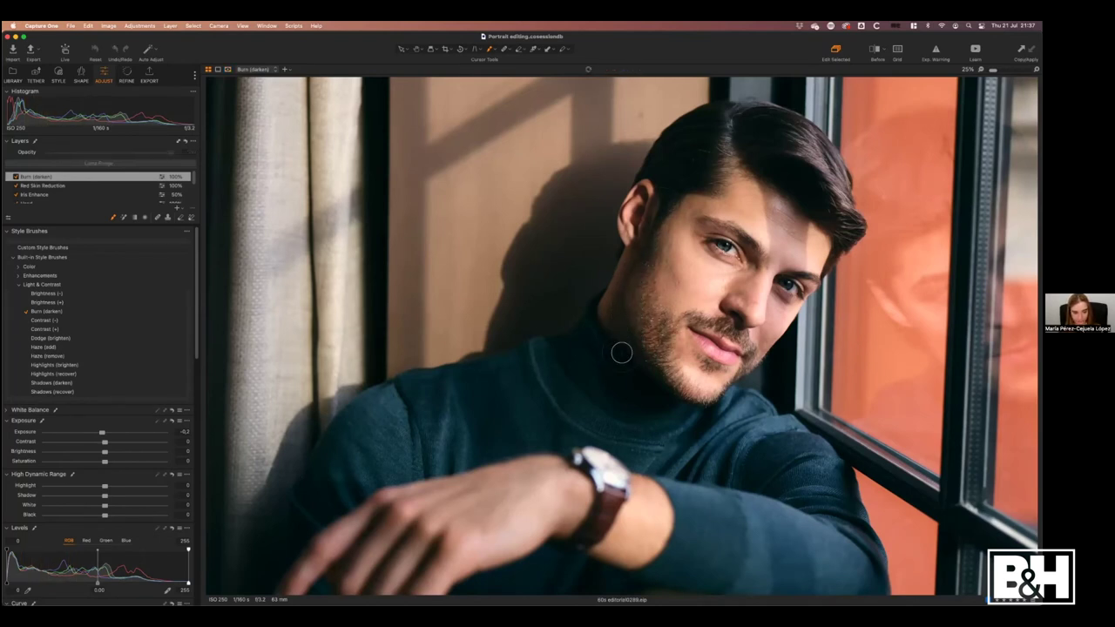
Adjust the Burn brush and darken the face from the temple down the cheek to the chin.
right_click(644, 315)
mouse_move(647, 315)
left_mouse_down()
mouse_move(649, 397)
mouse_move(621, 313)
mouse_move(654, 334)
mouse_move(657, 383)
mouse_move(688, 335)
mouse_move(686, 315)
left_mouse_up()
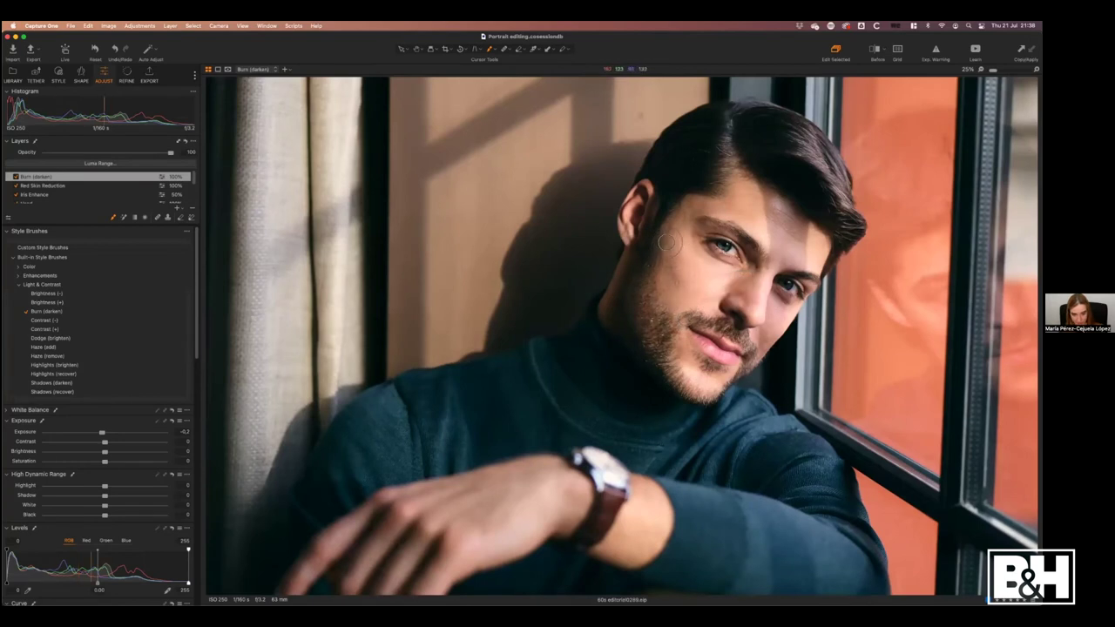
left_click_drag(661, 246, 686, 291)
mouse_move(678, 237)
left_mouse_down()
mouse_move(656, 286)
mouse_move(644, 263)
mouse_move(658, 260)
mouse_move(652, 361)
mouse_move(760, 406)
mouse_move(720, 479)
mouse_move(737, 386)
mouse_move(670, 339)
mouse_move(670, 394)
mouse_move(652, 272)
mouse_move(683, 392)
mouse_move(663, 373)
mouse_move(697, 405)
left_mouse_up()
left_click_drag(733, 360, 735, 358)
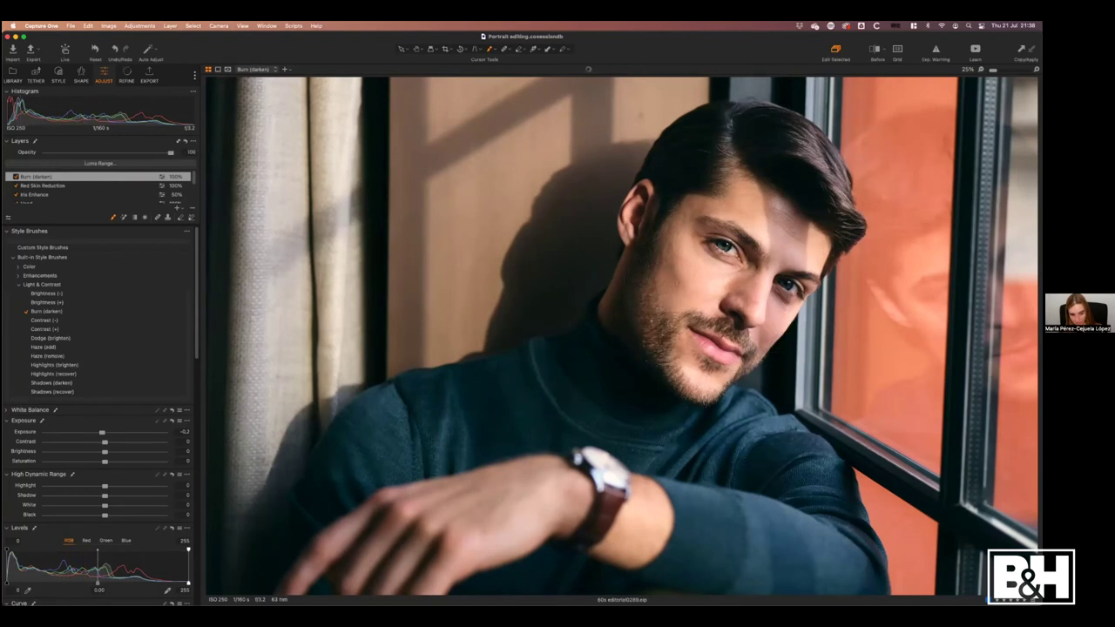
Build up the Burn effect over the bearded cheek, jawline and chin.
mouse_move(692, 311)
left_mouse_down()
mouse_move(656, 320)
mouse_move(662, 327)
left_mouse_up()
left_click_drag(784, 345, 787, 345)
left_click_drag(680, 335, 653, 305)
left_click_drag(647, 277, 648, 291)
mouse_move(654, 337)
left_mouse_down()
mouse_move(657, 346)
mouse_move(651, 319)
left_mouse_up()
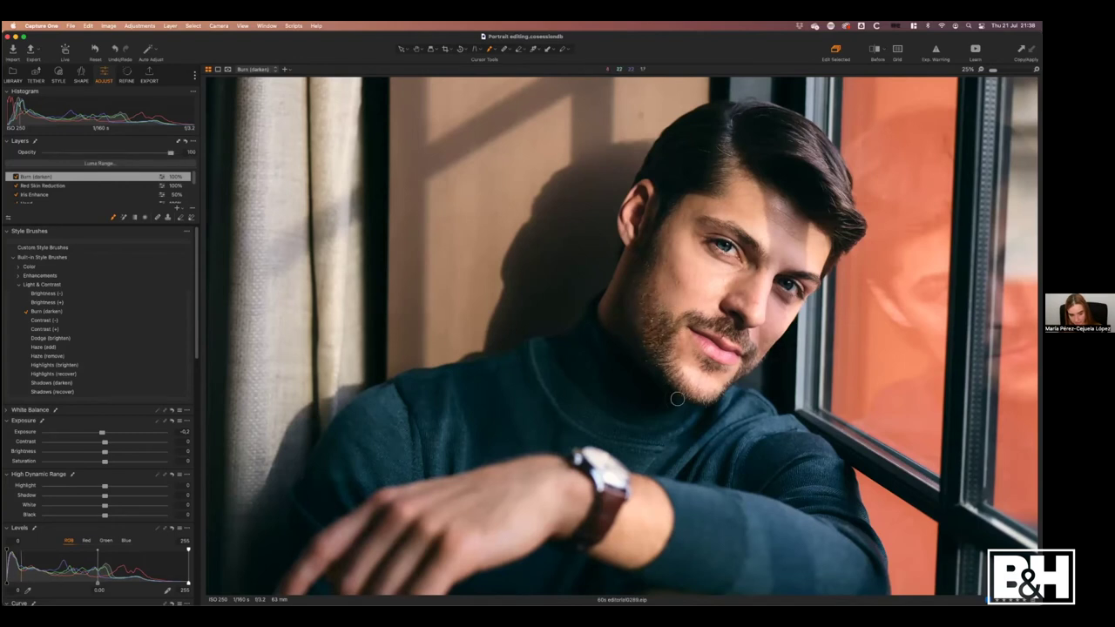
mouse_move(725, 369)
left_mouse_down()
mouse_move(700, 369)
mouse_move(712, 366)
mouse_move(699, 352)
mouse_move(723, 368)
mouse_move(692, 372)
mouse_move(713, 389)
left_mouse_up()
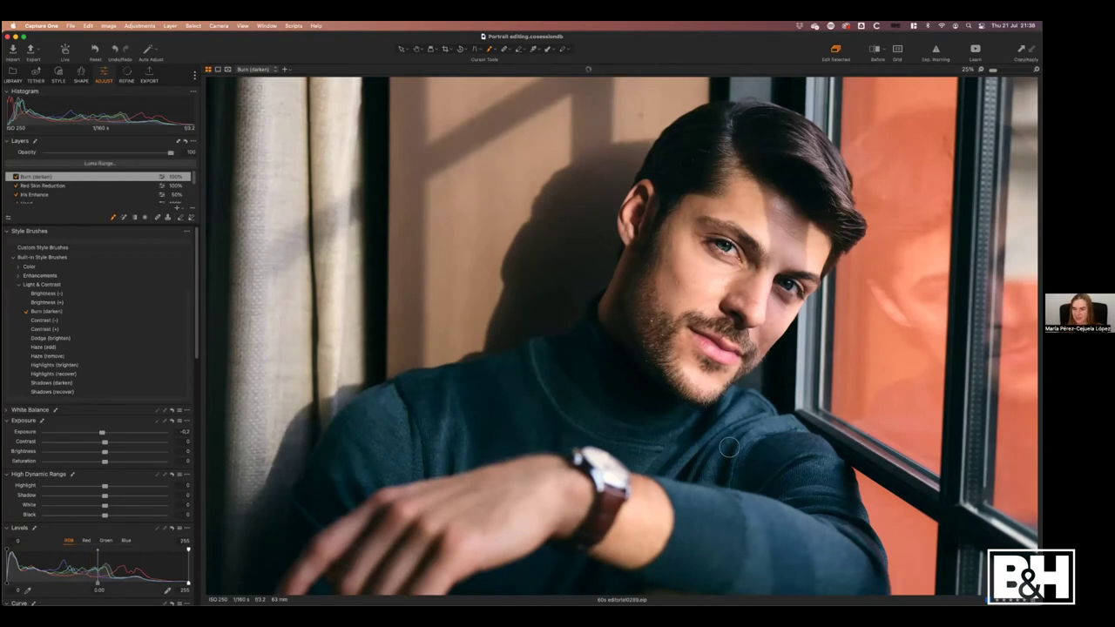
Burn the side of the man's nose with short strokes.
scroll(768, 229, "up", 3)
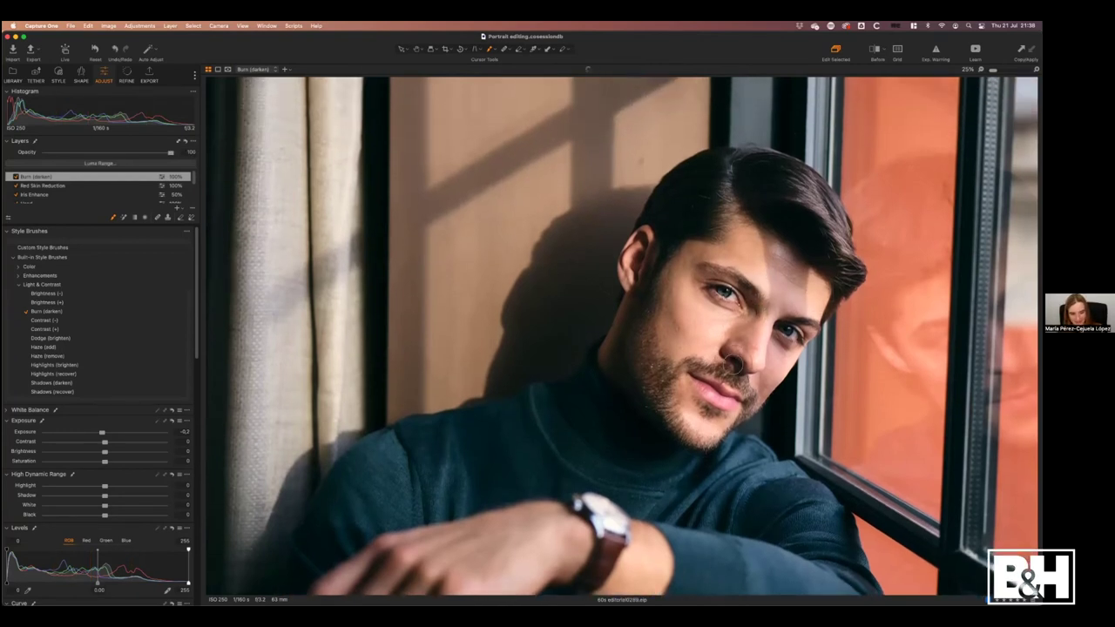
left_click_drag(758, 370, 756, 364)
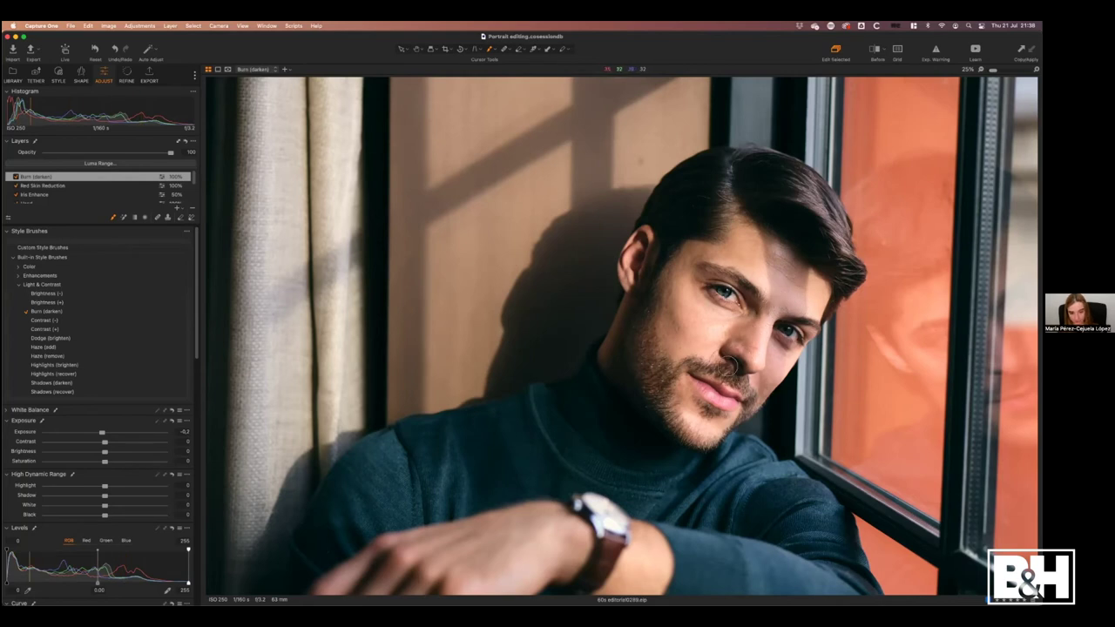
left_click_drag(759, 335, 751, 322)
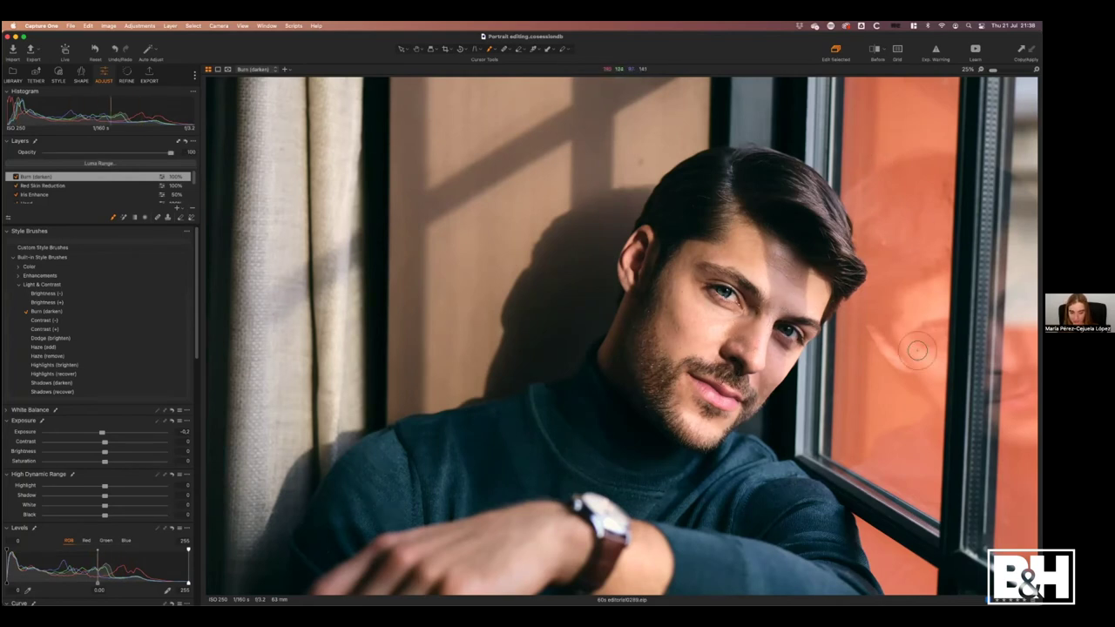
scroll(918, 316, "down", 1)
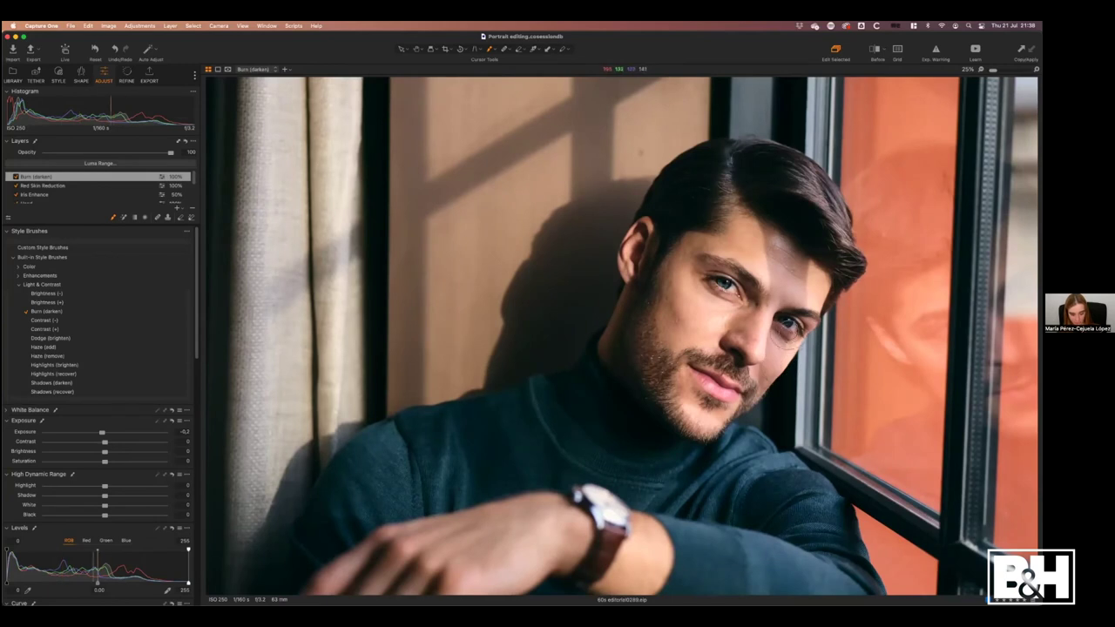
Resize the Burn brush and darken the window side of the man's face from the forehead to below the jaw.
key("bracketleft")
key("bracketleft")
left_click_drag(791, 241, 769, 396)
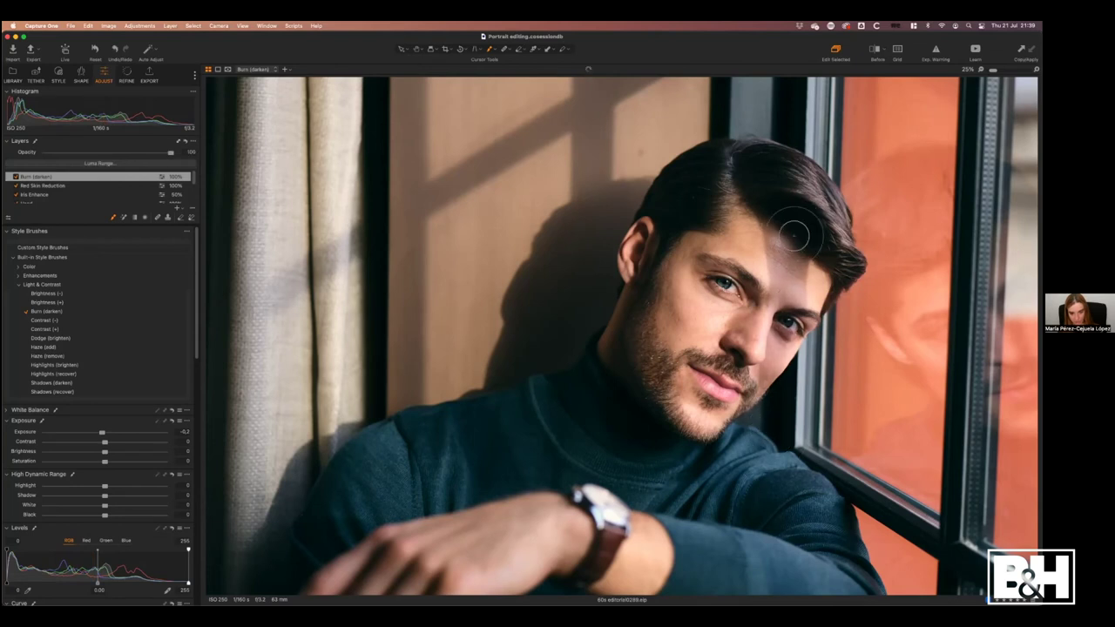
left_click_drag(794, 240, 775, 497)
left_click_drag(784, 321, 770, 503)
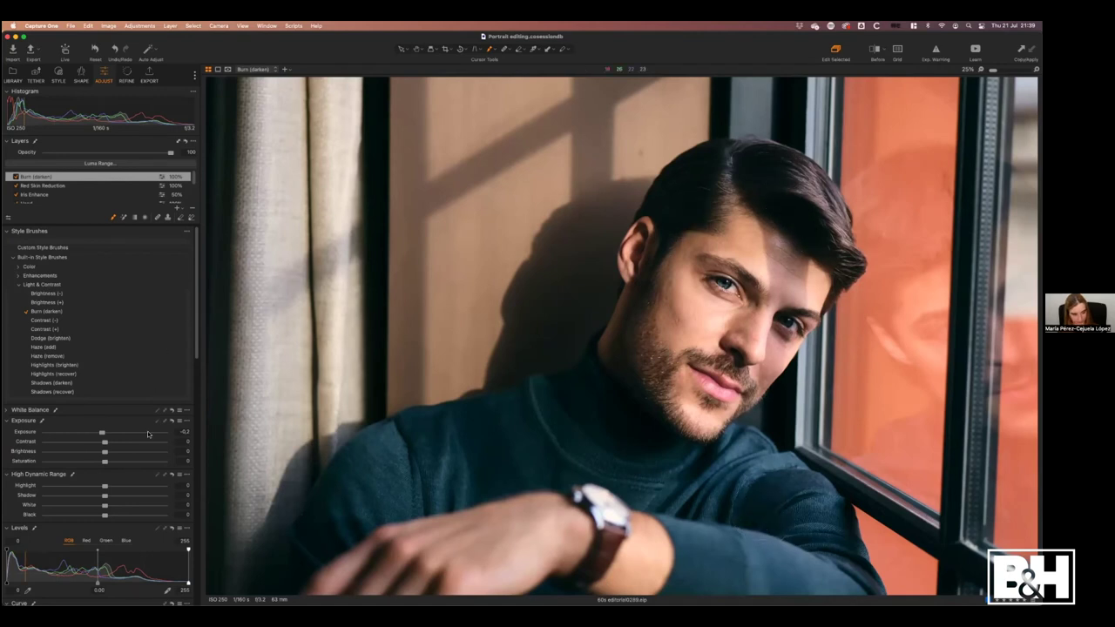
Expand the White Balance settings and compare the portrait with and without the Burn (darken) layer.
mouse_move(196, 358)
left_mouse_down()
mouse_move(200, 427)
mouse_move(197, 341)
left_mouse_up()
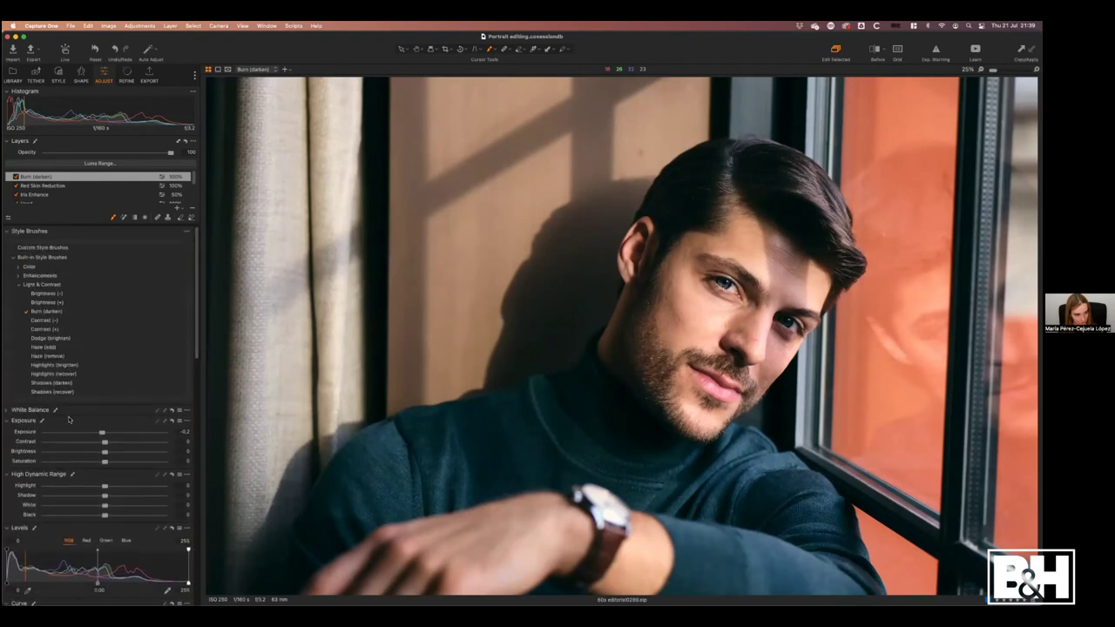
left_click(6, 410)
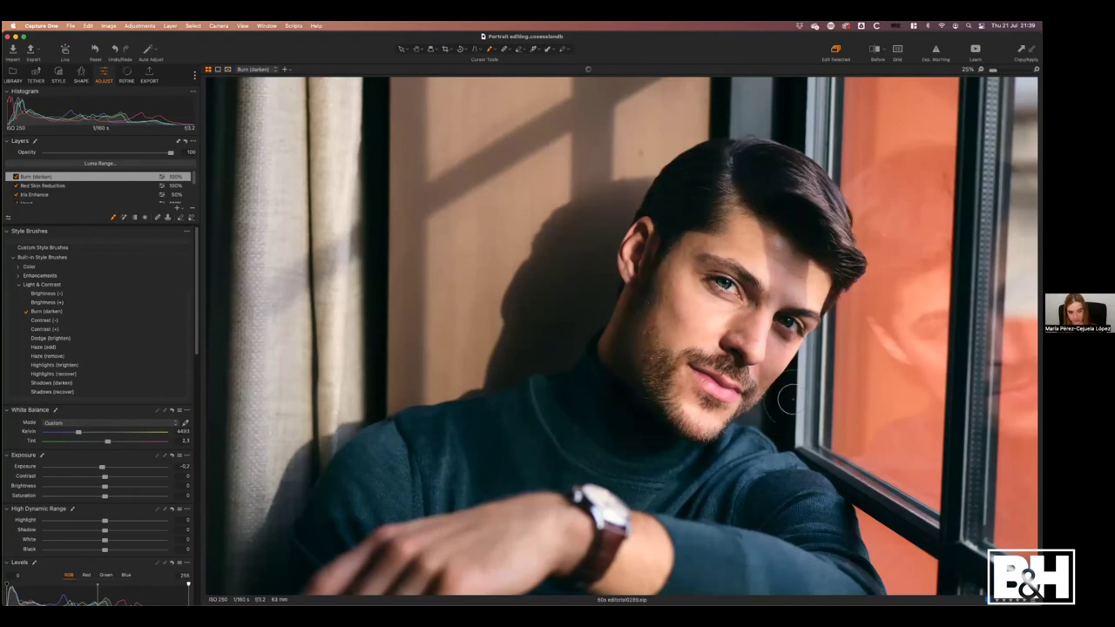
left_click(15, 177)
left_click(15, 177)
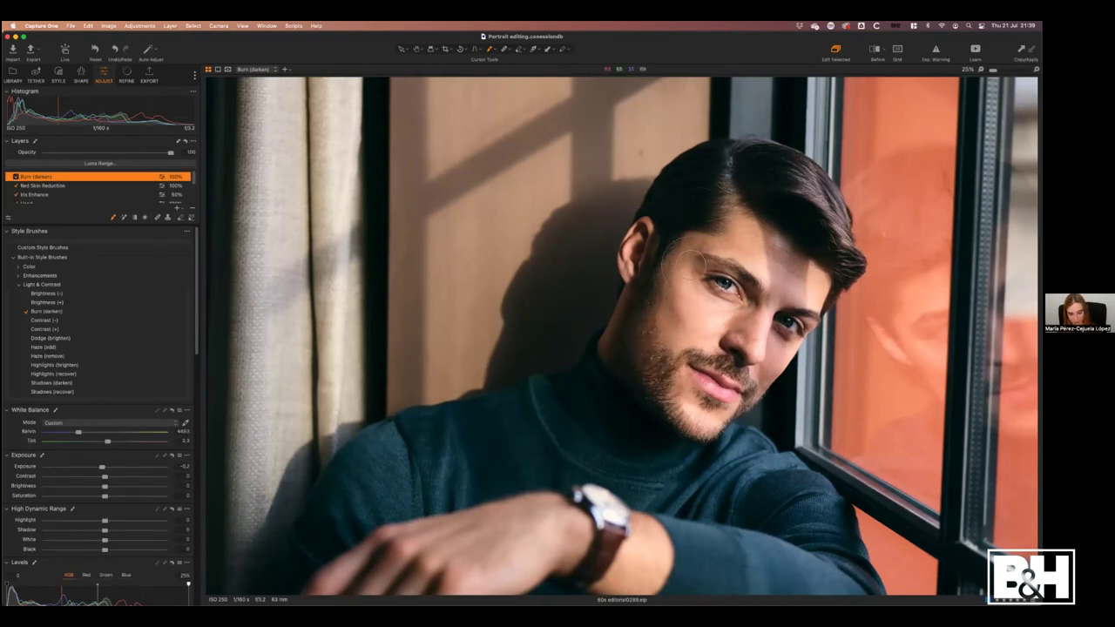
Burn the hand, the curtain side and the lower window corner of the whole photo with broad strokes.
key("comma")
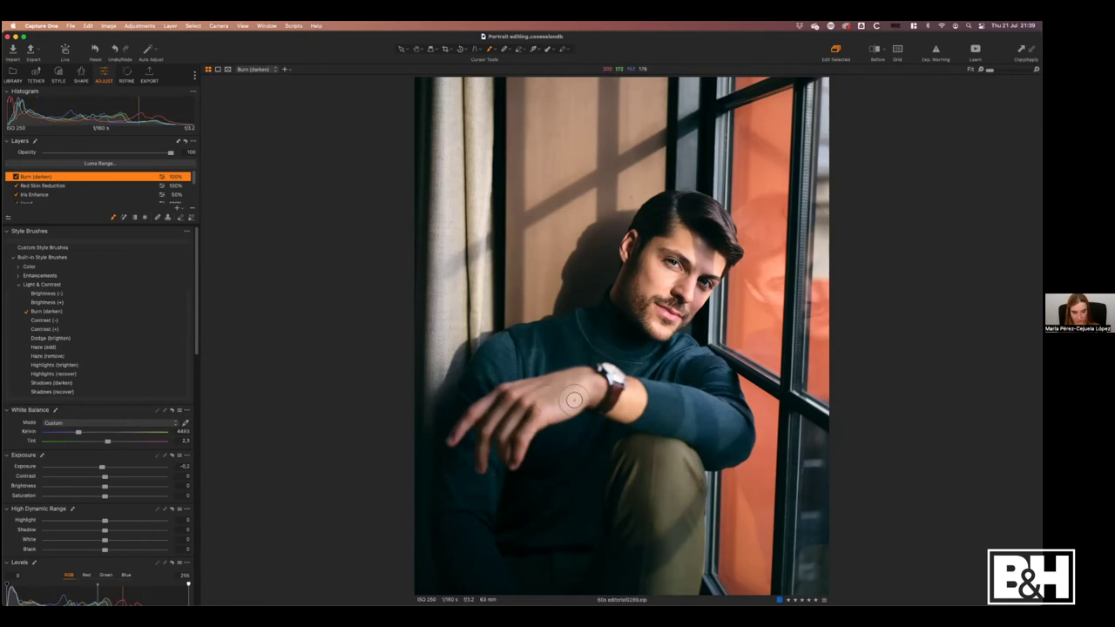
mouse_move(571, 393)
left_mouse_down()
mouse_move(596, 393)
mouse_move(493, 434)
mouse_move(401, 572)
left_mouse_up()
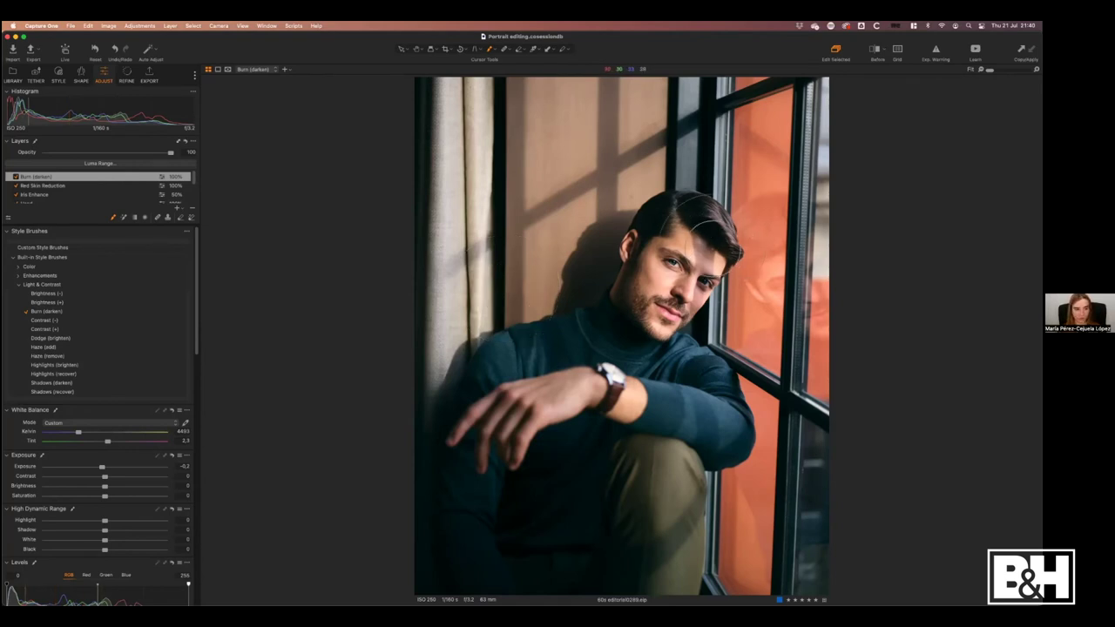
mouse_move(438, 107)
left_mouse_down()
mouse_move(444, 351)
mouse_move(459, 179)
mouse_move(467, 398)
mouse_move(441, 110)
mouse_move(428, 480)
mouse_move(441, 161)
mouse_move(429, 319)
mouse_move(465, 206)
mouse_move(479, 409)
left_mouse_up()
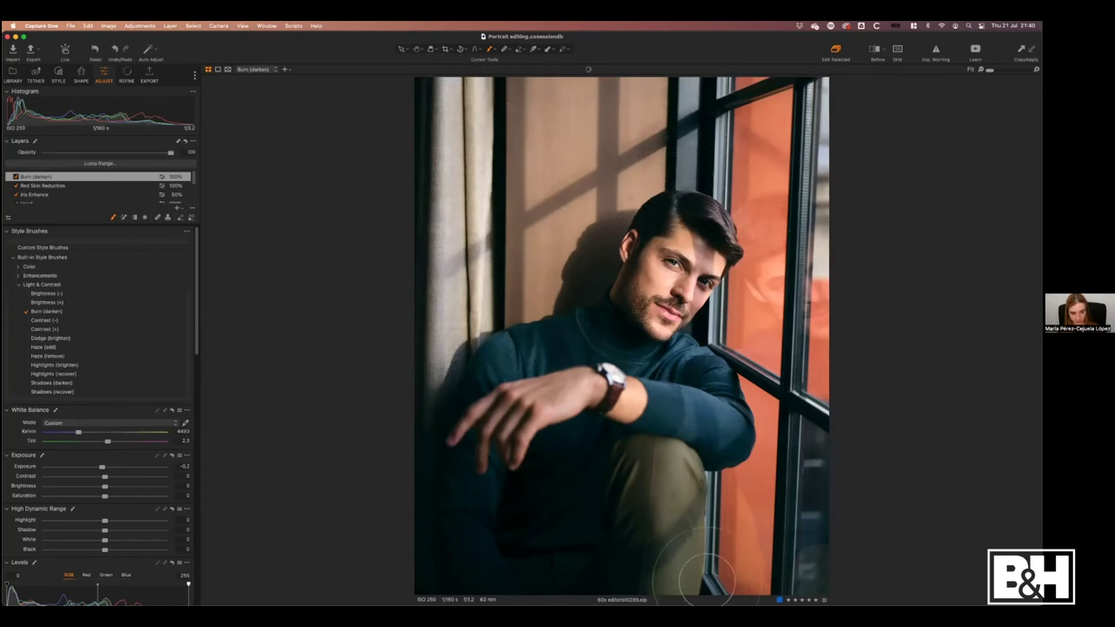
mouse_move(733, 562)
left_mouse_down()
mouse_move(733, 487)
mouse_move(760, 562)
mouse_move(793, 457)
mouse_move(759, 581)
mouse_move(754, 453)
mouse_move(740, 523)
mouse_move(772, 536)
left_mouse_up()
Darken the wall behind the man, the upper window frame and the curtain with further Burn strokes.
left_click_drag(646, 228, 573, 228)
left_click_drag(675, 102, 713, 112)
left_click_drag(712, 111, 678, 116)
left_click_drag(676, 117, 697, 111)
left_click_drag(441, 284, 442, 284)
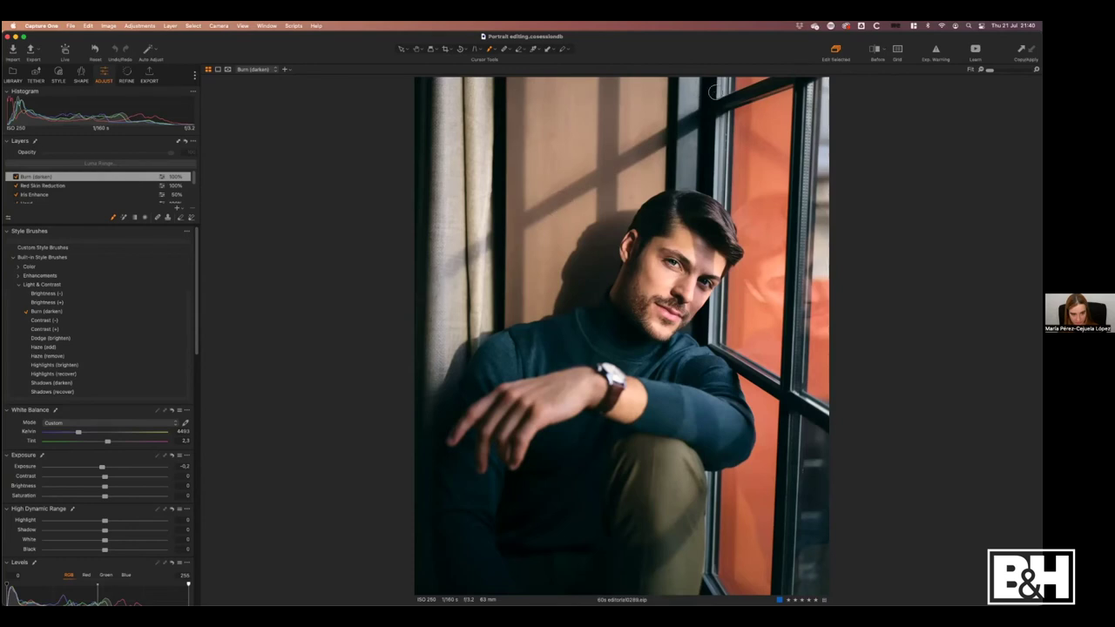
Burn the window frame, curtain and diagonal wall shadows, displaying the layer mask to guide the strokes.
left_click_drag(712, 118, 710, 120)
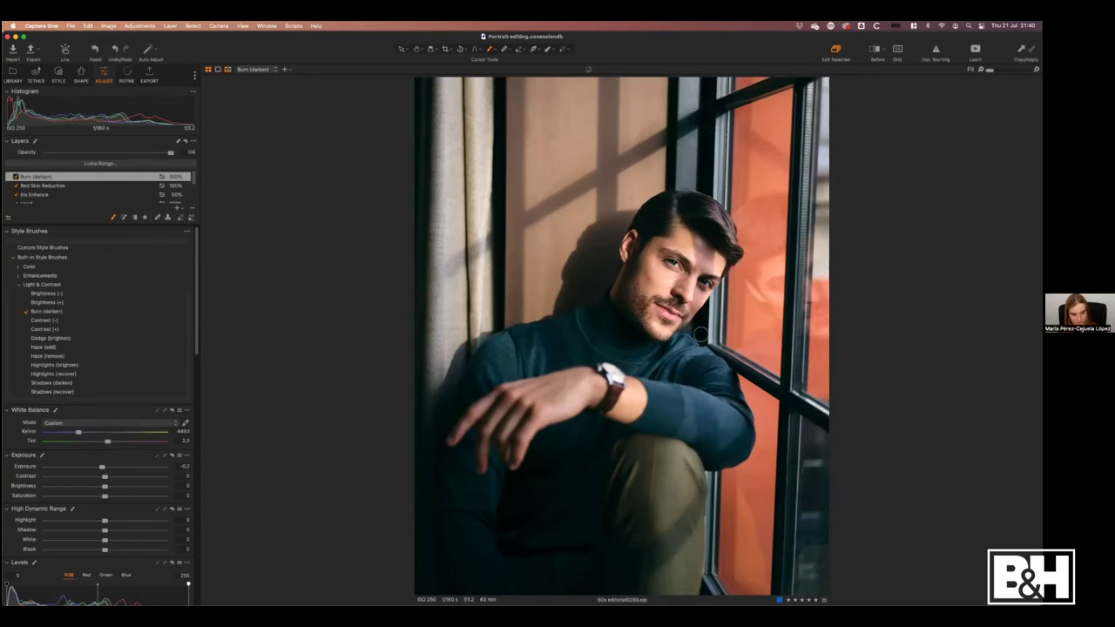
key("m")
mouse_move(445, 281)
left_mouse_down()
mouse_move(562, 186)
mouse_move(446, 276)
left_mouse_up()
left_click_drag(653, 138, 649, 139)
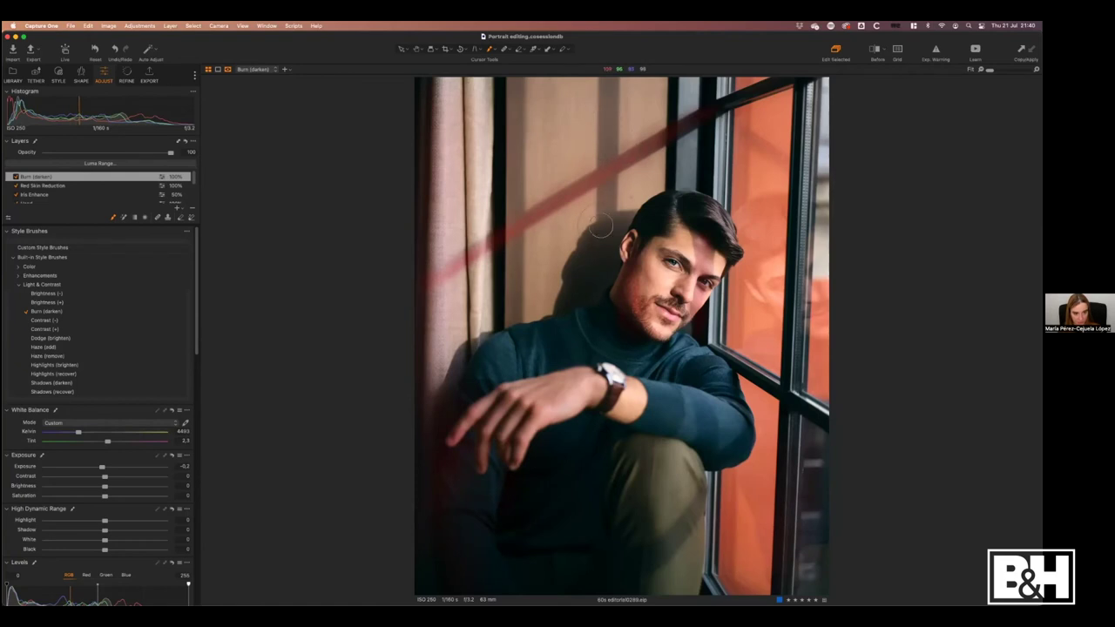
mouse_move(610, 114)
left_mouse_down()
mouse_move(601, 287)
mouse_move(630, 224)
mouse_move(579, 297)
left_mouse_up()
mouse_move(603, 287)
left_mouse_down()
mouse_move(578, 266)
mouse_move(617, 226)
mouse_move(597, 410)
mouse_move(595, 349)
left_mouse_up()
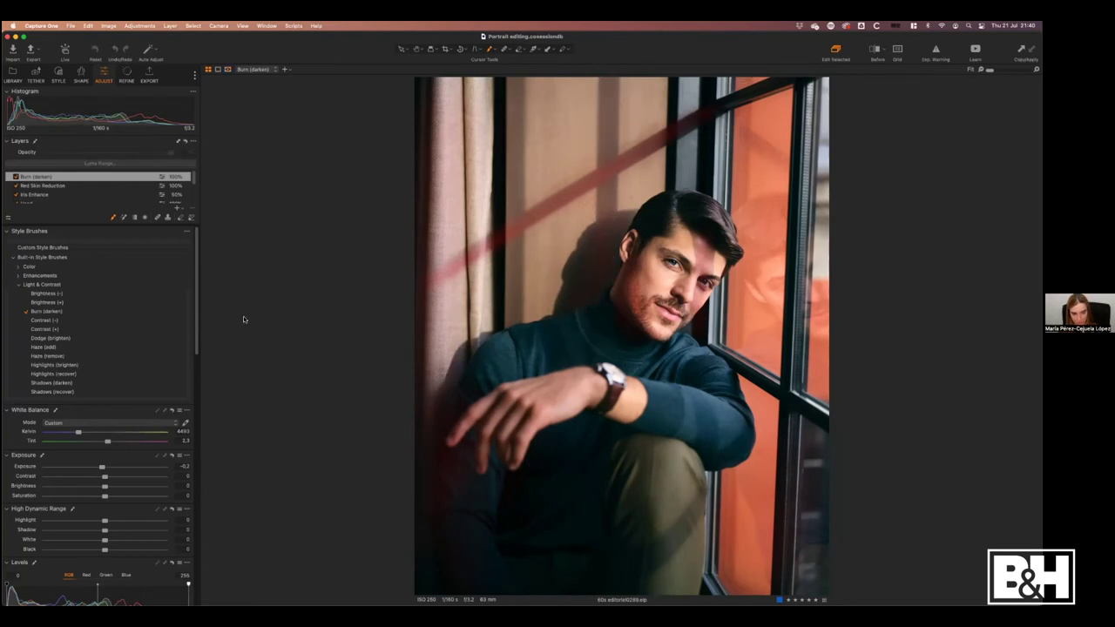
Lower the Burn (darken) layer's opacity to 80% and compare the portrait with and without the layer.
left_click(14, 177)
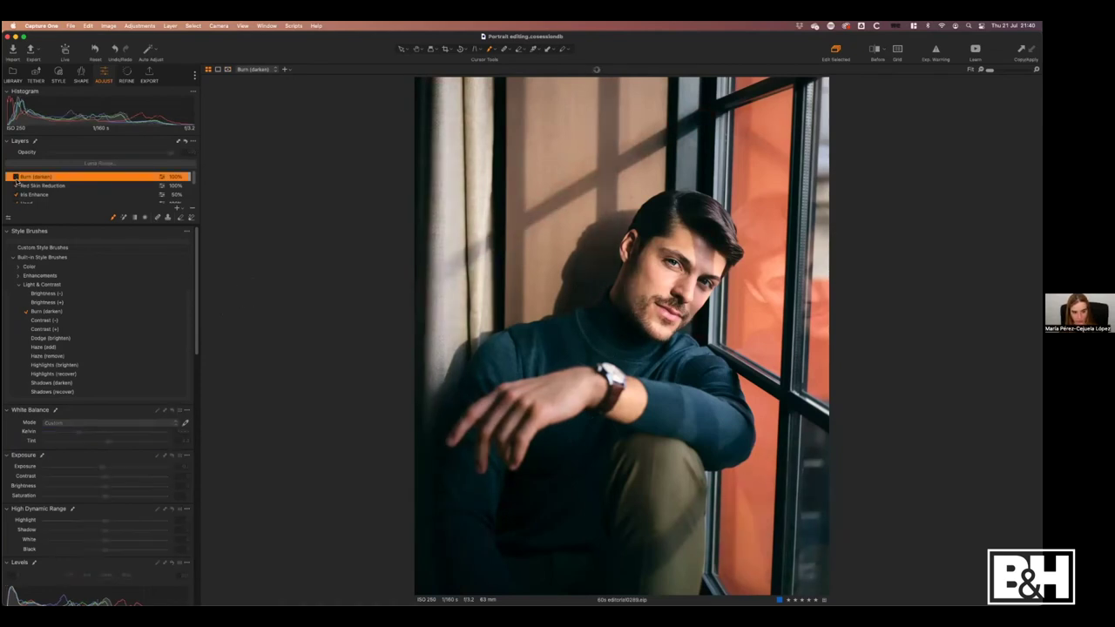
left_click(15, 177)
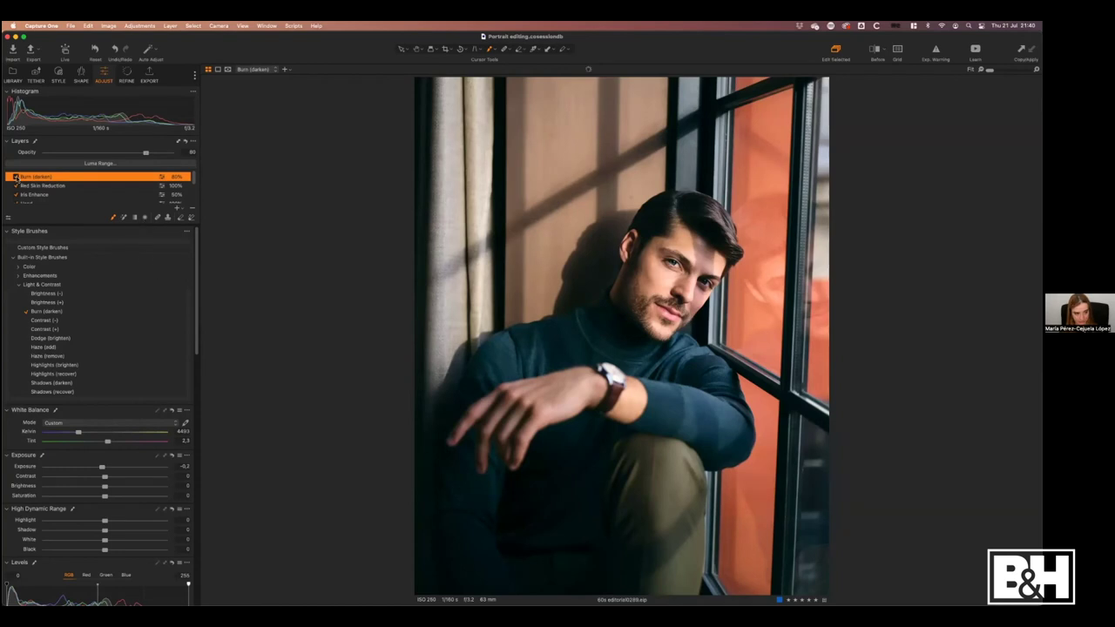
left_click(15, 177)
left_click(15, 177)
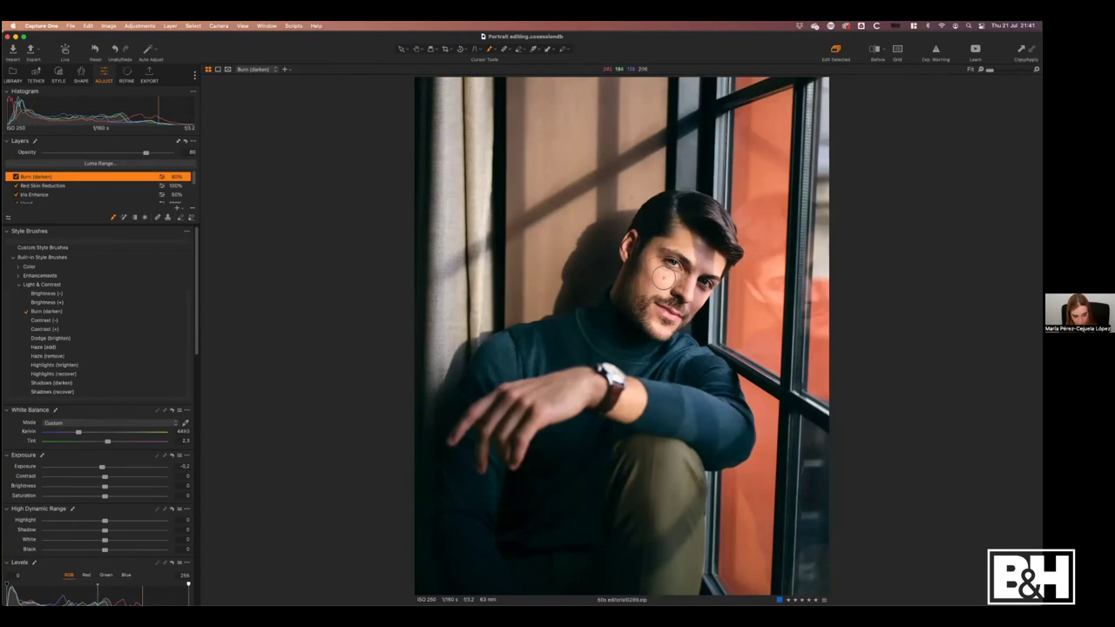
Choose the Dodge (brighten) style brush and brighten the cheek beside the nose and the forehead above the brows.
left_click_drag(659, 274, 636, 304)
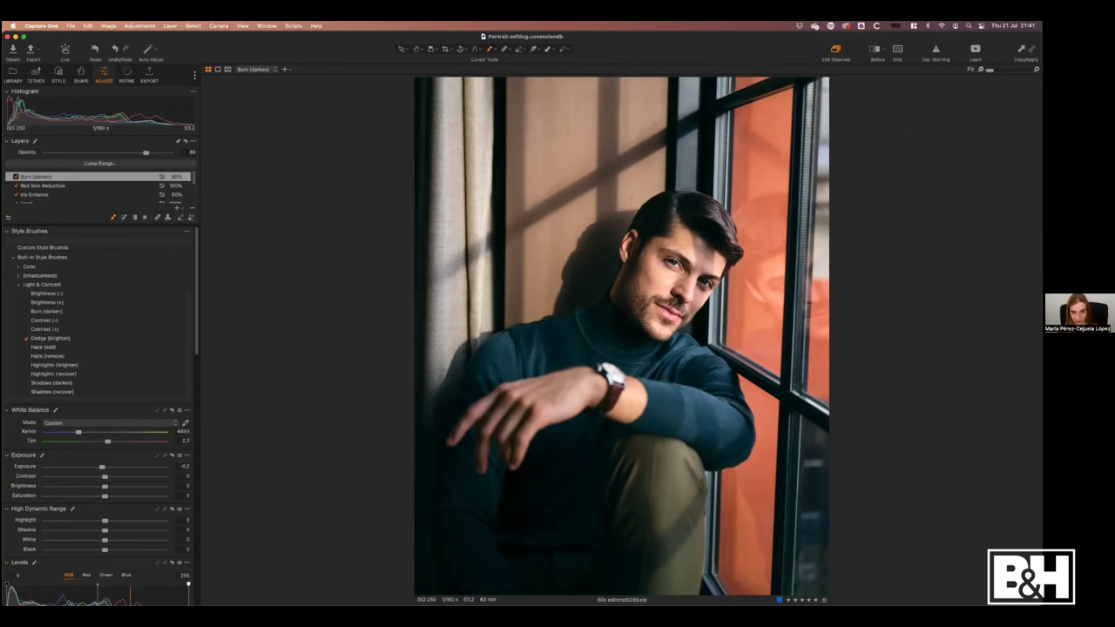
scroll(619, 263, "up", 5)
left_click_drag(712, 304, 585, 361)
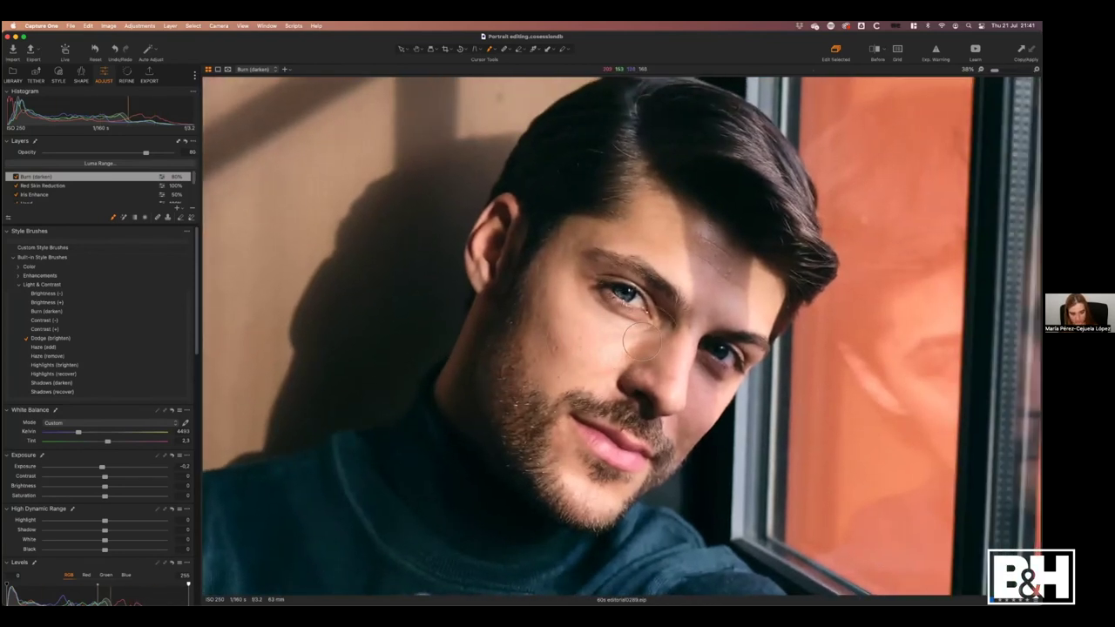
mouse_move(645, 336)
left_mouse_down()
mouse_move(684, 309)
mouse_move(634, 342)
mouse_move(609, 320)
mouse_move(623, 325)
mouse_move(617, 365)
mouse_move(629, 359)
left_mouse_up()
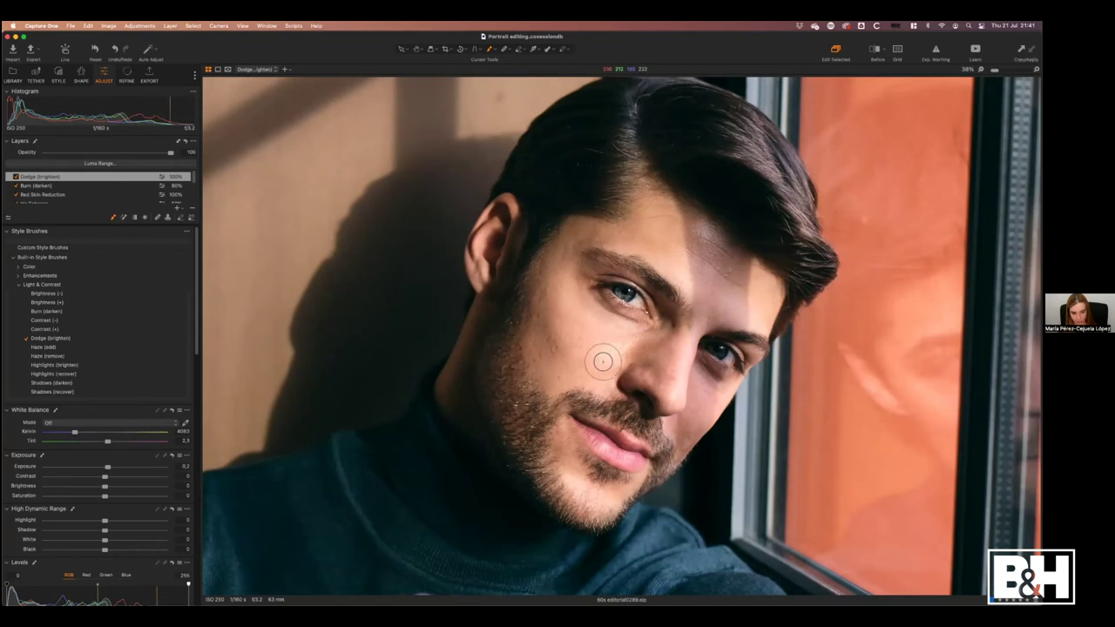
left_click_drag(692, 229, 713, 229)
mouse_move(678, 268)
left_mouse_down()
mouse_move(635, 247)
mouse_move(664, 181)
mouse_move(669, 263)
left_mouse_up()
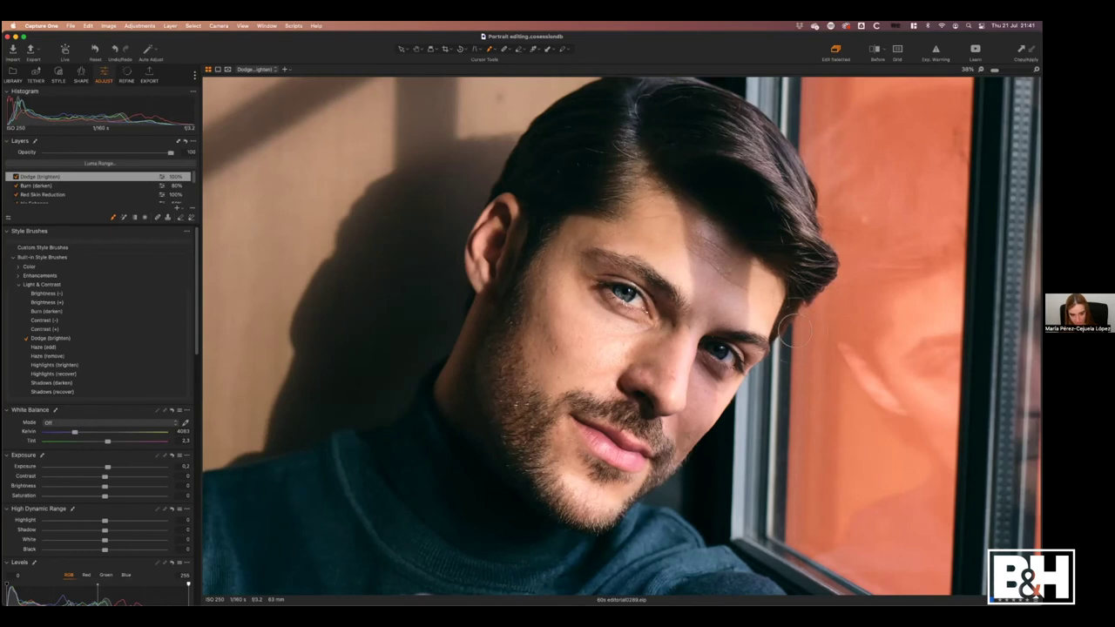
Dodge the cheekbone, the nose bridge and the under-eye area, and redo the stroke on the chin below the lower lip.
mouse_move(564, 266)
left_mouse_down()
mouse_move(575, 253)
mouse_move(575, 330)
mouse_move(591, 338)
mouse_move(582, 323)
mouse_move(622, 354)
left_mouse_up()
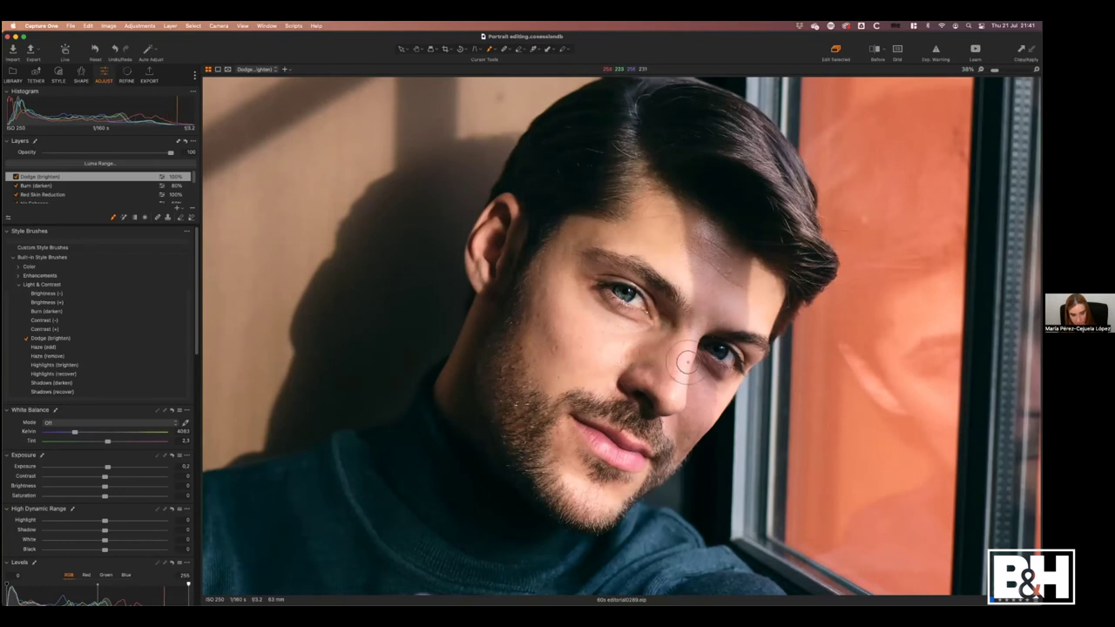
left_click_drag(678, 398, 692, 345)
mouse_move(639, 469)
left_mouse_down()
mouse_move(583, 472)
mouse_move(564, 447)
mouse_move(621, 493)
mouse_move(691, 400)
mouse_move(630, 456)
mouse_move(585, 436)
mouse_move(632, 459)
mouse_move(603, 446)
mouse_move(629, 455)
mouse_move(611, 453)
mouse_move(592, 491)
left_mouse_up()
key("super+z")
mouse_move(601, 447)
left_mouse_down()
mouse_move(642, 465)
mouse_move(634, 473)
left_mouse_up()
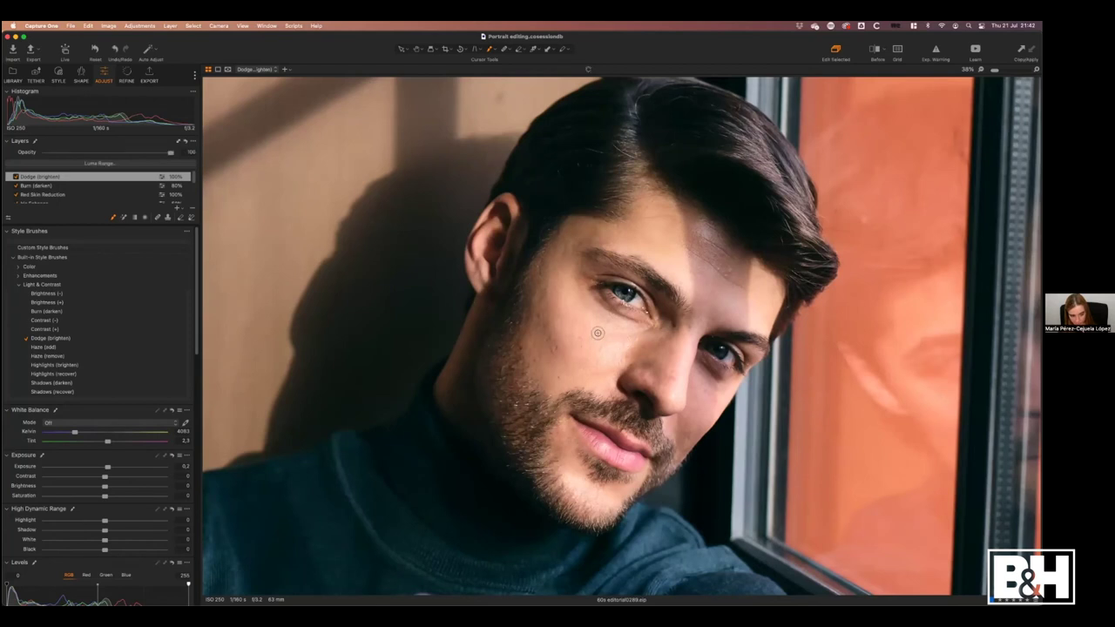
mouse_move(571, 321)
left_mouse_down()
mouse_move(606, 377)
mouse_move(569, 318)
mouse_move(576, 311)
mouse_move(678, 346)
left_mouse_up()
Brighten the skin under the sunlit eye with short Dodge strokes and compare the photo before and after editing.
scroll(624, 339, "up", 2)
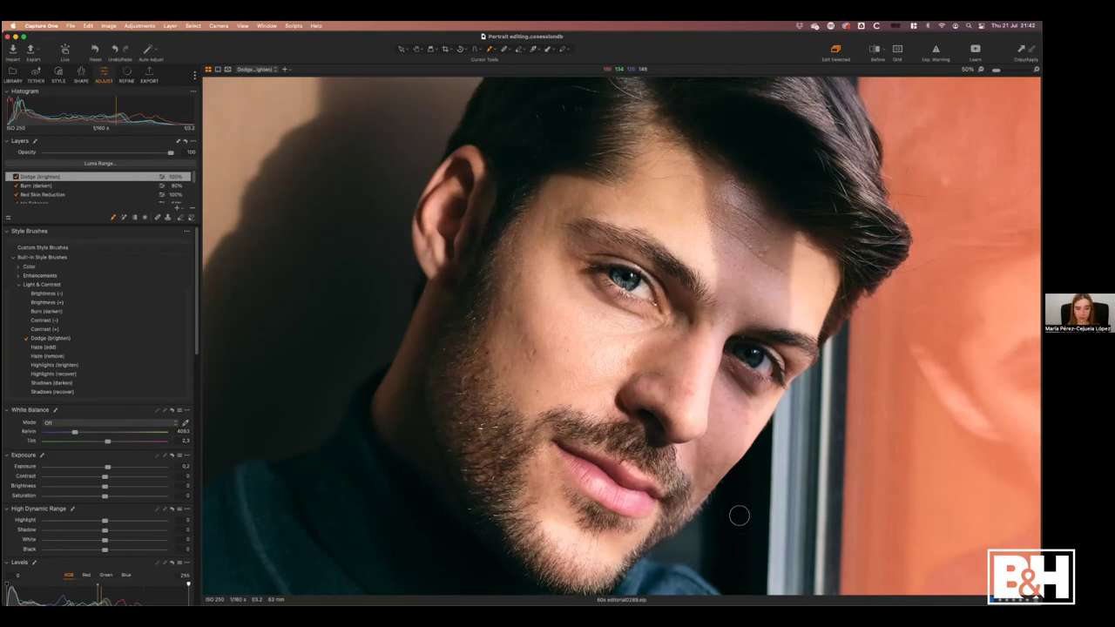
mouse_move(637, 336)
left_mouse_down()
mouse_move(613, 334)
mouse_move(651, 320)
mouse_move(631, 335)
mouse_move(640, 317)
mouse_move(618, 325)
mouse_move(615, 314)
left_mouse_up()
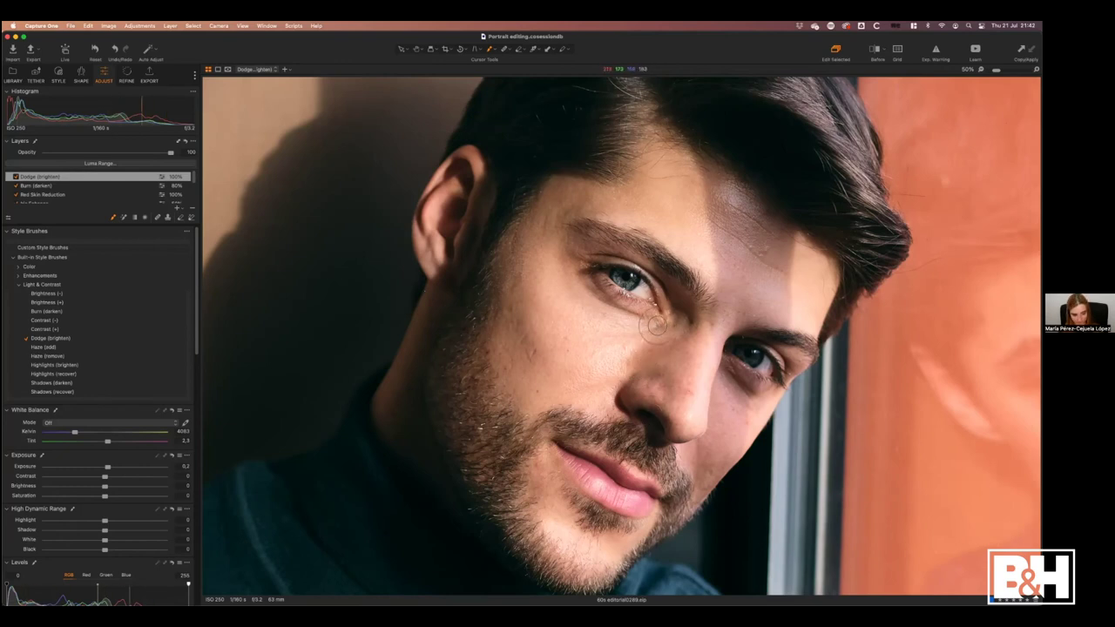
mouse_move(629, 354)
left_mouse_down()
mouse_move(618, 354)
mouse_move(657, 329)
left_mouse_up()
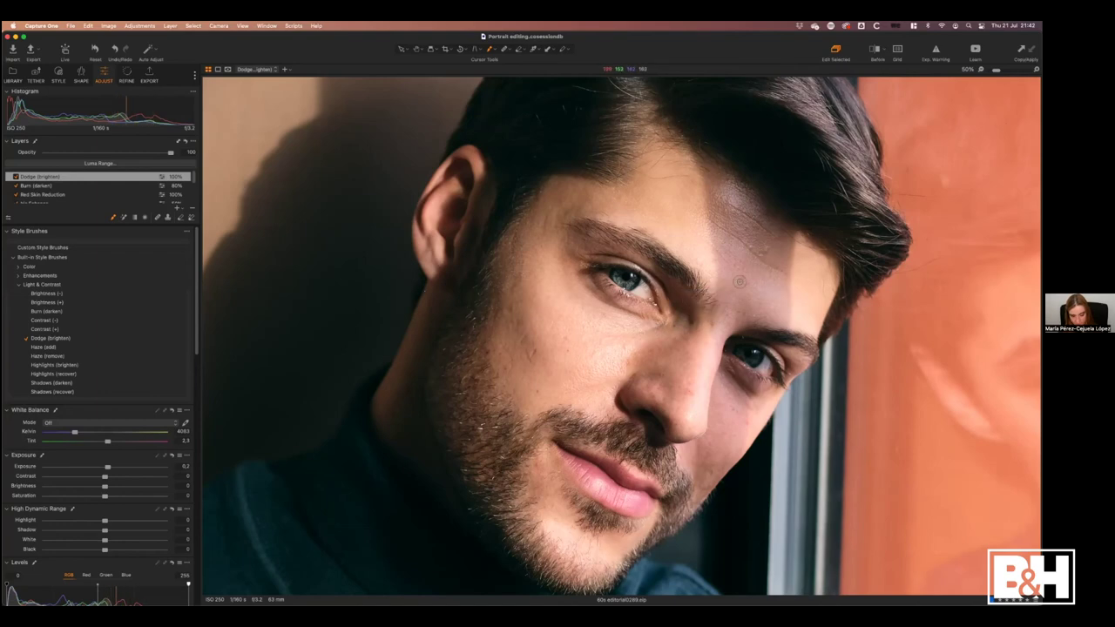
key("y")
key("y")
Dodge the fine shadows at the inner corner of the sunlit eye and along the side of the nose at 100% zoom.
key("super+plus")
key("super+plus")
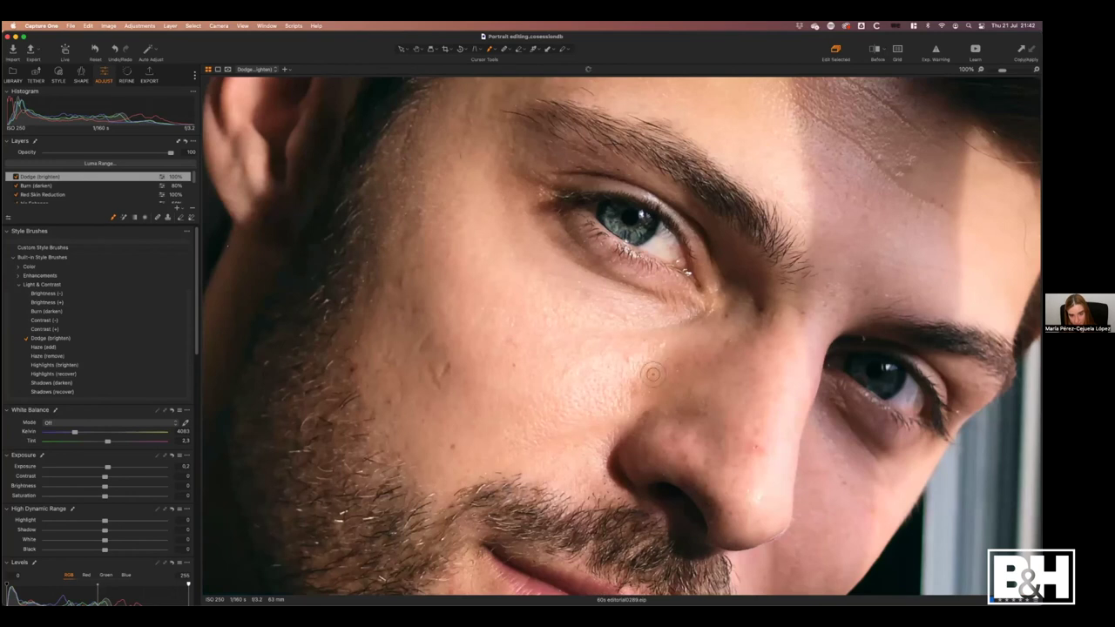
mouse_move(703, 315)
left_mouse_down()
mouse_move(682, 321)
mouse_move(694, 316)
left_mouse_up()
mouse_move(694, 315)
left_mouse_down()
mouse_move(607, 341)
mouse_move(701, 323)
mouse_move(687, 331)
mouse_move(564, 344)
mouse_move(647, 334)
mouse_move(637, 339)
mouse_move(625, 334)
mouse_move(711, 313)
mouse_move(685, 340)
mouse_move(796, 313)
mouse_move(769, 327)
mouse_move(731, 322)
mouse_move(696, 355)
mouse_move(718, 305)
mouse_move(684, 324)
mouse_move(719, 310)
left_mouse_up()
mouse_move(689, 356)
left_mouse_down()
mouse_move(703, 312)
mouse_move(643, 351)
left_mouse_up()
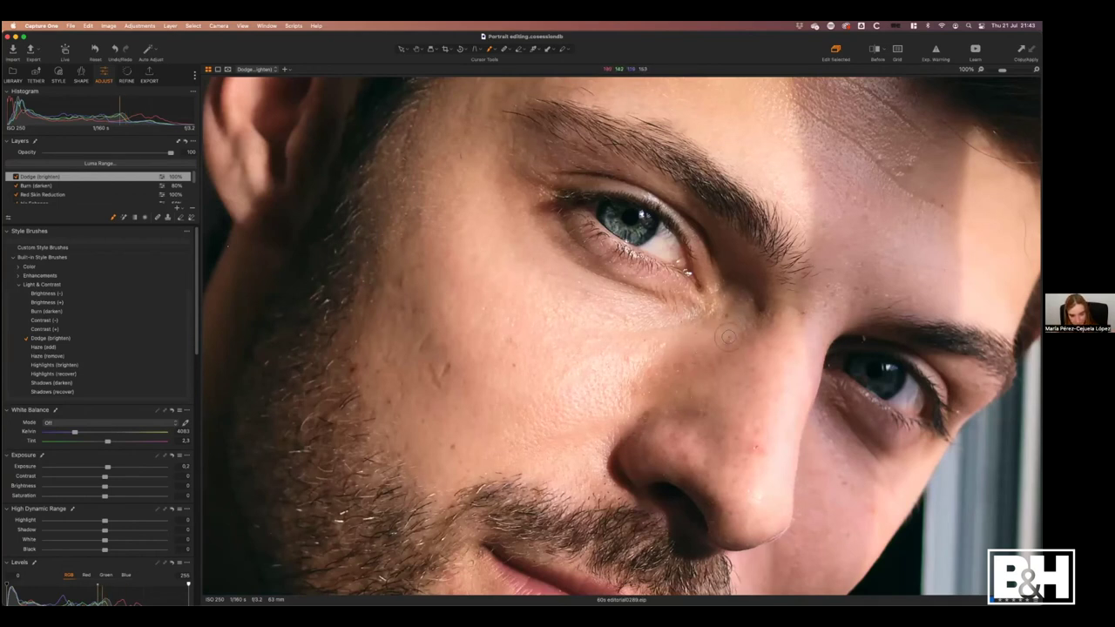
mouse_move(669, 375)
left_mouse_down()
mouse_move(718, 347)
mouse_move(679, 357)
mouse_move(642, 390)
mouse_move(682, 359)
mouse_move(678, 346)
mouse_move(696, 327)
left_mouse_up()
mouse_move(732, 287)
left_mouse_down()
mouse_move(714, 330)
mouse_move(670, 369)
mouse_move(689, 372)
mouse_move(737, 292)
left_mouse_up()
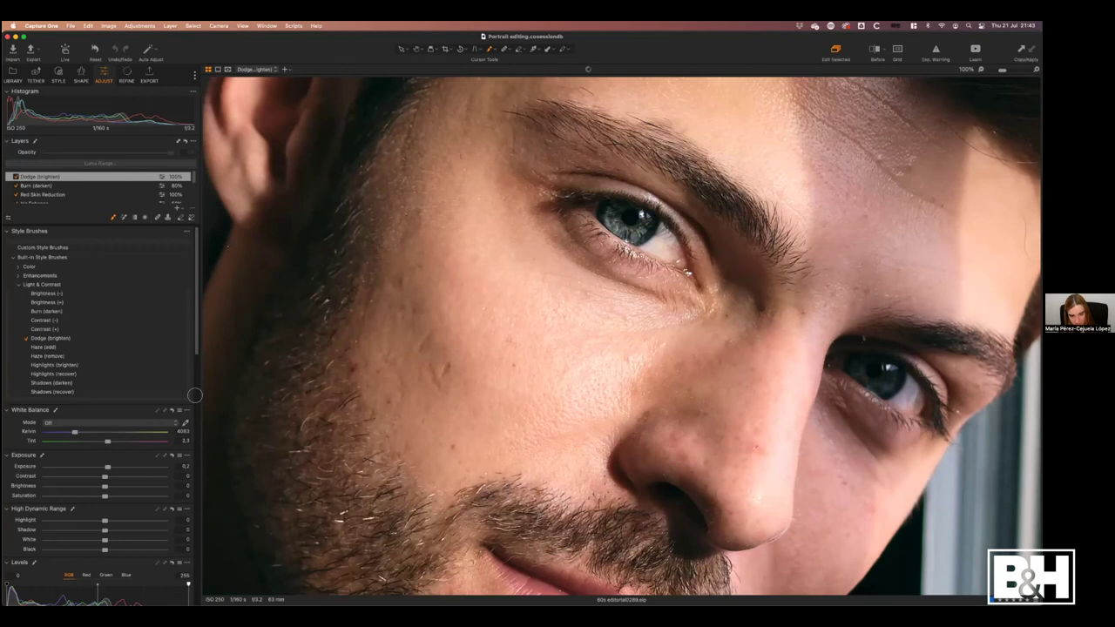
mouse_move(696, 327)
left_mouse_down()
mouse_move(650, 329)
mouse_move(713, 325)
left_mouse_up()
Compare the portrait with and without the Dodge (brighten) layer, both close up and on the whole photo.
left_click(14, 177)
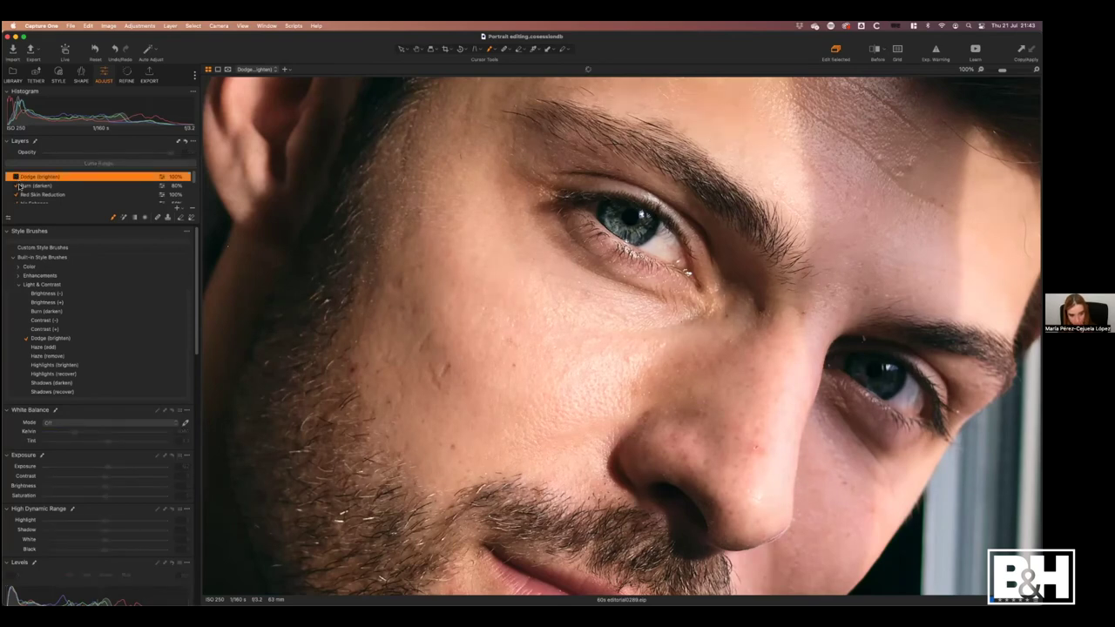
left_click(15, 177)
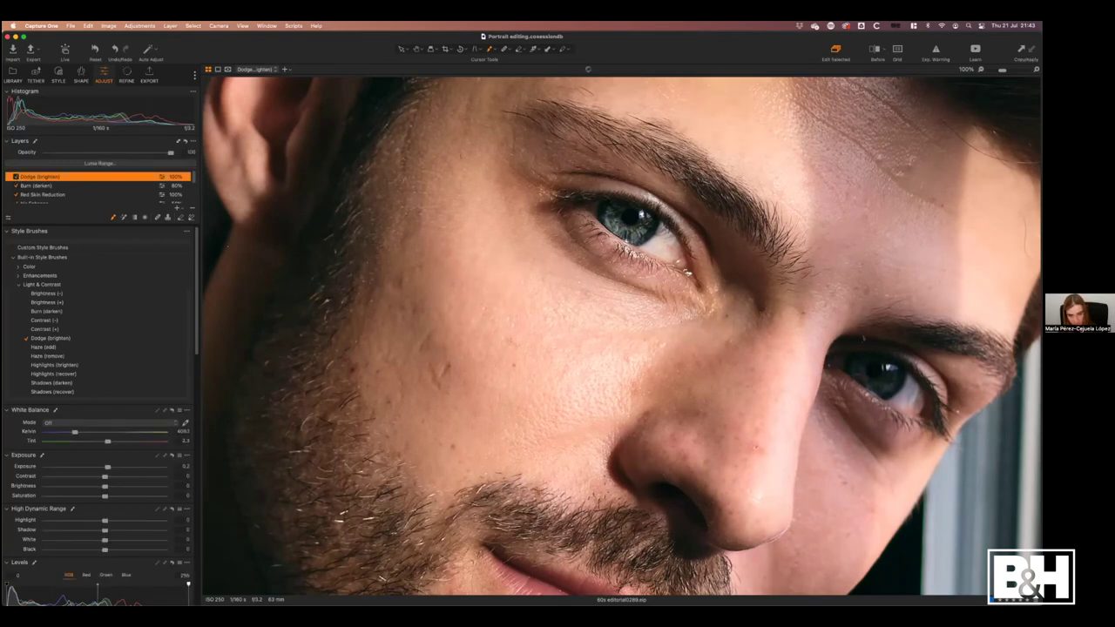
key("super+0")
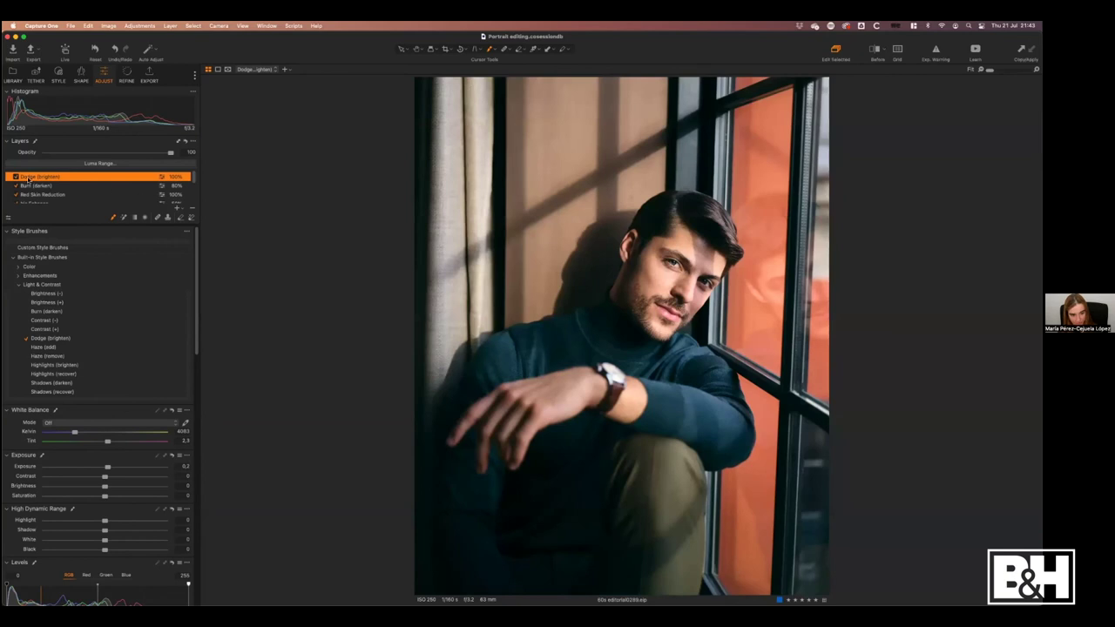
left_click(15, 177)
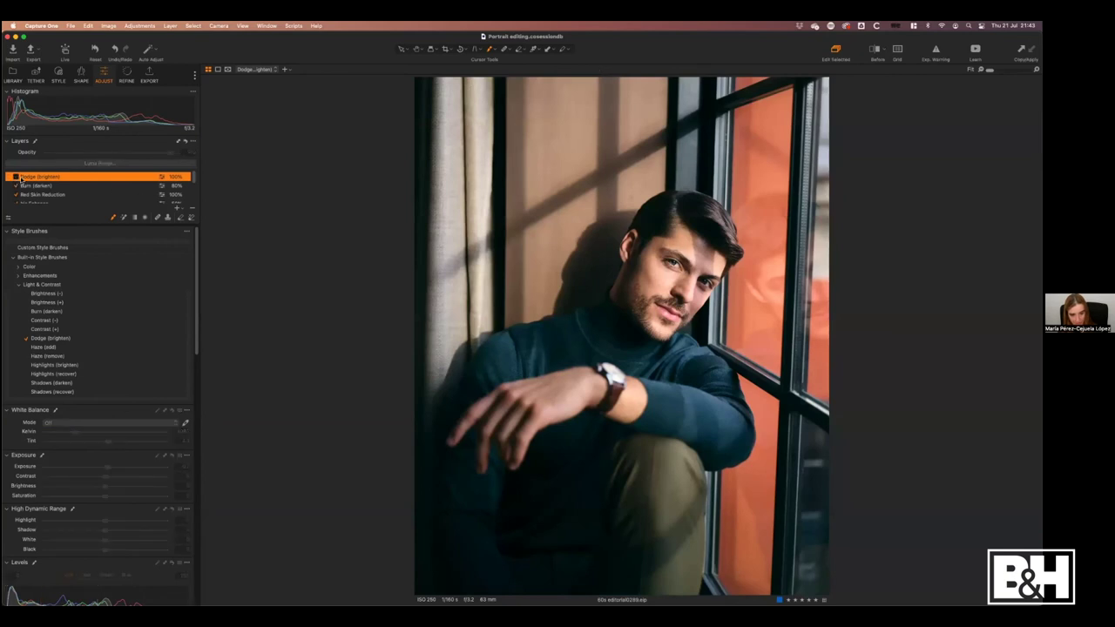
left_click(15, 177)
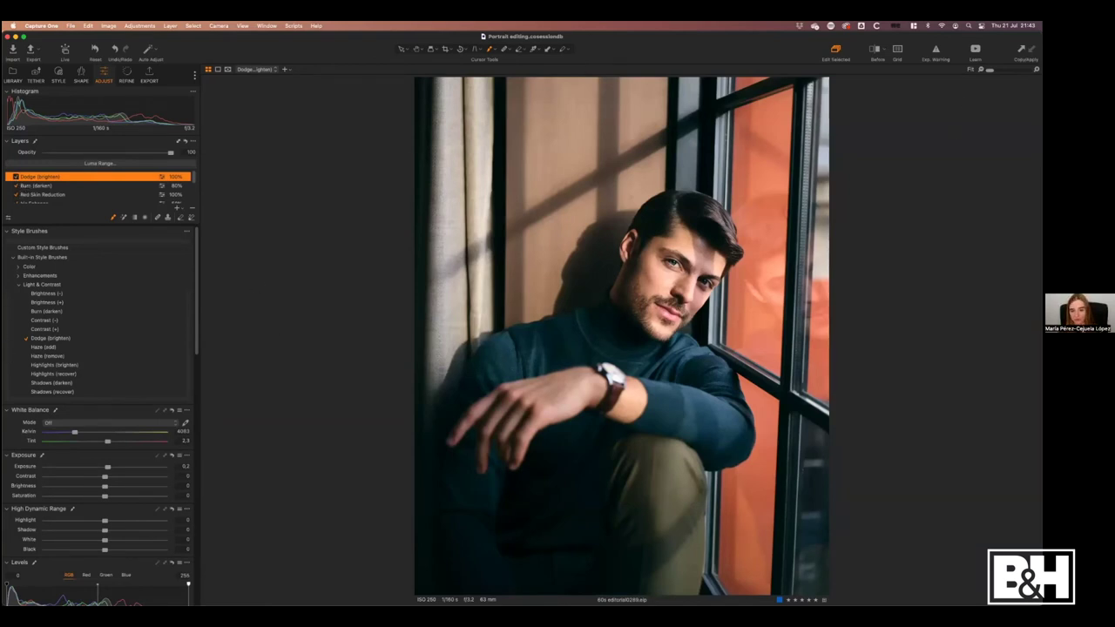
Resize the Dodge brush and brighten the dark circle and cheek under the window-side eye.
scroll(690, 259, "up", 3)
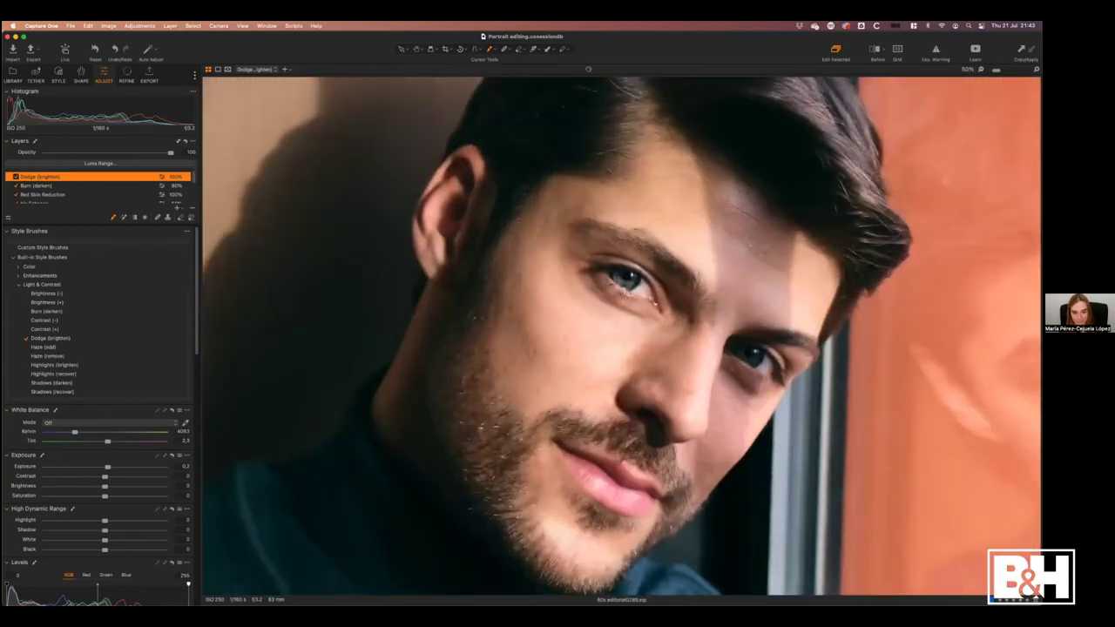
scroll(634, 336, "up", 2)
left_click_drag(796, 399, 710, 381)
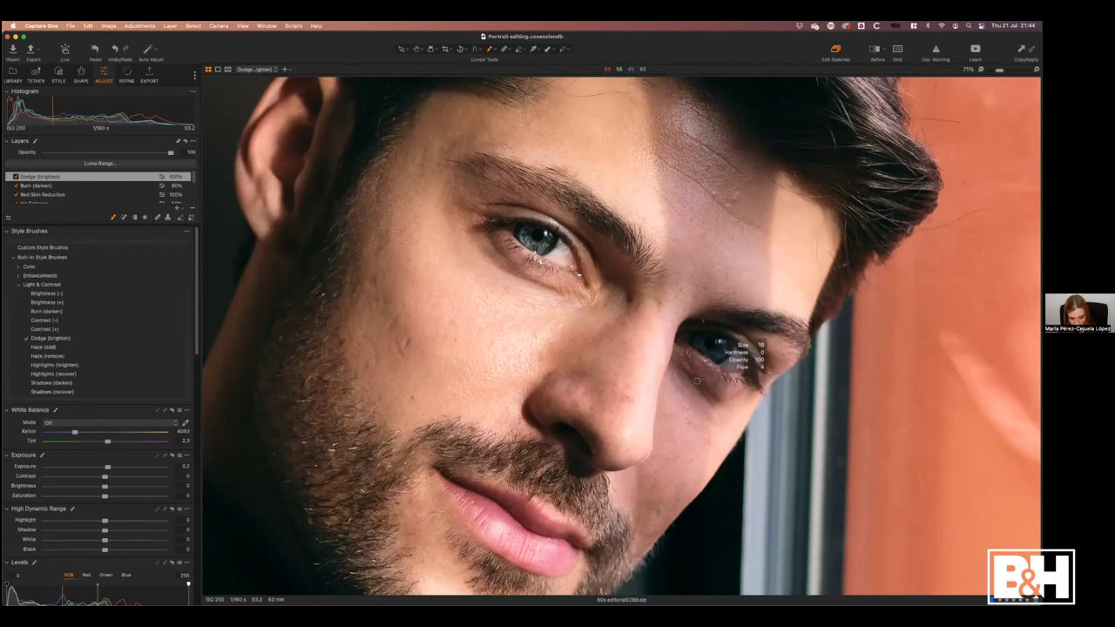
left_click_drag(686, 370, 681, 367)
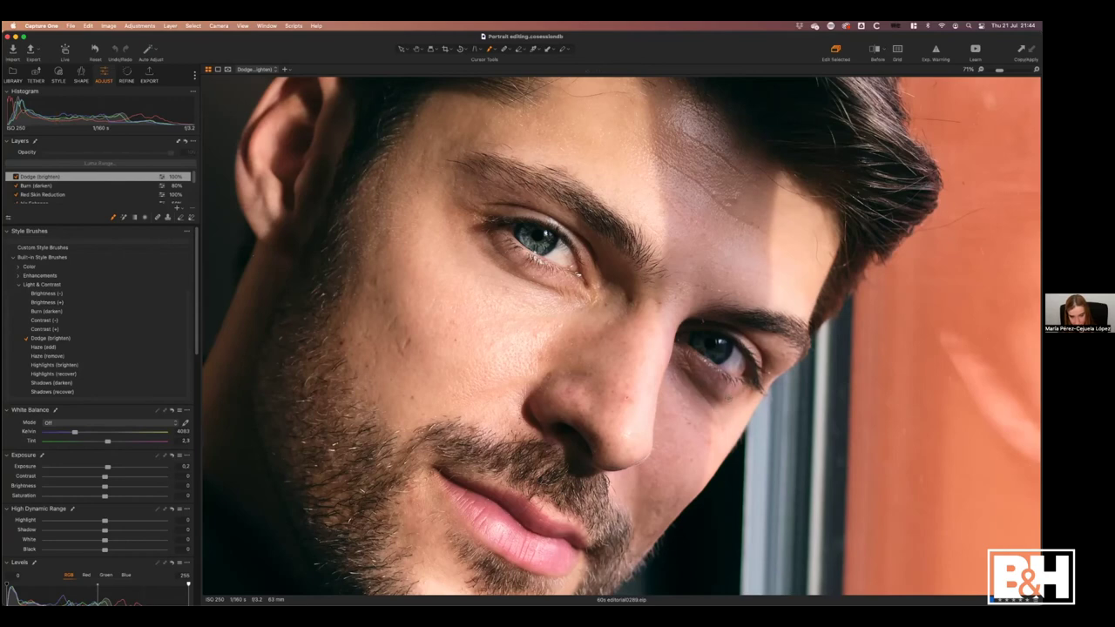
left_click_drag(689, 372, 703, 393)
mouse_move(718, 403)
left_mouse_down()
mouse_move(752, 404)
mouse_move(739, 396)
mouse_move(697, 429)
mouse_move(707, 424)
left_mouse_up()
left_click_drag(704, 384, 702, 383)
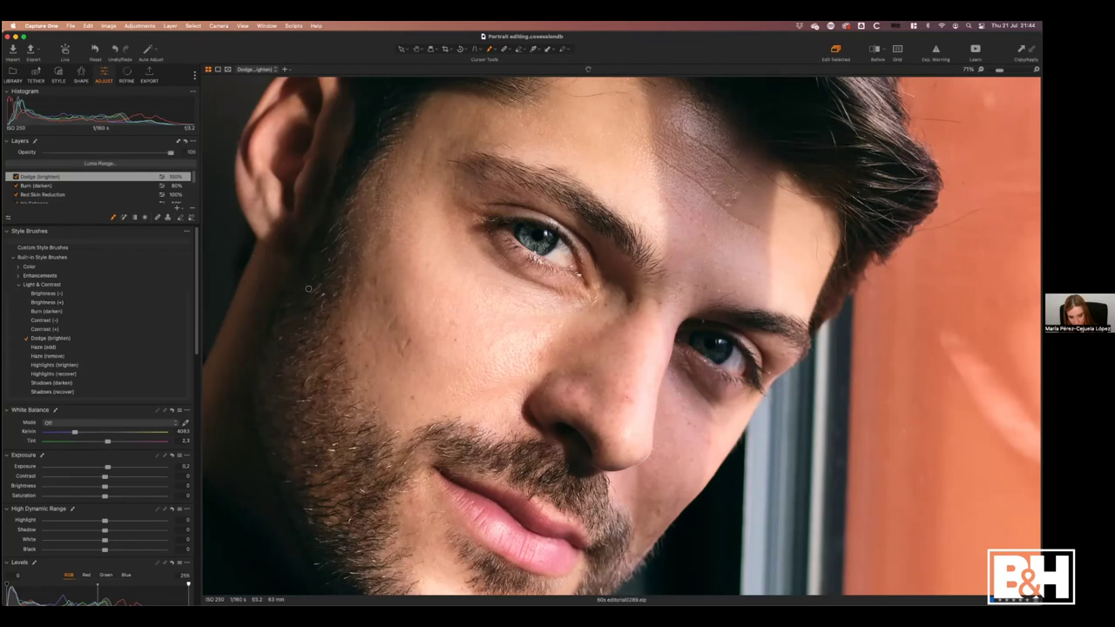
Check the under-eye brightening by switching the Dodge (brighten) layer off and on, close up and on the whole photo.
left_click(15, 176)
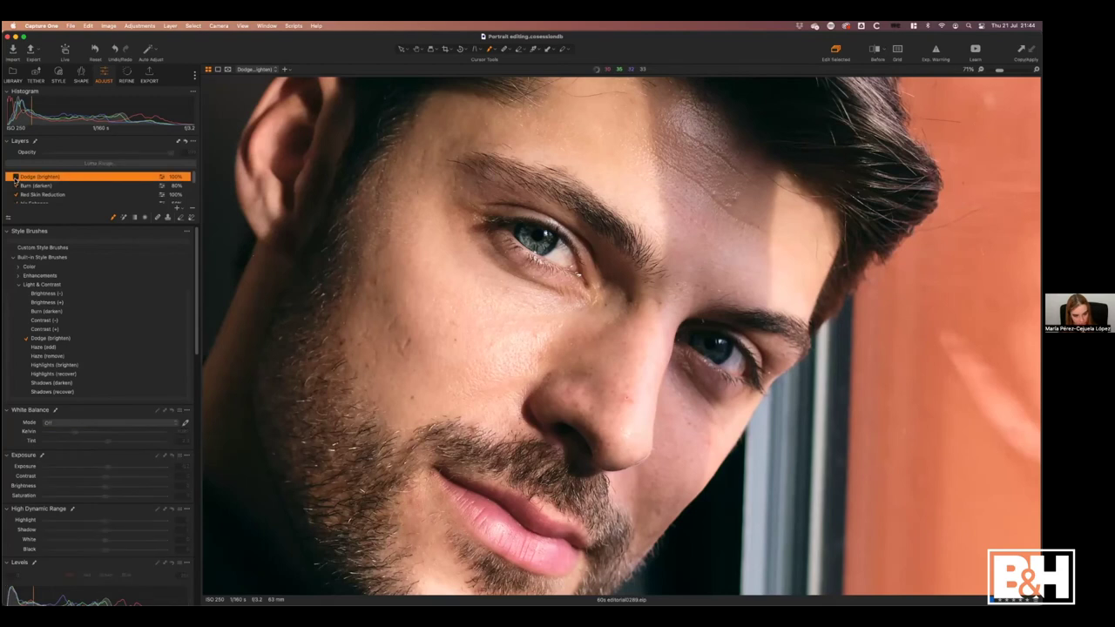
left_click(15, 177)
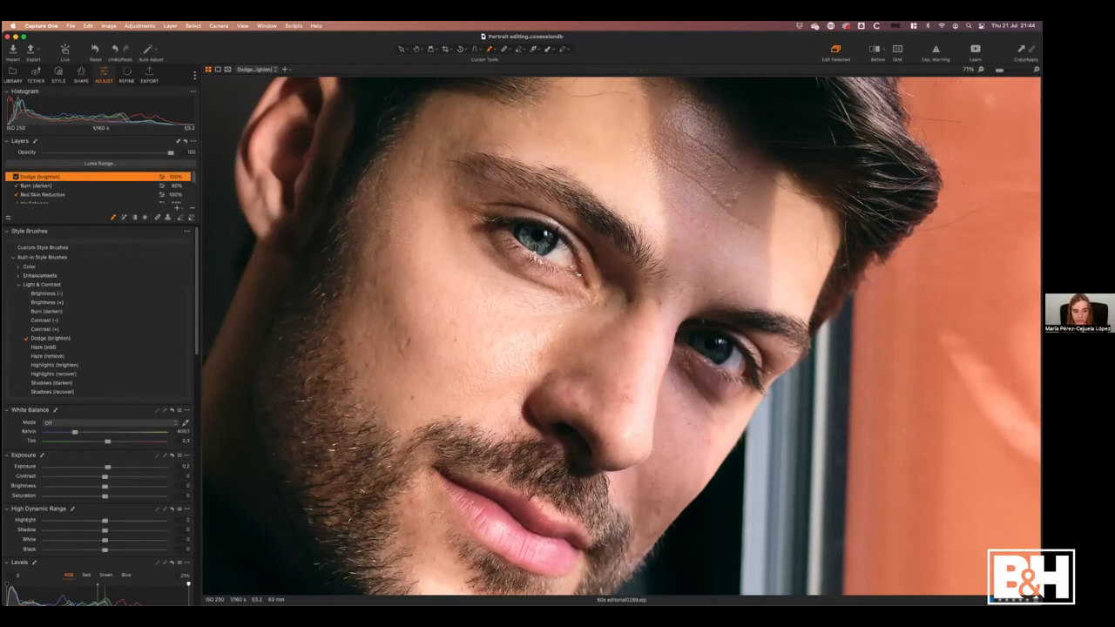
key("super+0")
left_click(15, 177)
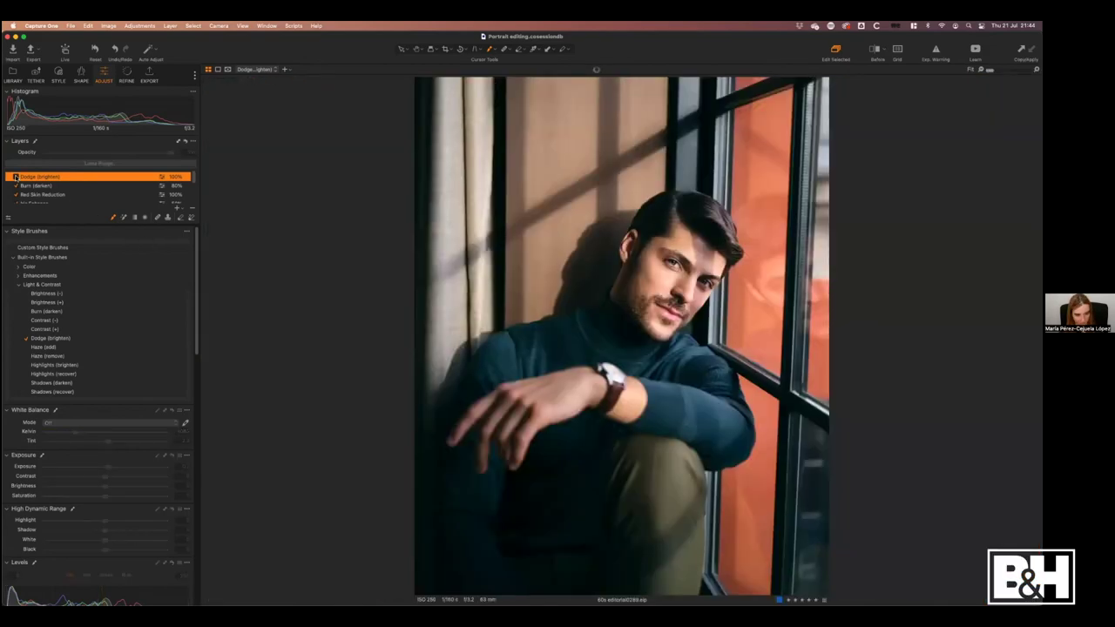
left_click(14, 176)
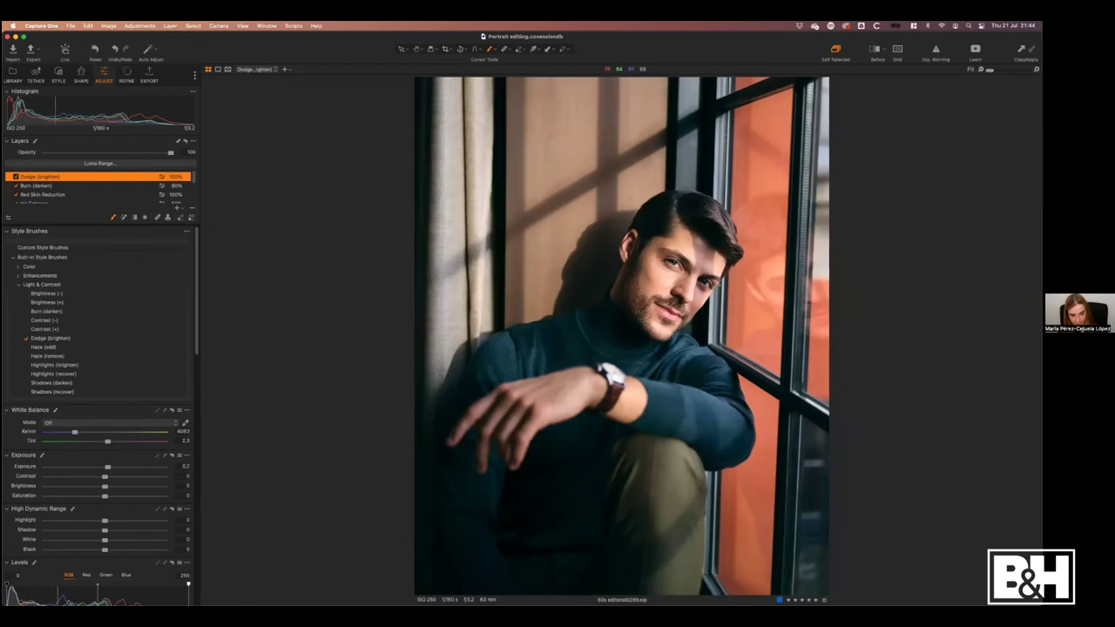
Dodge highlights on the jaw, the wrist by the watch, the sweater shoulder and the lit wall behind the man.
left_click_drag(646, 307, 638, 312)
left_click_drag(615, 401, 626, 393)
left_click_drag(500, 352, 558, 319)
left_click_drag(568, 252, 576, 253)
left_click_drag(518, 331, 556, 316)
left_click_drag(666, 165, 635, 182)
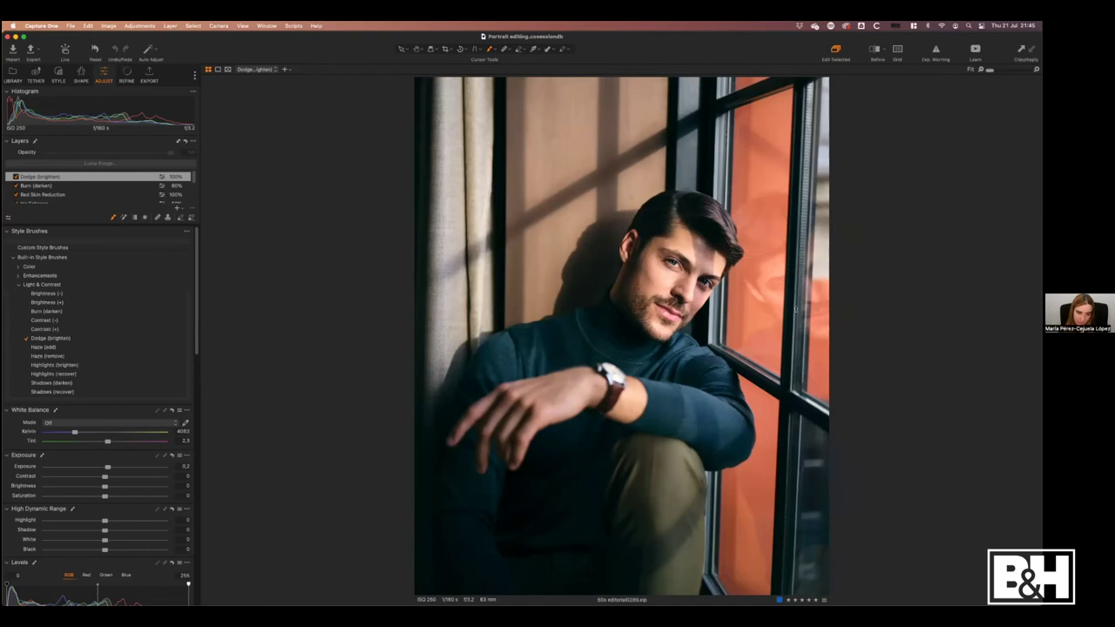
Compare the whole photo with and without the Dodge (brighten) layer.
left_click(14, 177)
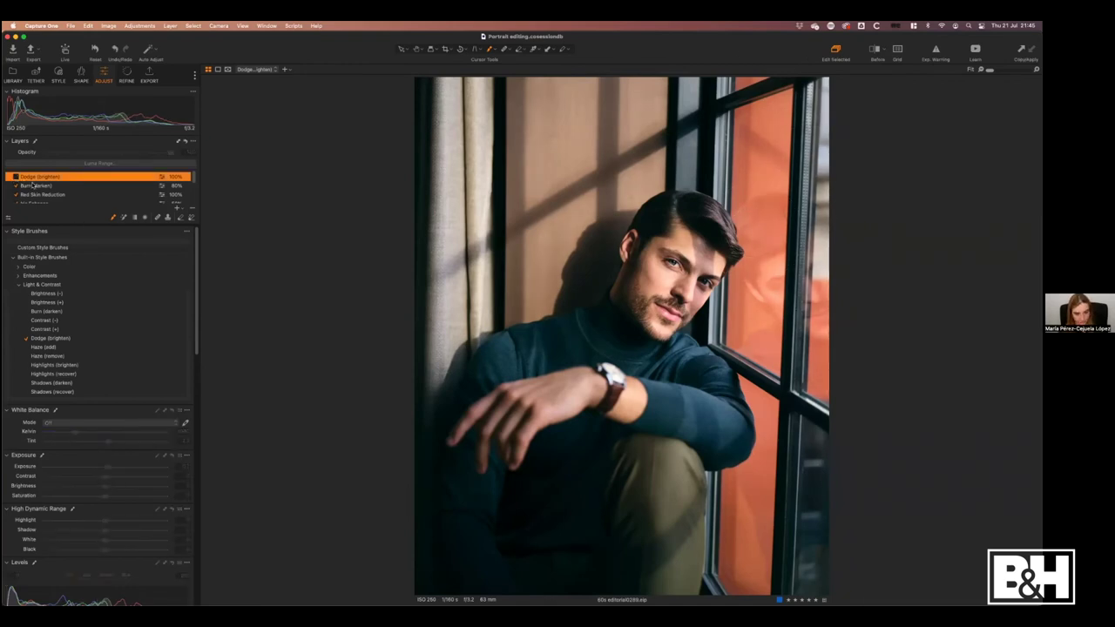
left_click(15, 177)
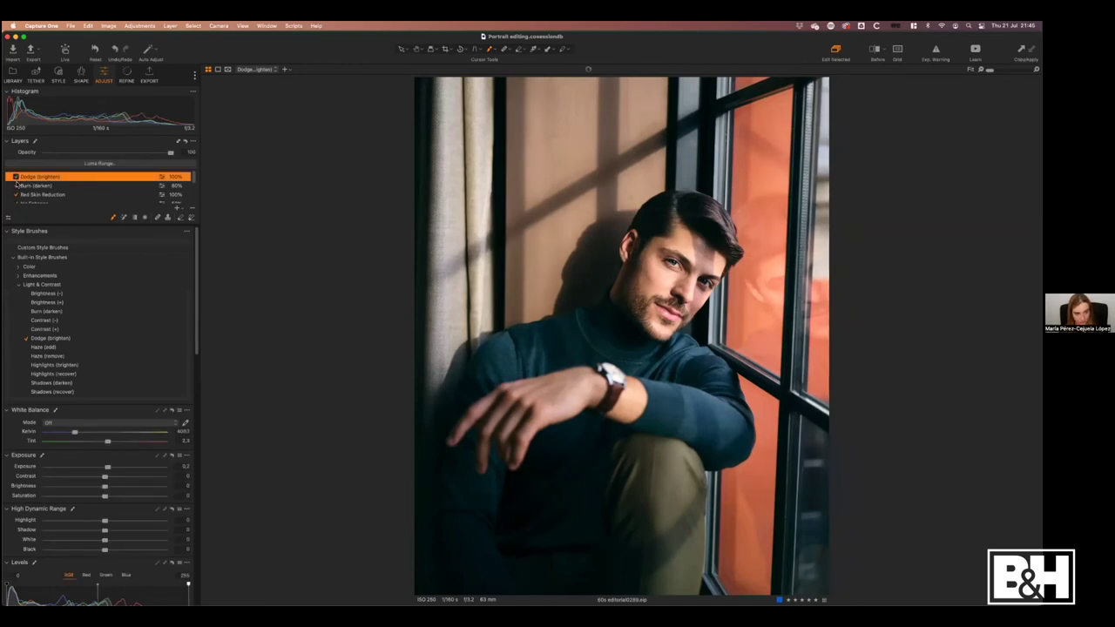
left_click(15, 177)
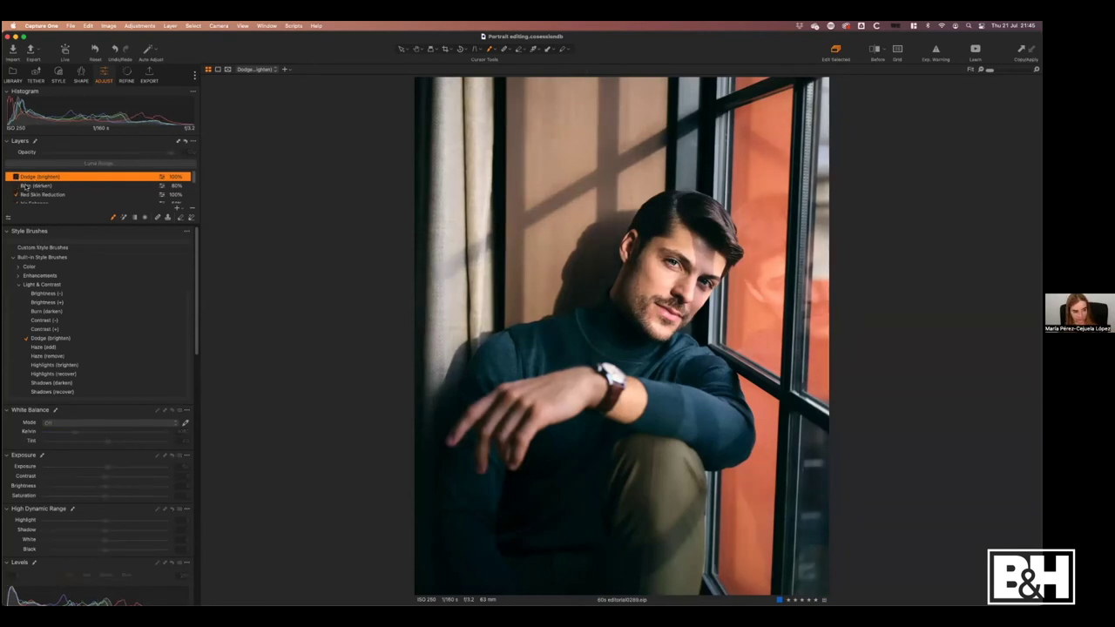
left_click(15, 178)
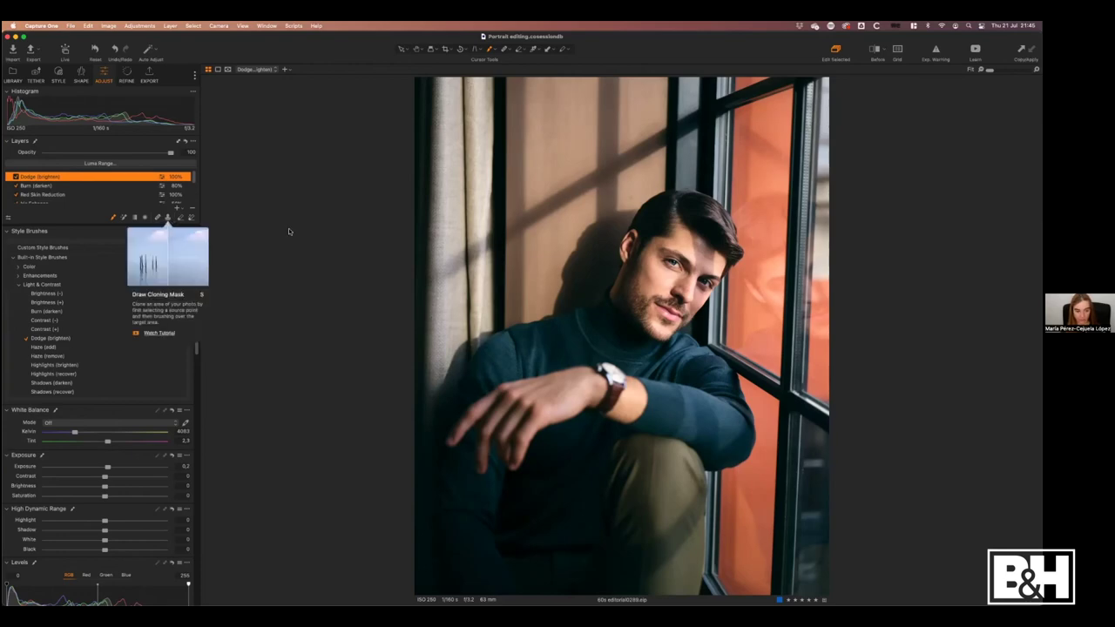
Try healing a small cheek blemish on a new heal layer, close up on the face, adjusting the Heal brush.
key("super+plus")
key("super+plus")
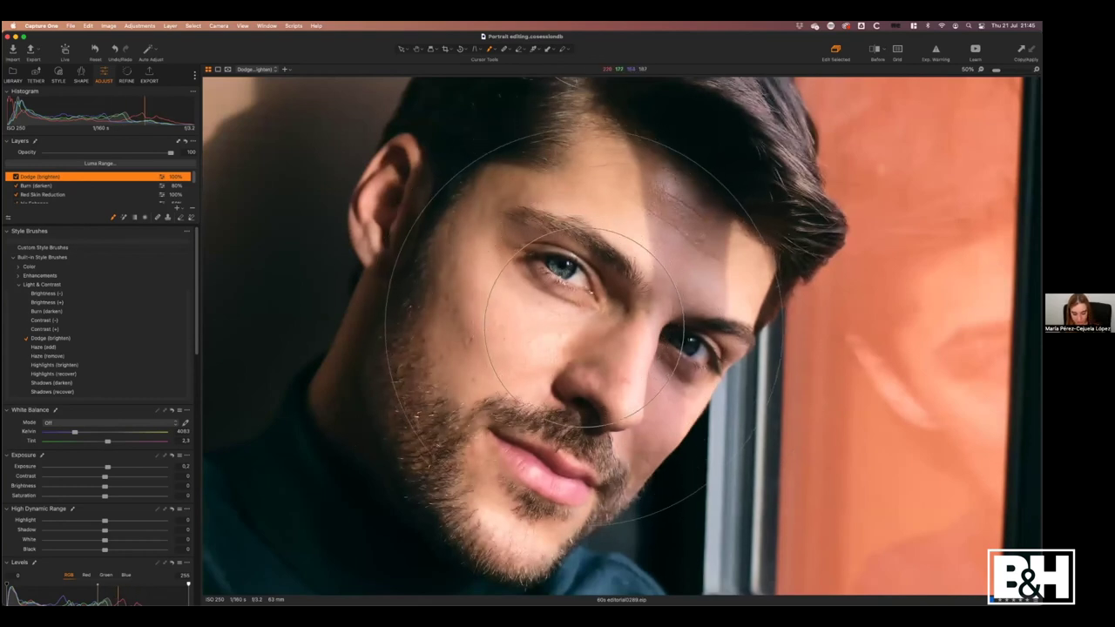
key("v")
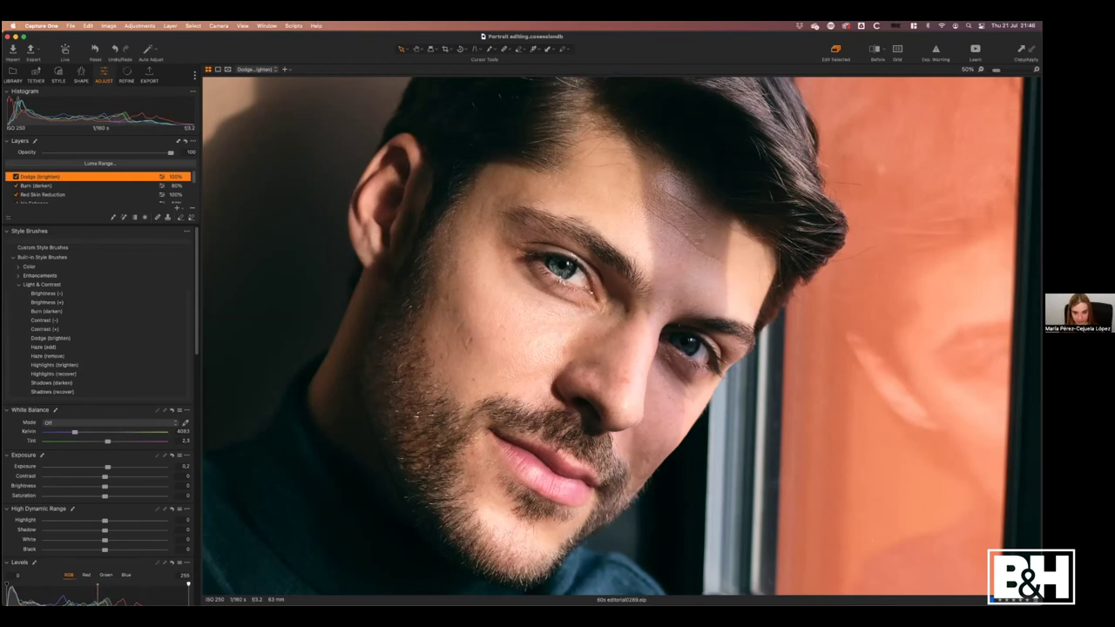
key("super+plus")
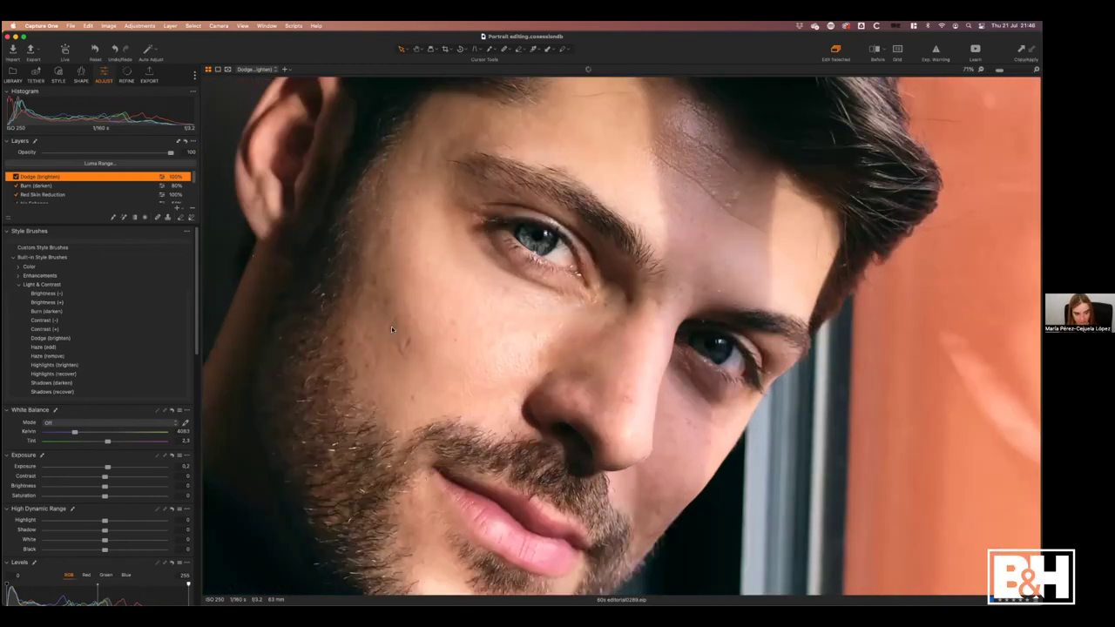
left_click_drag(468, 348, 494, 333)
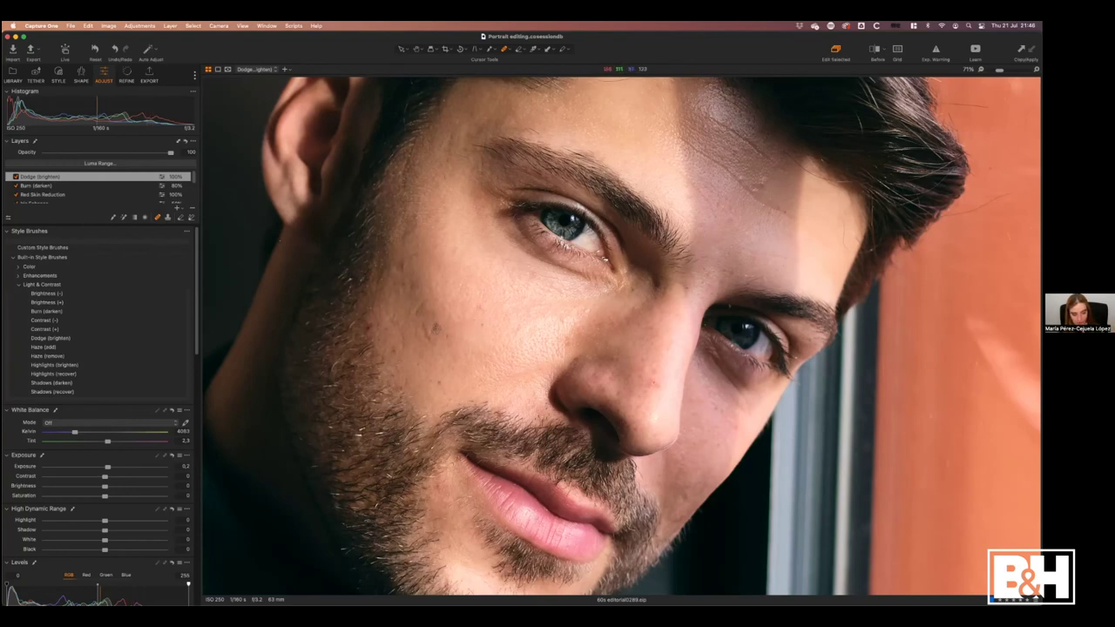
right_click(459, 297)
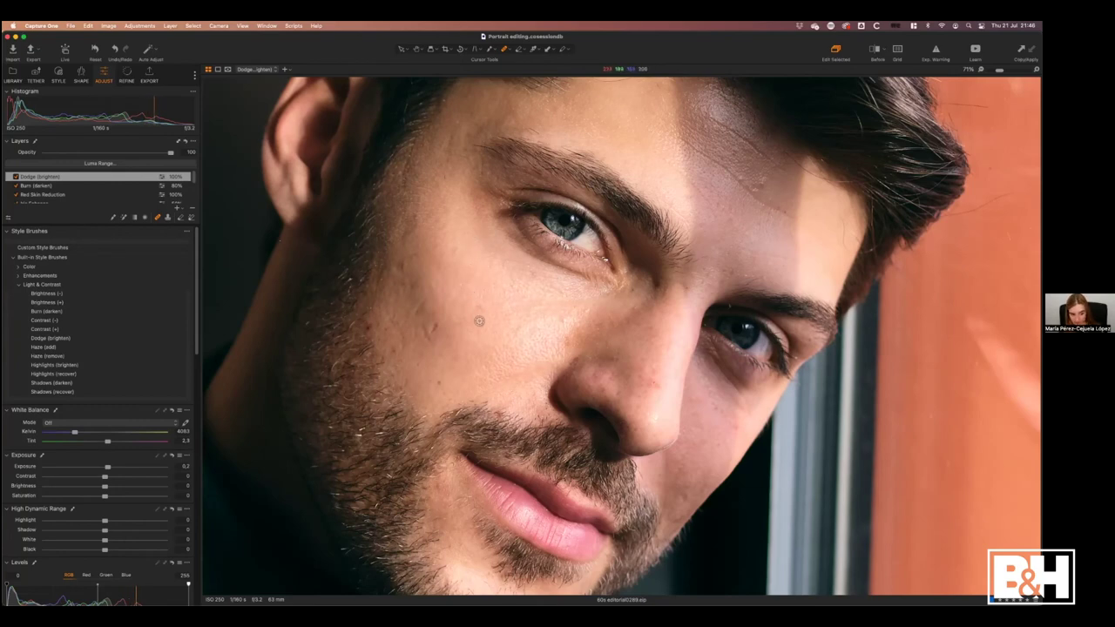
left_click(435, 413)
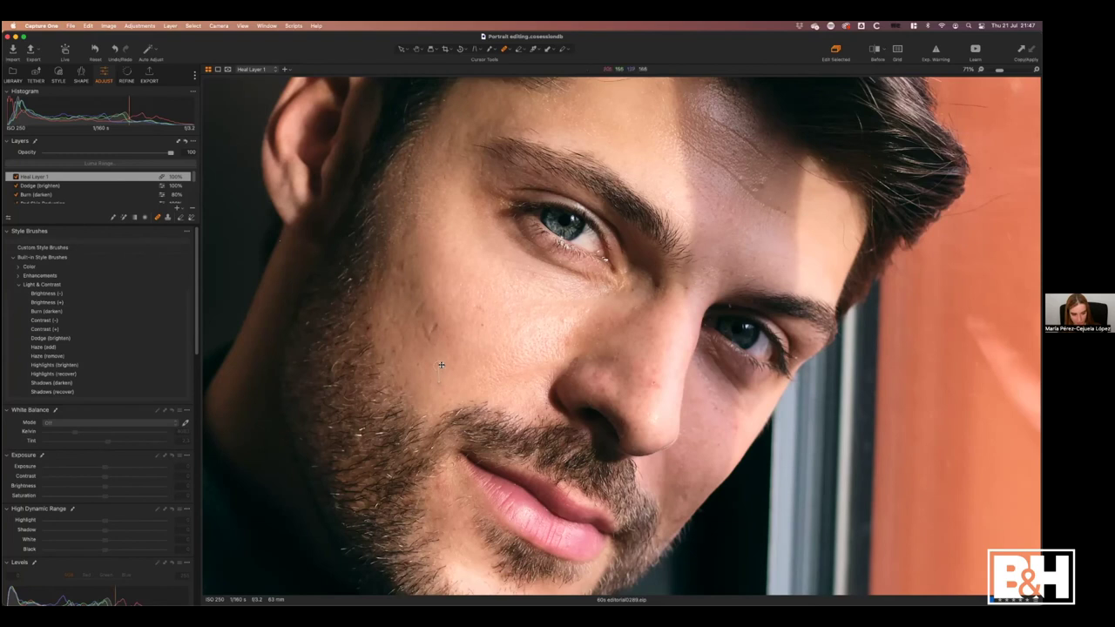
right_click(490, 315)
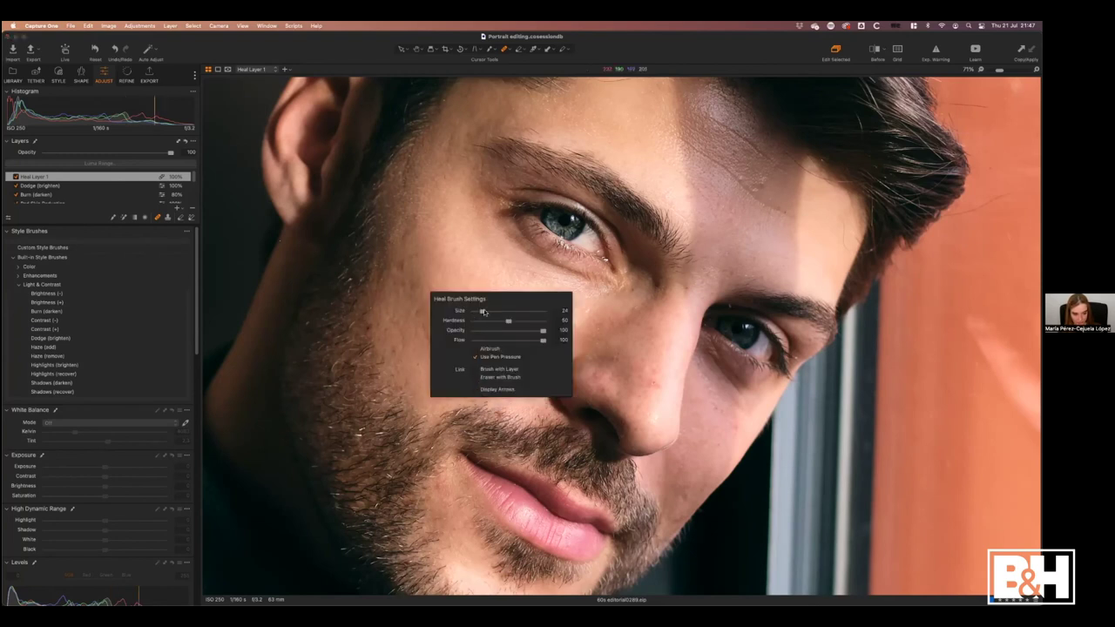
right_click(477, 288)
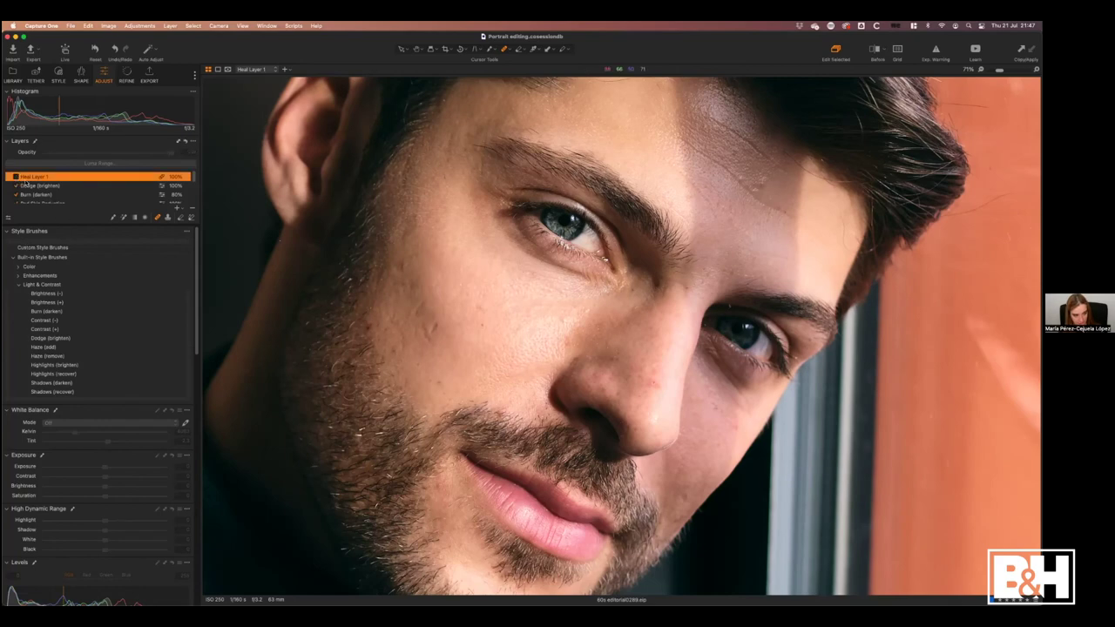
Try the cheek healing again with a changed Heal brush, and undo back to before the heal layer.
left_click(16, 177)
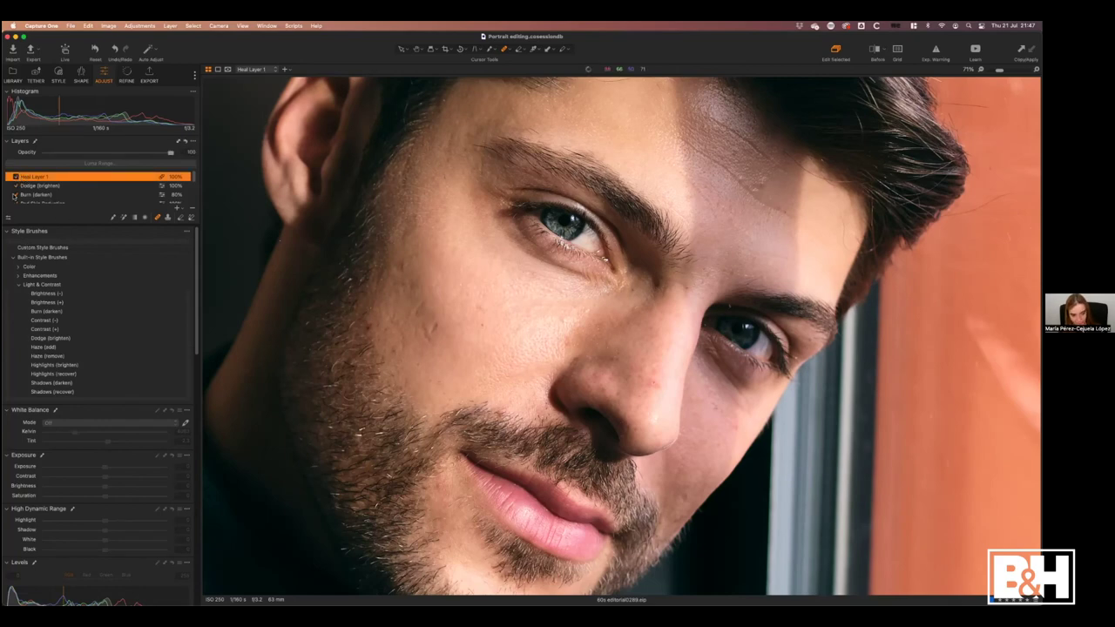
right_click(449, 349)
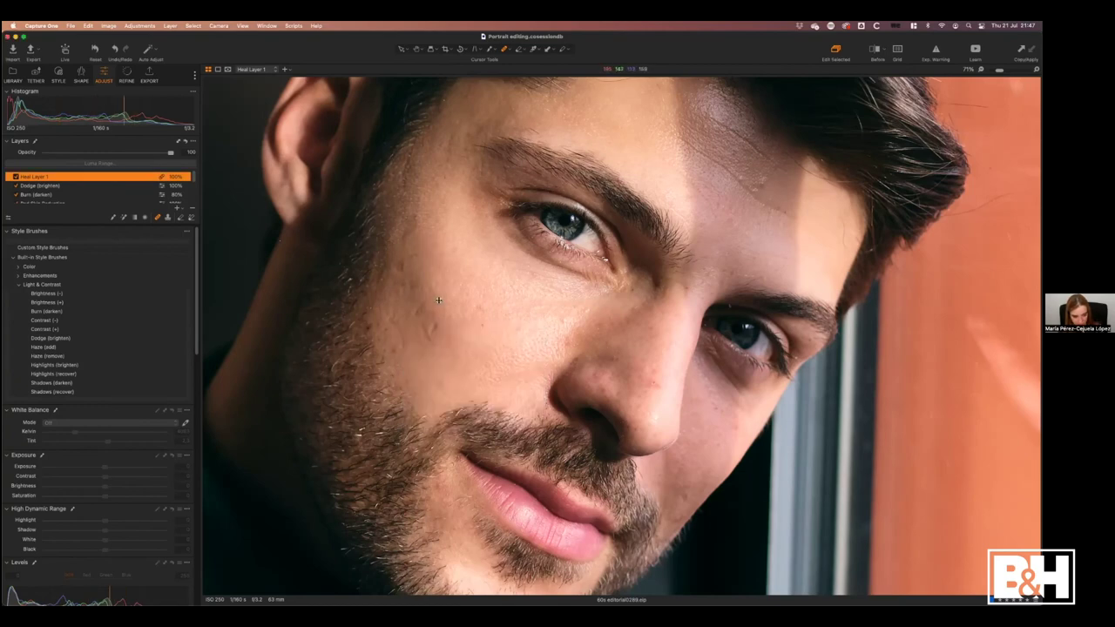
left_click(480, 385)
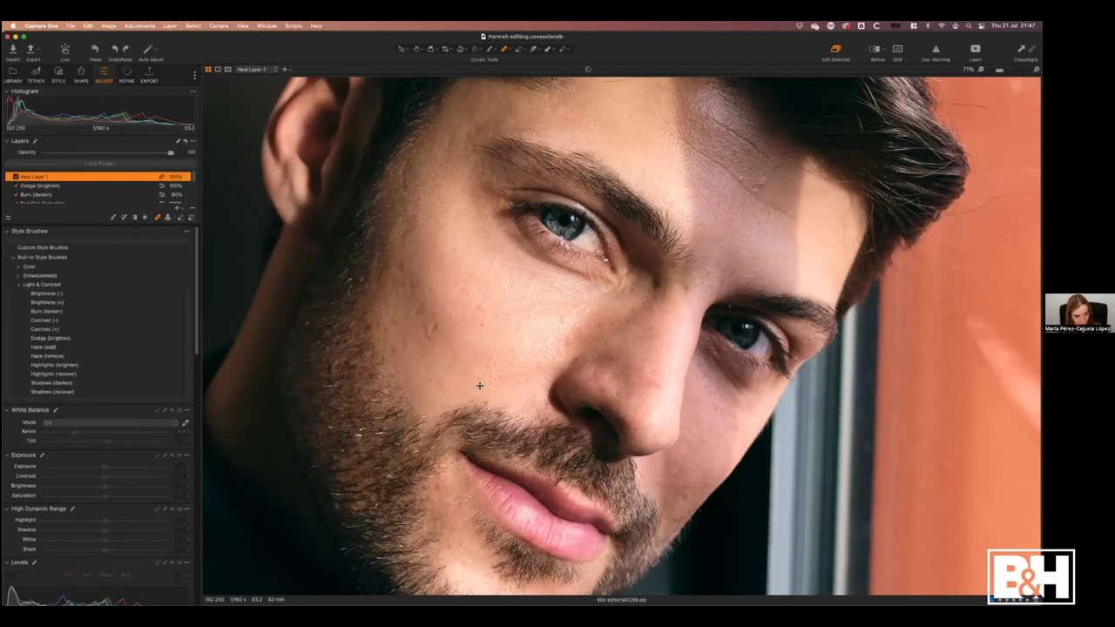
key("super+z")
key("super+z")
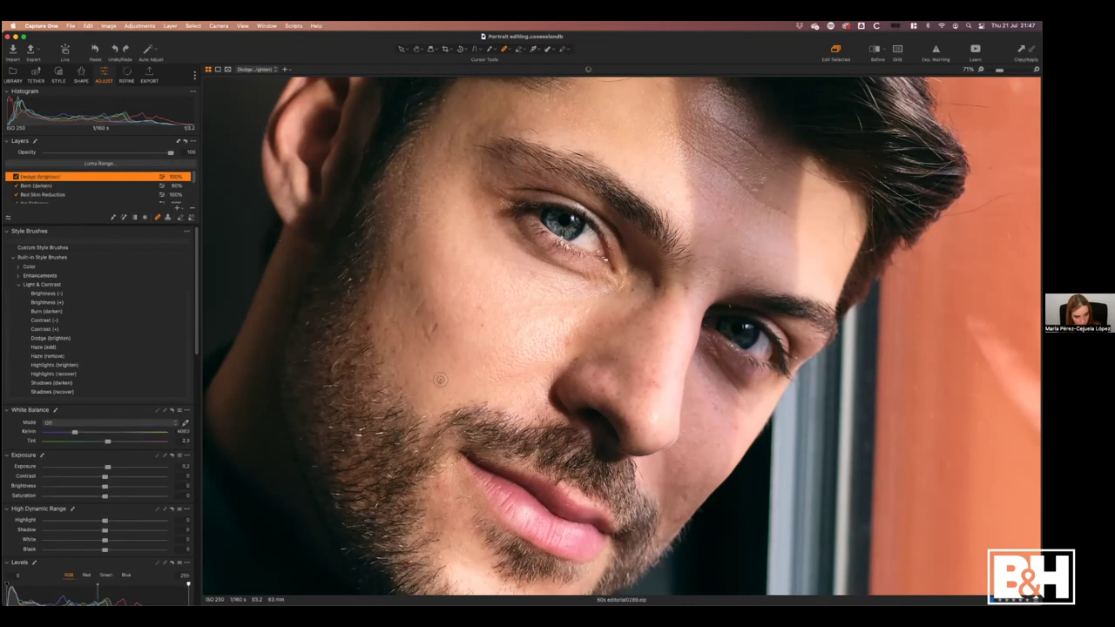
Heal two cheek spots with a soft Heal brush, size 43 and hardness 0, and check the healed areas in the mask view.
right_click(439, 382)
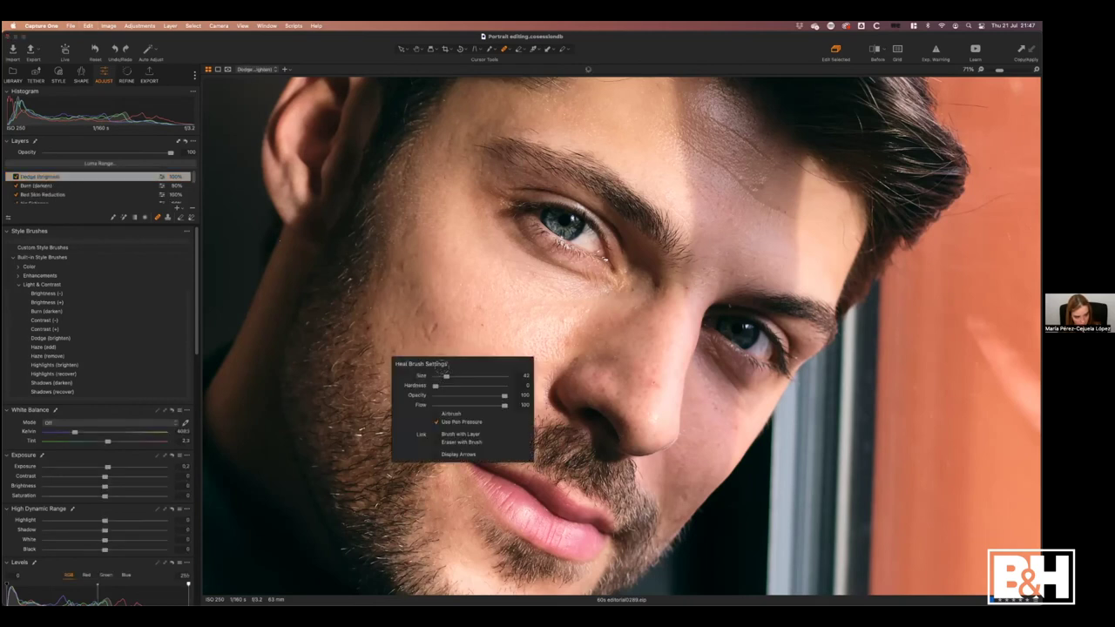
left_click(443, 310)
left_click(458, 375)
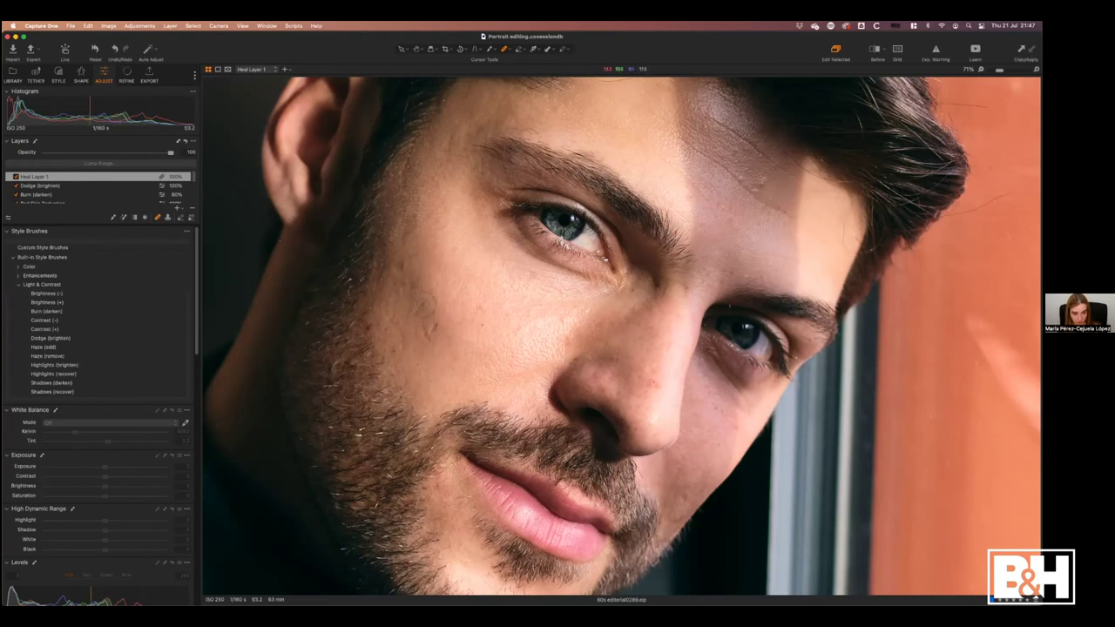
left_click(419, 307)
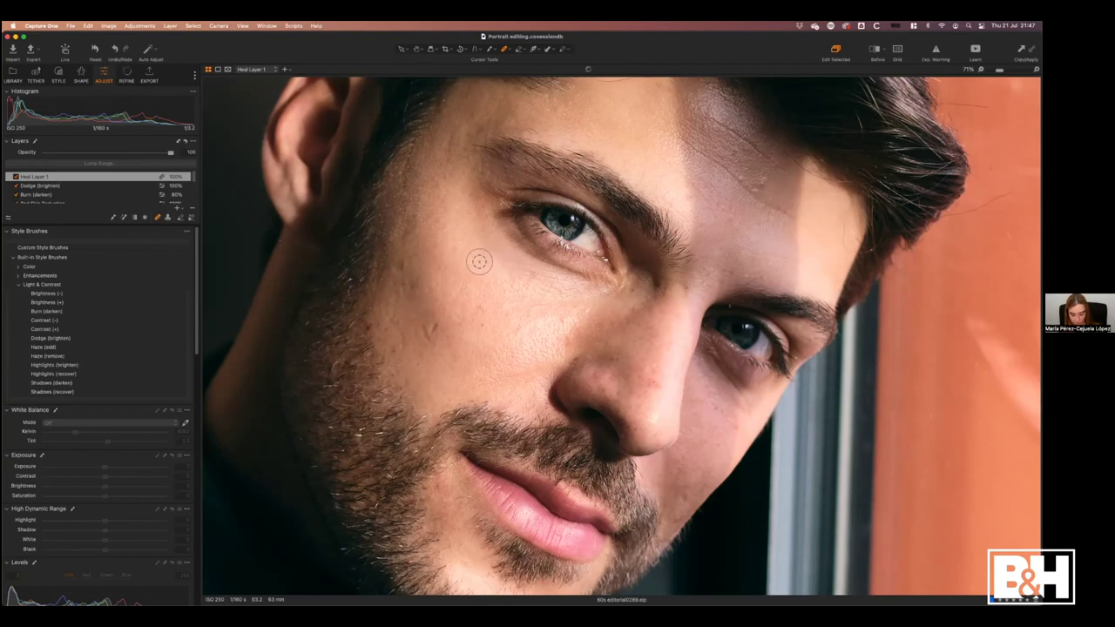
key("m")
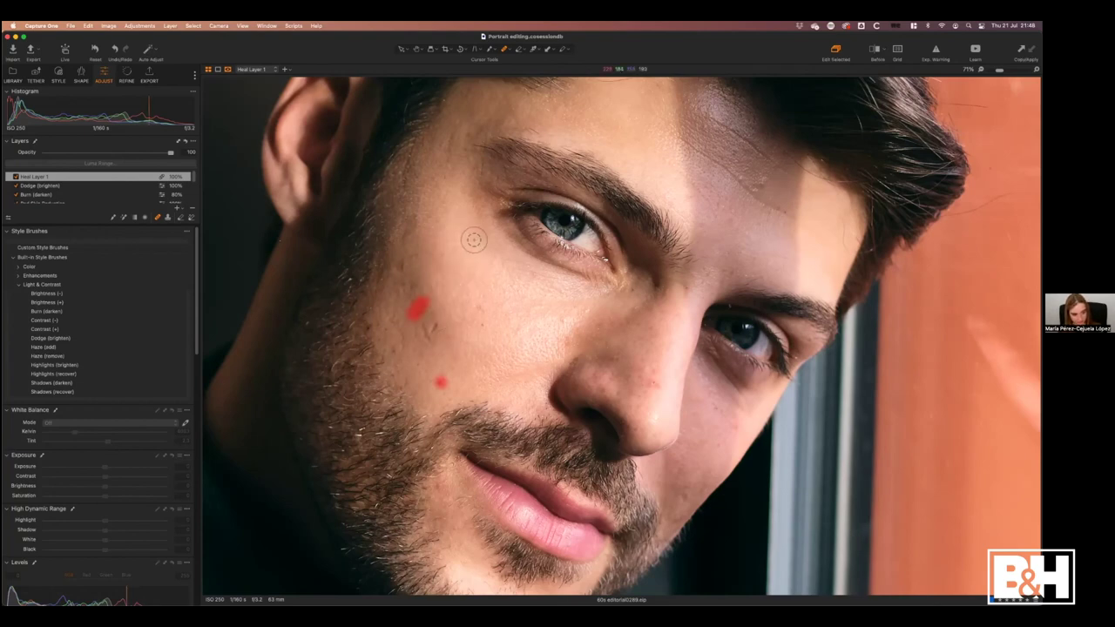
key("m")
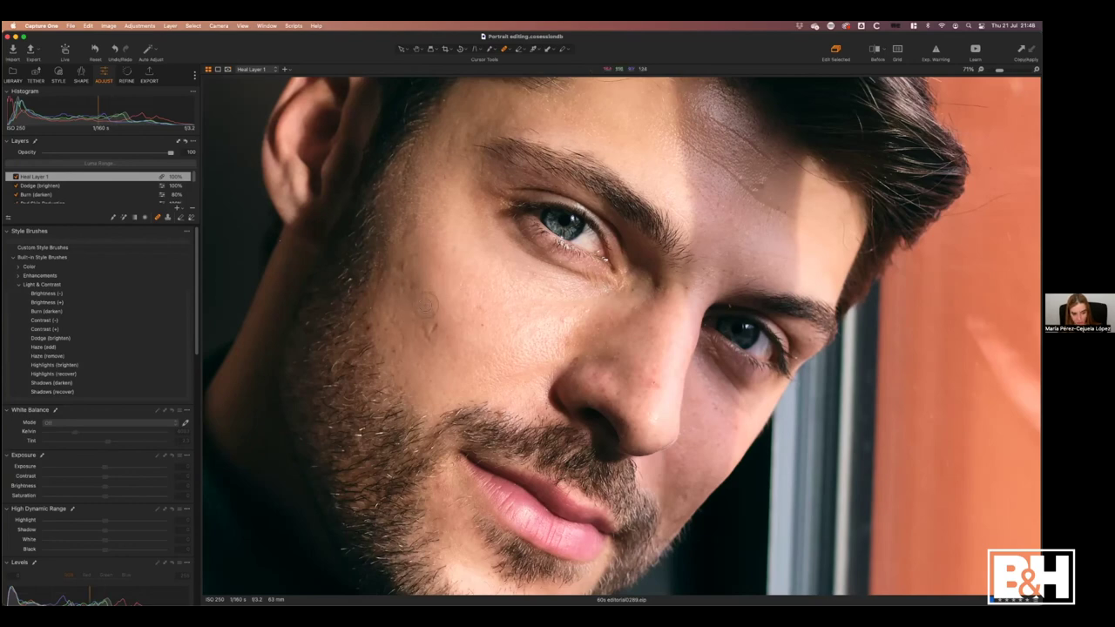
Undo the last heal stroke and heal the dark mark on the cheek from a clean skin source just above it.
key("super+z")
left_click(446, 285, "alt")
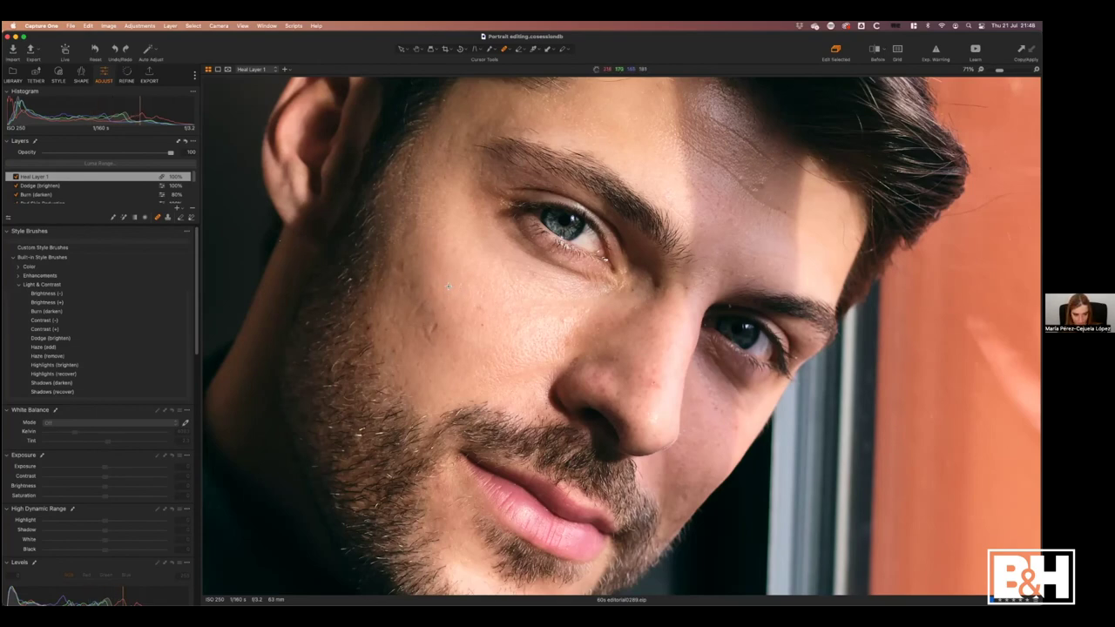
left_click(430, 310)
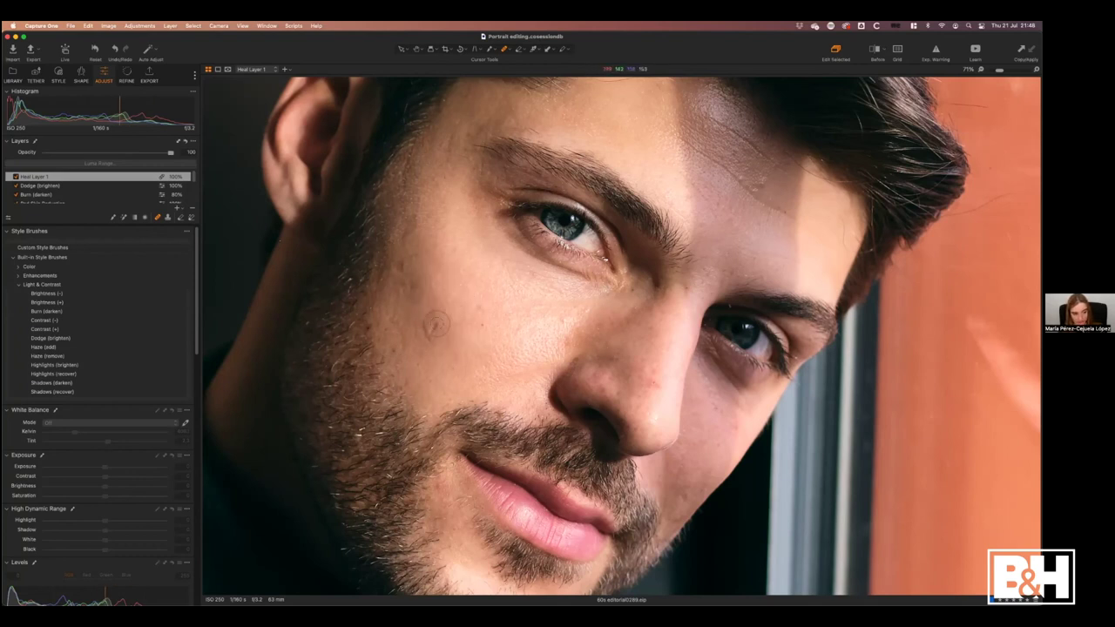
left_click(437, 335)
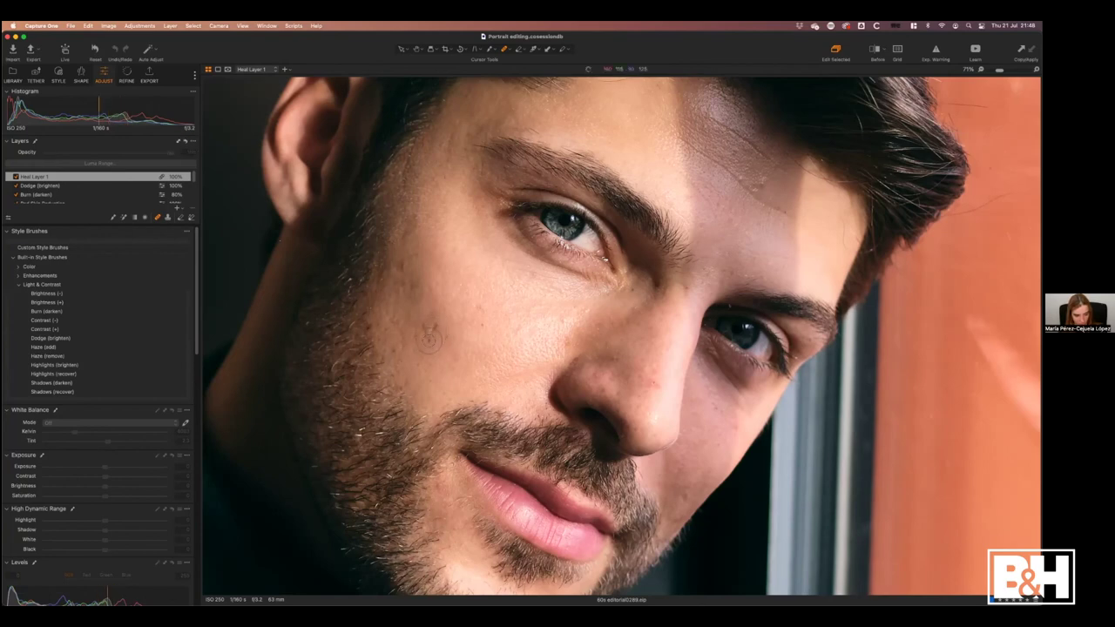
left_click(431, 344)
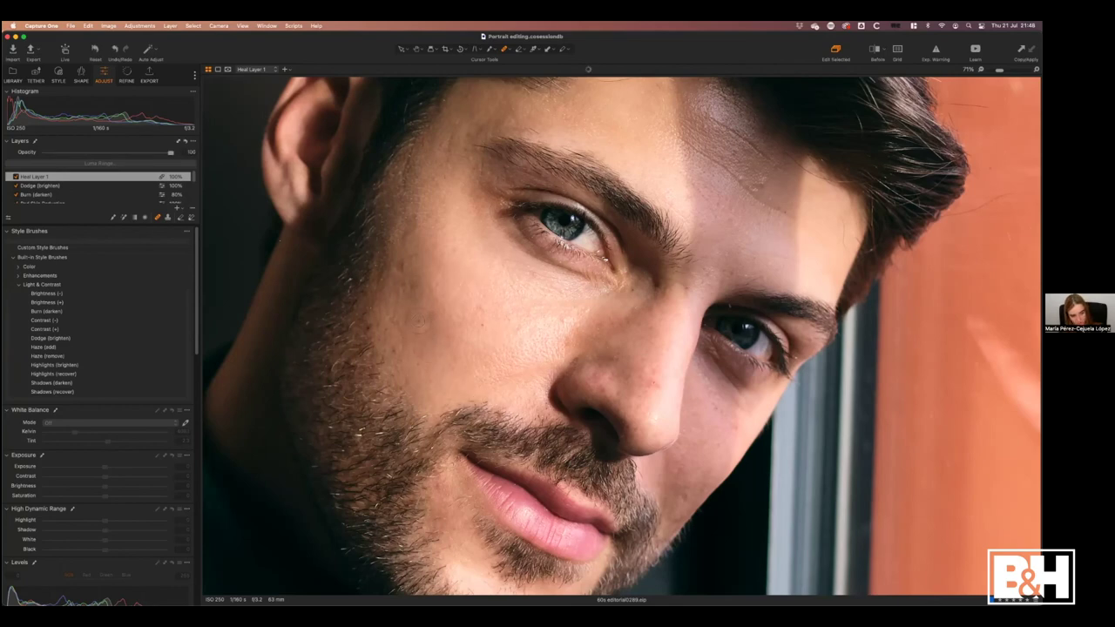
Compare the cheek with and without the heal layer, and heal the remaining spots on the cheek and at the beard edge.
left_click(15, 177)
left_click(17, 185)
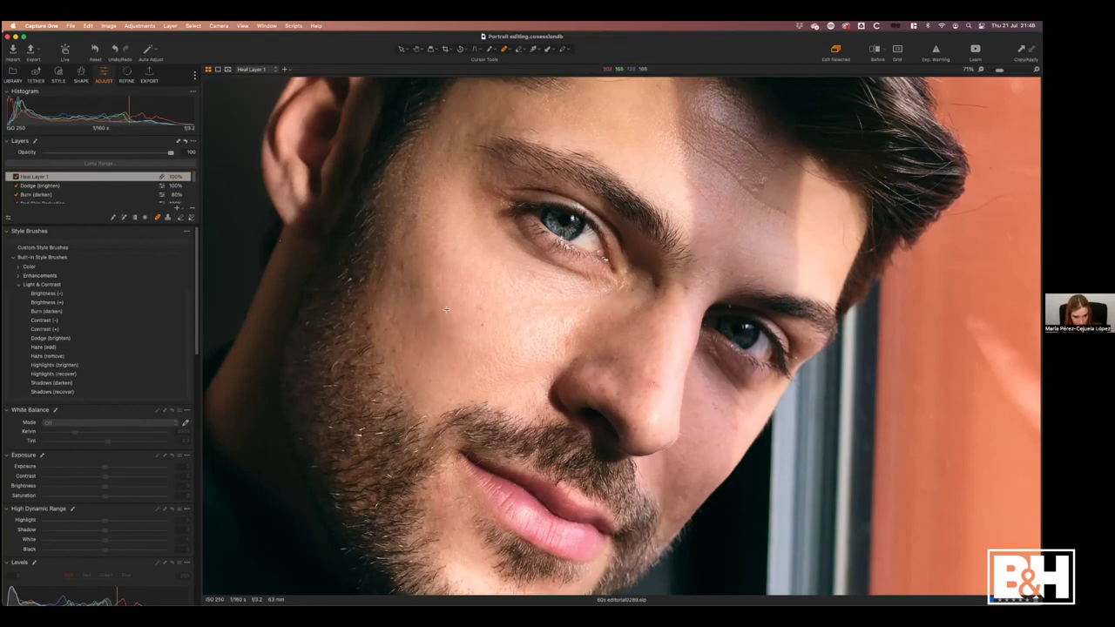
left_click(437, 314)
left_click(366, 318)
left_click(41, 197)
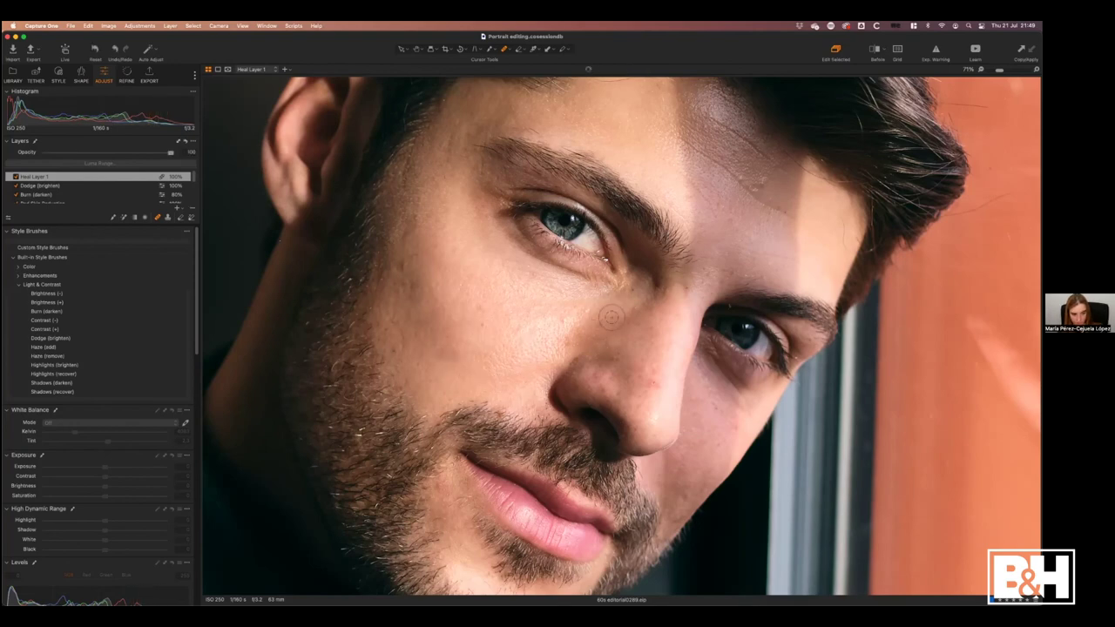
key("super+z")
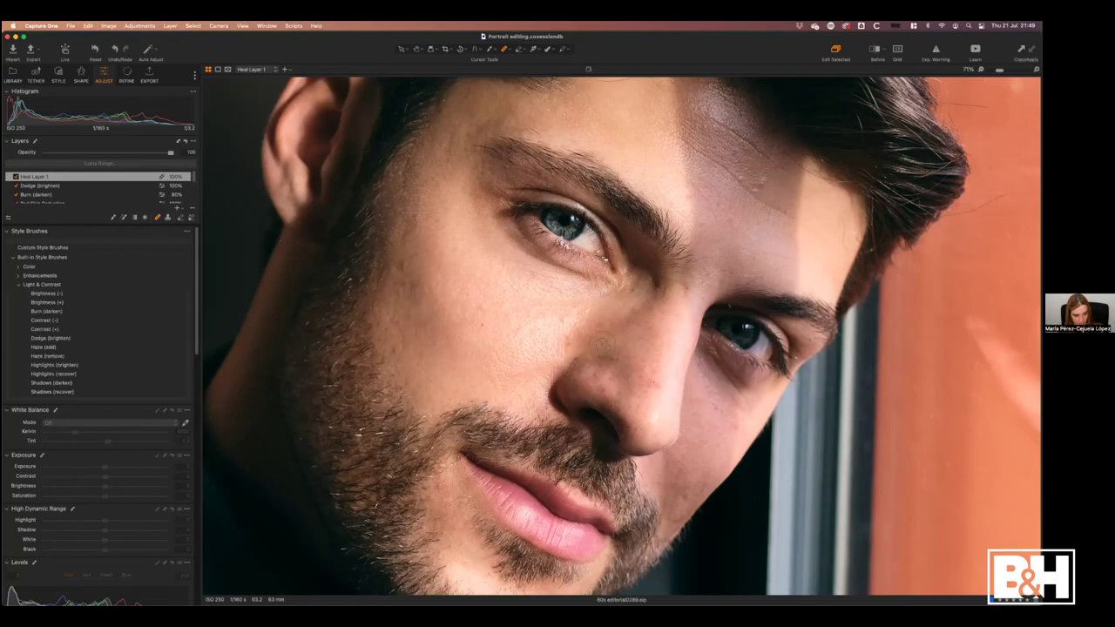
Heal the red blemishes on the nose.
left_click_drag(611, 343, 542, 291)
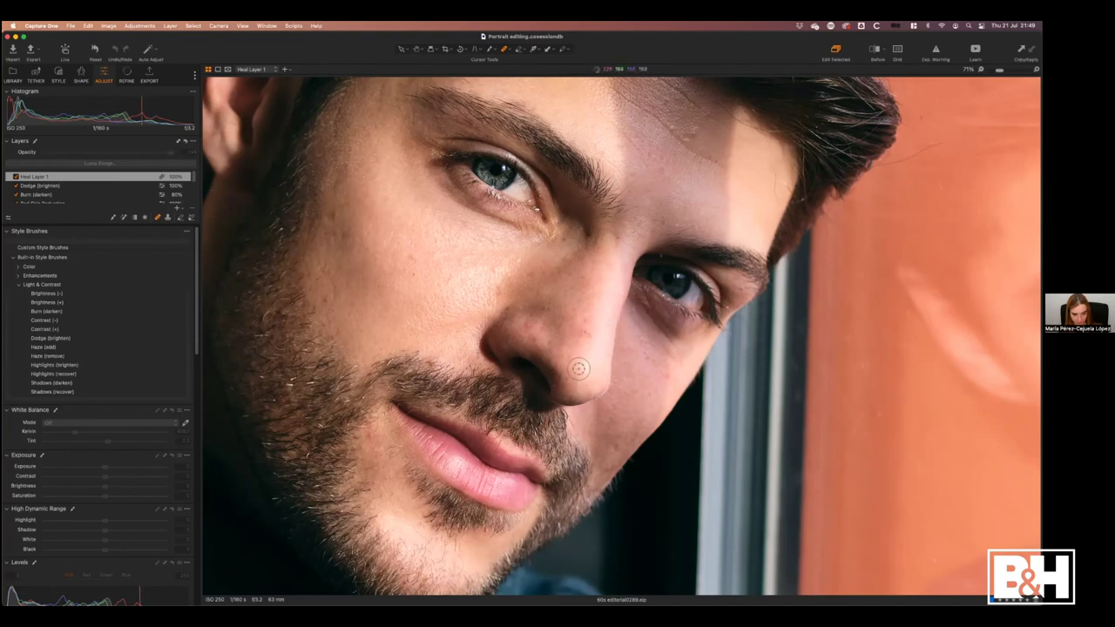
left_click(593, 357)
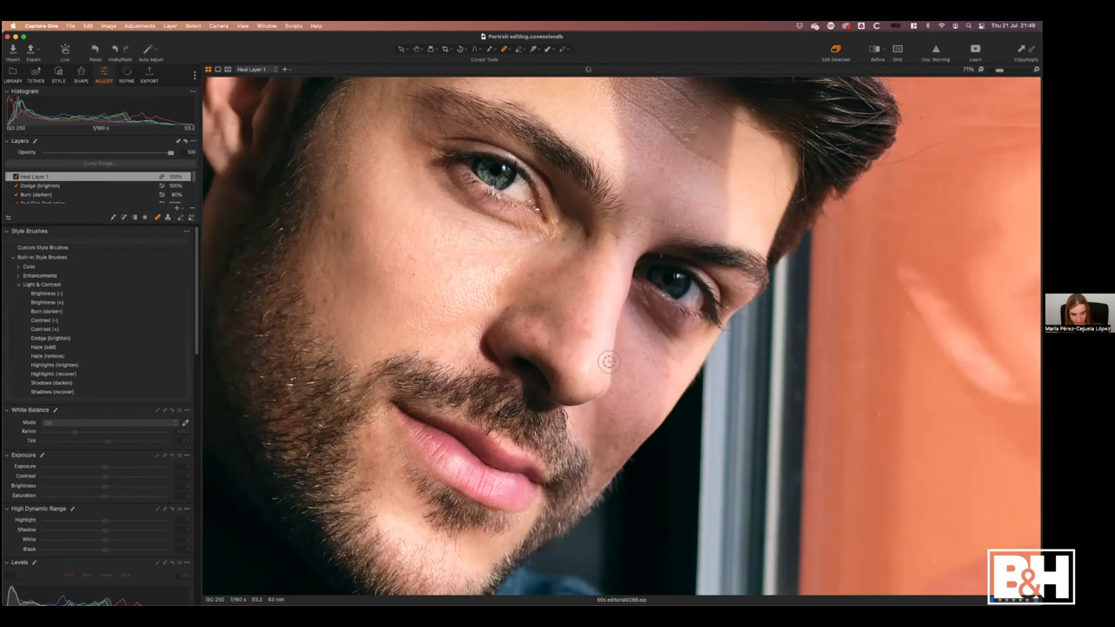
left_click(527, 325)
Heal the blemishes on the cheek beside the nose and between the eyebrows.
scroll(418, 452, "down", 3)
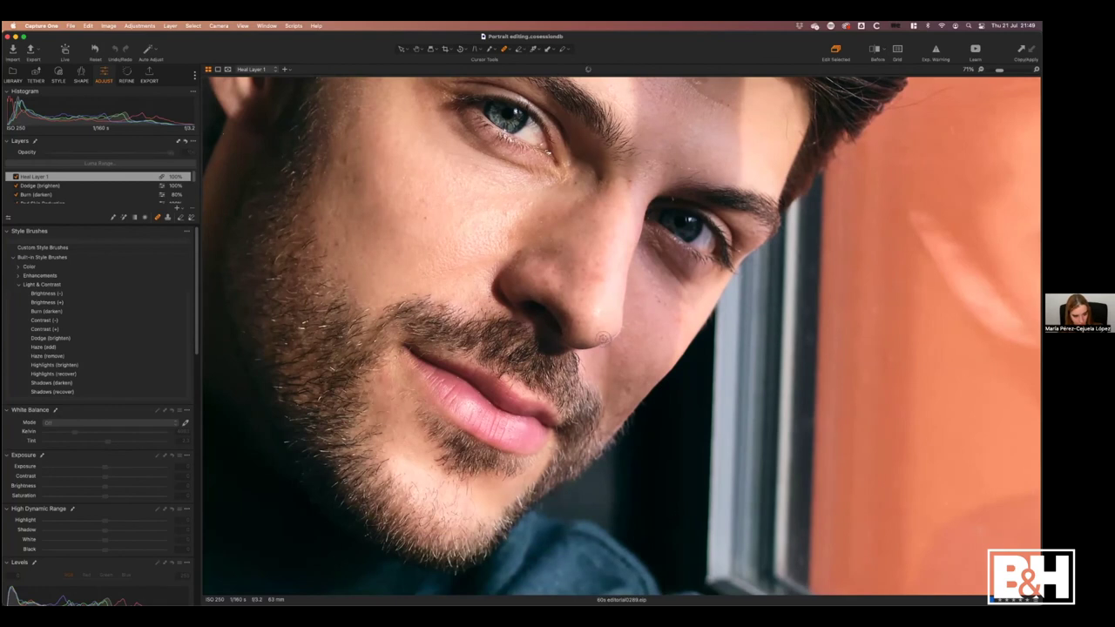
scroll(605, 256, "up", 2)
scroll(604, 256, "right", 2)
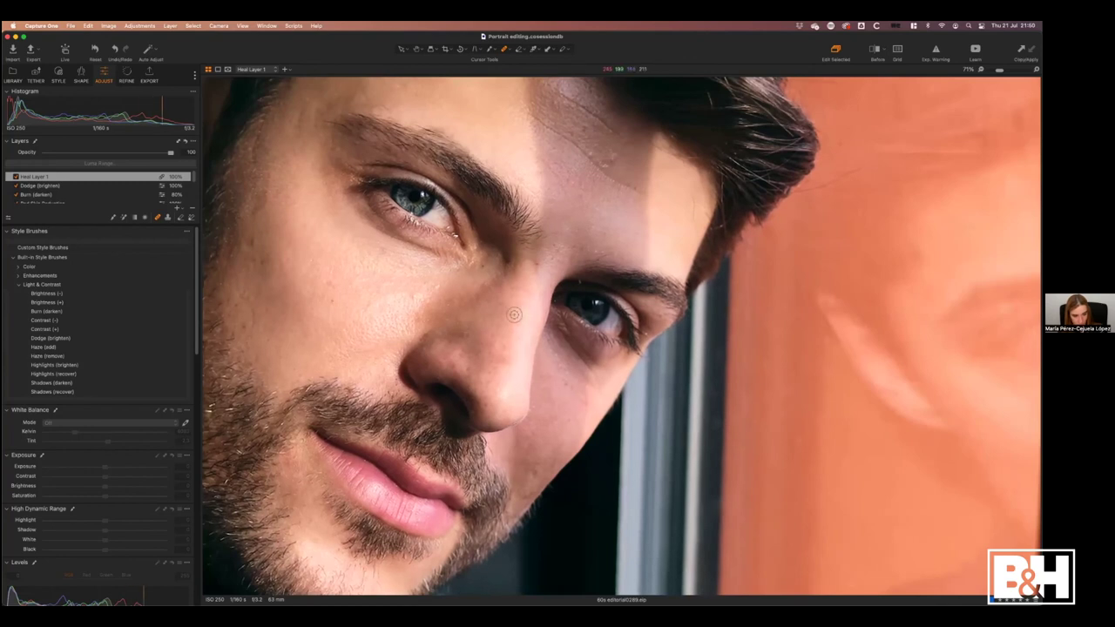
scroll(506, 310, "up", 2)
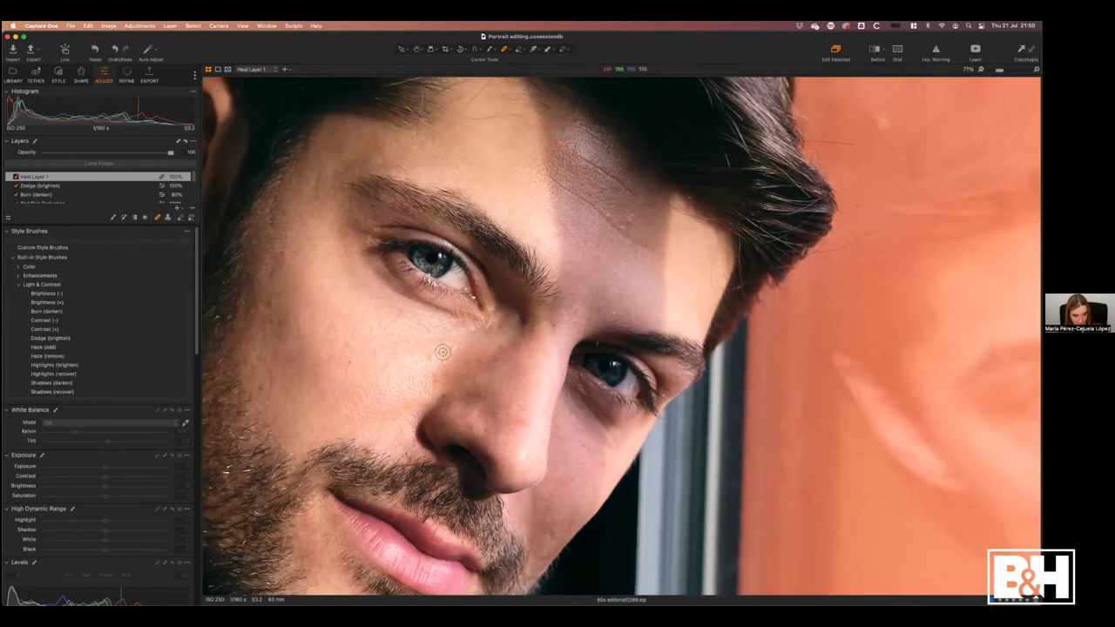
left_click(434, 357)
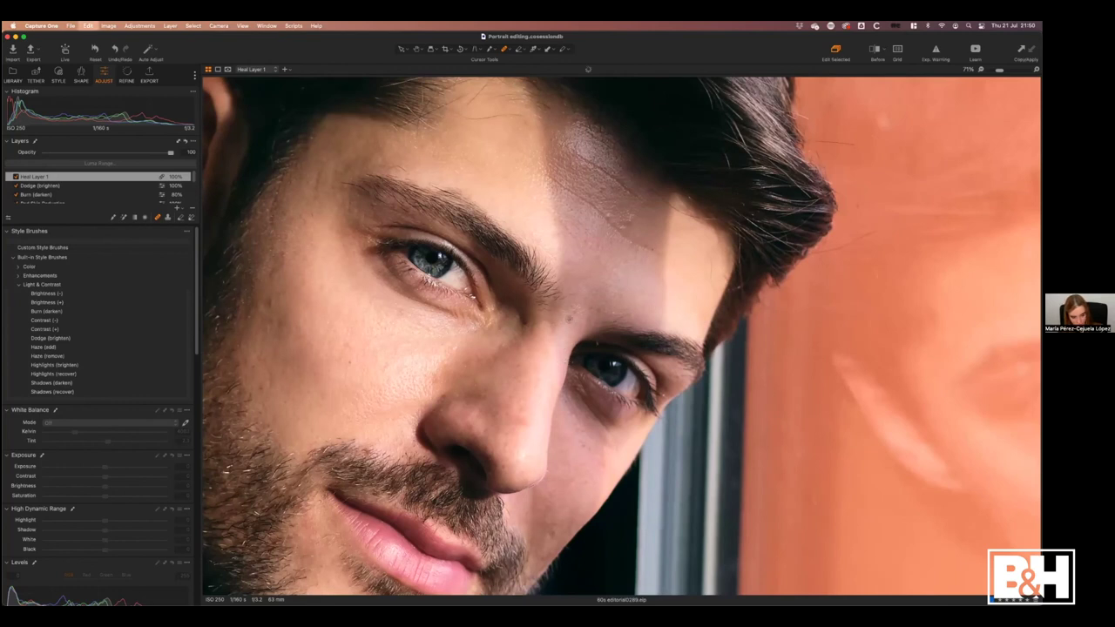
left_click(553, 325)
left_click_drag(608, 266, 592, 298)
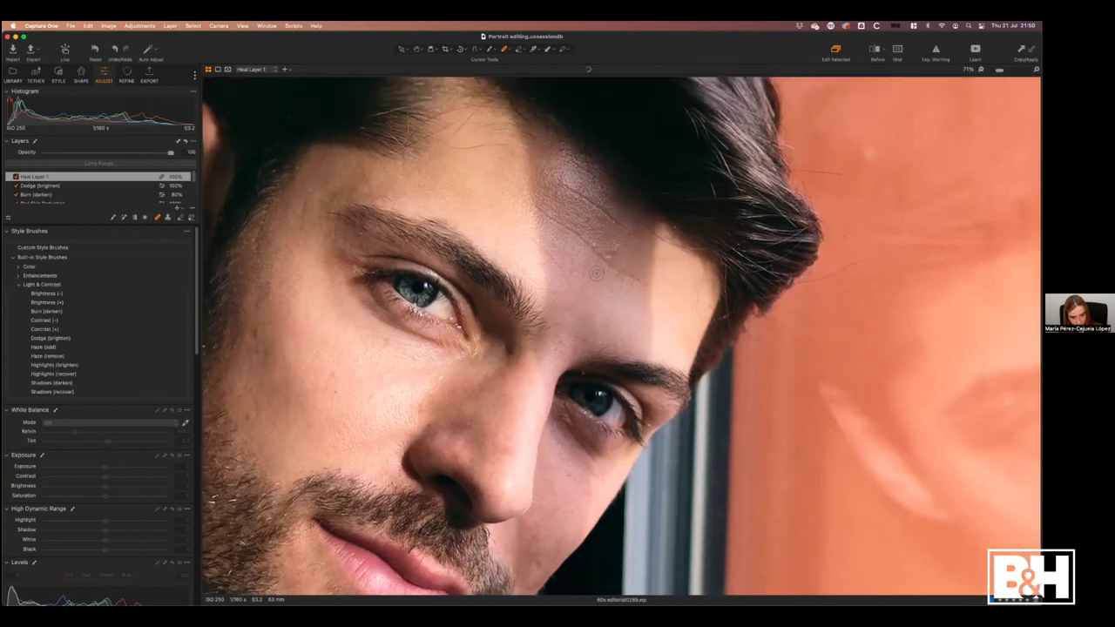
key("bracketleft")
left_click(613, 250)
key("super+z")
Set the heal brush to size 14 with hardness 1 and heal the textured patch in the shadowed area of the forehead.
key("super+plus")
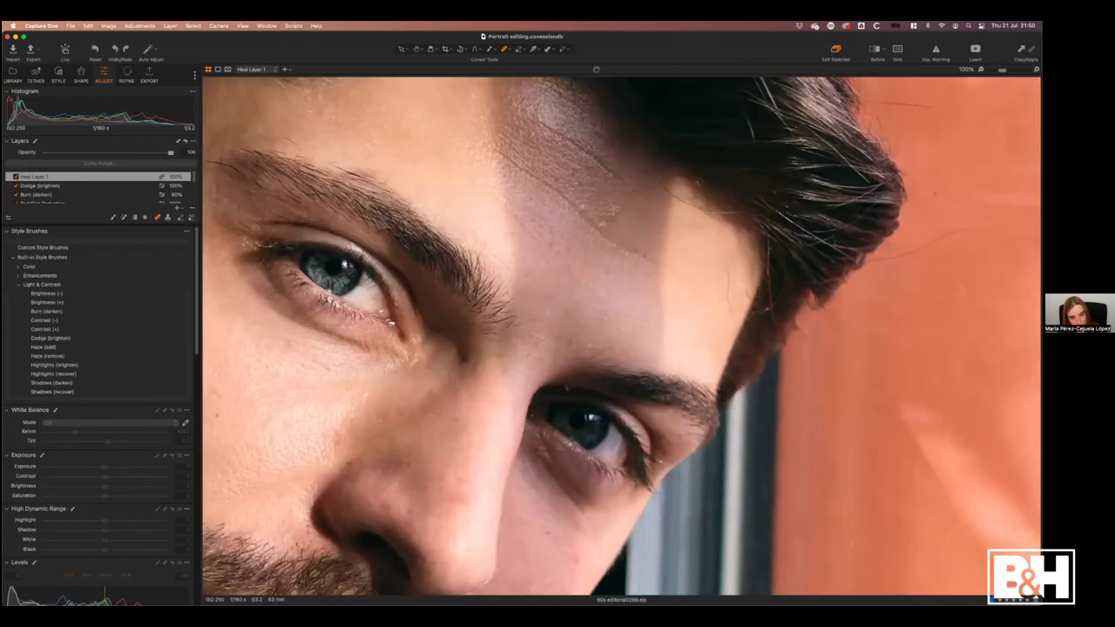
left_click_drag(617, 304, 622, 344)
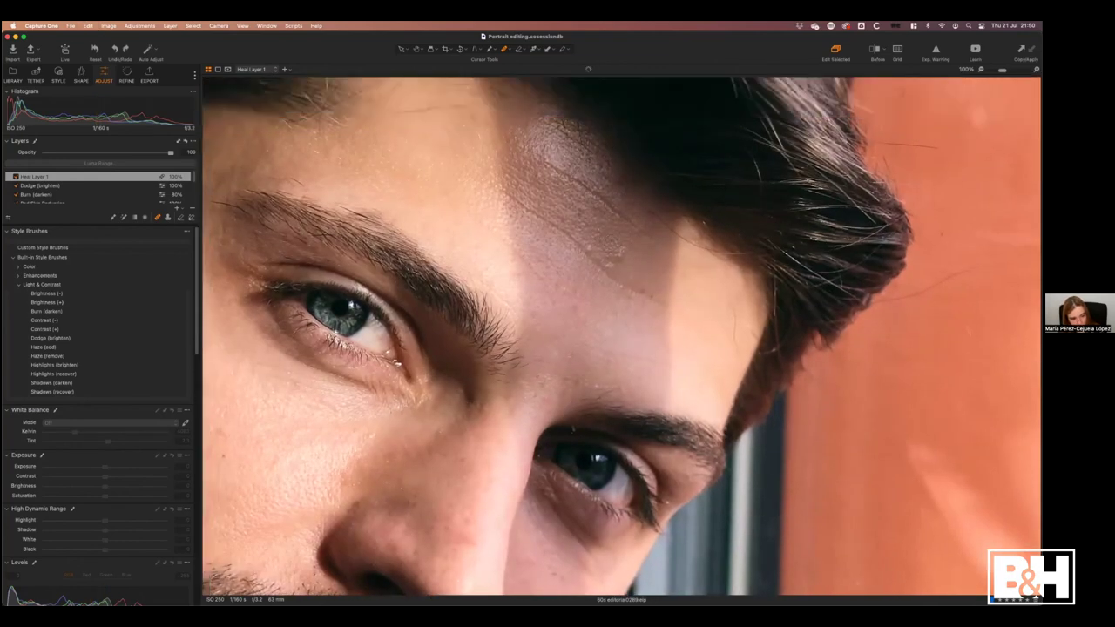
key("bracketleft")
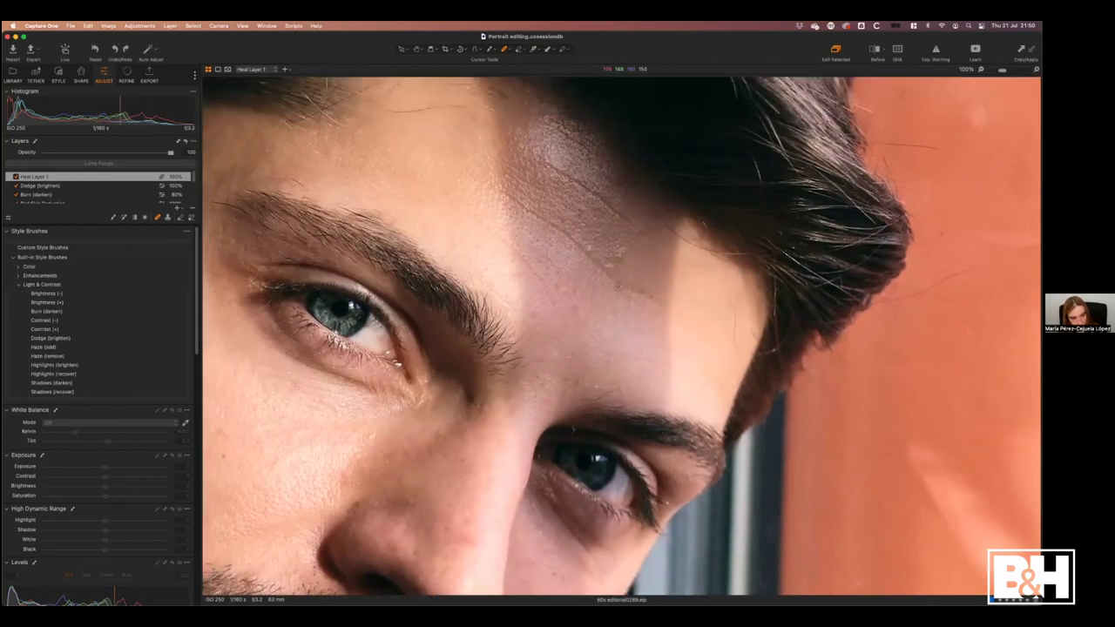
right_click(633, 207)
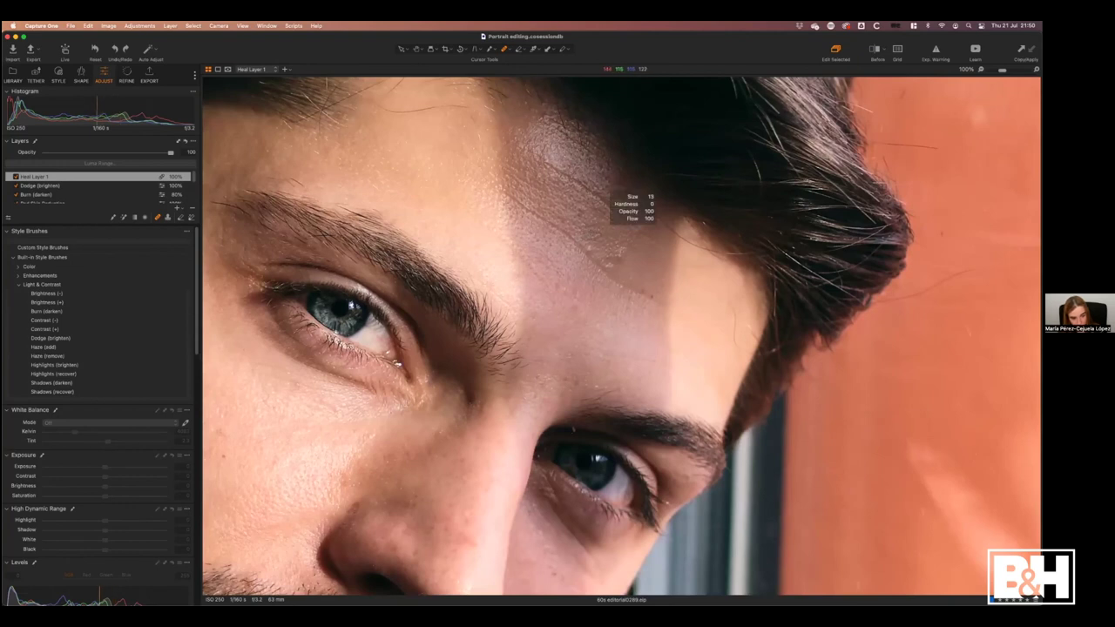
key("bracketright")
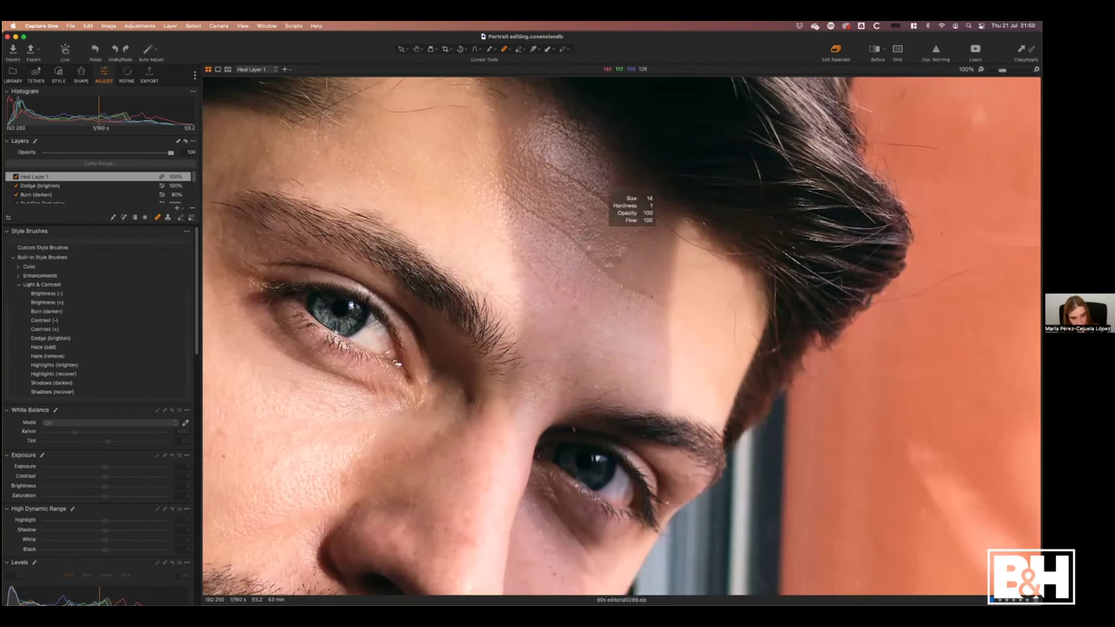
left_click_drag(586, 235, 587, 244)
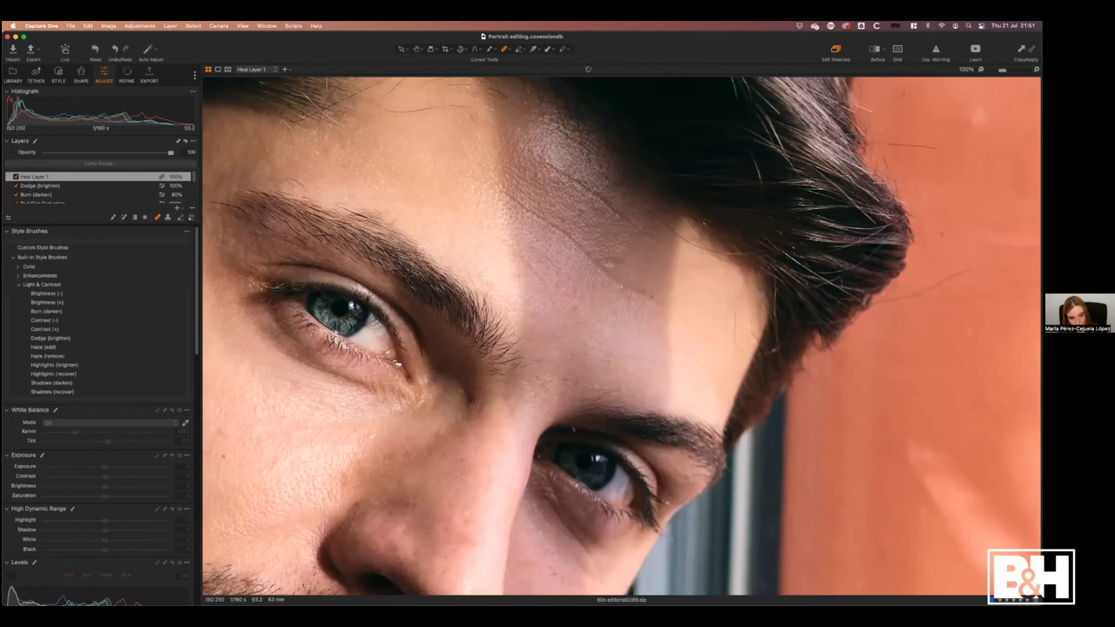
Heal the remaining forehead spots from a clean skin source, and treat the light mark below the inner end of the shaded eyebrow.
left_click(610, 246, "alt")
left_click(599, 324)
left_click(663, 314)
scroll(610, 374, "down", 5)
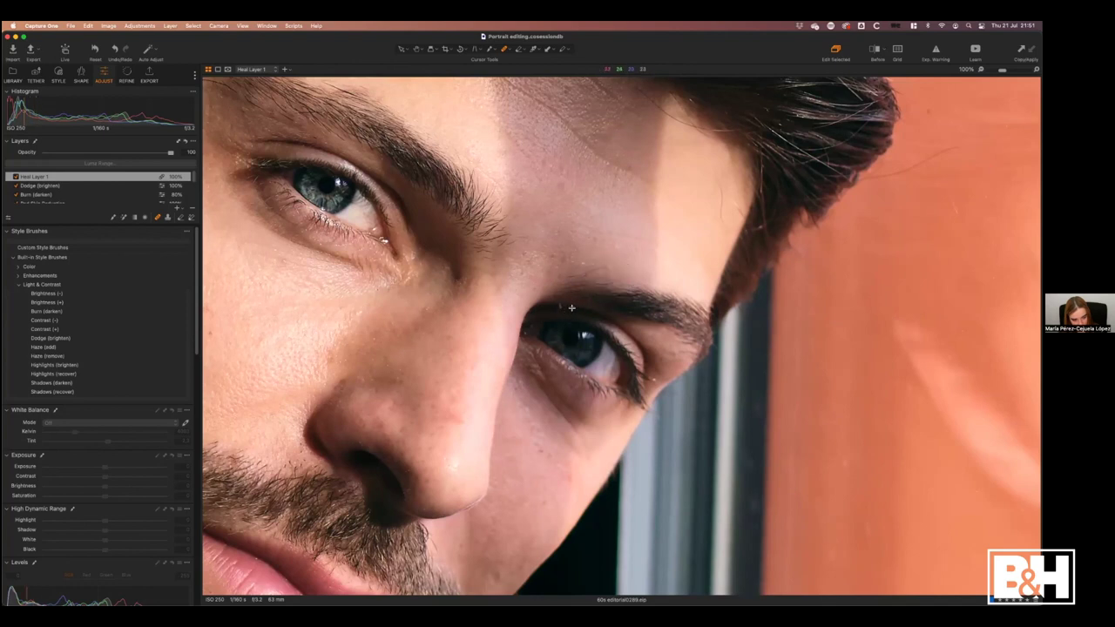
left_click(561, 307, "alt")
Inspect the cheeks, mouth and beard for remaining blemishes, and compare the face with and without the heal layer.
scroll(543, 410, "down", 5)
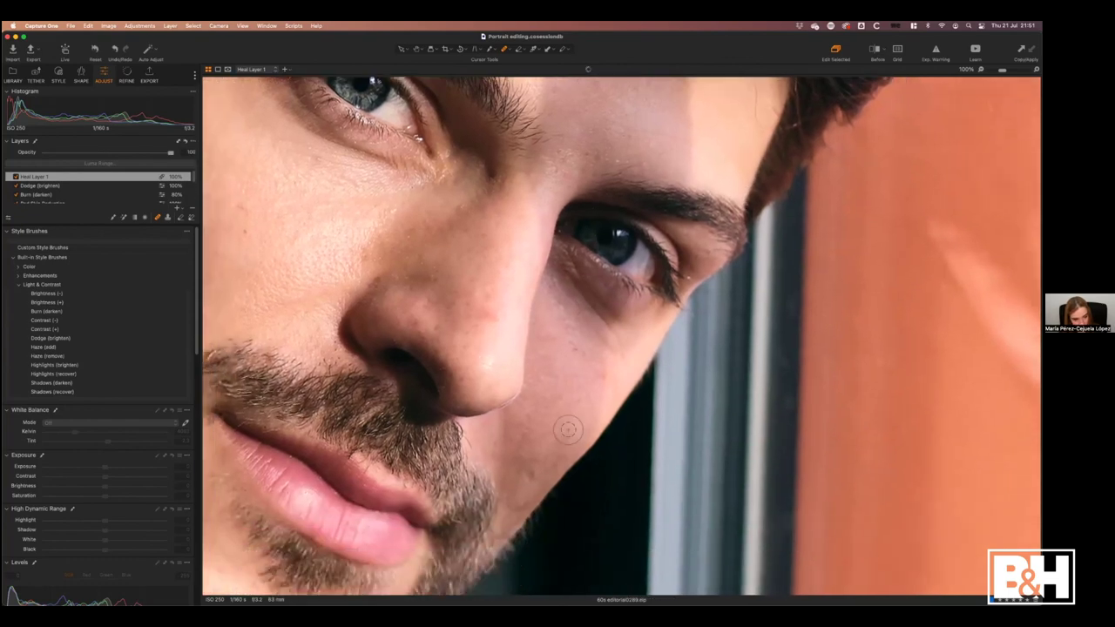
left_click_drag(560, 398, 698, 249)
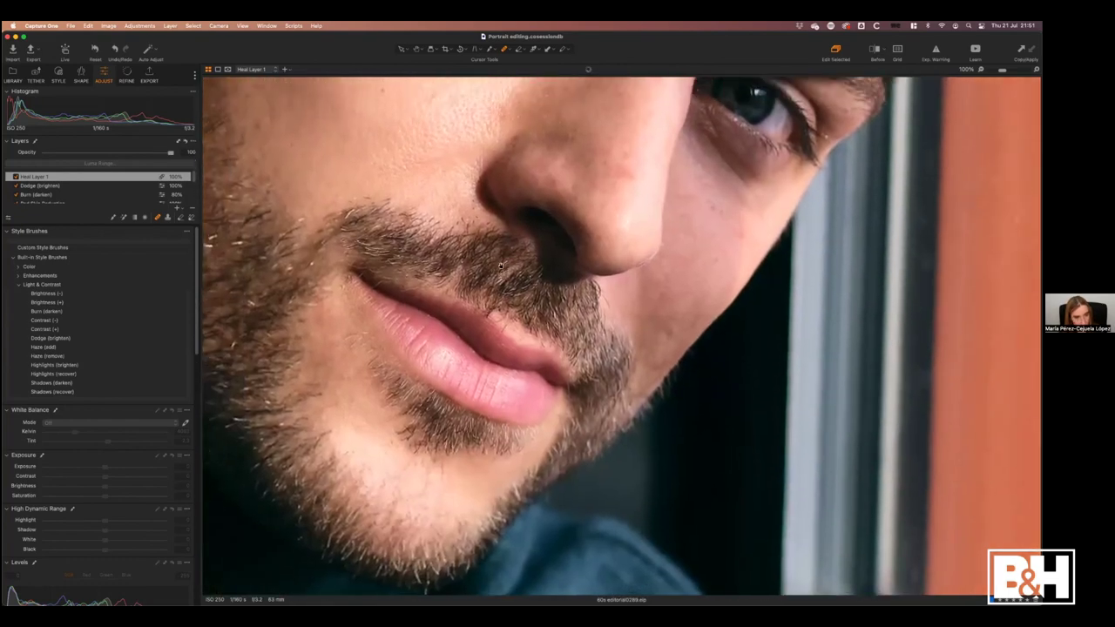
left_click_drag(521, 426, 581, 595)
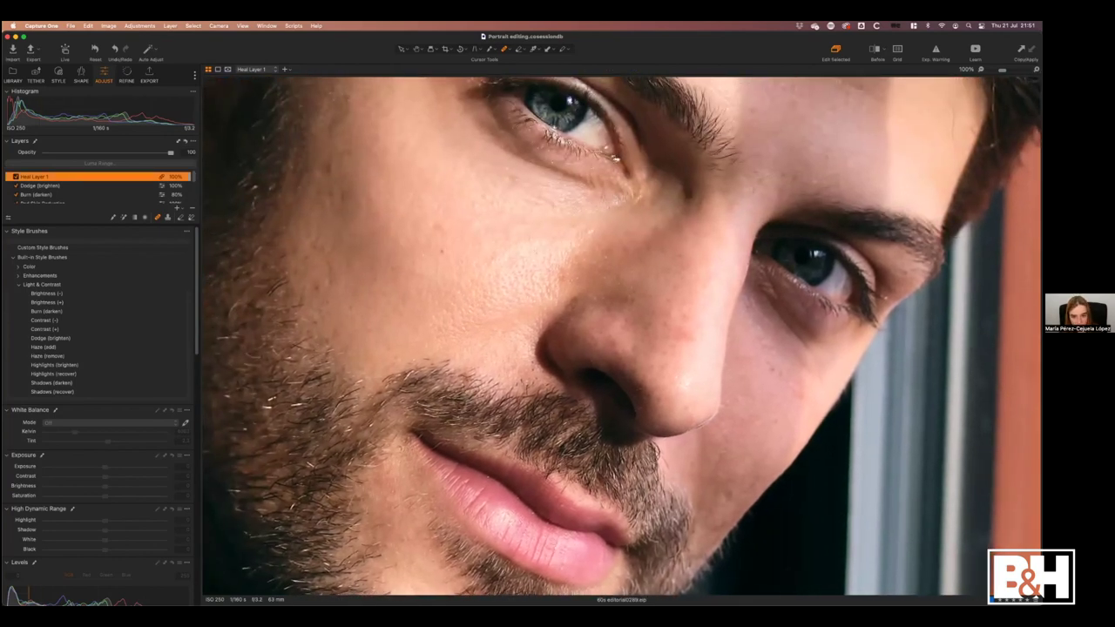
key("super+minus")
left_click(539, 261)
left_click_drag(612, 266, 612, 288)
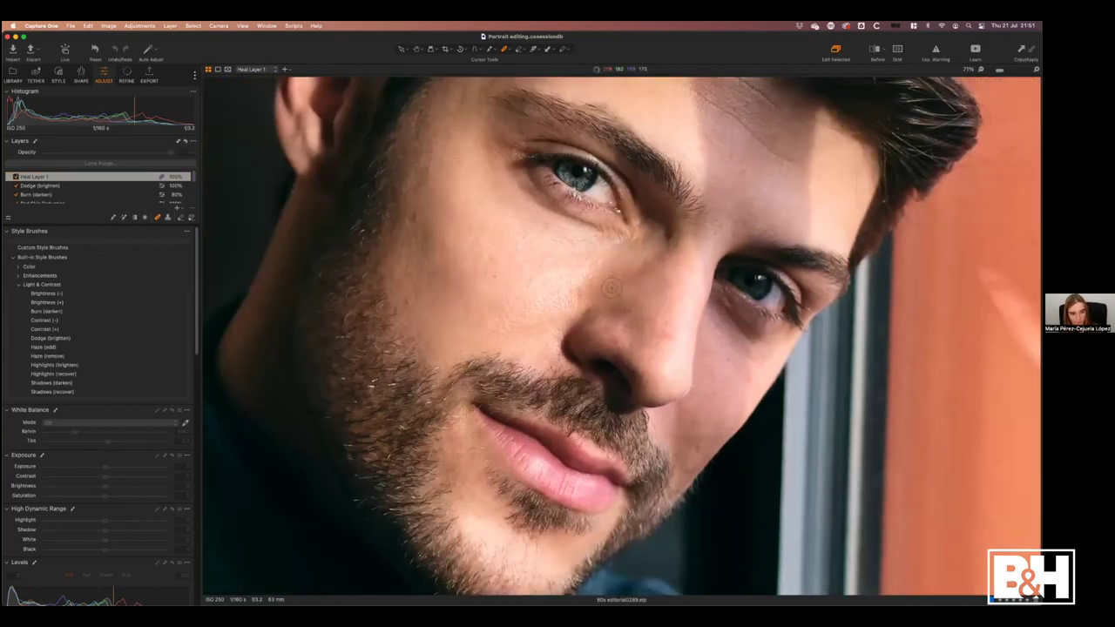
left_click(15, 178)
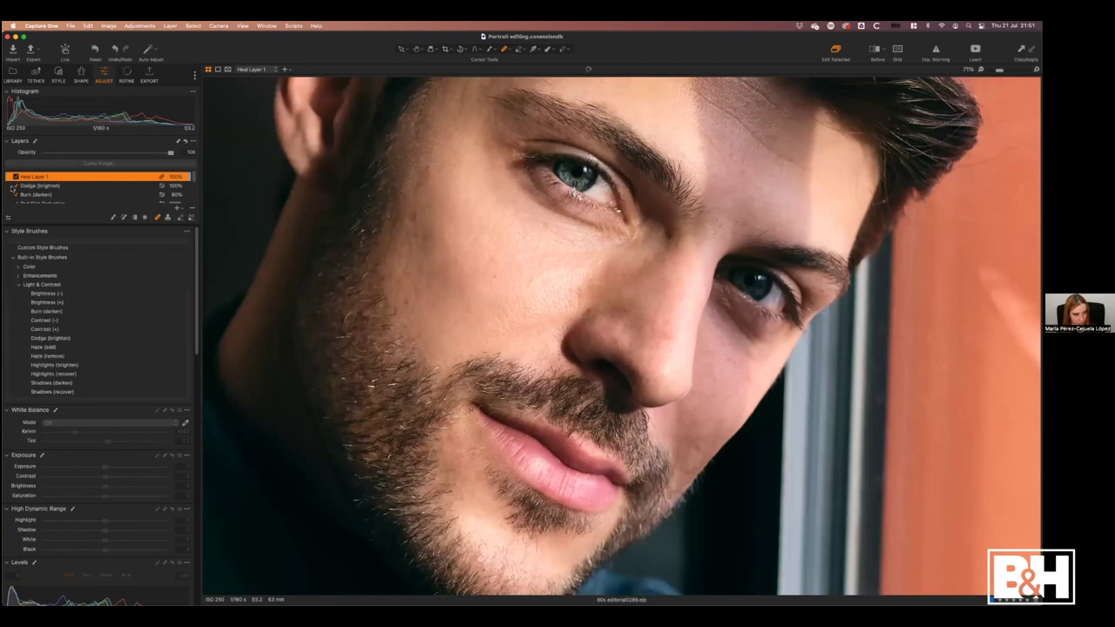
left_click(15, 177)
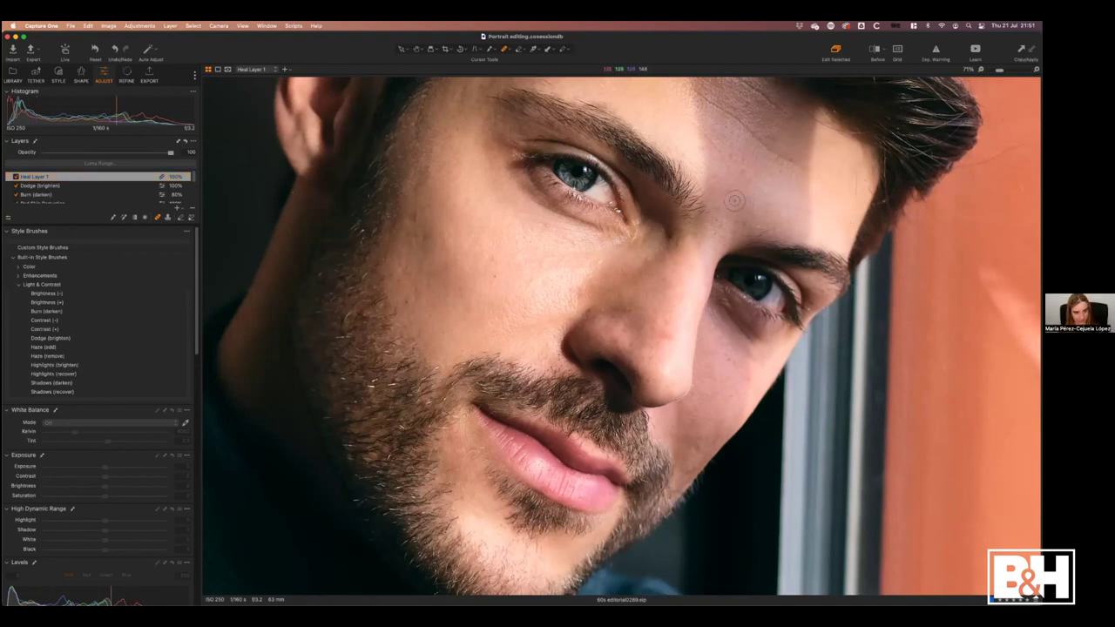
Fit the whole portrait in the viewer and compare the edited version with the original.
left_click(980, 70)
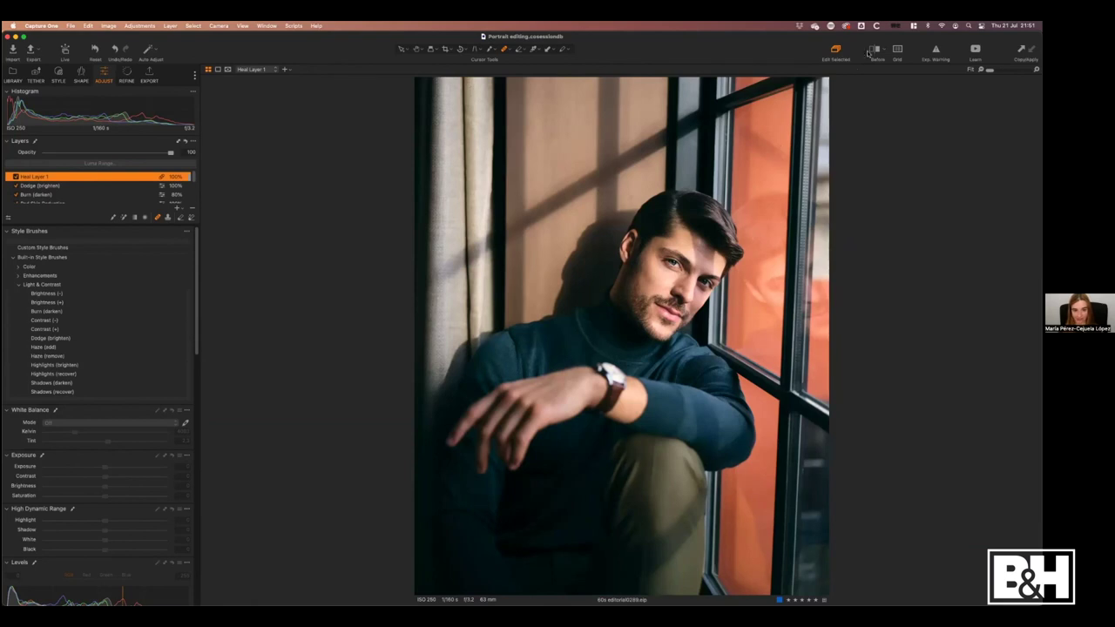
key("y")
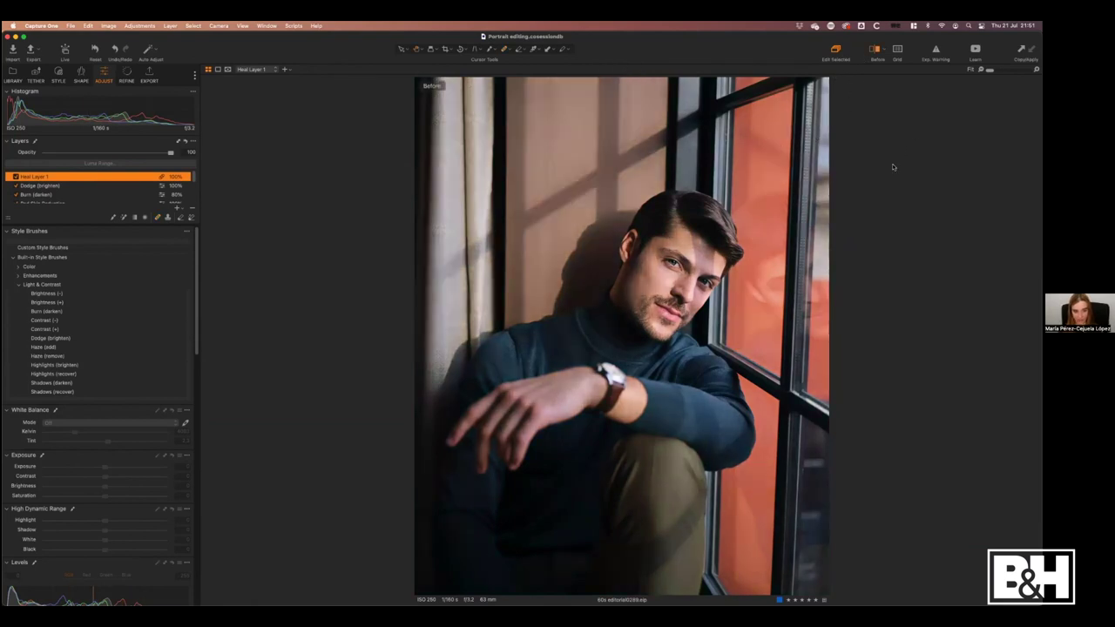
key("y")
key("y")
Review the adjustments stored on the Basic layer and on the Color layer.
scroll(193, 178, "down", 5)
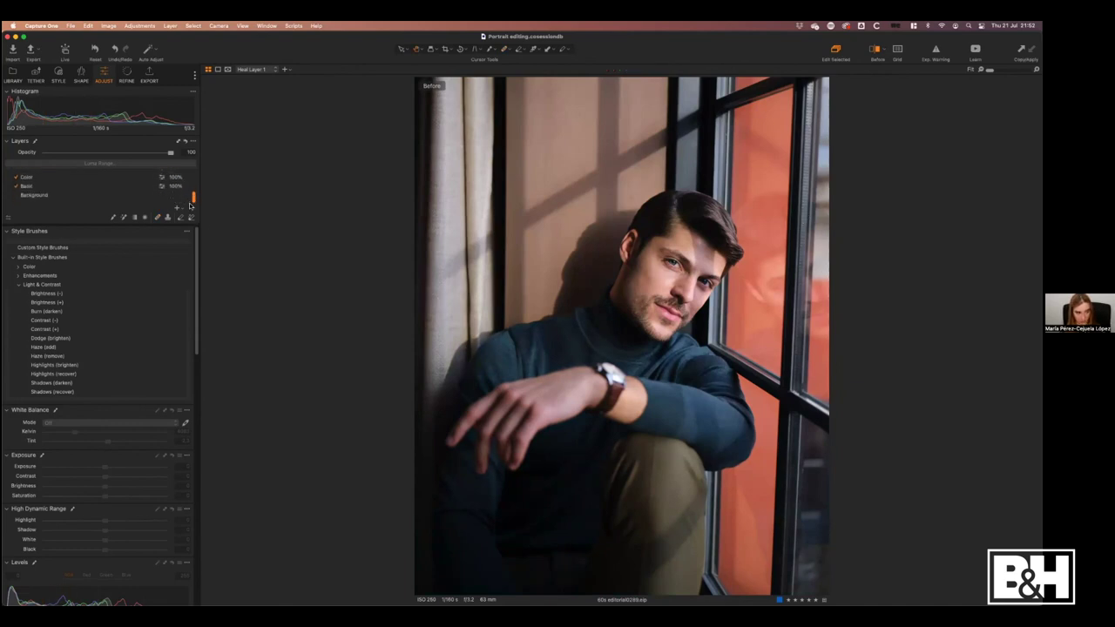
left_click(27, 187)
scroll(96, 348, "down", 3)
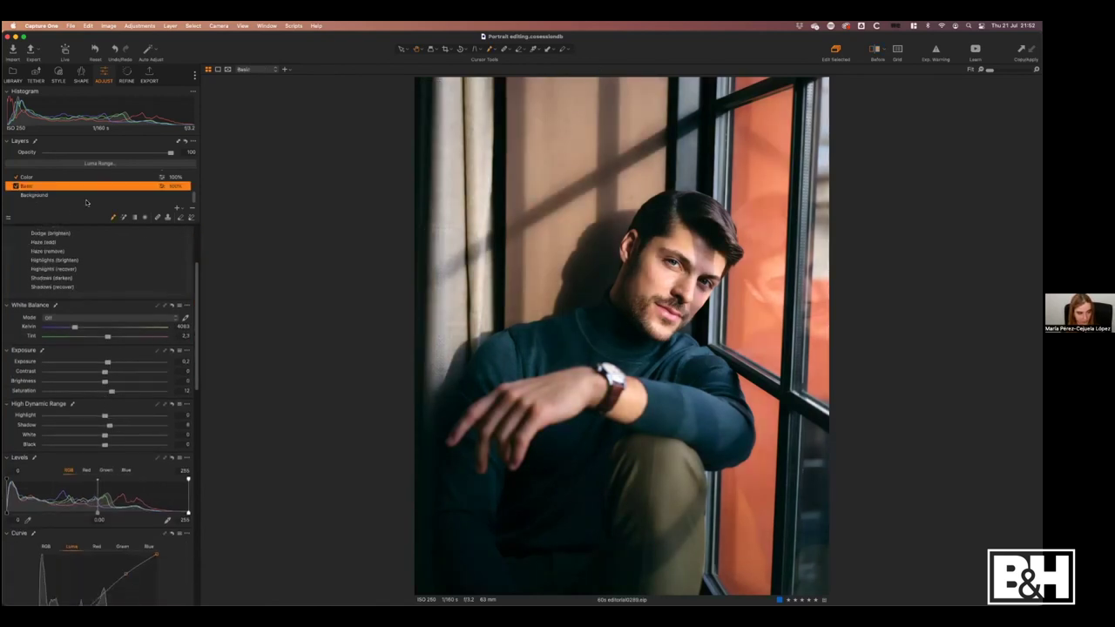
left_click(62, 177)
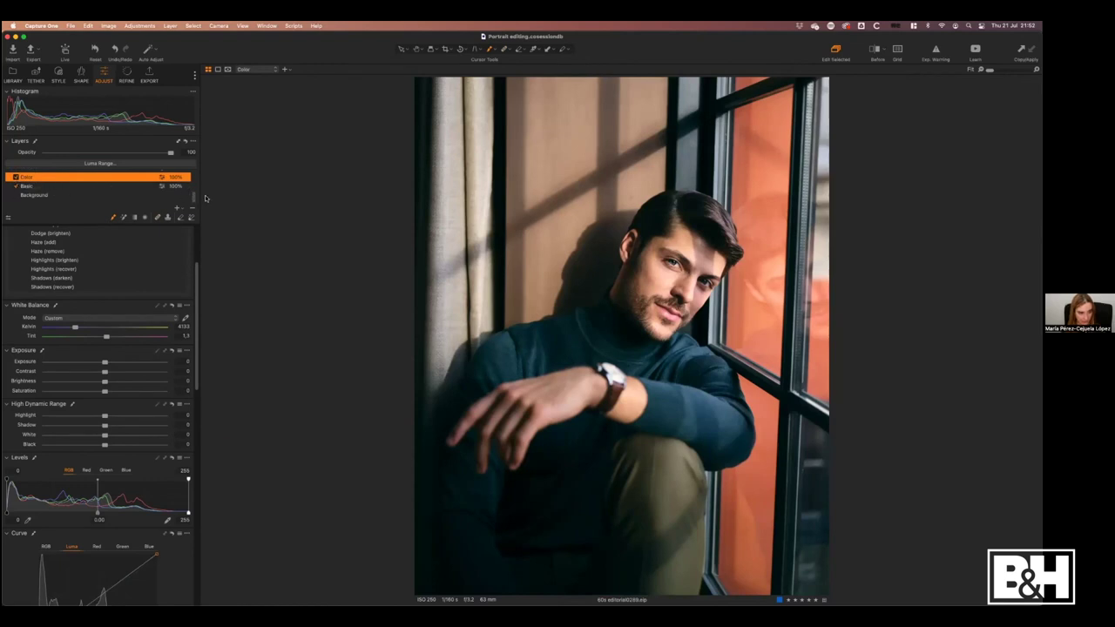
Disable all the adjustment layers from Heal Layer 1 down to Basic to view the portrait without edits.
scroll(192, 198, "up", 5)
left_click(15, 196)
left_click(16, 203)
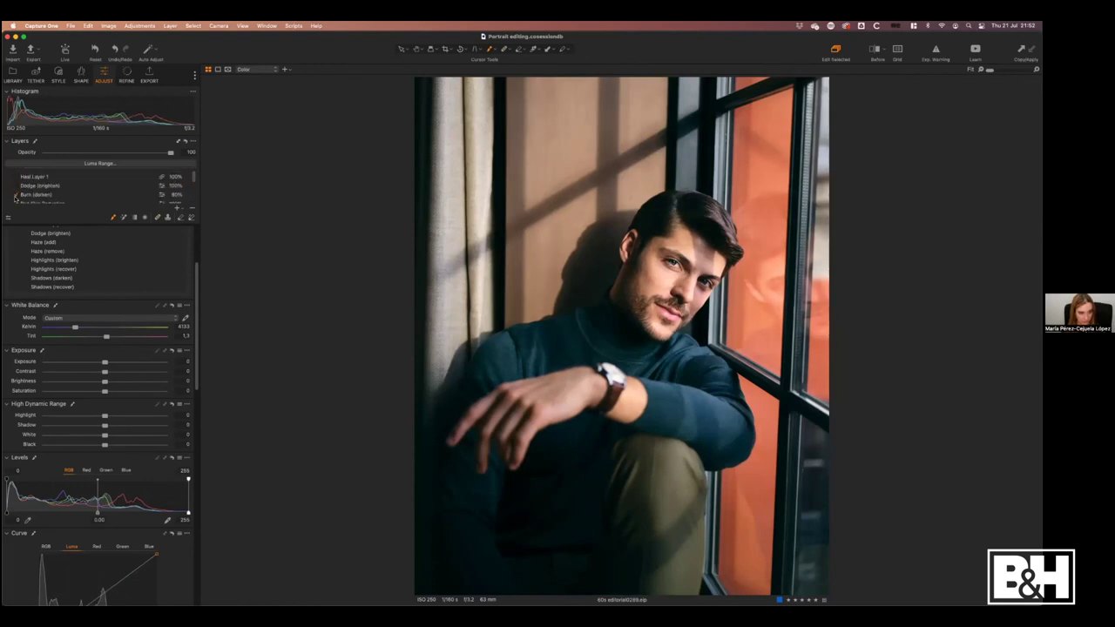
left_click_drag(194, 177, 194, 186)
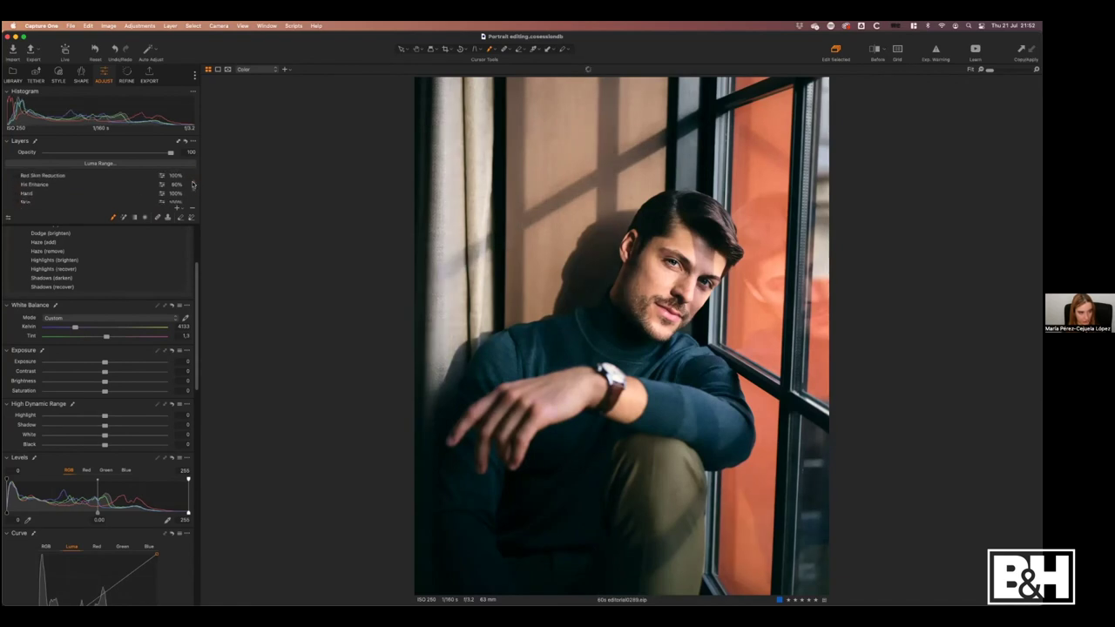
scroll(193, 184, "down", 2)
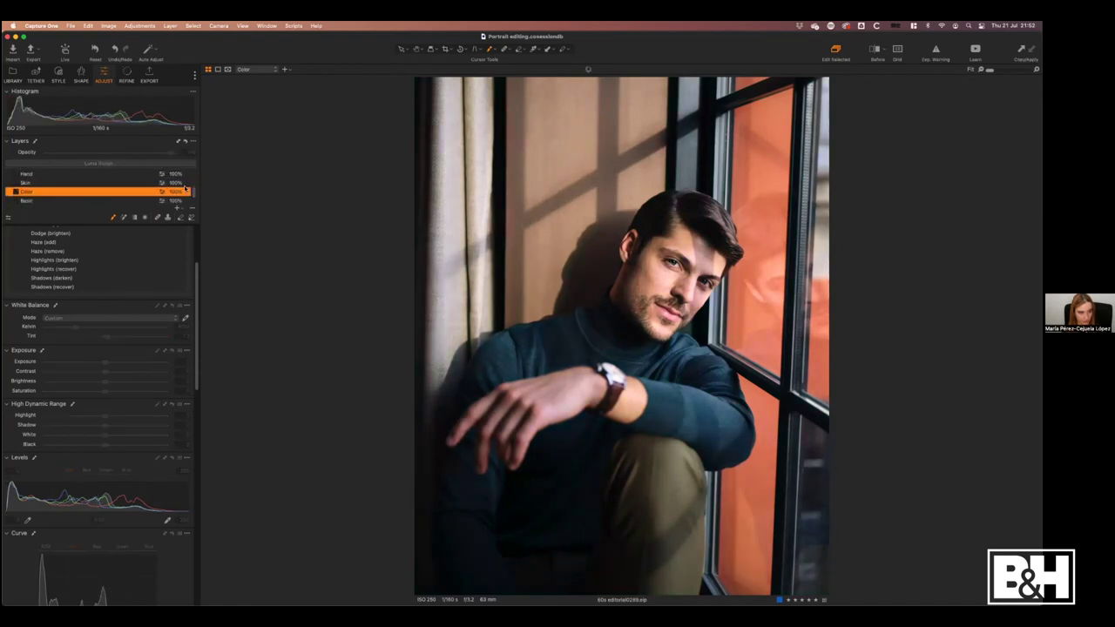
left_click(14, 192)
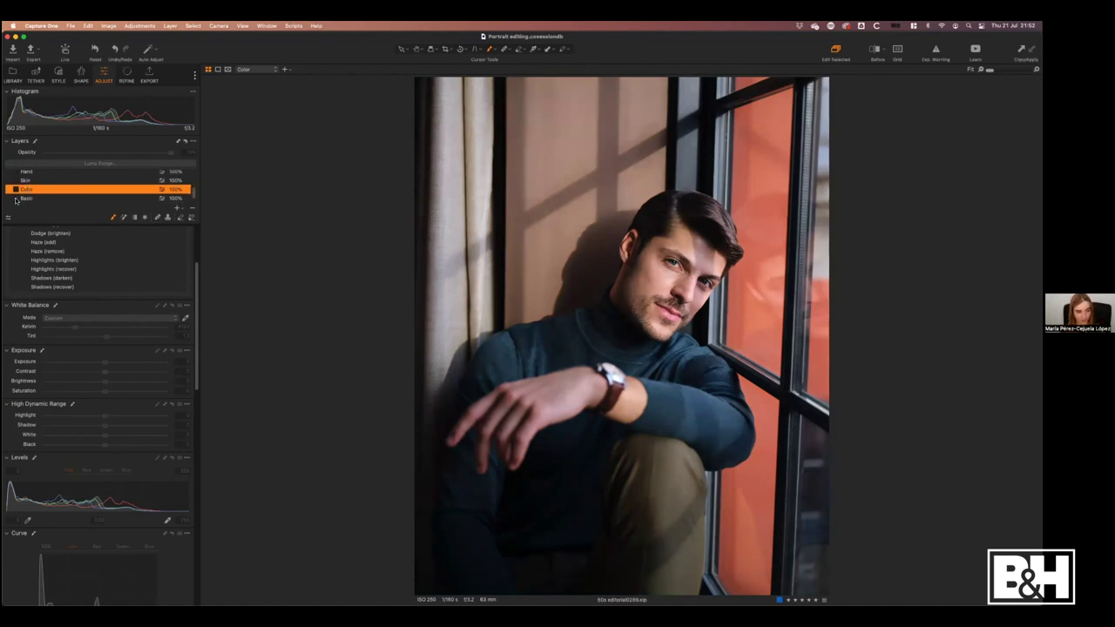
Re-enable the layers one by one from Basic up to Heal Layer 1 to review what each contributes.
left_click(16, 198)
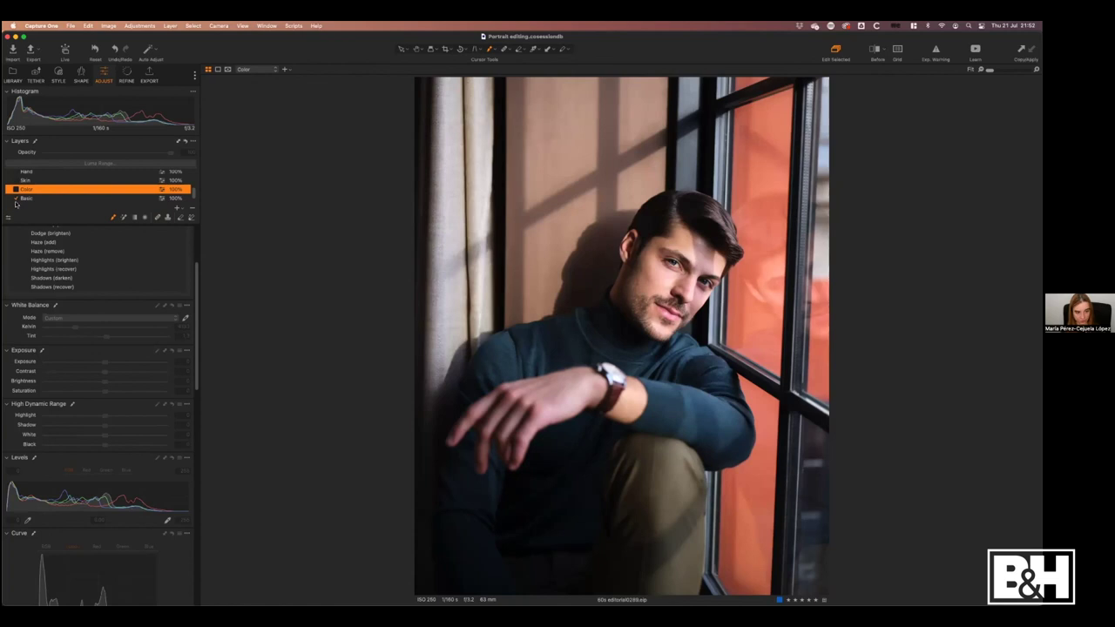
left_click(15, 190)
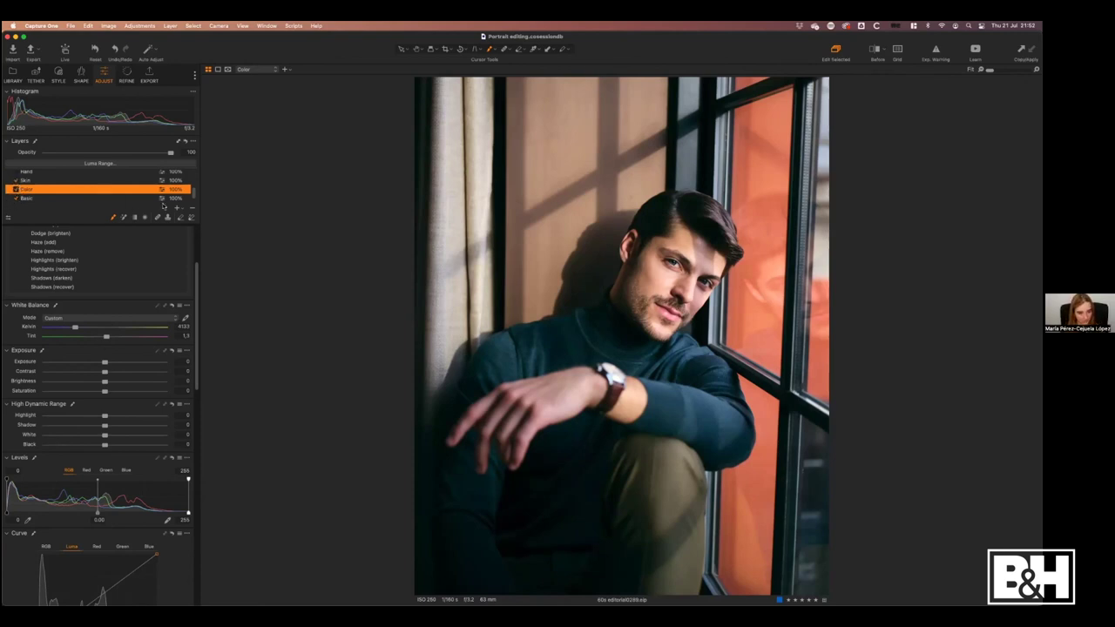
scroll(192, 196, "up", 2)
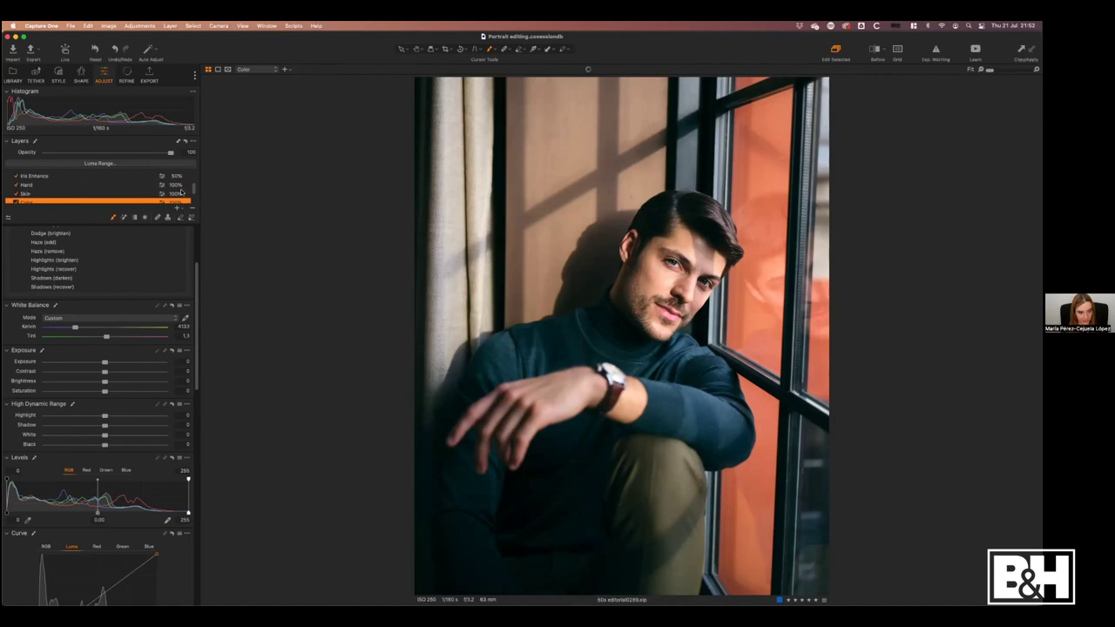
scroll(190, 190, "up", 3)
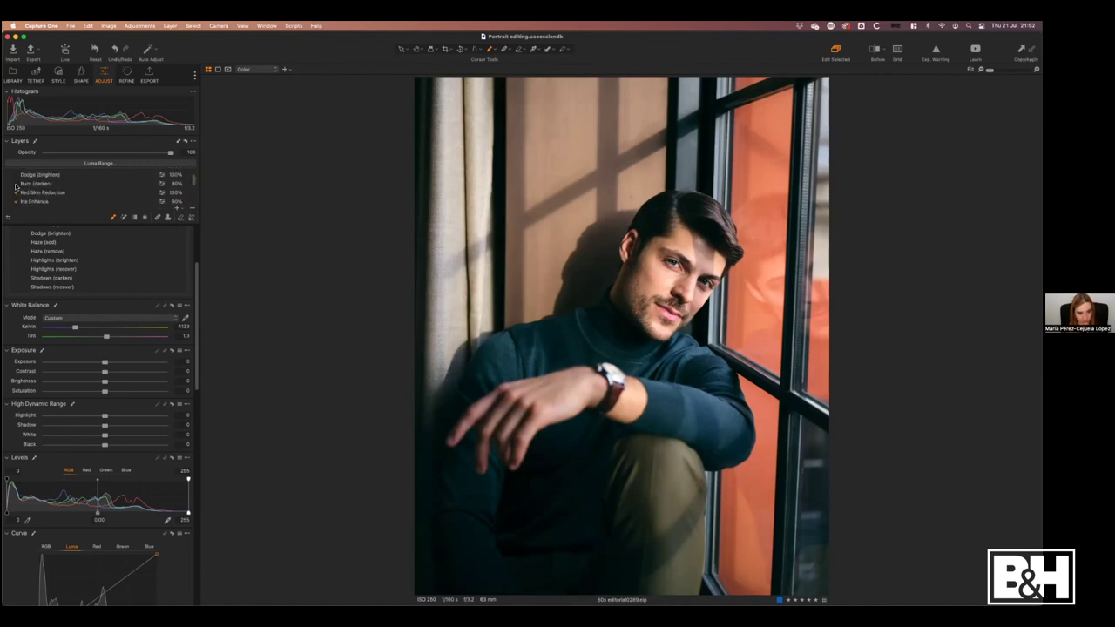
left_click(15, 184)
left_click(15, 176)
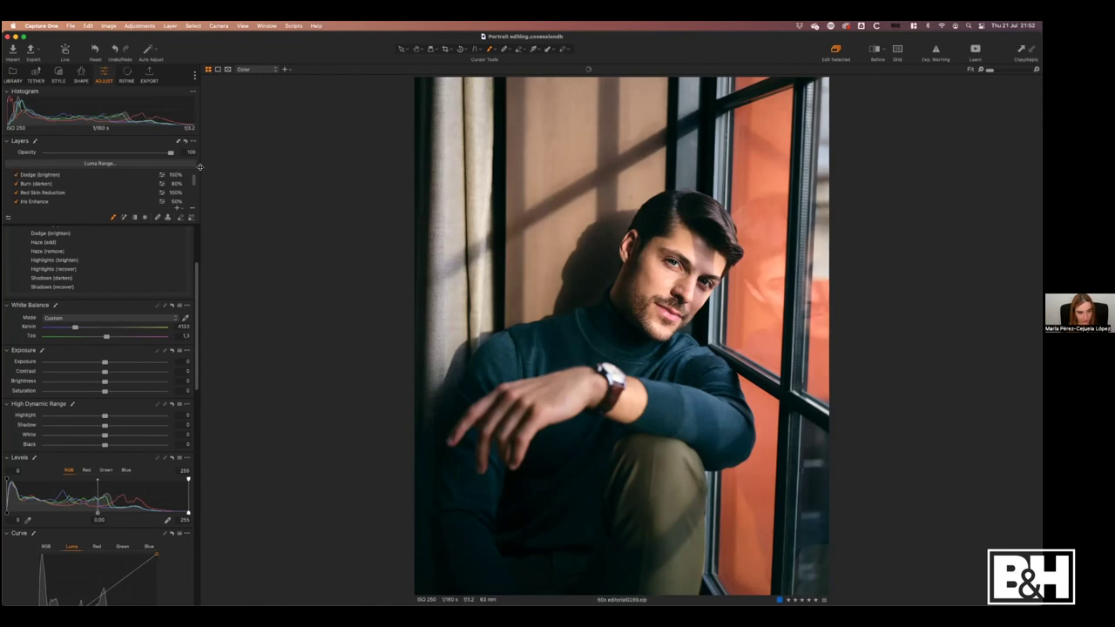
left_click_drag(194, 179, 193, 175)
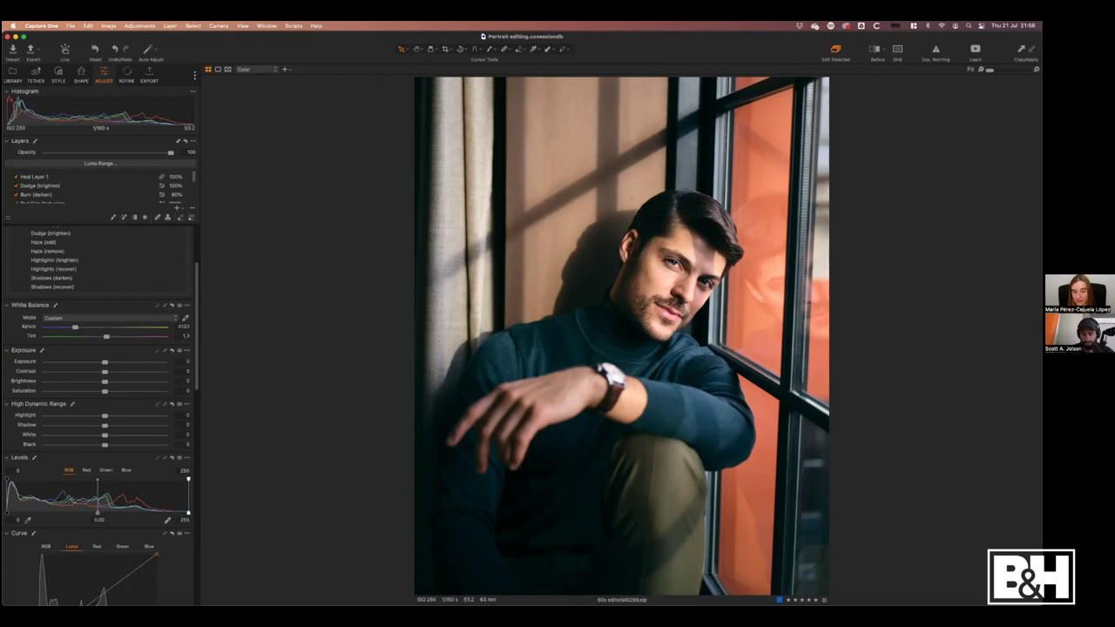
Open the Learn window, accept all cookies, view the Getting Started tutorials, and close the window.
left_click(976, 50)
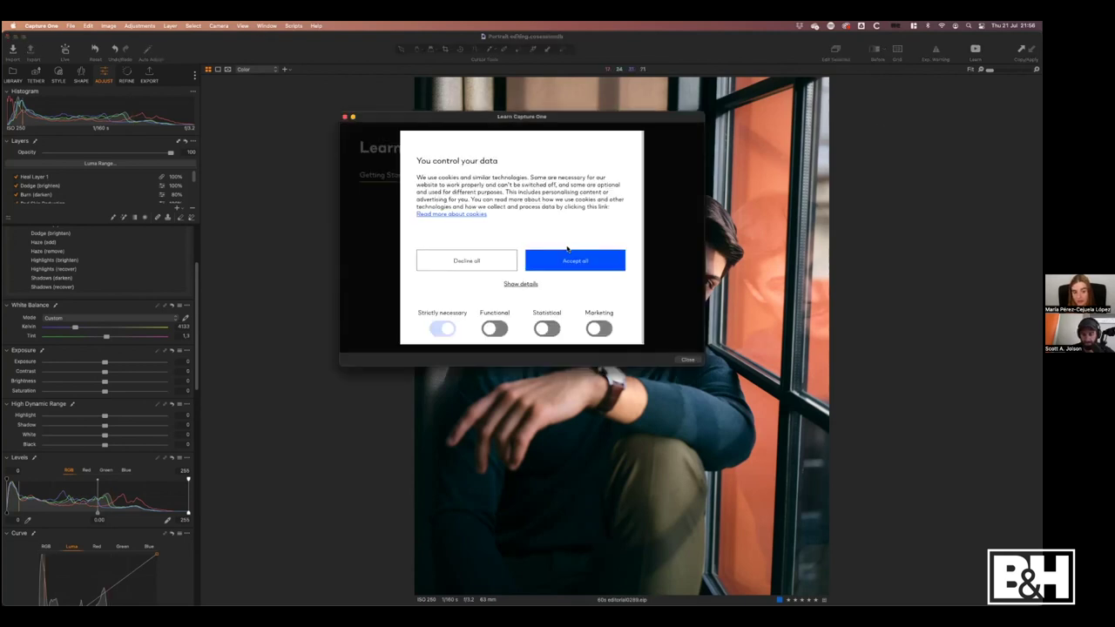
left_click(595, 271)
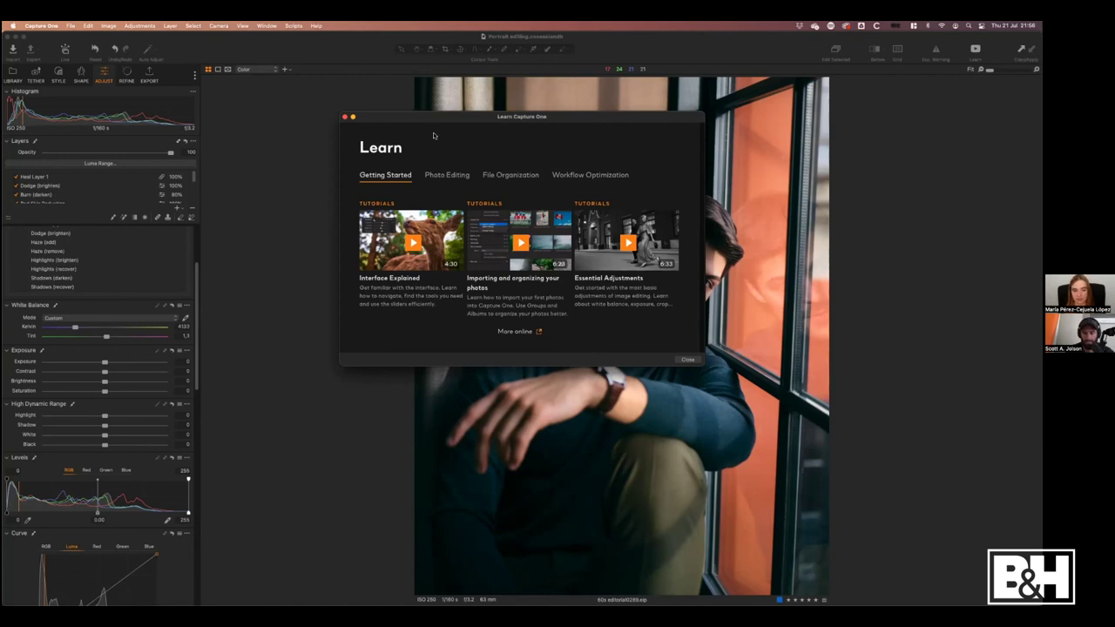
left_click_drag(474, 120, 490, 132)
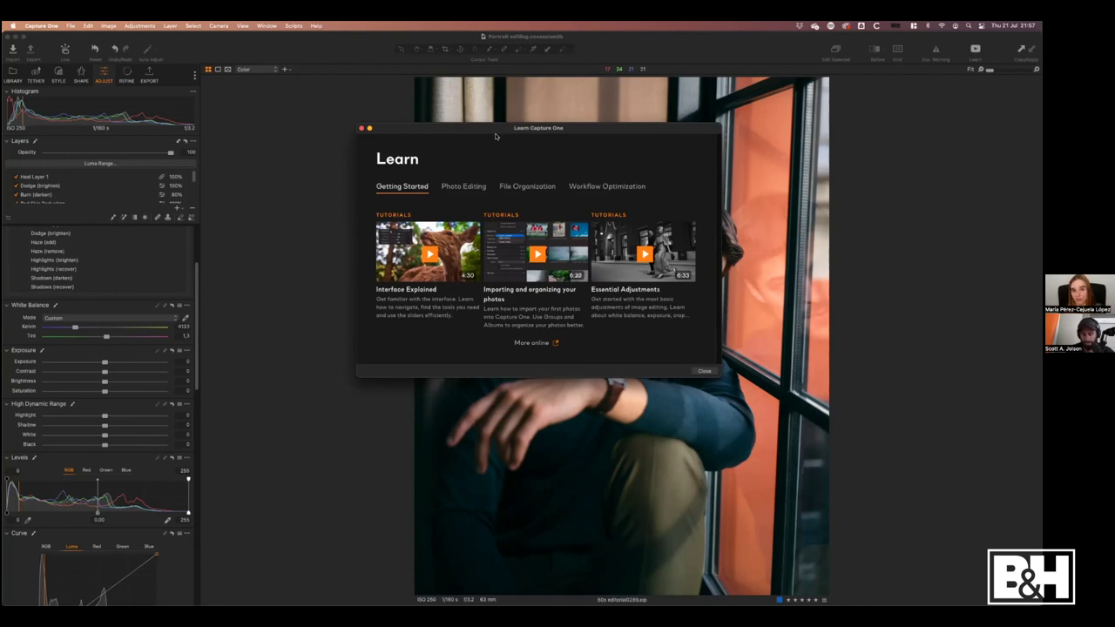
left_click(362, 128)
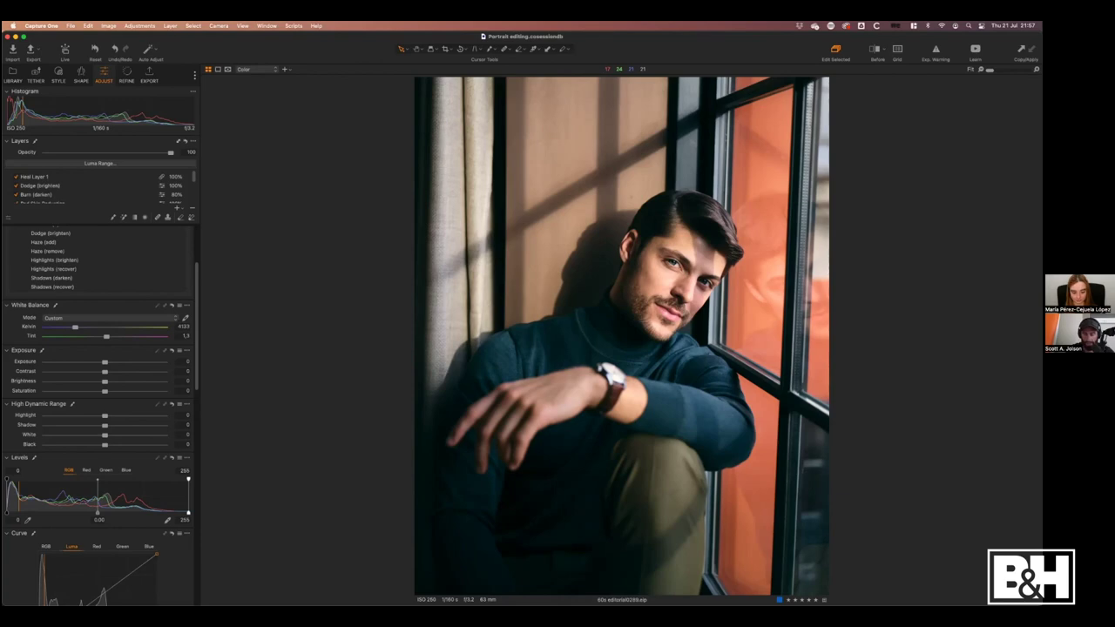
Display the finished portrait full screen without the tool panels.
key("f")
key("ctrl+super+f")
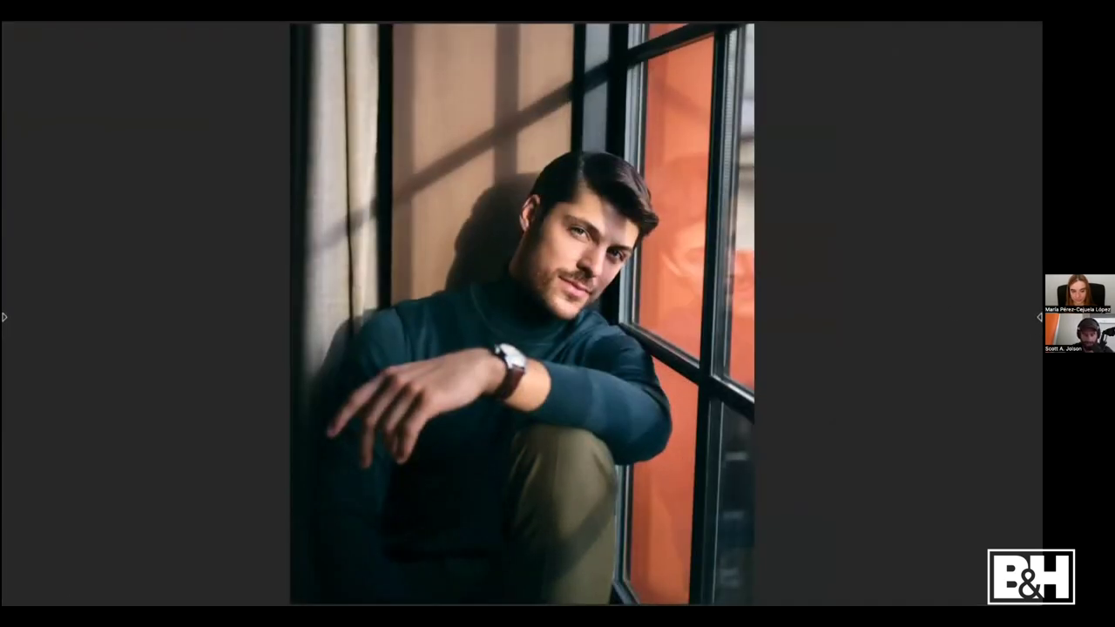